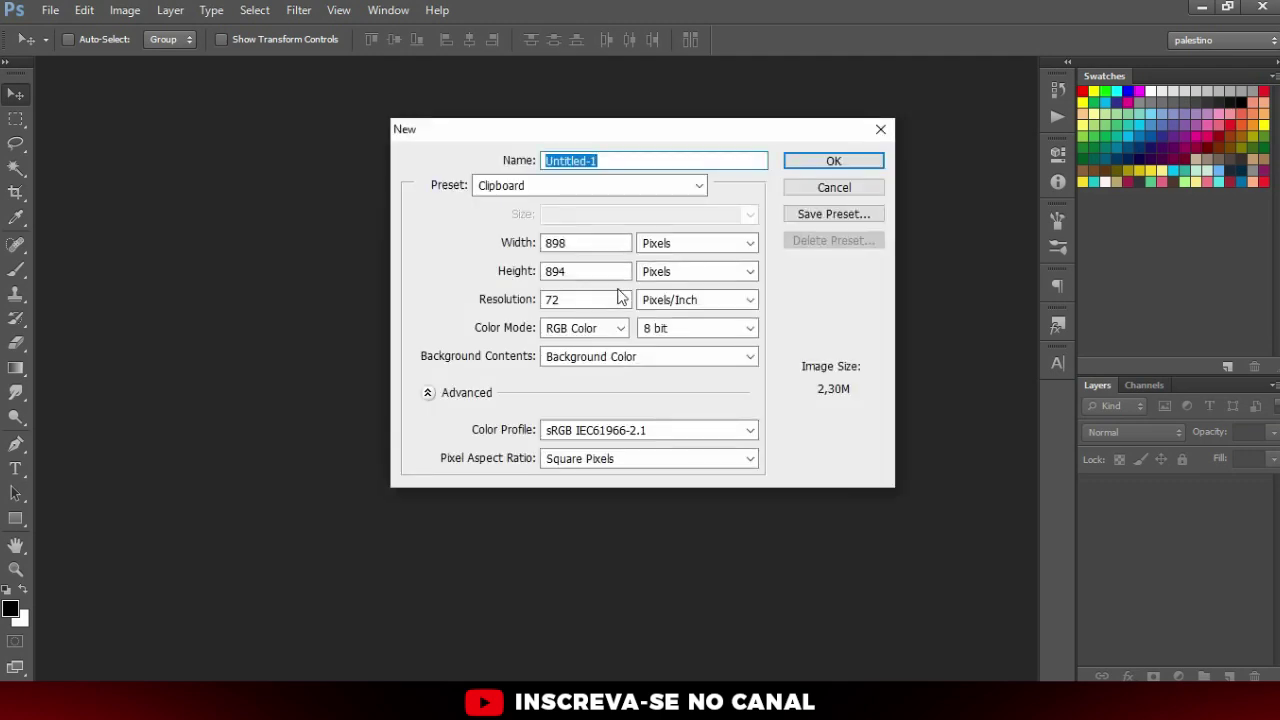
Step: Create a white 3000 × 3000 pixel document at 300 pixels/inch
key(Tab)
text(30)
key(Tab)
key(Tab)
text(3000)
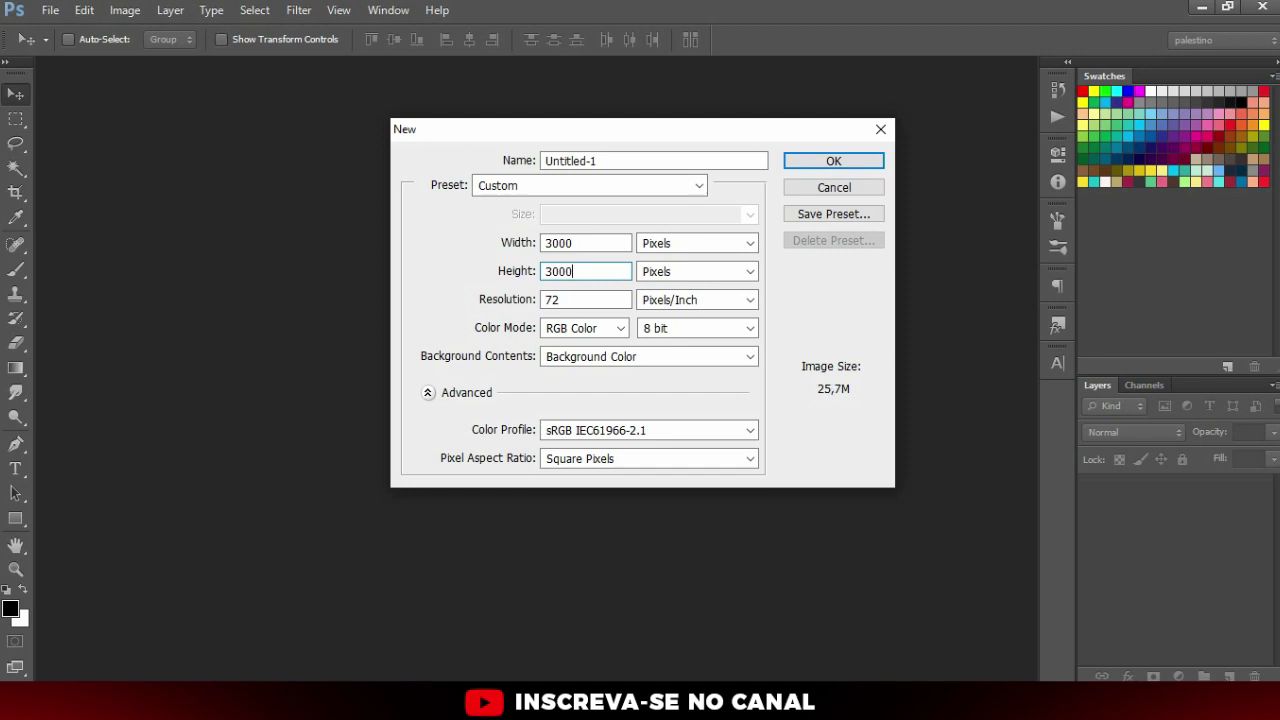
key(Tab)
key(Tab)
text(300)
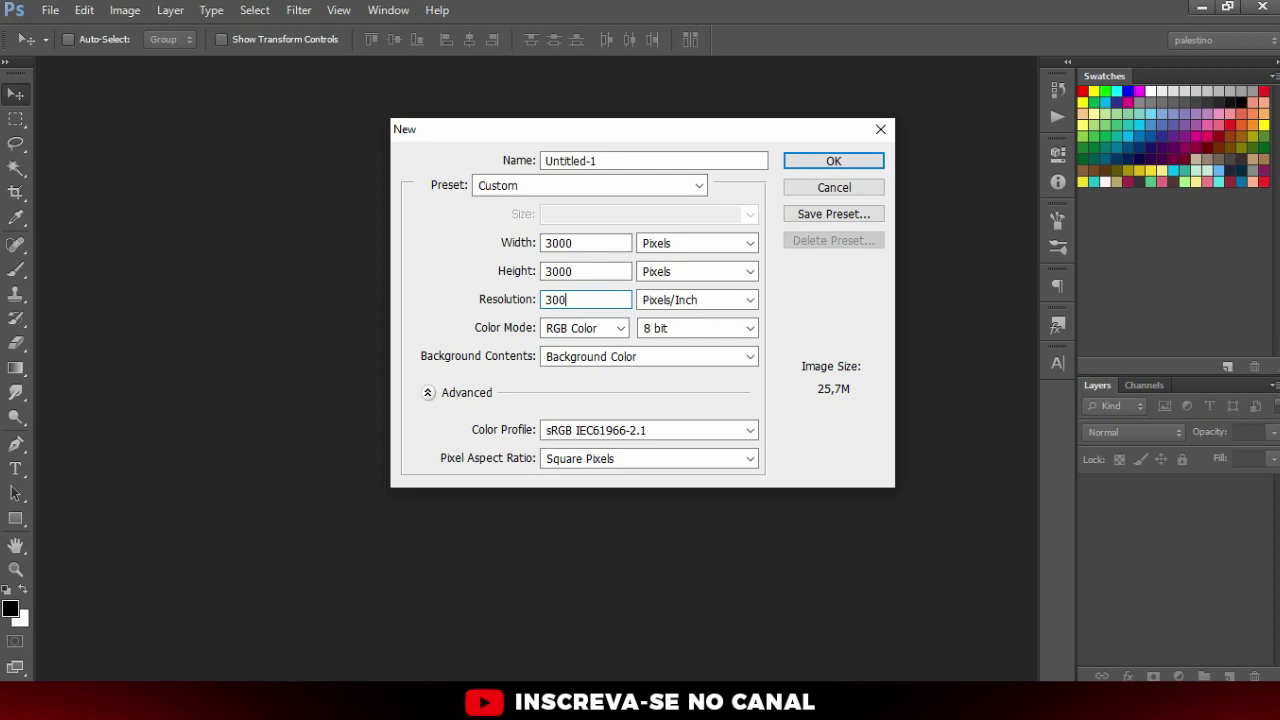
key(Return)
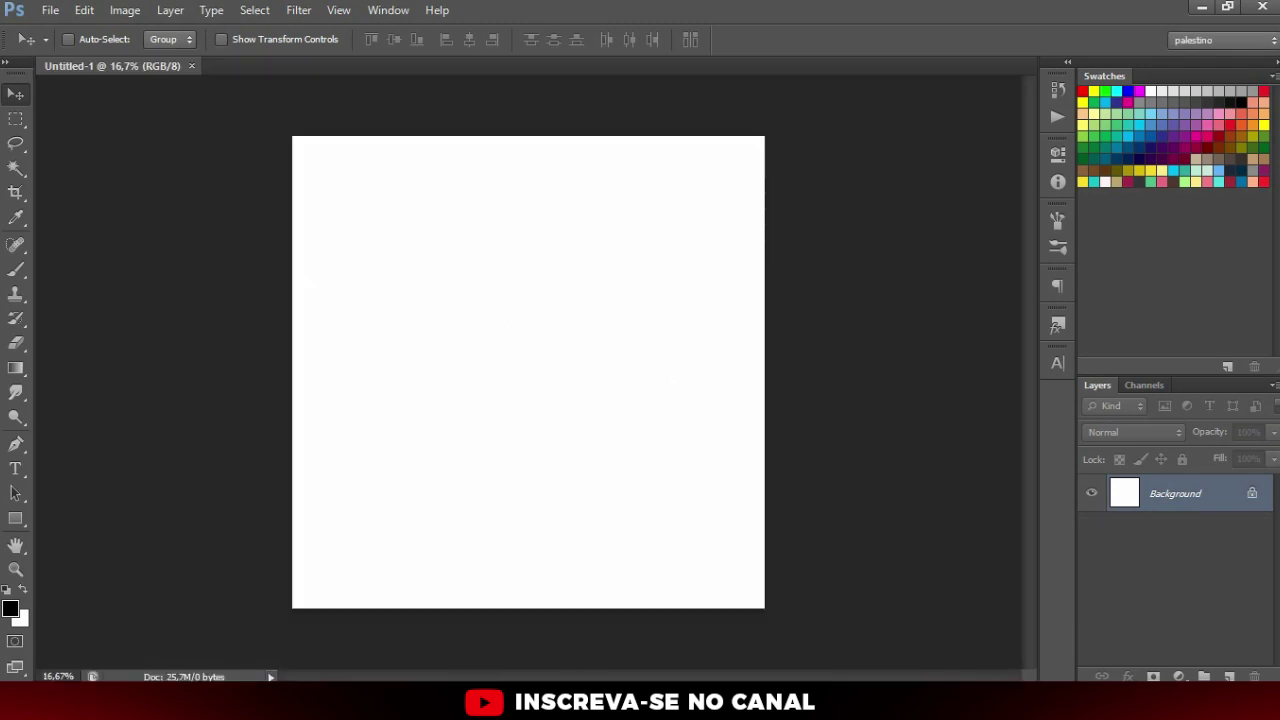
Step: Drag the 625538 grunge texture from File Explorer so it fills the canvas as a layer
click(534, 590)
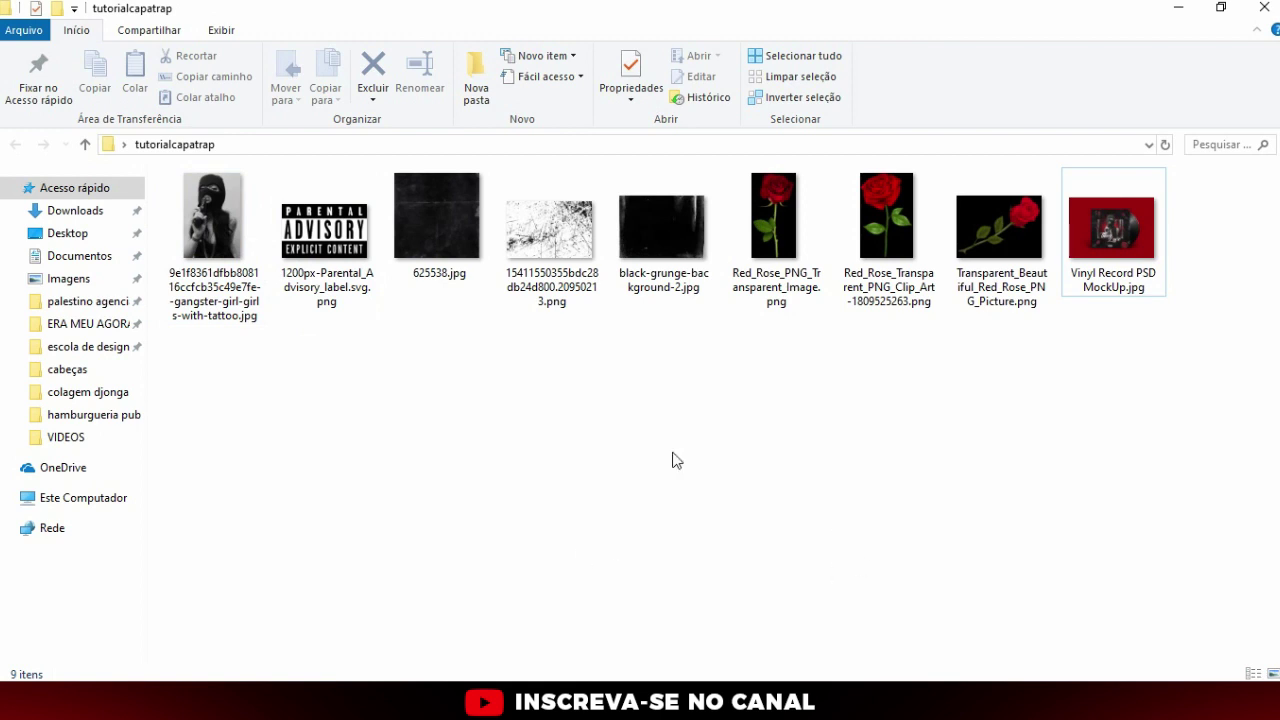
click(655, 240)
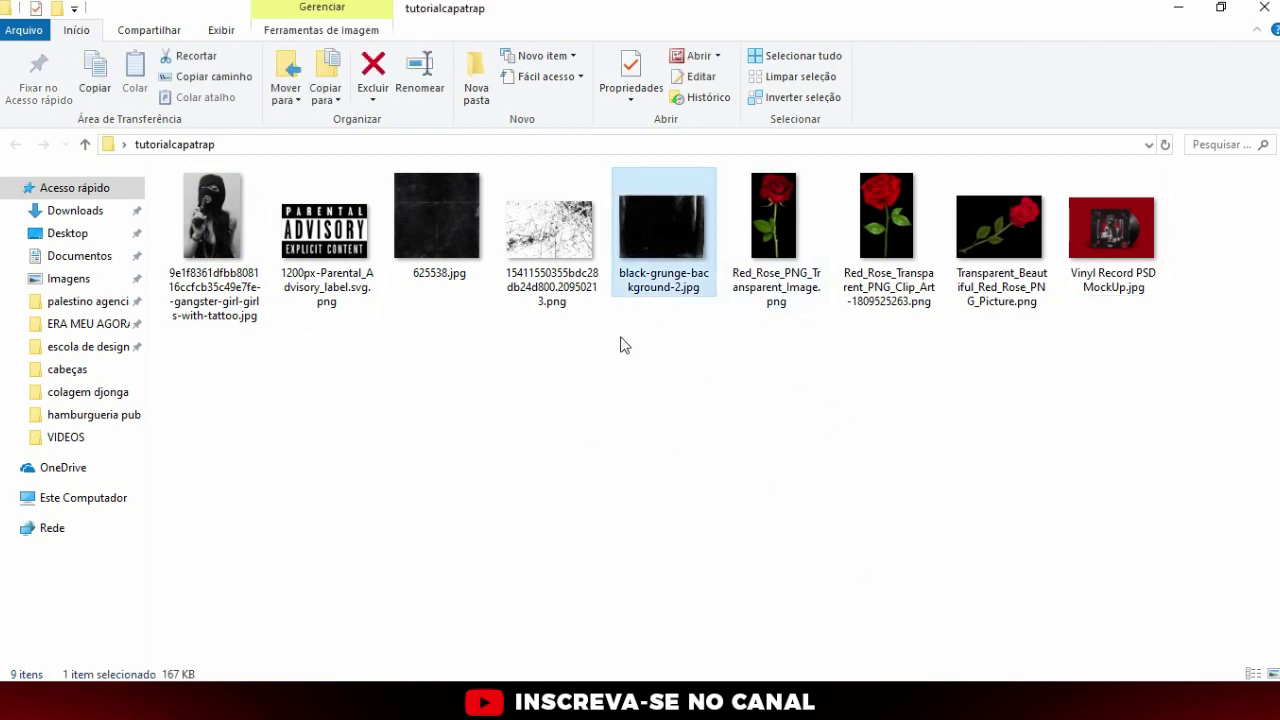
click(436, 200)
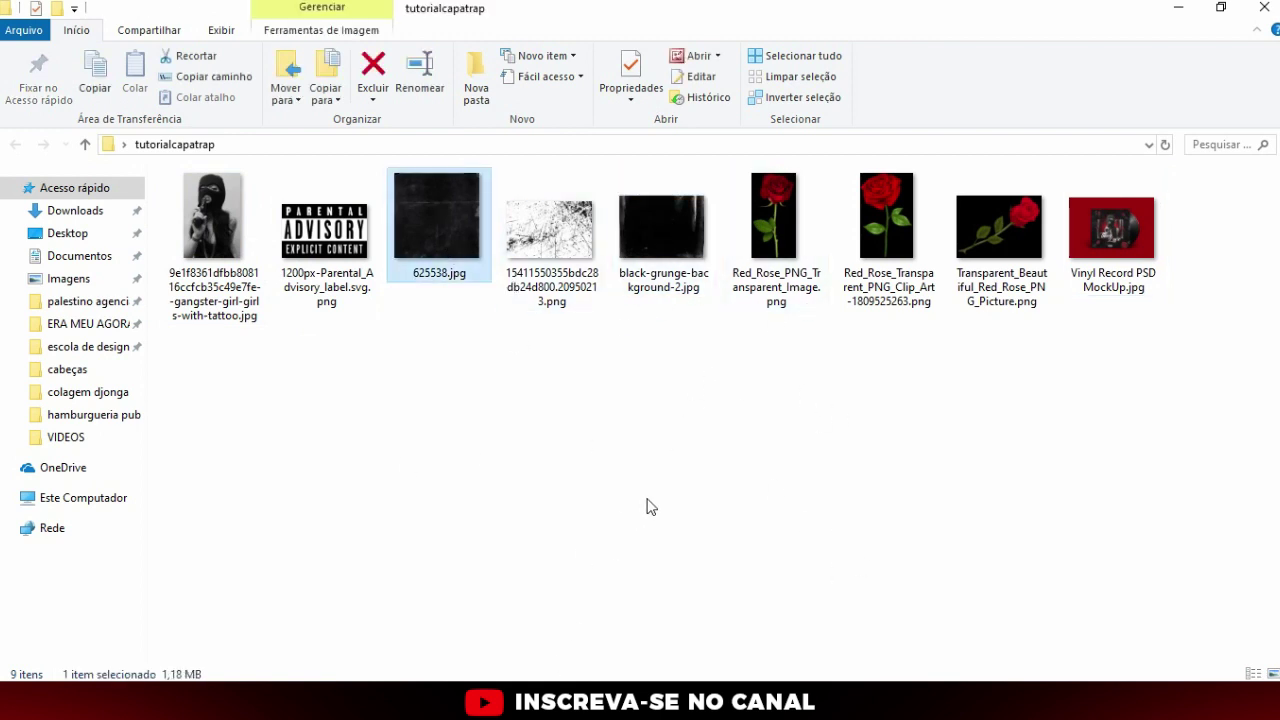
drag(431, 216, 507, 677)
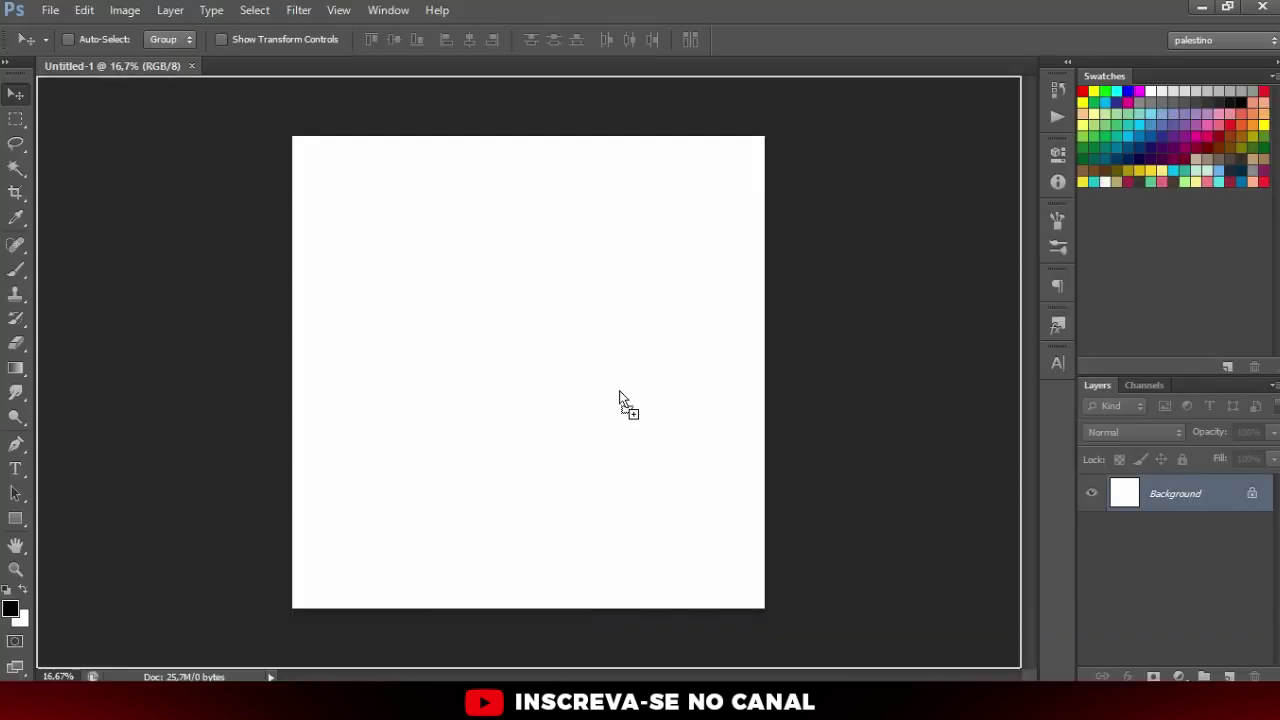
drag(507, 677, 557, 360)
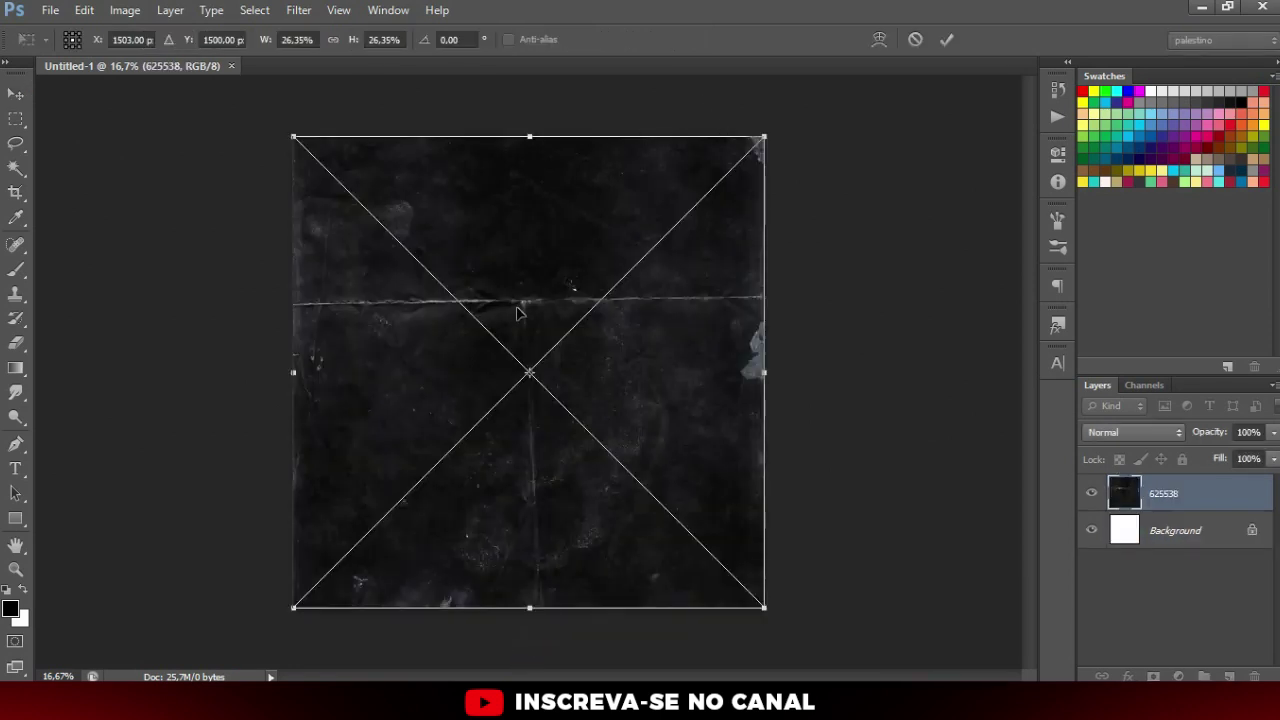
key(Return)
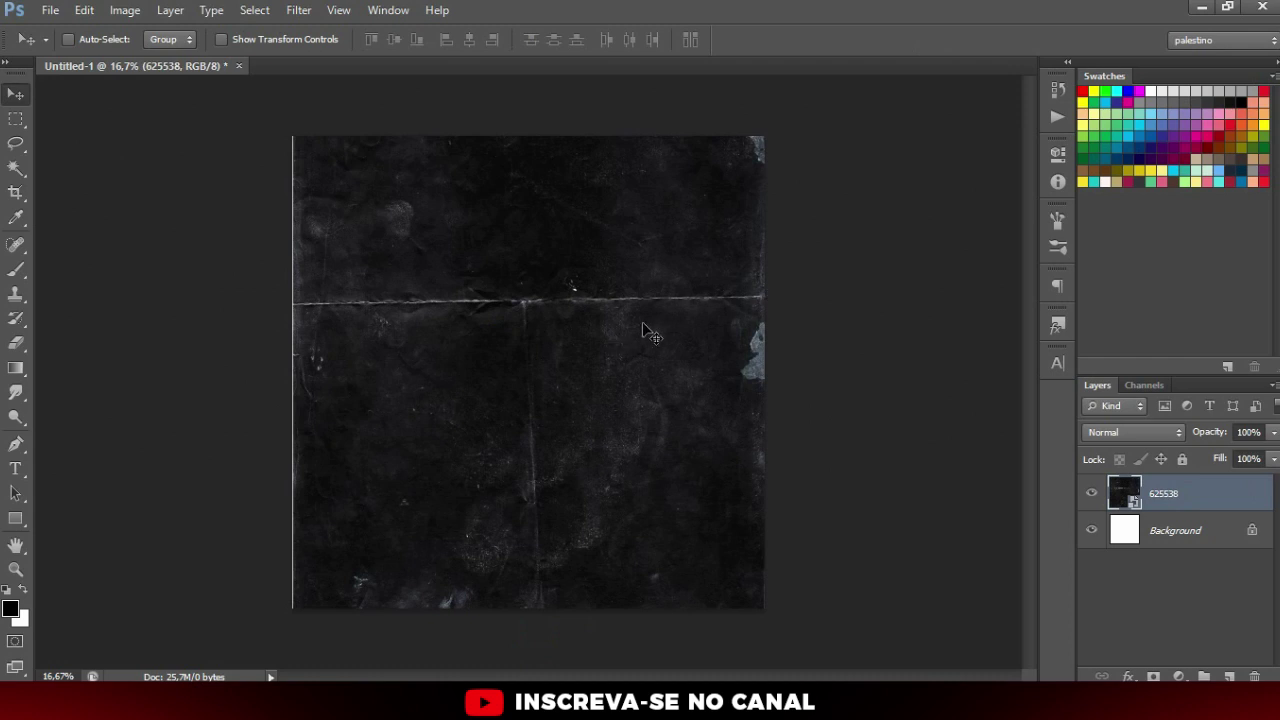
key(ctrl+t)
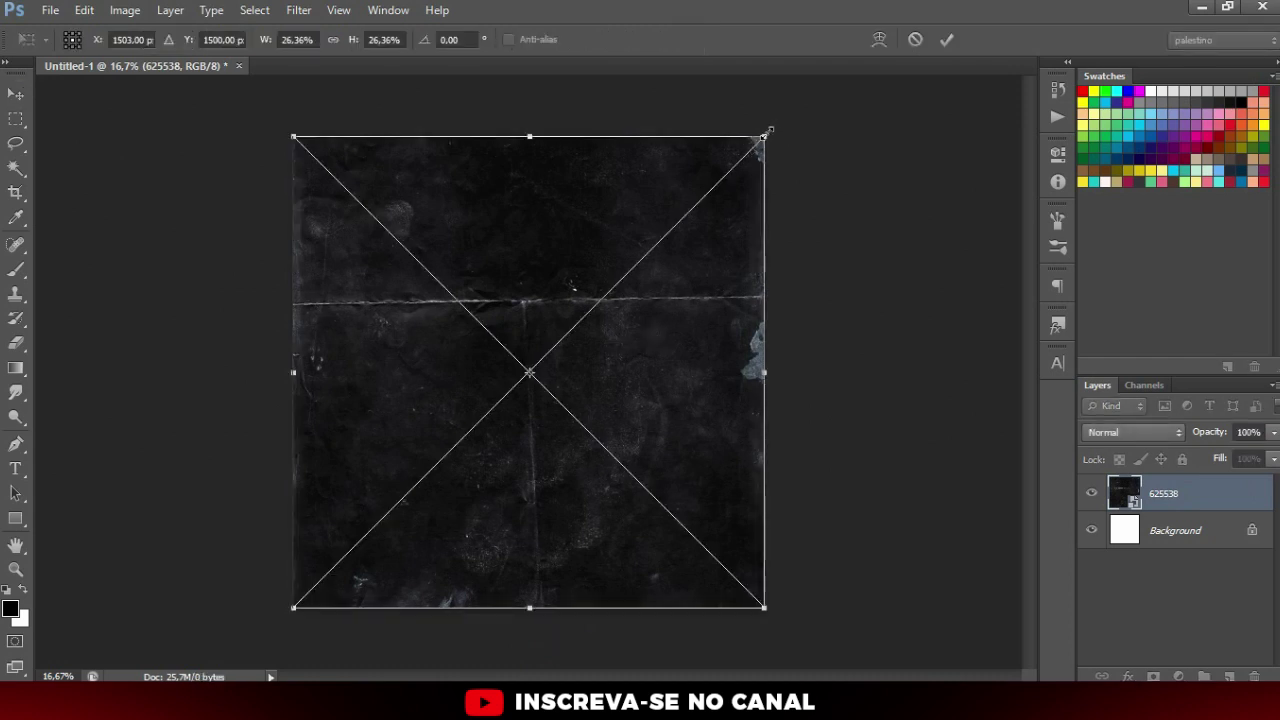
key(Return)
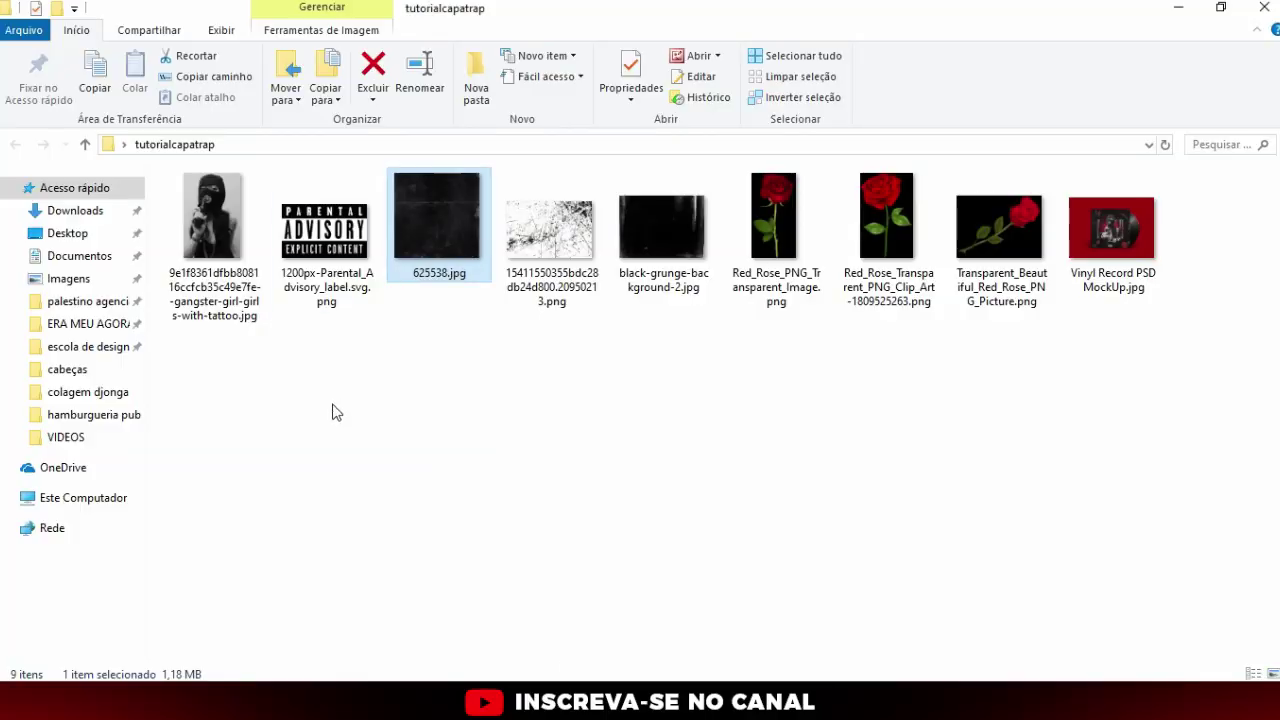
Step: Place black-grunge-background-2 on the canvas, scaled to about 22.8% and centred
click(336, 412)
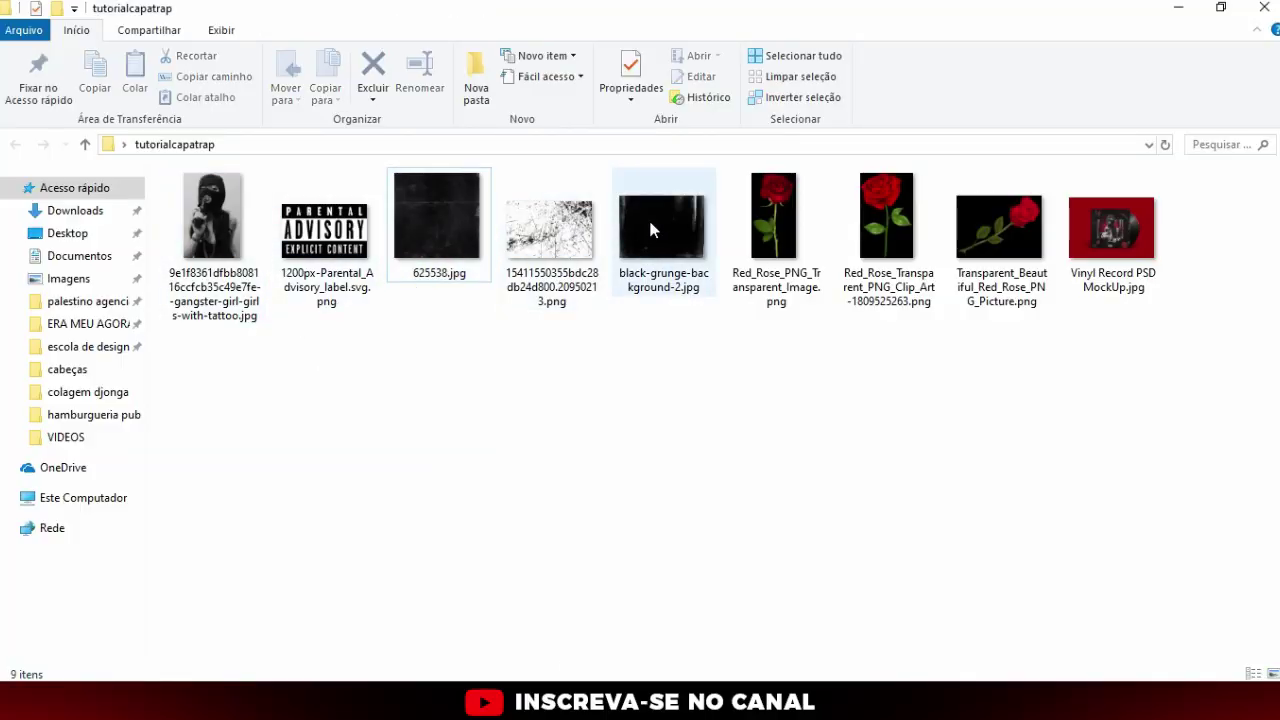
drag(639, 223, 475, 700)
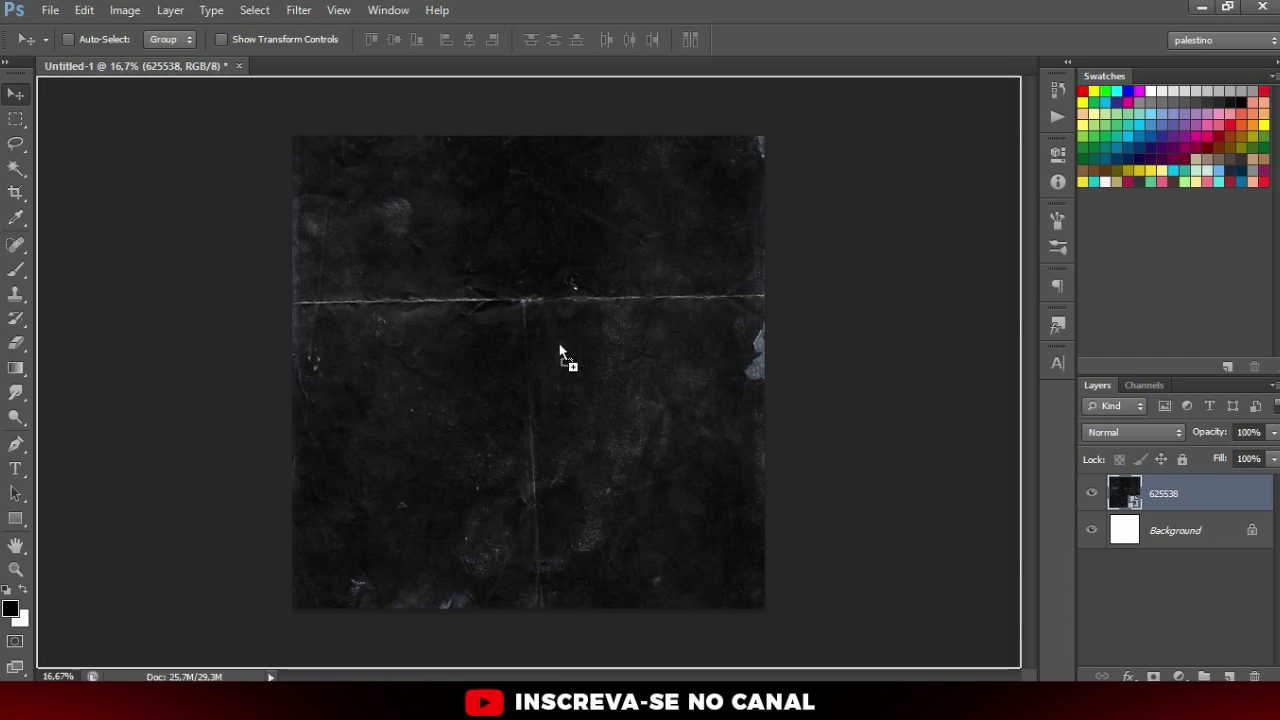
drag(483, 665, 557, 359)
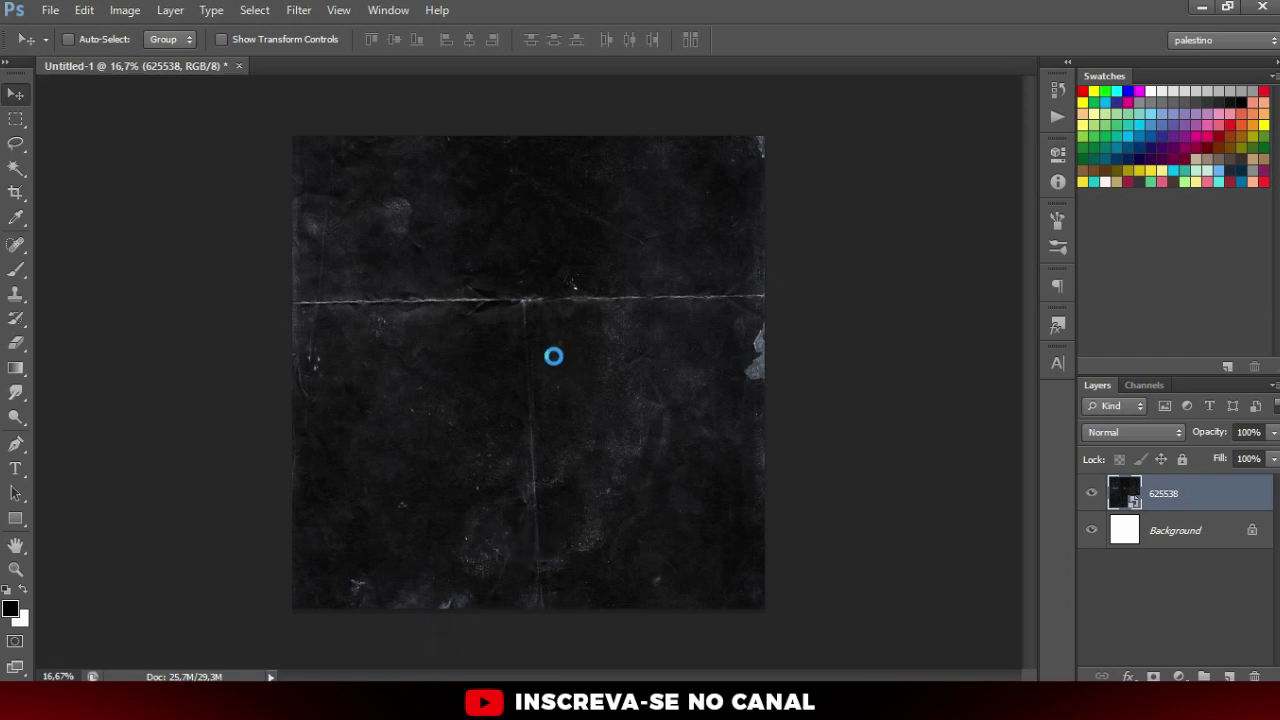
drag(762, 201, 642, 238)
key(Return)
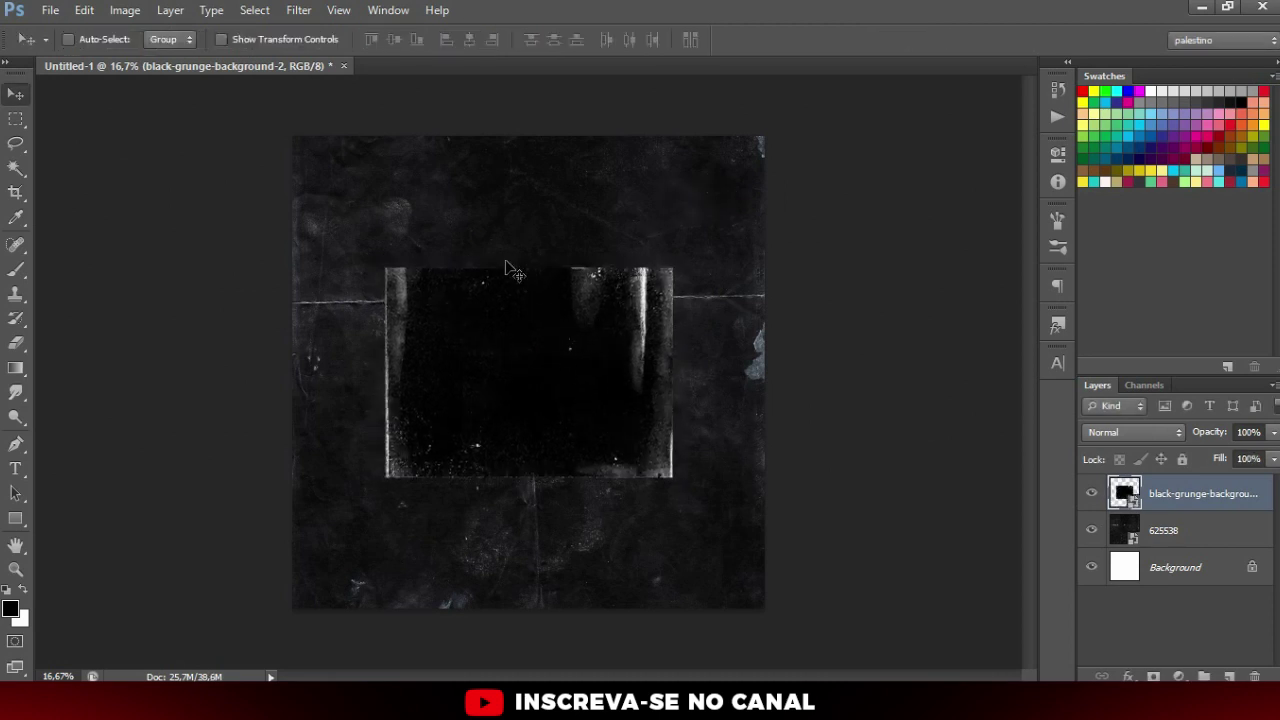
key(alt+Tab)
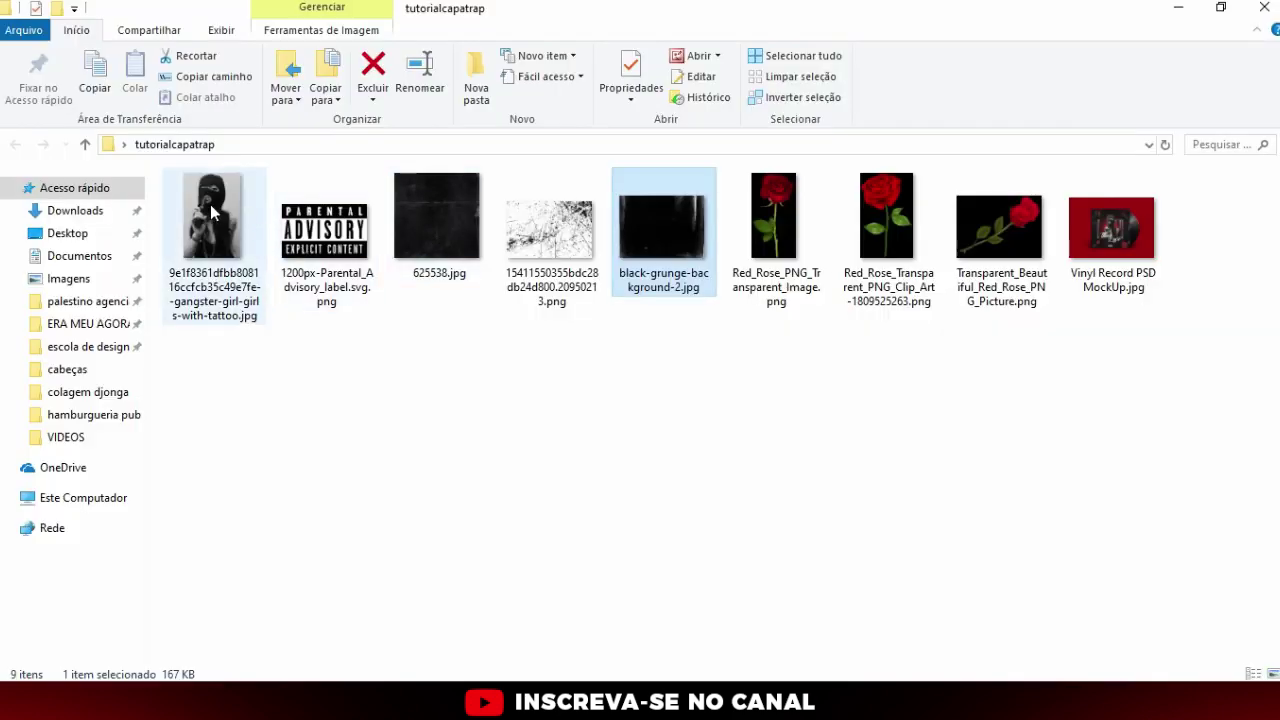
Step: Bring in the masked girl photo, scaled down and centred slightly high over the grunge frame
drag(211, 204, 542, 355)
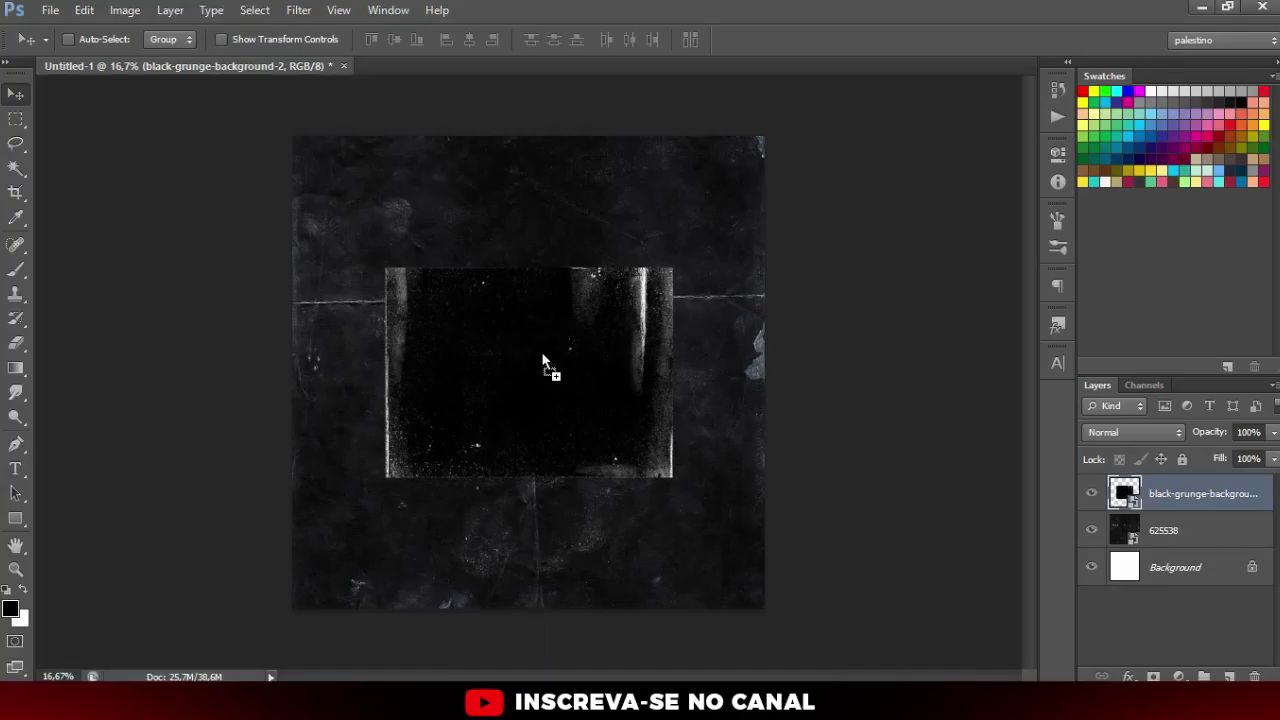
mouse_move(686, 133)
mouse_down()
mouse_move(603, 215)
mouse_move(609, 229)
mouse_move(594, 226)
mouse_up()
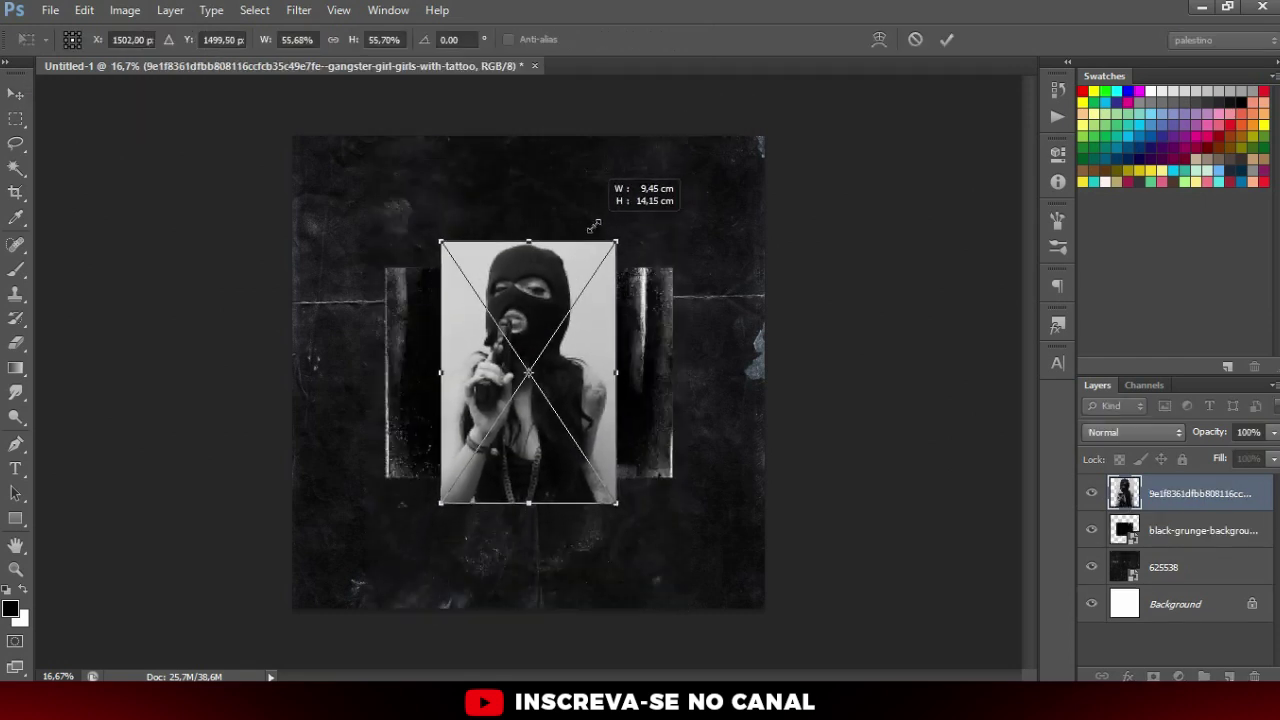
drag(598, 349, 598, 322)
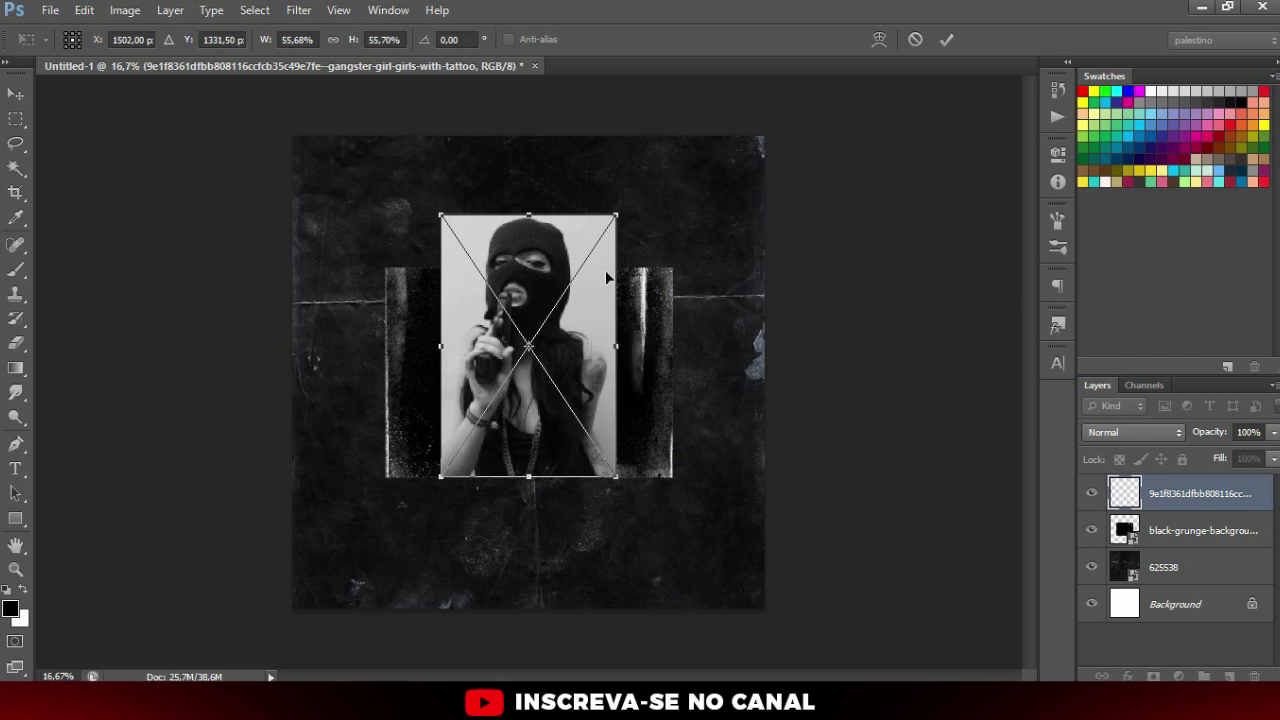
drag(614, 217, 606, 225)
key(Return)
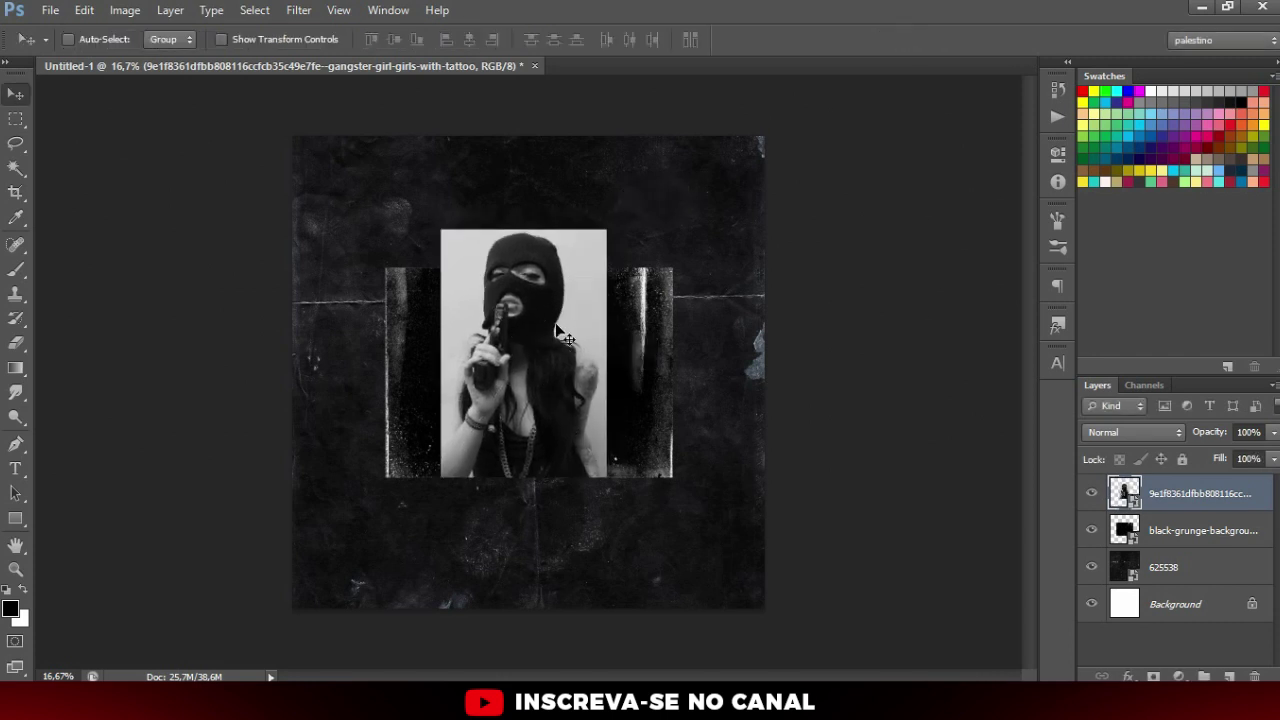
scroll(597, 354, up, 1)
drag(587, 343, 594, 343)
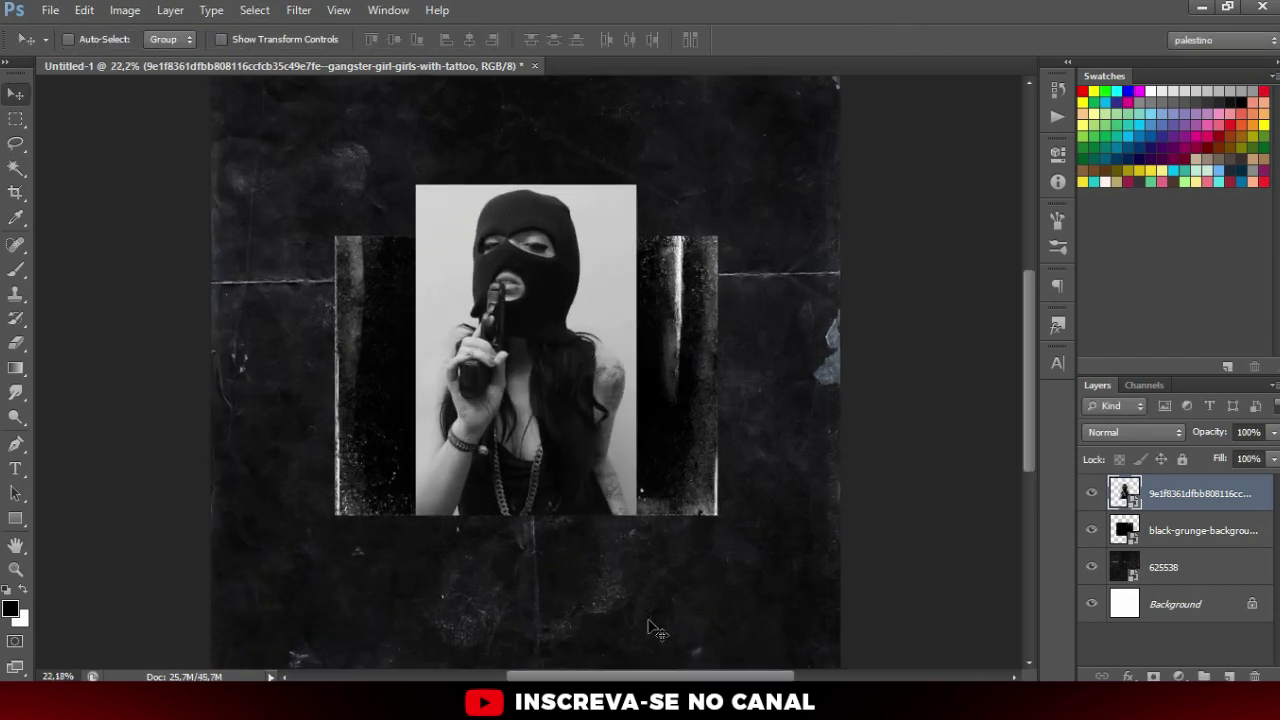
Step: Add a small Parental Advisory label at the bottom centre of the cover
key(alt+Tab)
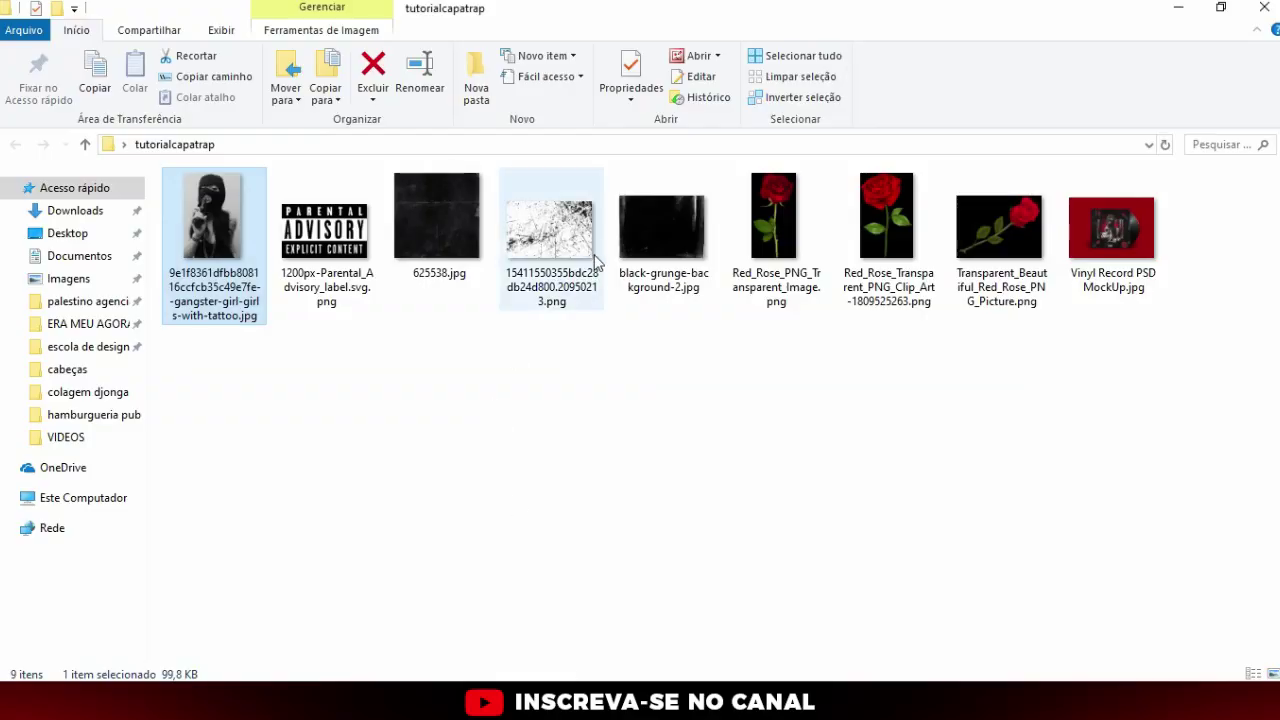
mouse_move(325, 240)
mouse_down()
mouse_move(484, 665)
mouse_move(564, 528)
mouse_up()
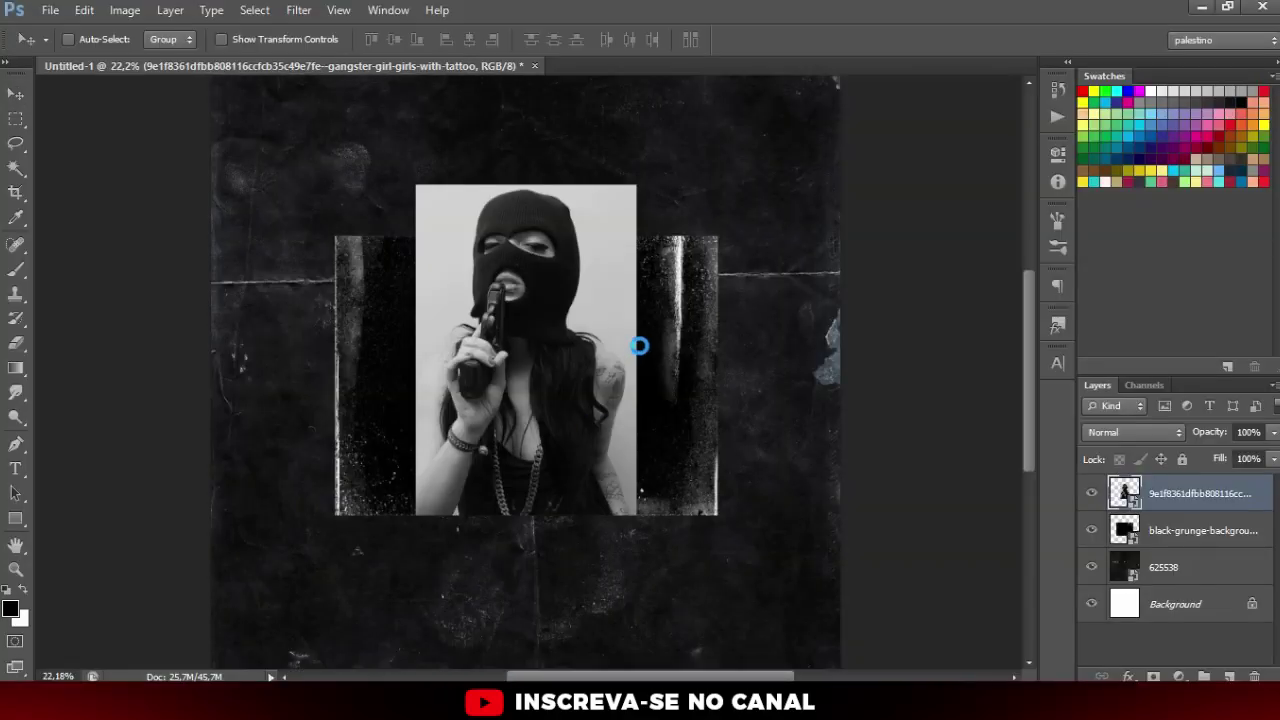
mouse_move(818, 190)
mouse_down()
mouse_move(557, 323)
mouse_move(572, 616)
mouse_up()
key(Return)
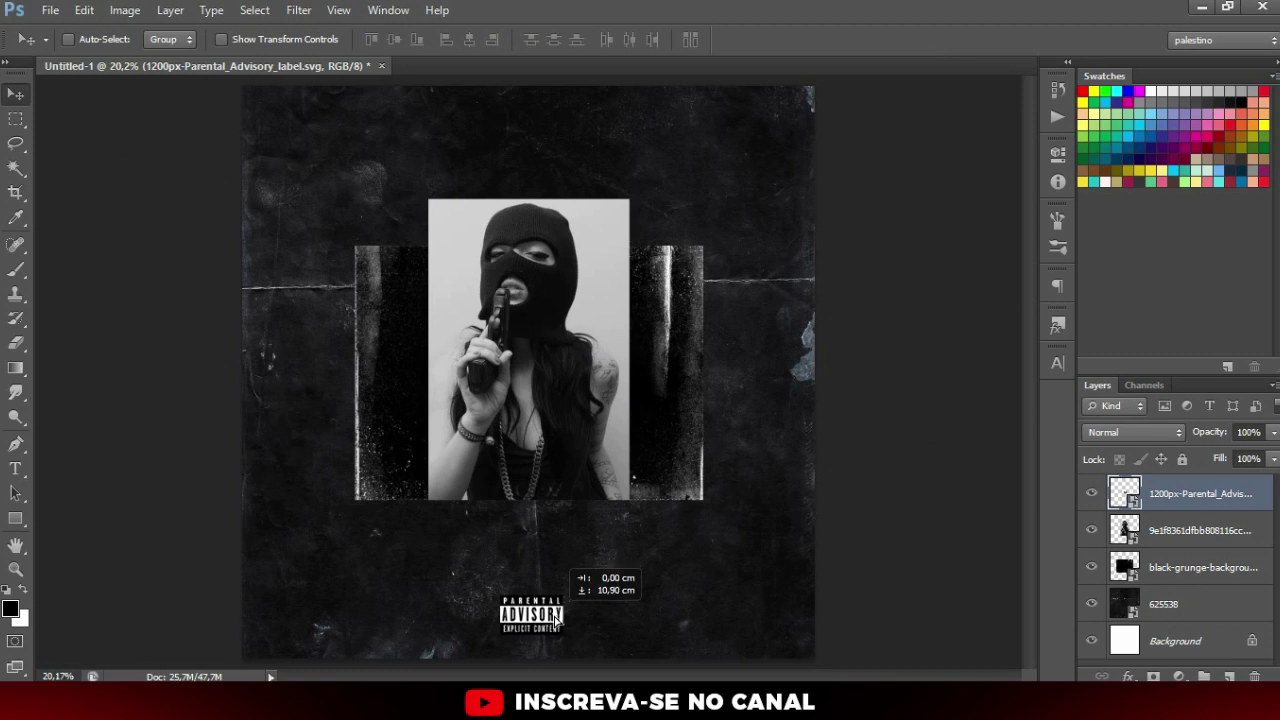
key(ctrl+minus)
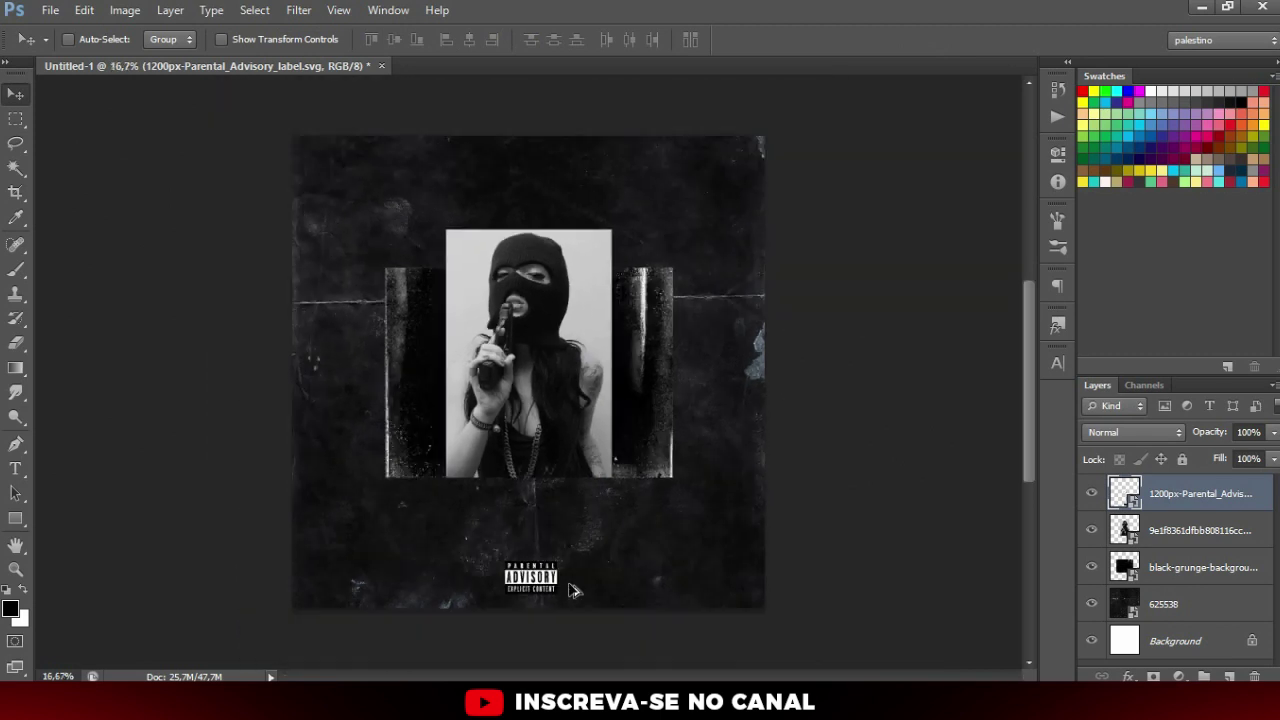
key(alt+Tab)
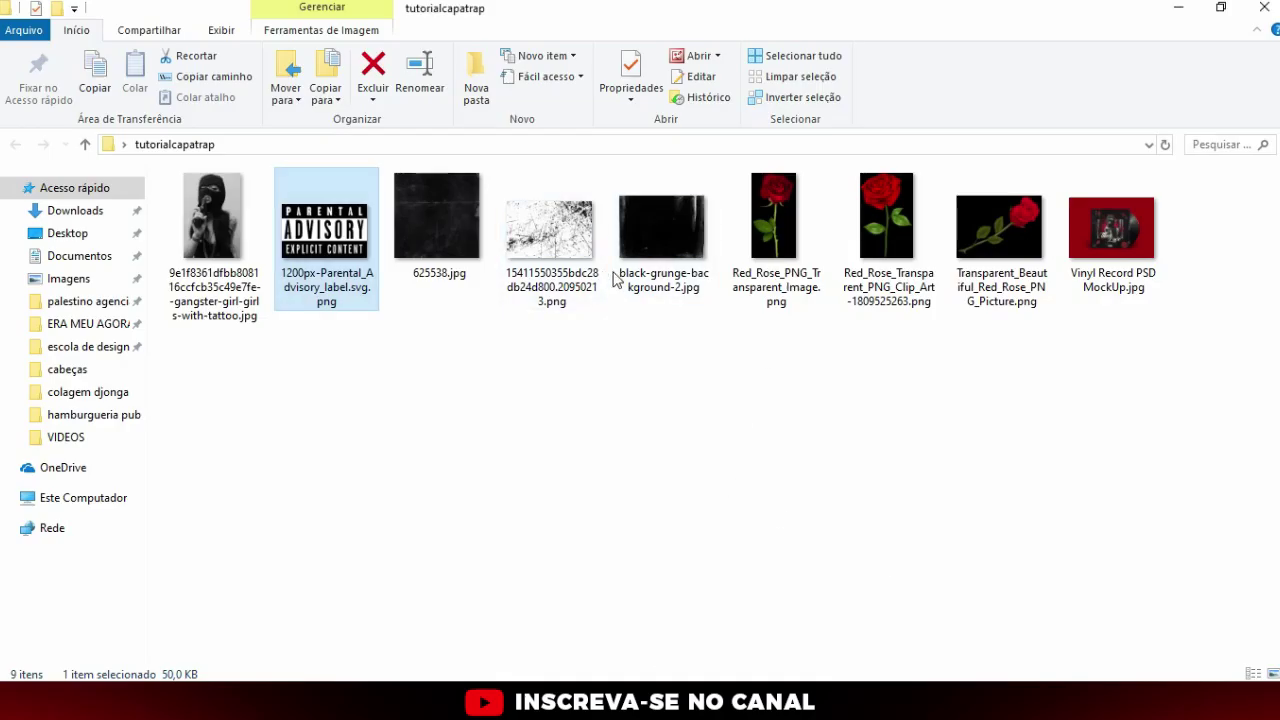
Step: Place the red rose, rose clip-art and beautiful red rose images as layers, hiding one large rose
click(792, 211)
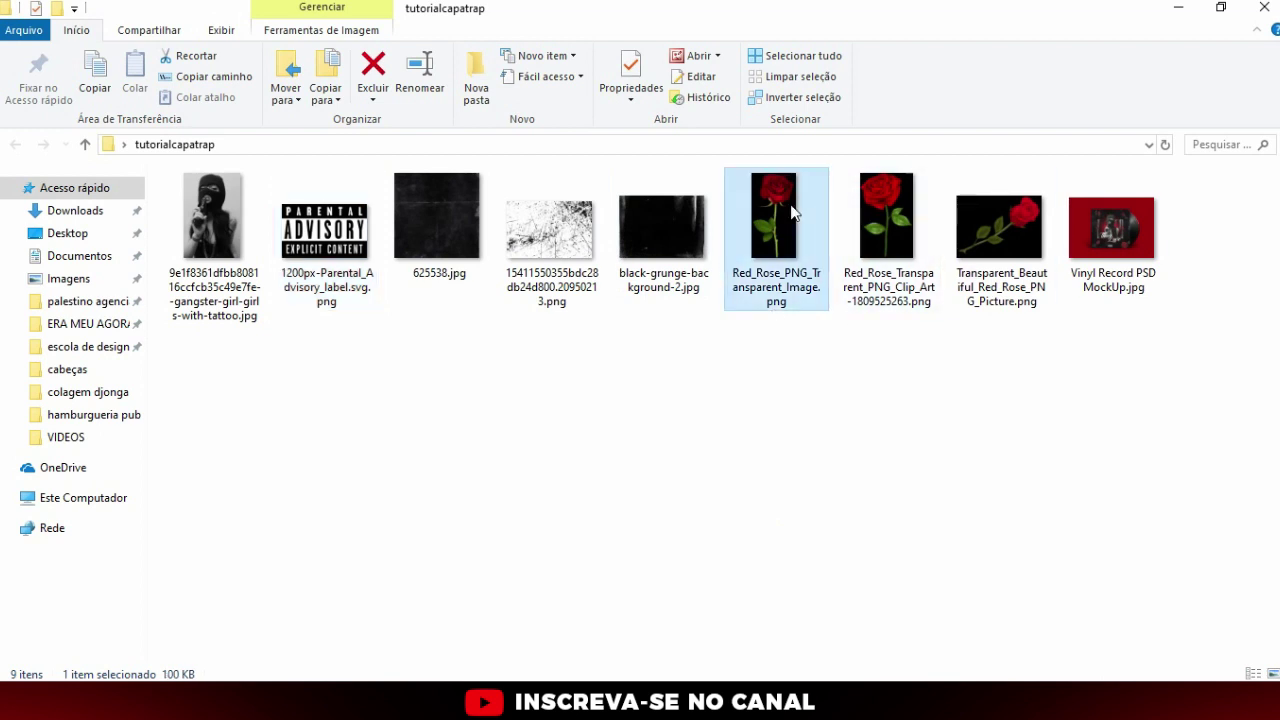
click(885, 215)
click(1000, 216)
click(790, 215)
click(936, 211)
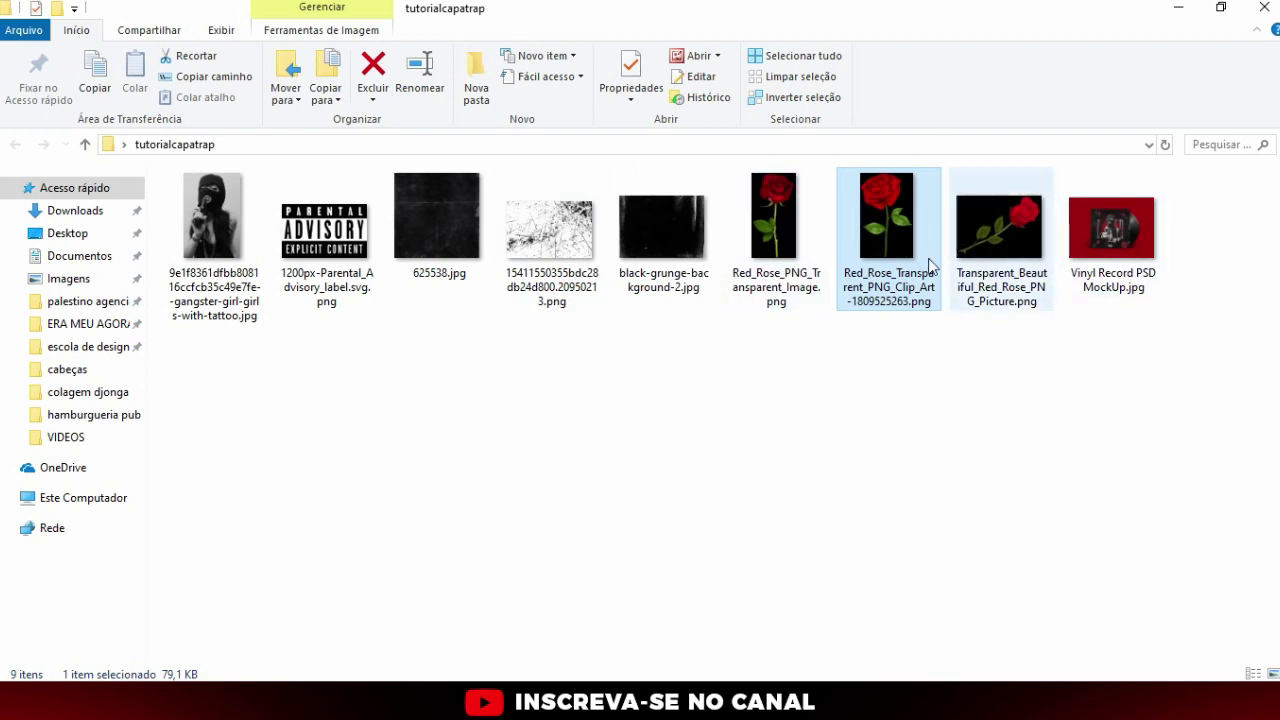
click(965, 225)
drag(789, 330, 886, 215)
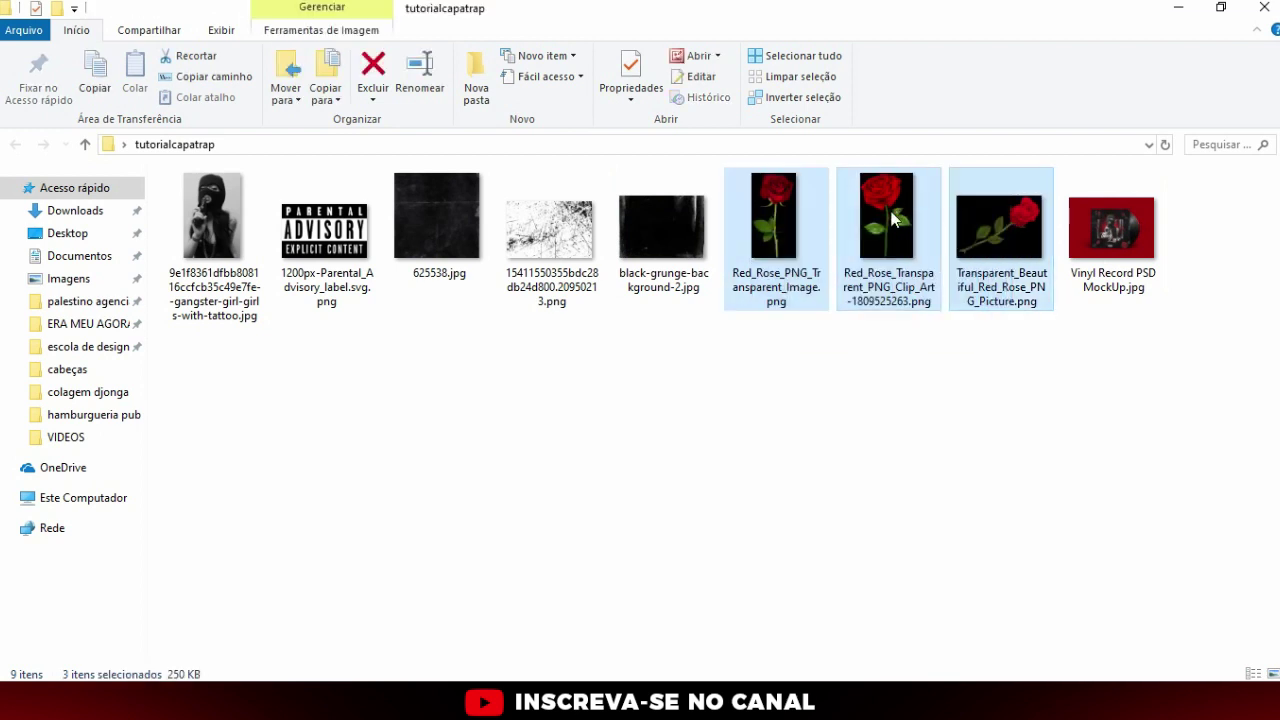
drag(1002, 225, 476, 640)
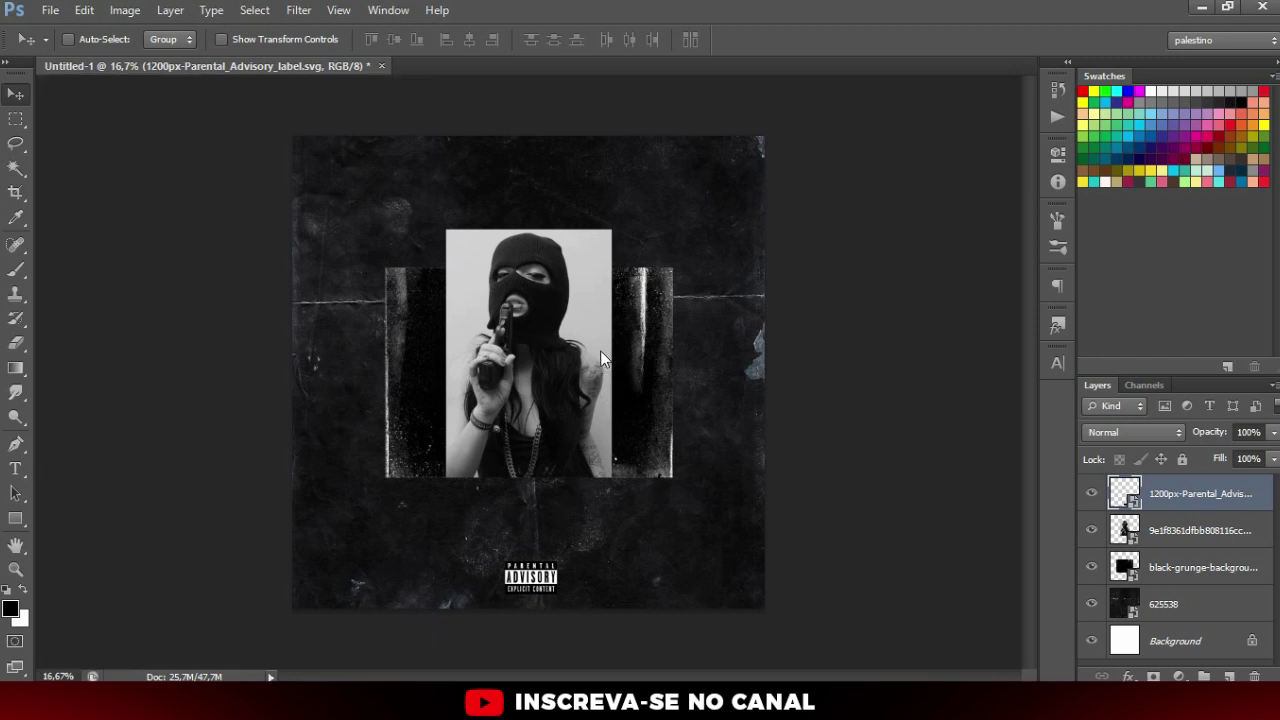
key(Return)
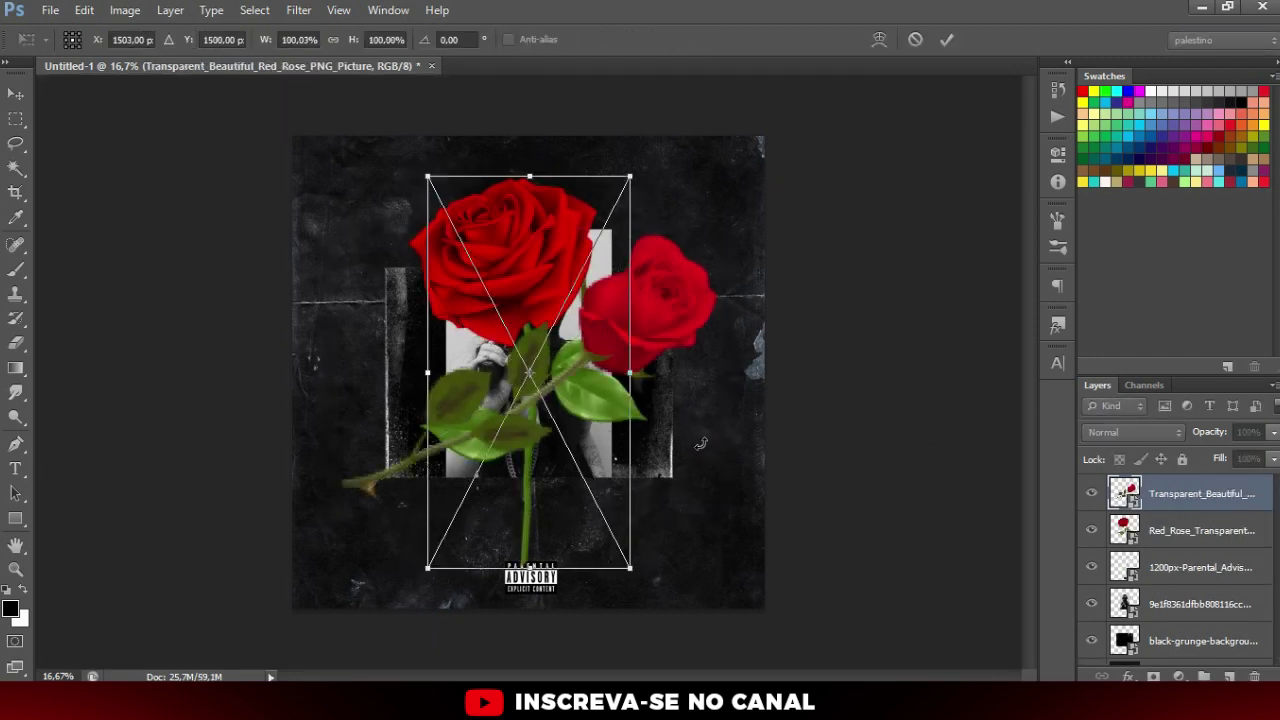
key(Return)
key(Return)
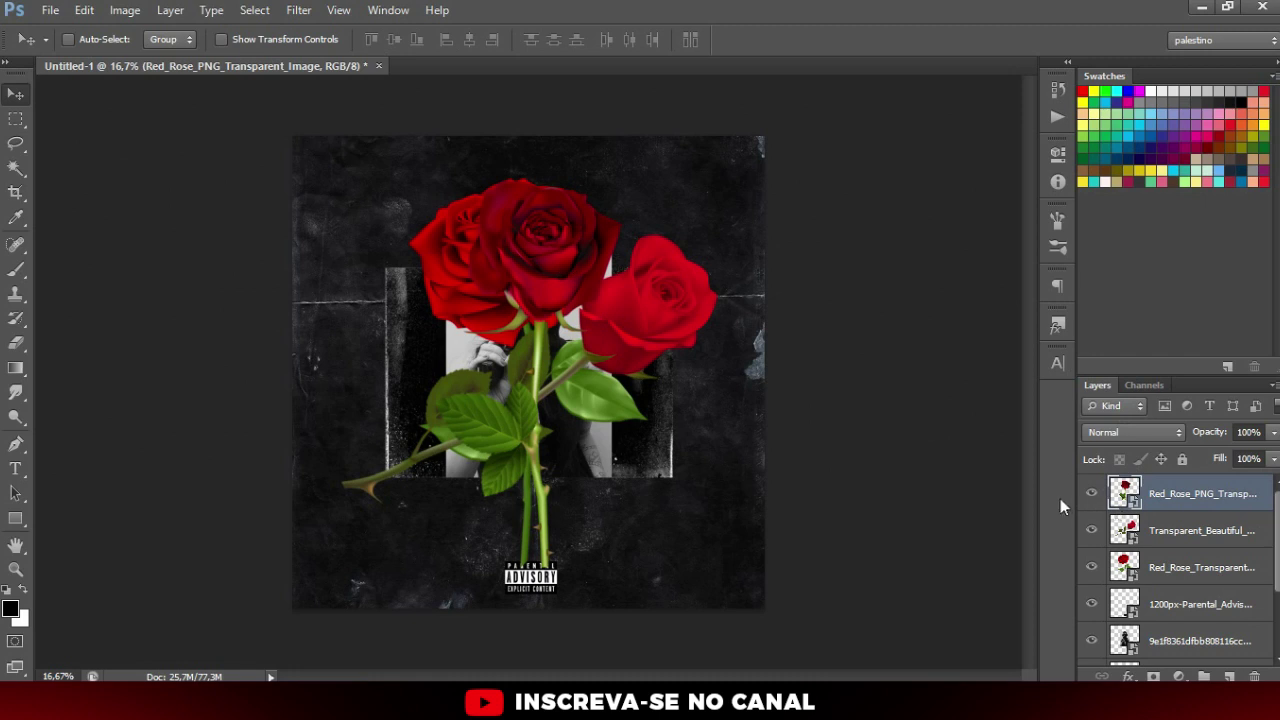
click(1091, 530)
click(1200, 567)
Step: Shrink a rose, then rotate a small copy into the bottom-right corner
key(ctrl+t)
mouse_move(620, 178)
mouse_down()
mouse_move(612, 236)
mouse_move(590, 248)
mouse_move(651, 294)
mouse_move(417, 203)
mouse_move(778, 597)
mouse_move(688, 510)
mouse_move(667, 523)
mouse_move(657, 494)
mouse_up()
key(Return)
key(ctrl+t)
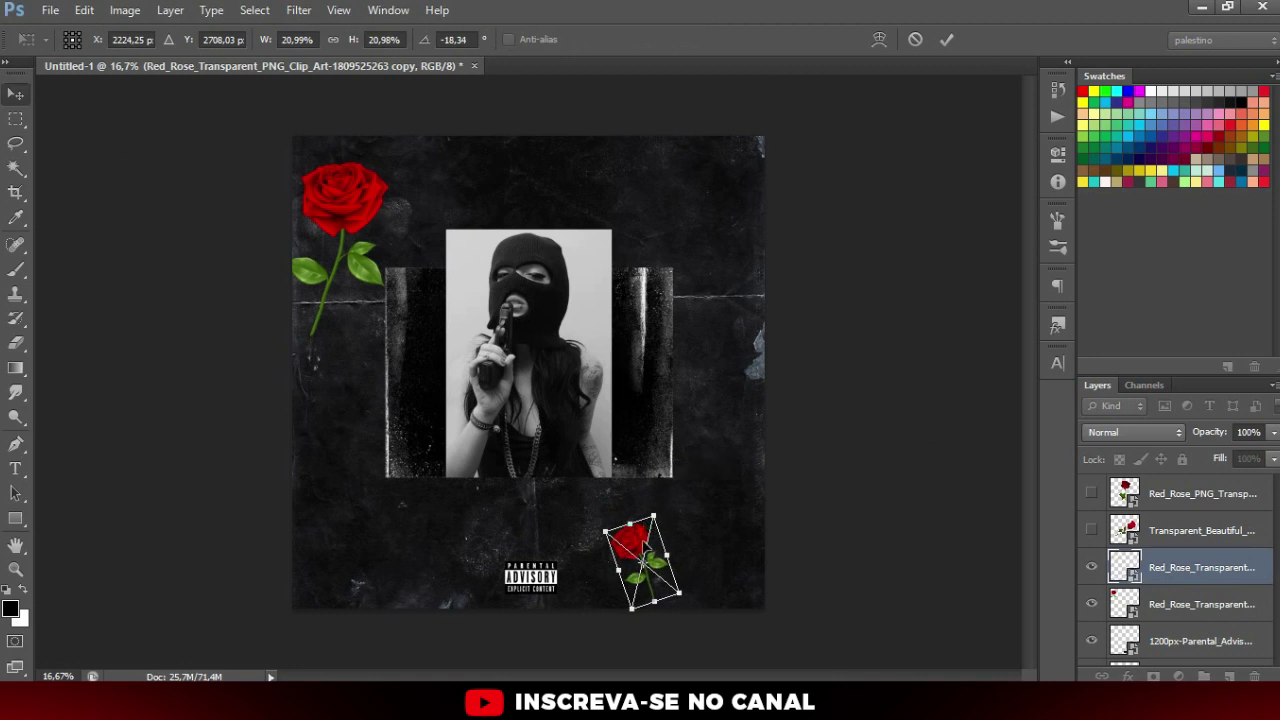
key(Return)
drag(640, 558, 723, 549)
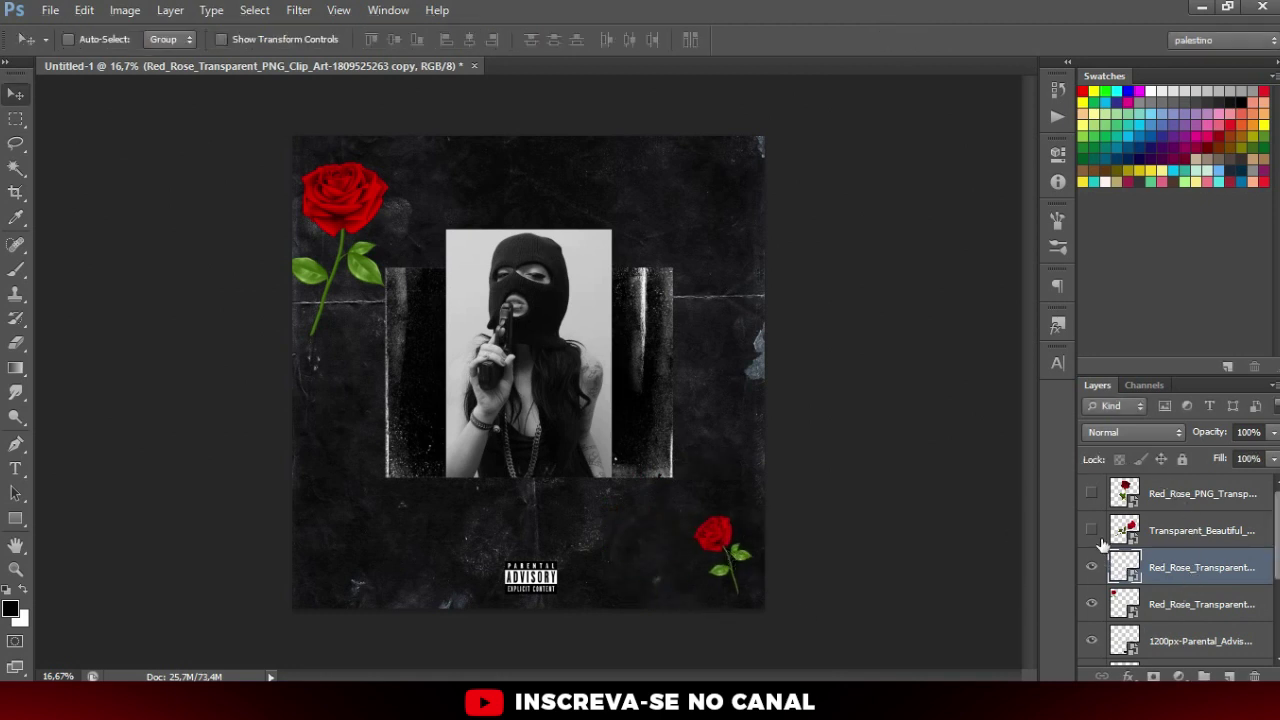
scroll(840, 537, up, 1)
Step: Show the large rose again, shrink it to about a quarter and tilt it slightly
click(1092, 531)
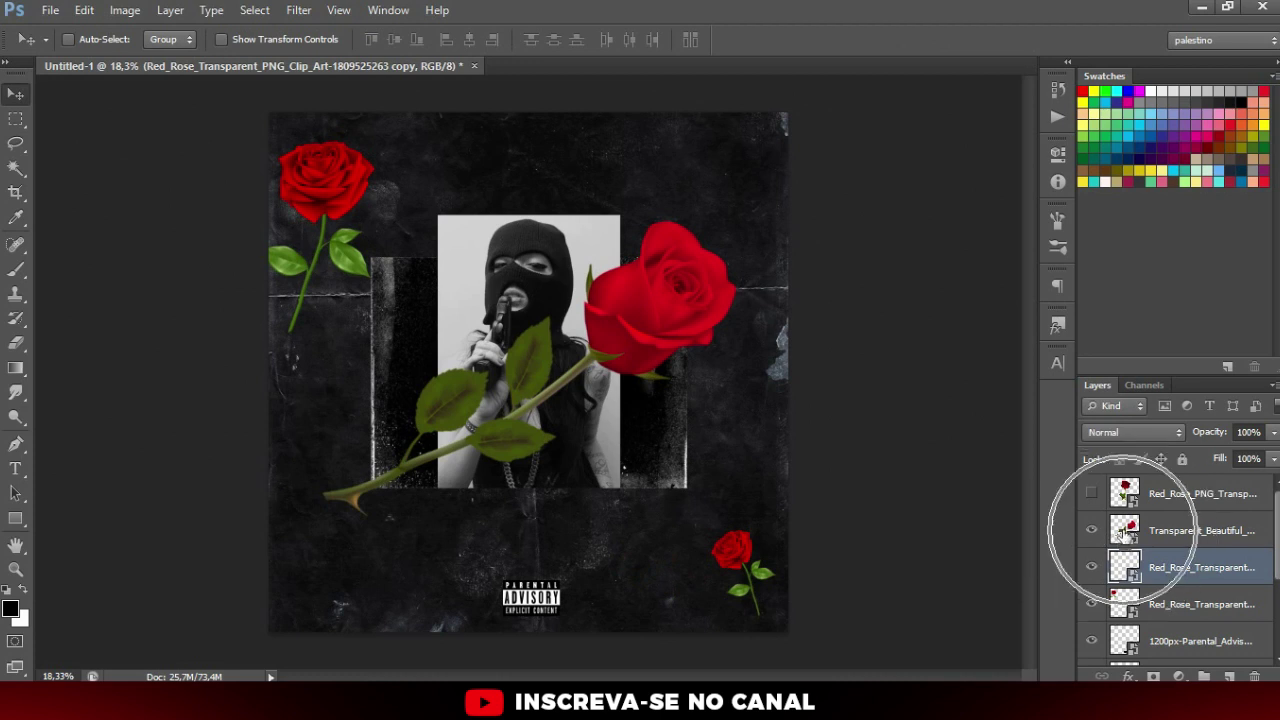
click(1150, 530)
key(ctrl+t)
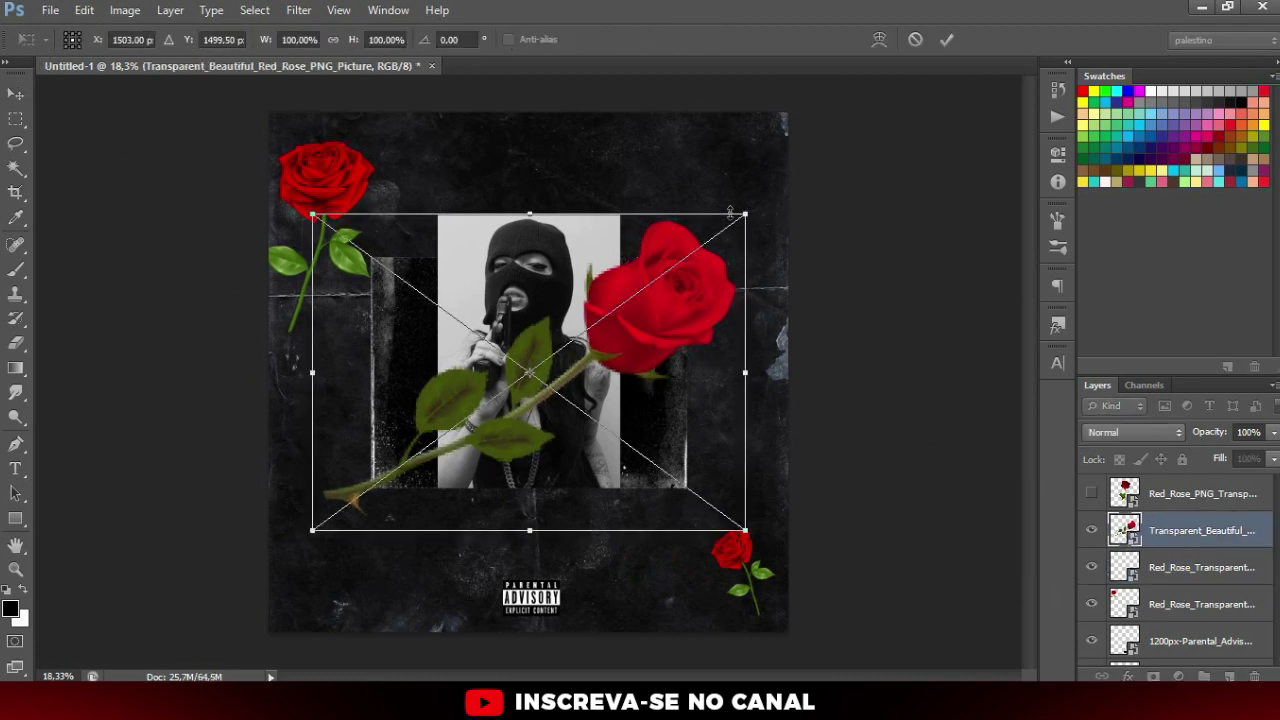
mouse_move(748, 216)
mouse_down()
mouse_move(545, 285)
mouse_move(434, 443)
mouse_up()
mouse_move(445, 538)
mouse_down()
mouse_move(403, 494)
mouse_move(423, 505)
mouse_move(733, 220)
mouse_up()
key(Return)
Step: Shrink and rotate a rose copy into the top-right corner
key(ctrl+t)
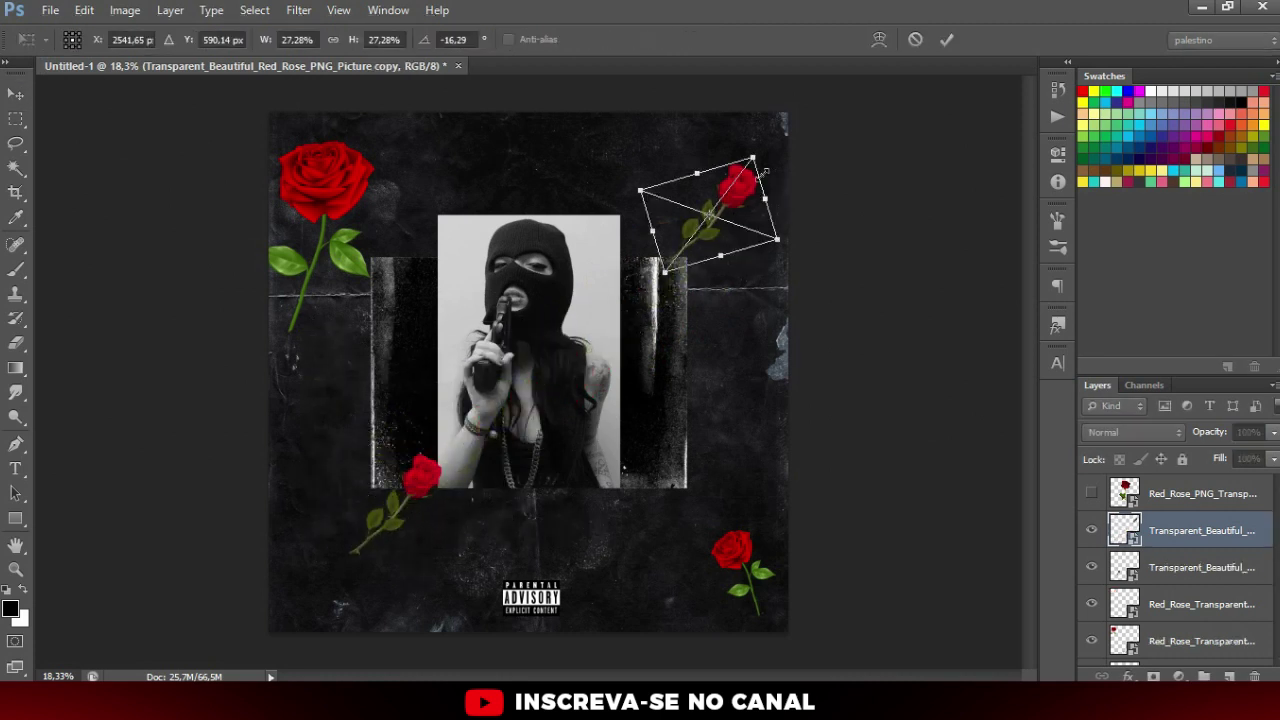
mouse_move(748, 162)
mouse_down()
mouse_move(740, 176)
mouse_move(721, 157)
mouse_up()
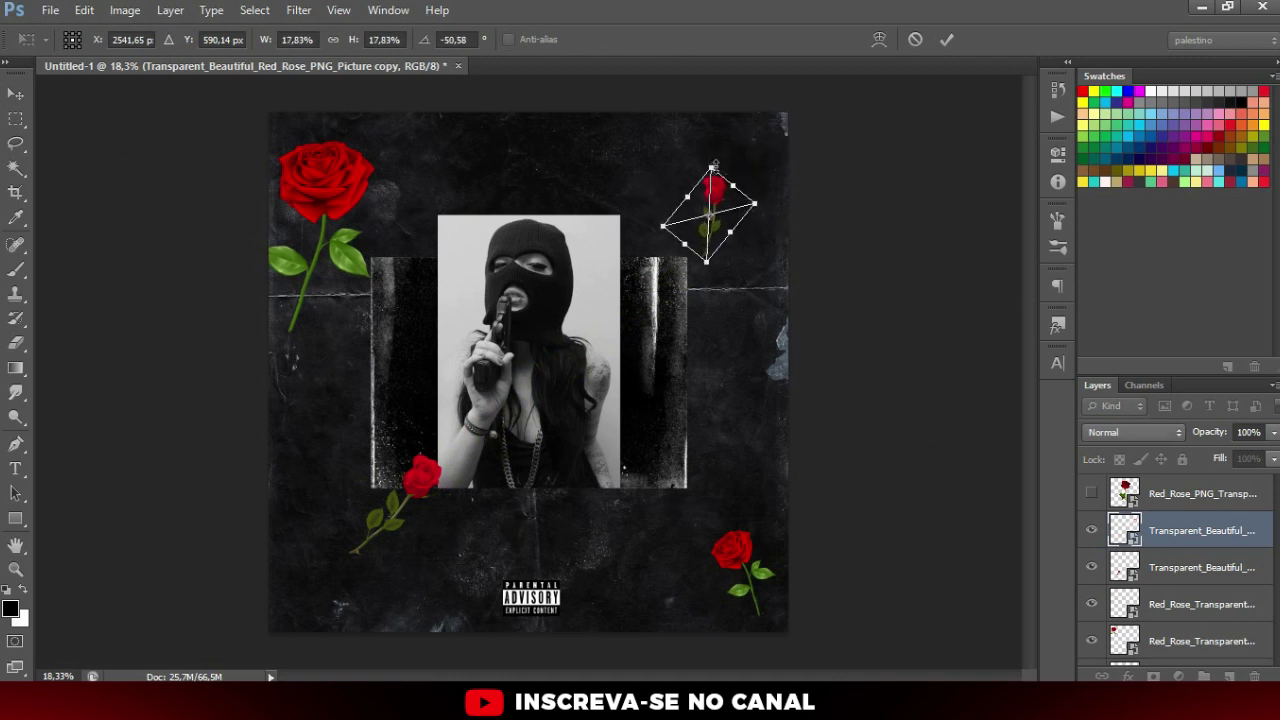
mouse_move(713, 163)
mouse_down()
mouse_move(635, 156)
mouse_move(716, 160)
mouse_move(693, 156)
mouse_move(709, 348)
mouse_move(735, 185)
mouse_move(700, 246)
mouse_move(725, 195)
mouse_move(750, 202)
mouse_up()
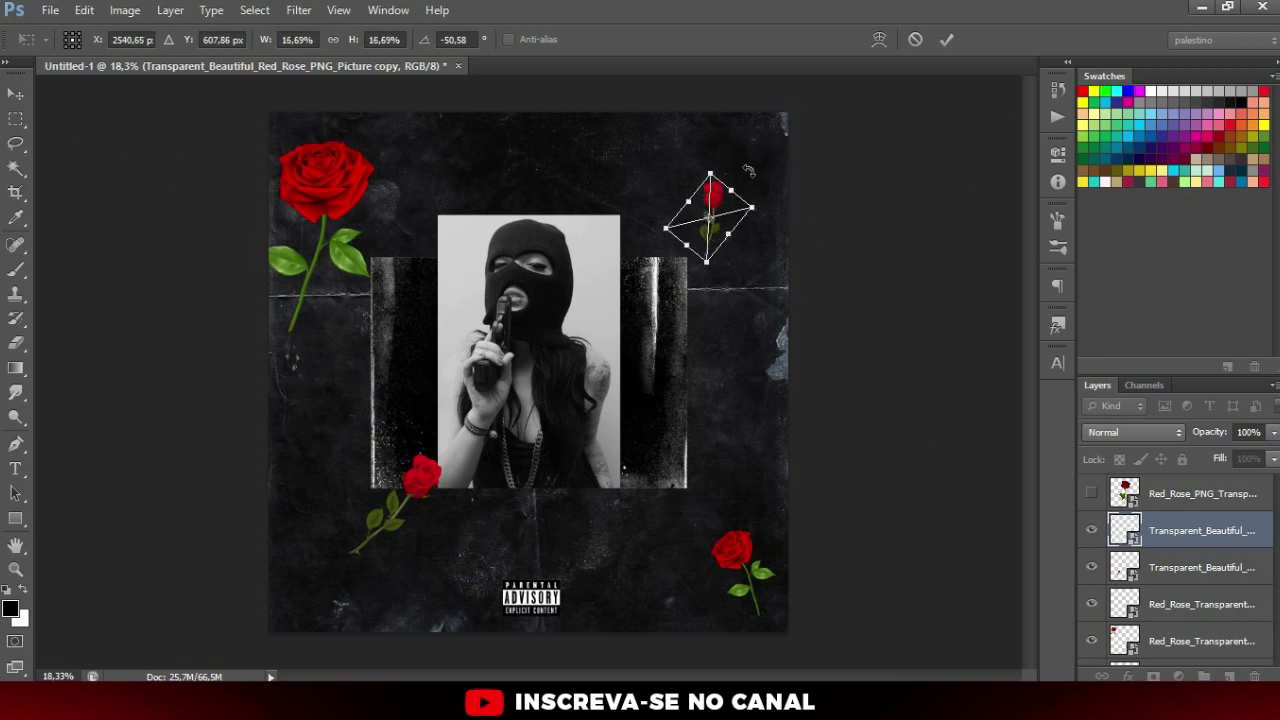
key(Return)
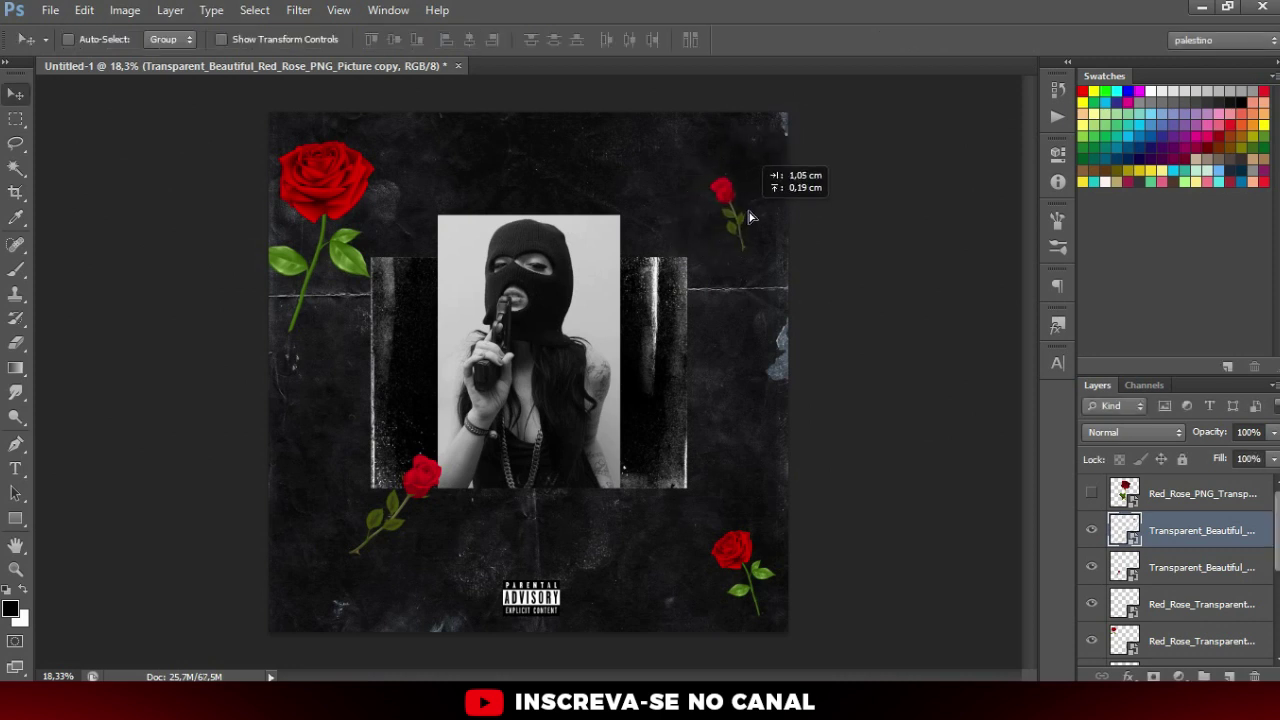
drag(735, 220, 767, 205)
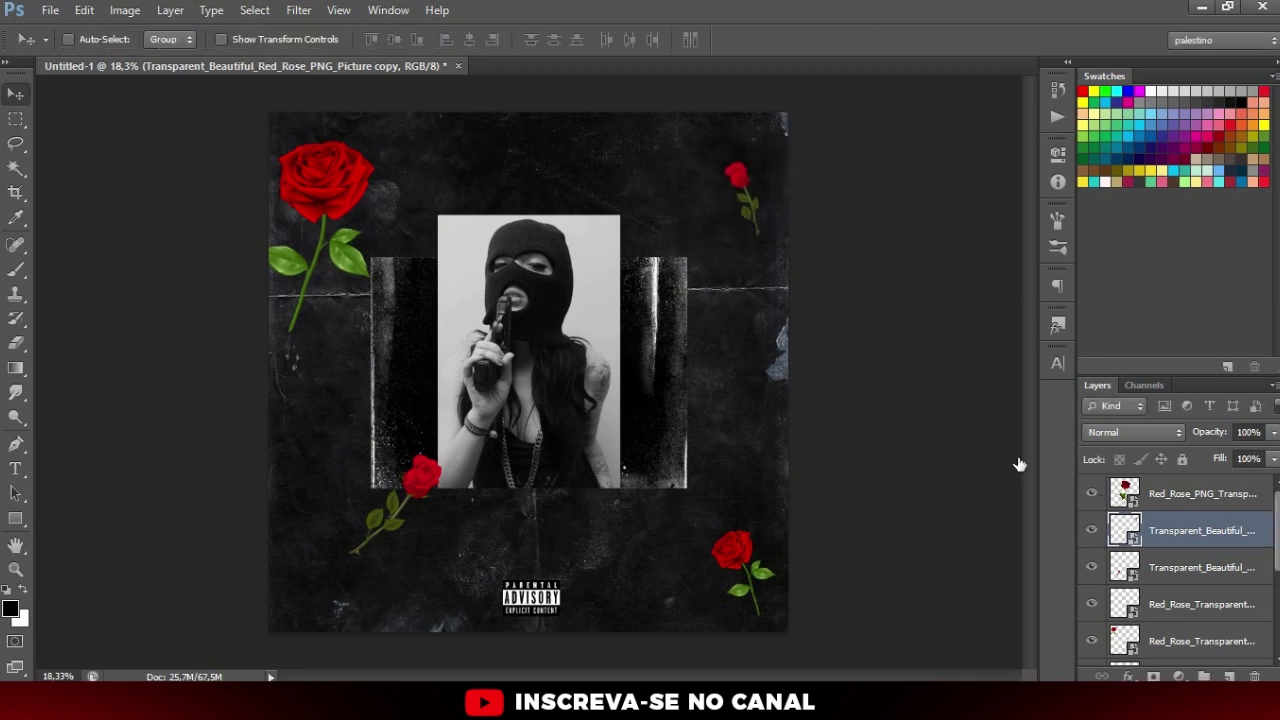
Step: Shrink the last large rose, move it toward the bottom and rotate it diagonally
click(1115, 497)
key(ctrl+t)
drag(637, 157, 565, 290)
key(Return)
mouse_move(587, 429)
mouse_down()
mouse_move(617, 468)
mouse_move(462, 583)
mouse_up()
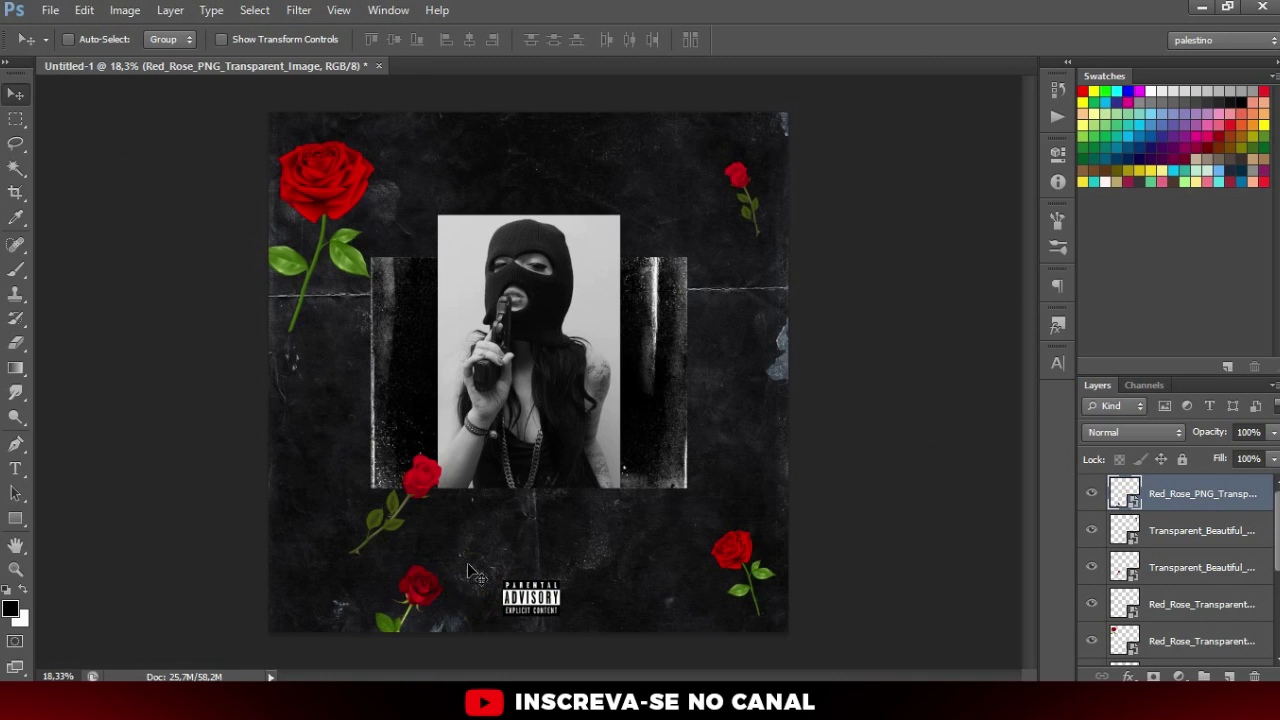
key(ctrl+t)
mouse_move(455, 650)
mouse_down()
mouse_move(458, 612)
mouse_move(470, 640)
mouse_move(640, 205)
mouse_move(682, 188)
mouse_up()
key(Return)
Step: Enlarge the top-centre rose and rotate the top-left rose about 41 degrees
key(ctrl+t)
key(Return)
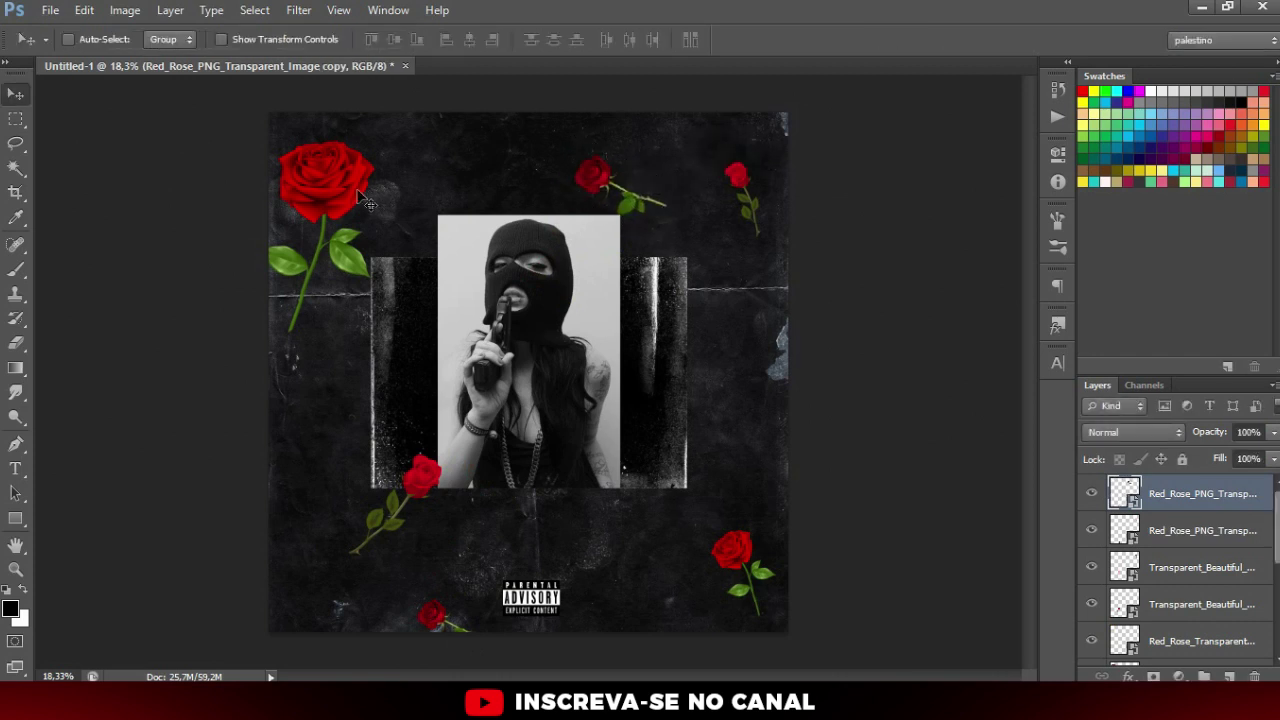
click(370, 195)
key(ctrl+t)
drag(383, 180, 370, 178)
key(Return)
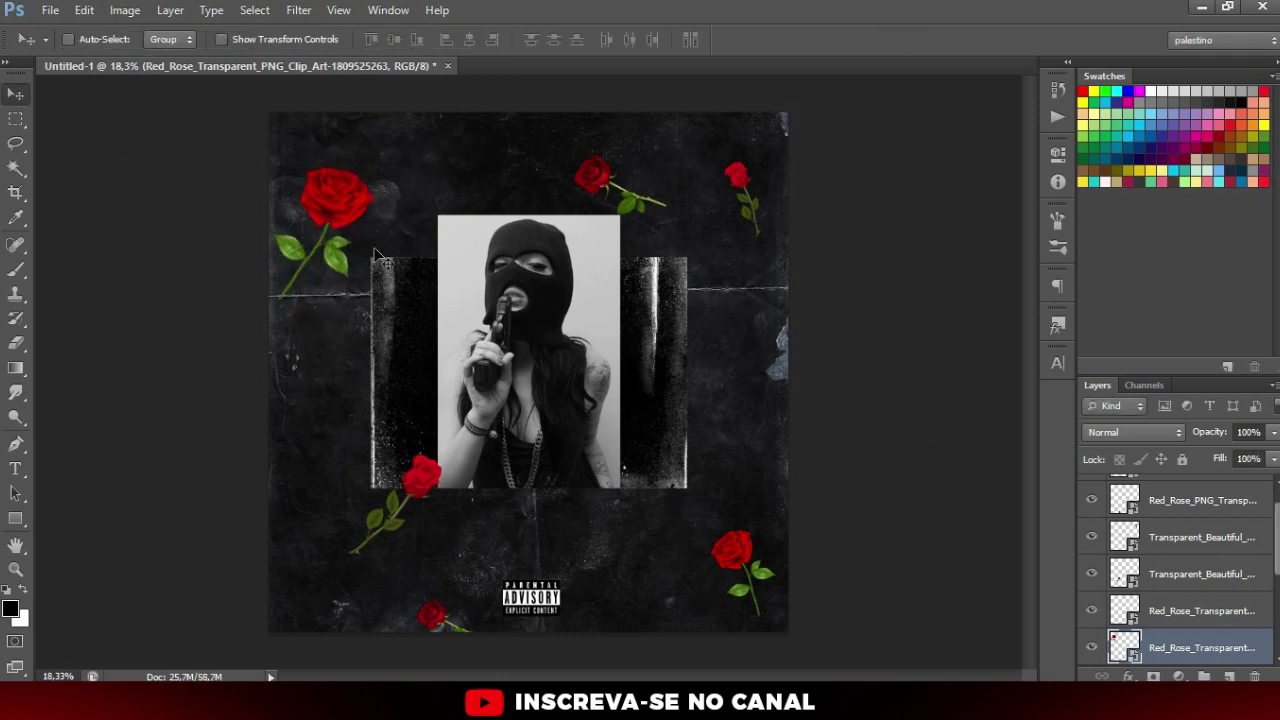
drag(376, 255, 388, 232)
key(ctrl+t)
drag(370, 110, 435, 155)
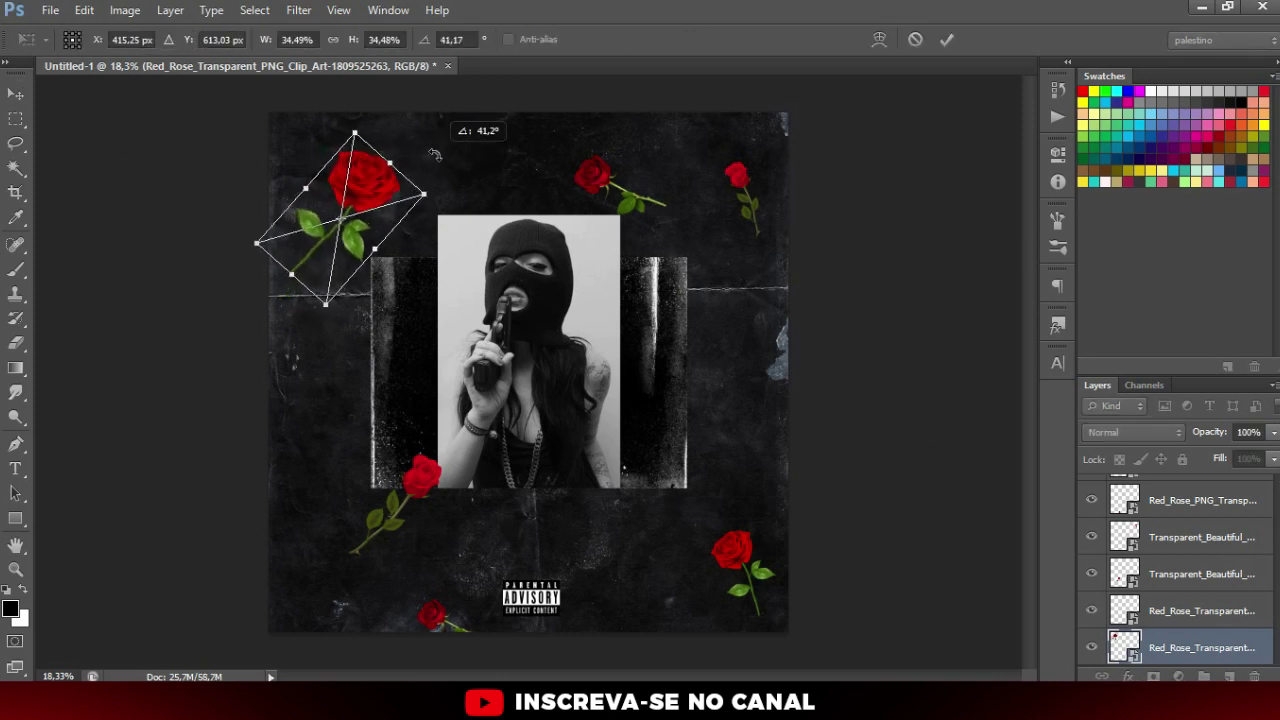
key(Return)
Step: Shrink the top-left rose to about 22% and move it into the corner, undoing an accidental background shift
mouse_move(358, 205)
mouse_down()
mouse_move(315, 165)
mouse_move(328, 190)
mouse_up()
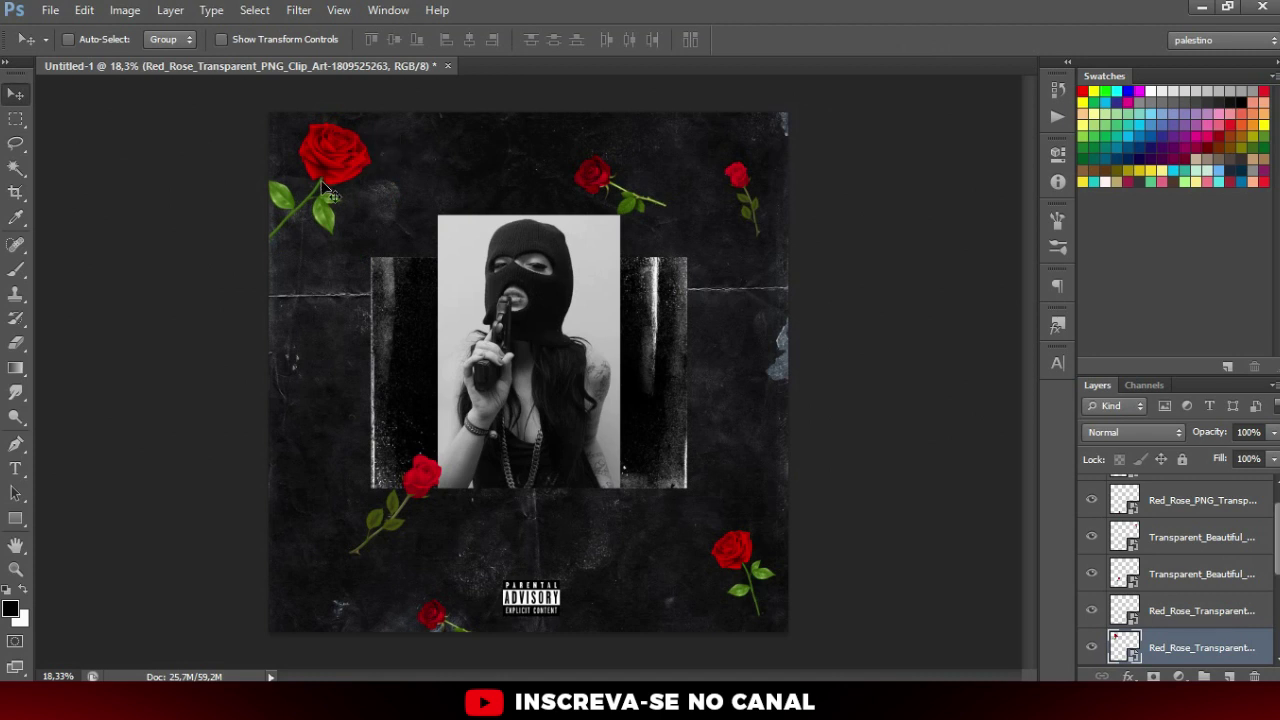
key(ctrl+t)
drag(286, 106, 320, 135)
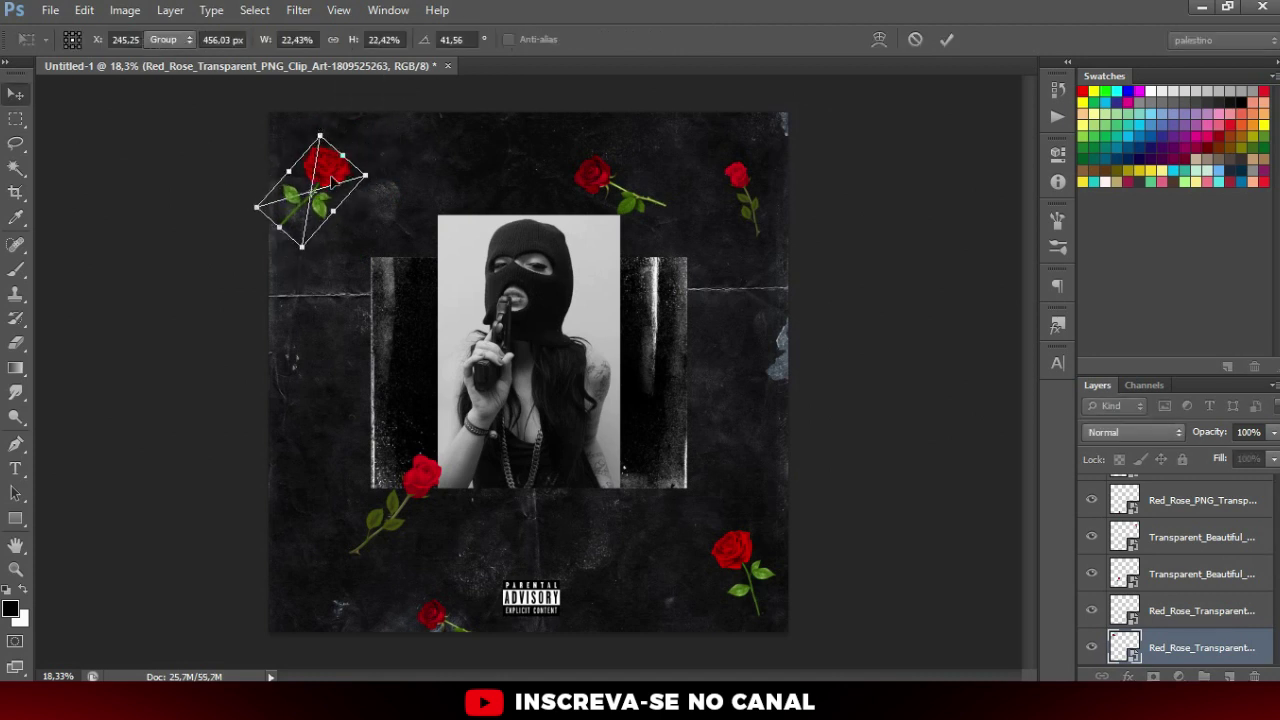
key(Return)
drag(310, 185, 322, 140)
key(alt+comma)
mouse_move(666, 195)
mouse_down()
mouse_move(483, 196)
mouse_move(483, 184)
mouse_up()
key(ctrl+z)
Step: Click through the rose, Parental Advisory and girl layers to select the top-centre rose
click(330, 150)
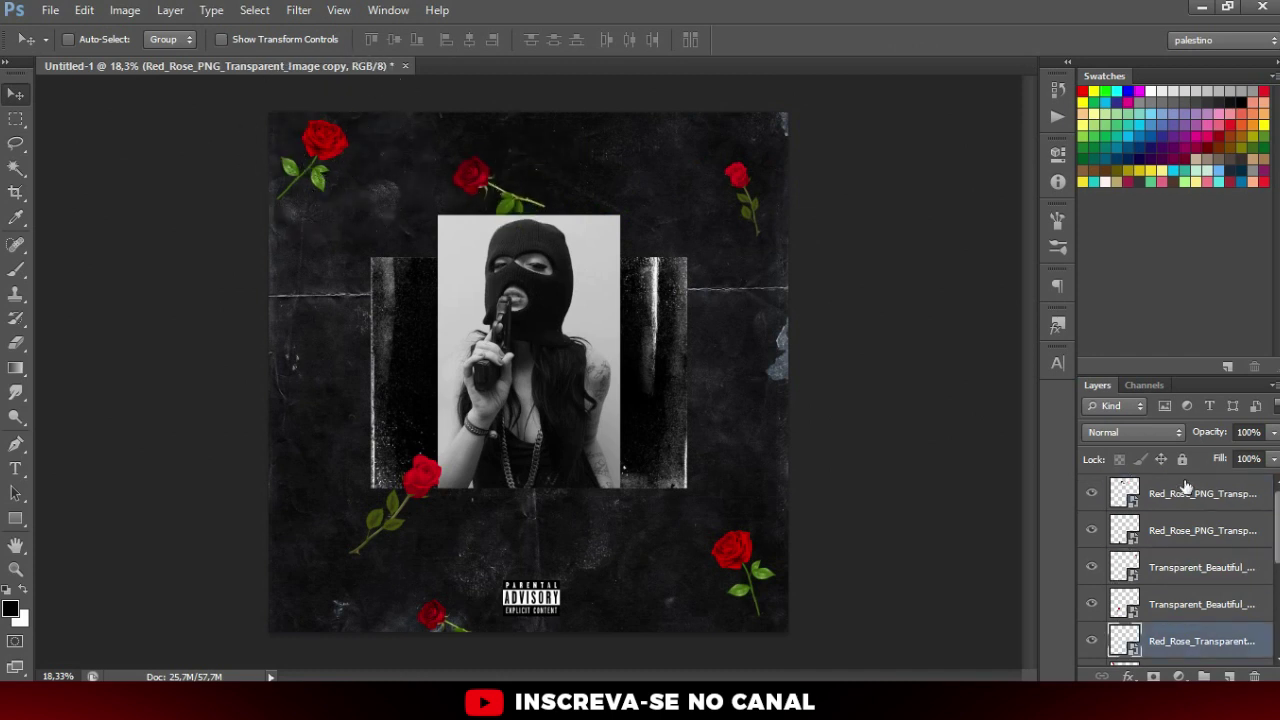
ctrl+click(327, 158)
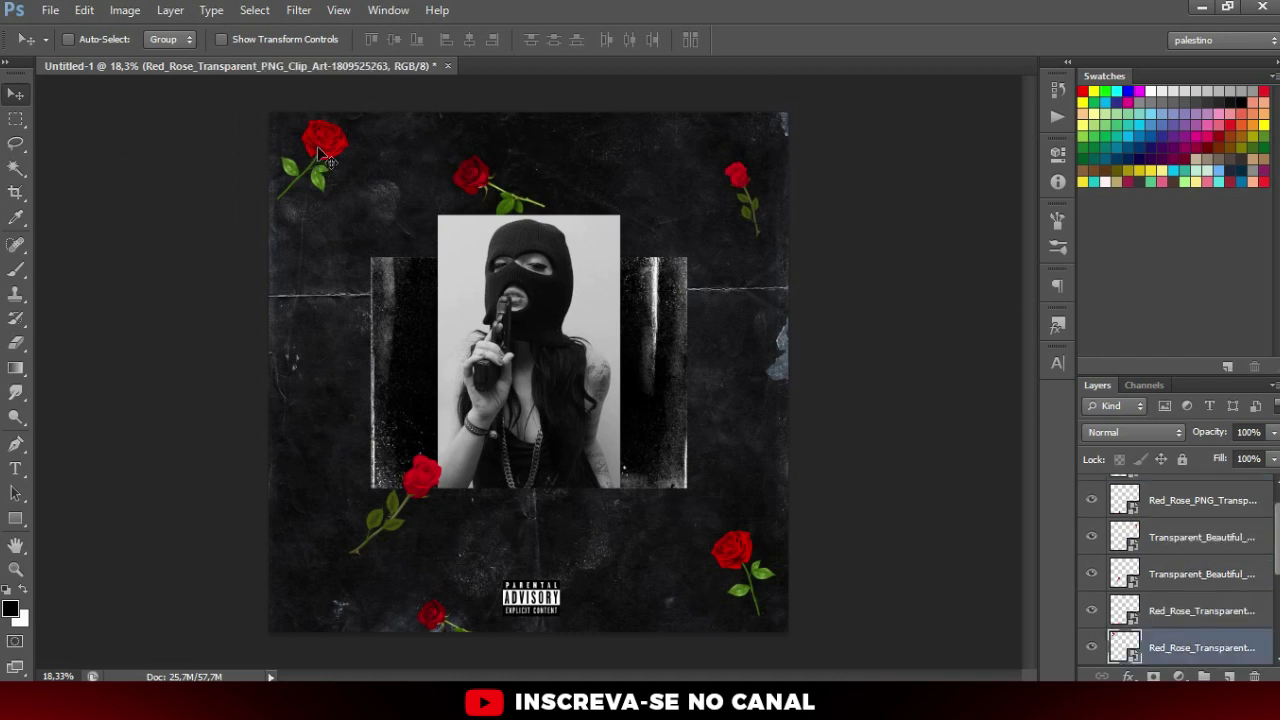
ctrl+click(492, 188)
ctrl+click(743, 185)
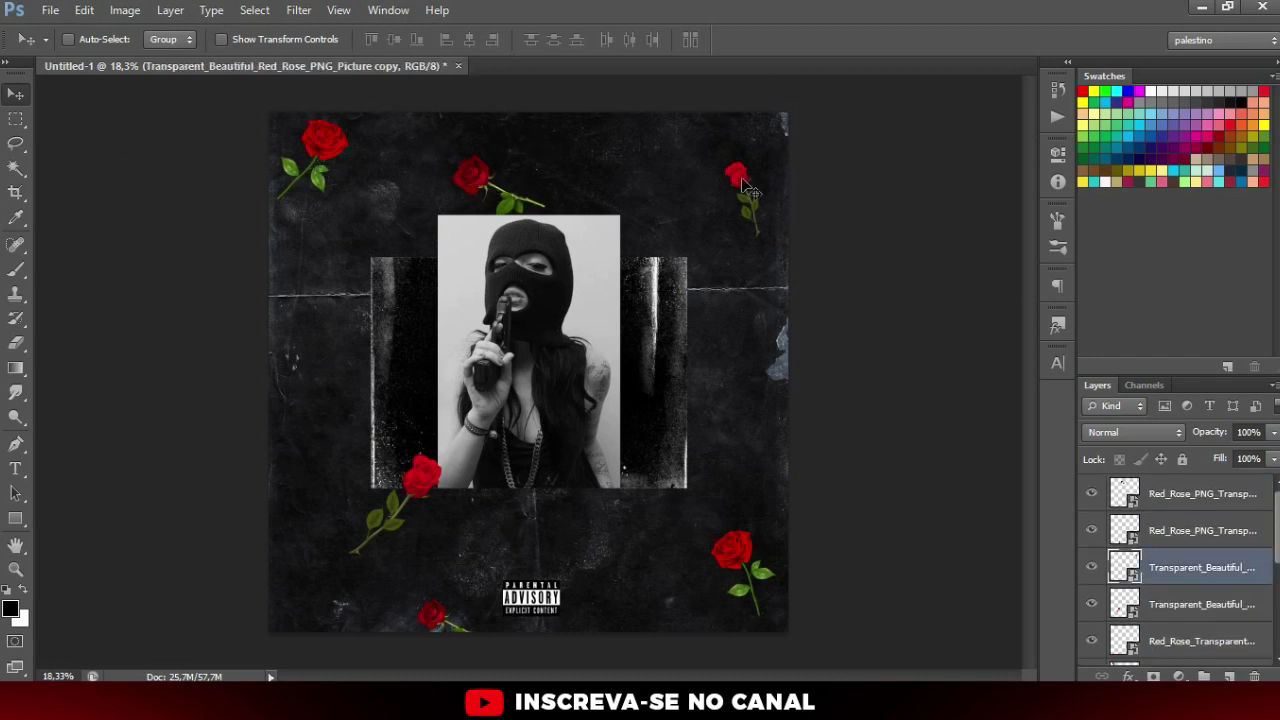
ctrl+click(736, 554)
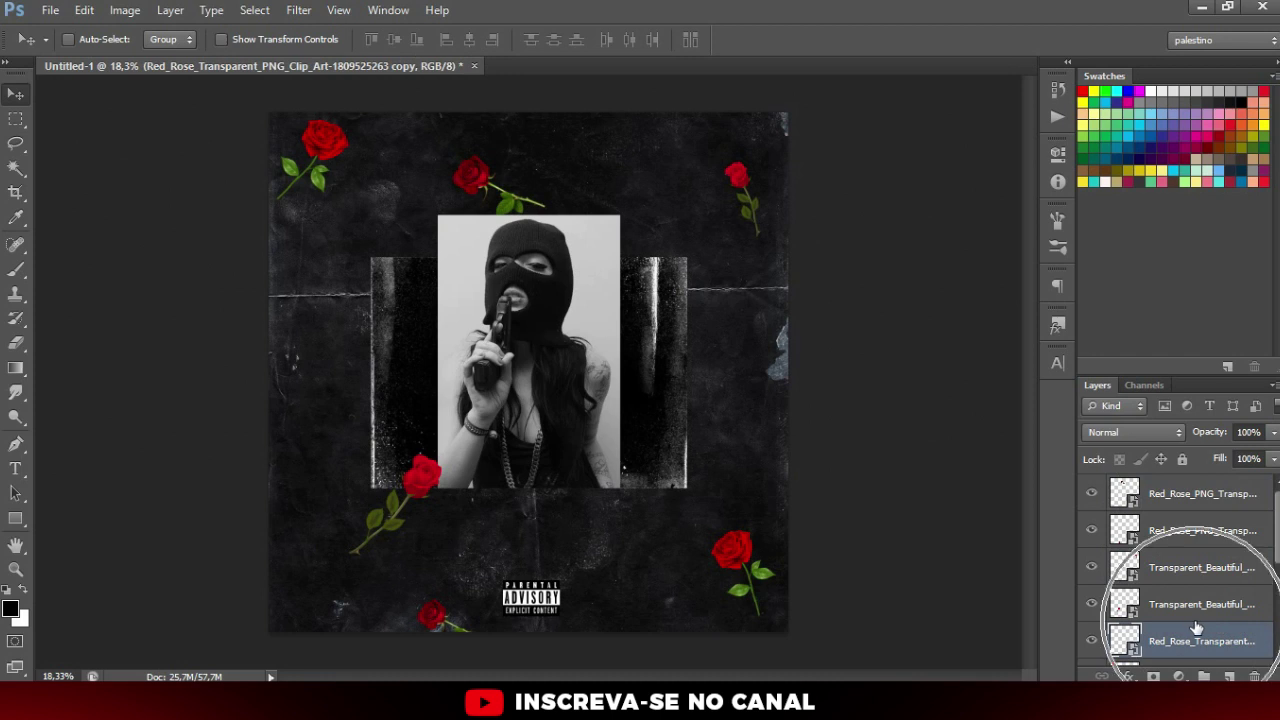
ctrl+click(535, 563)
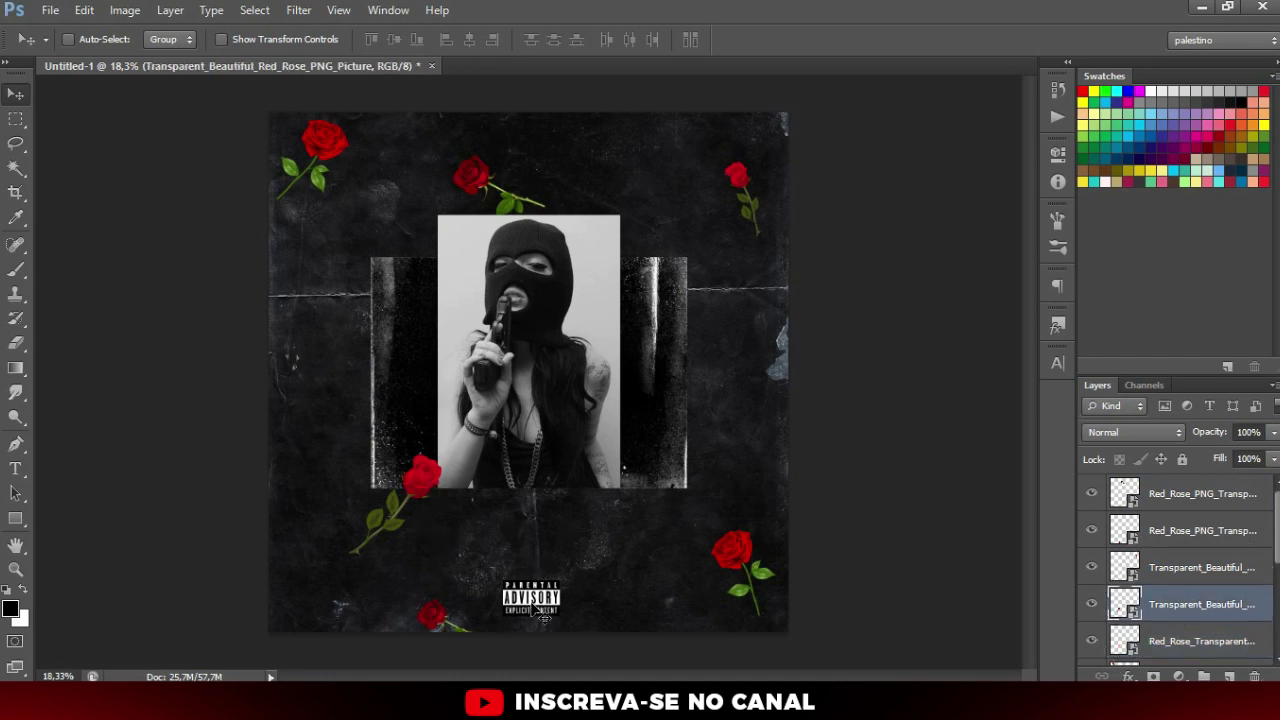
ctrl+click(543, 610)
ctrl+click(432, 612)
ctrl+click(570, 342)
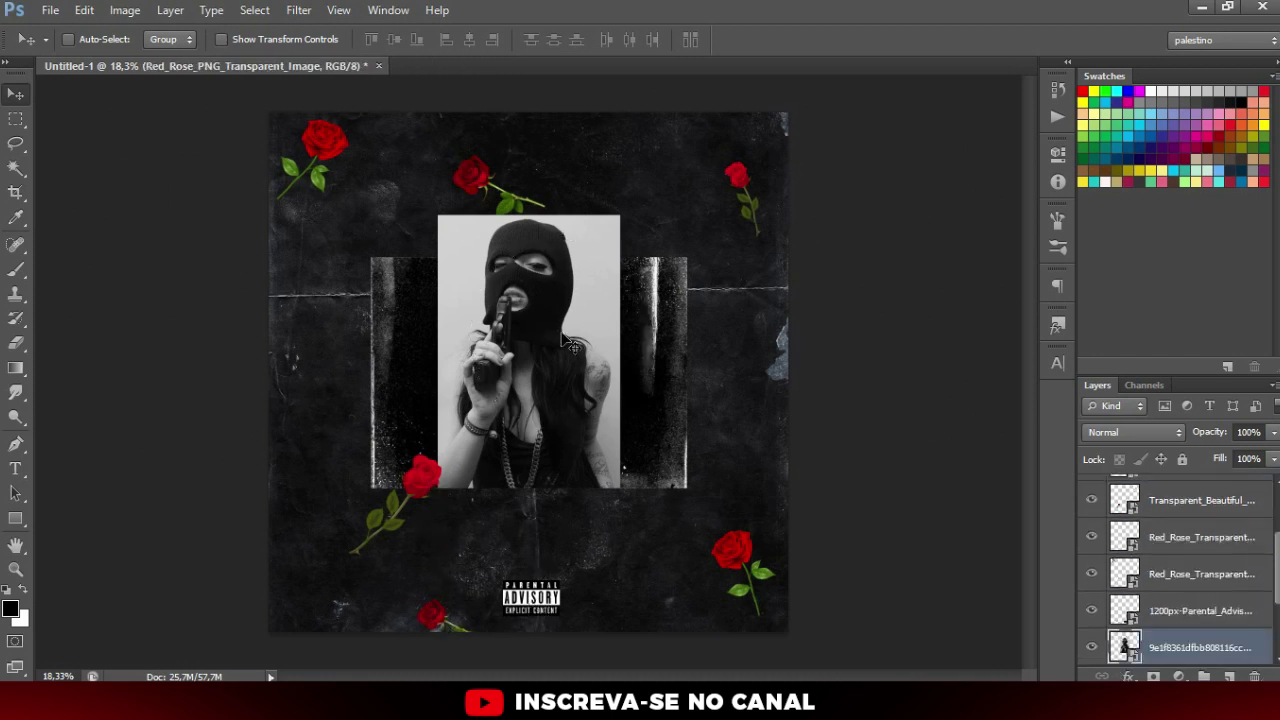
ctrl+click(757, 200)
Step: Move roses up beside the photo and flip the top-centre rose upside down
drag(470, 180, 518, 177)
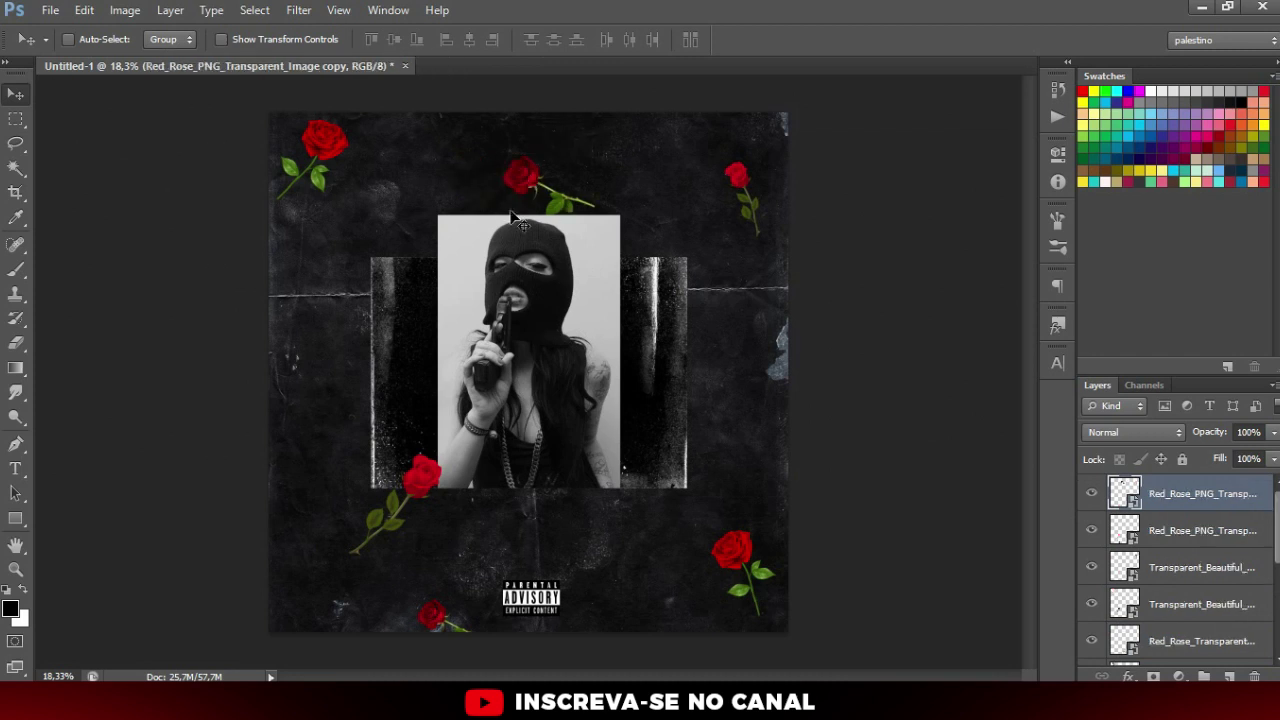
drag(425, 490, 388, 455)
drag(733, 568, 730, 483)
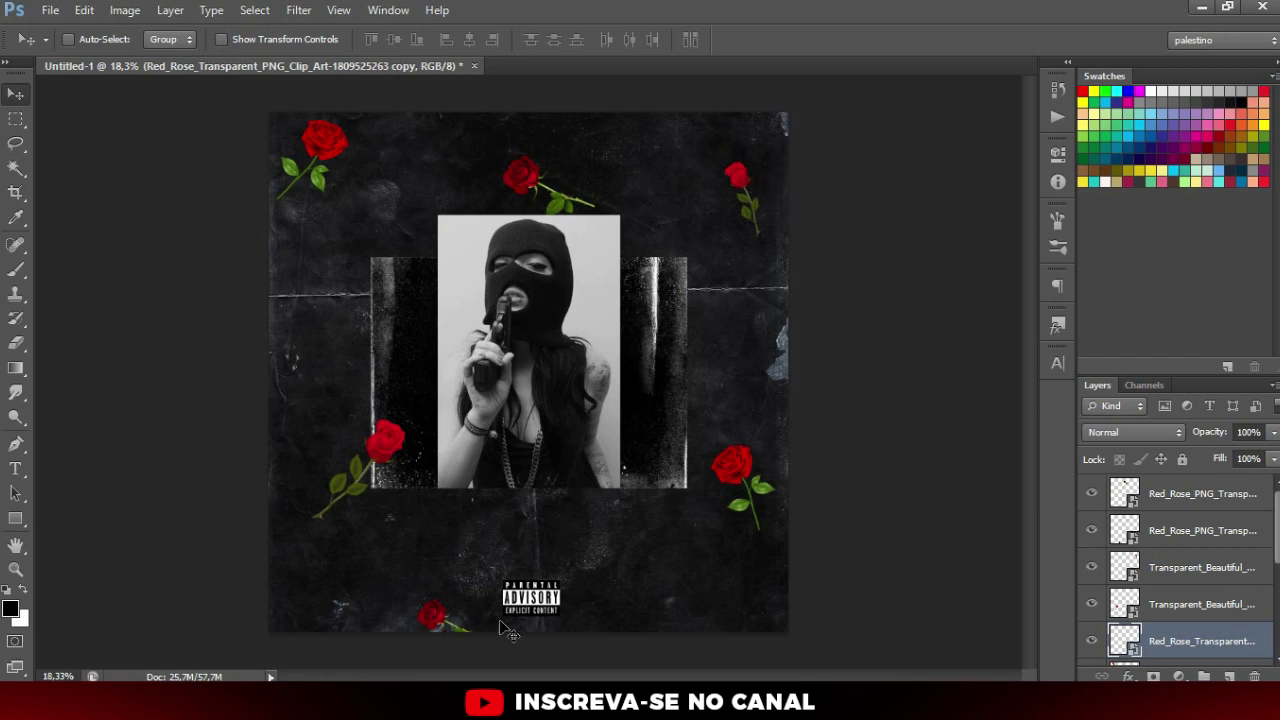
ctrl+click(527, 177)
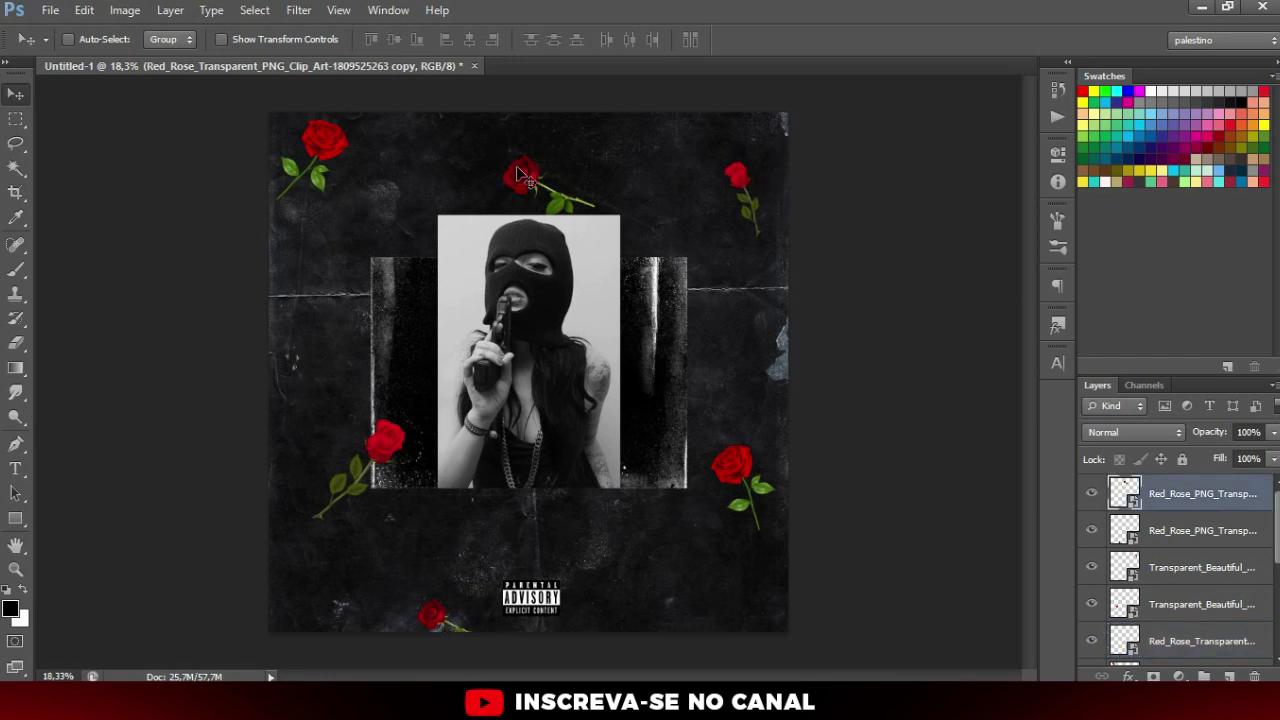
key(ctrl+t)
mouse_move(573, 150)
mouse_down()
mouse_move(500, 212)
mouse_move(492, 178)
mouse_up()
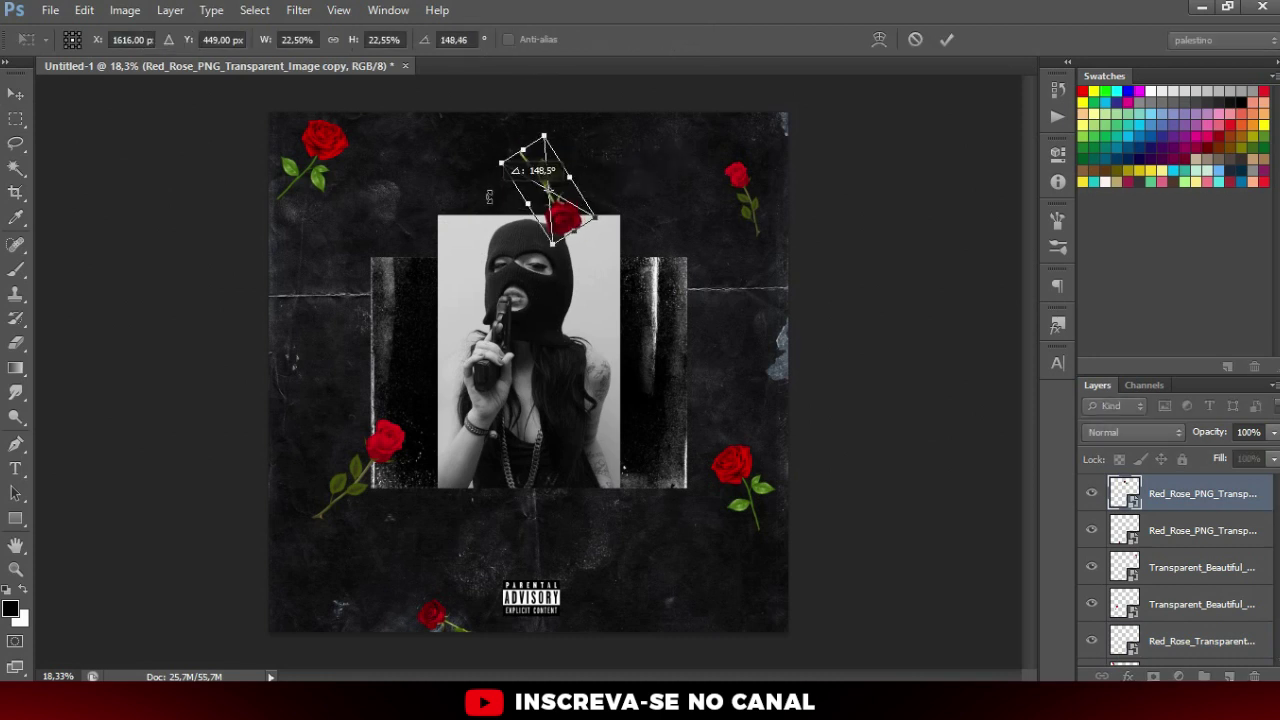
key(Return)
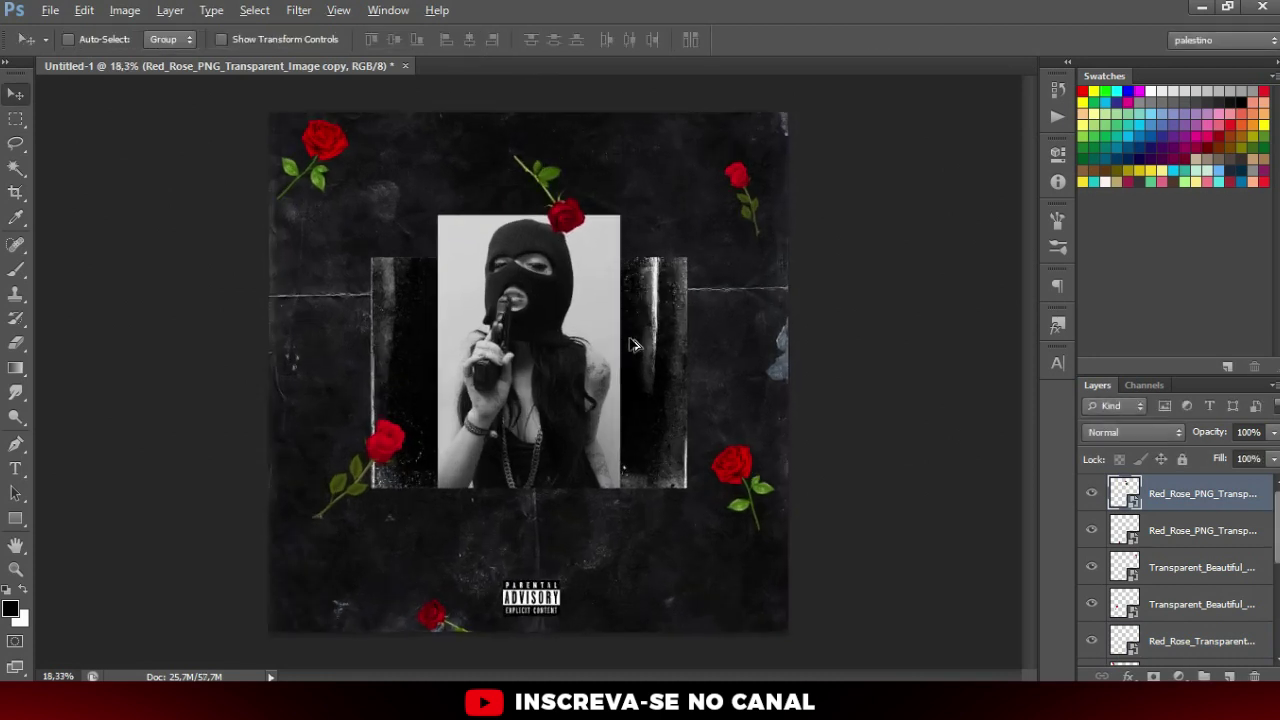
scroll(640, 347, up, 1)
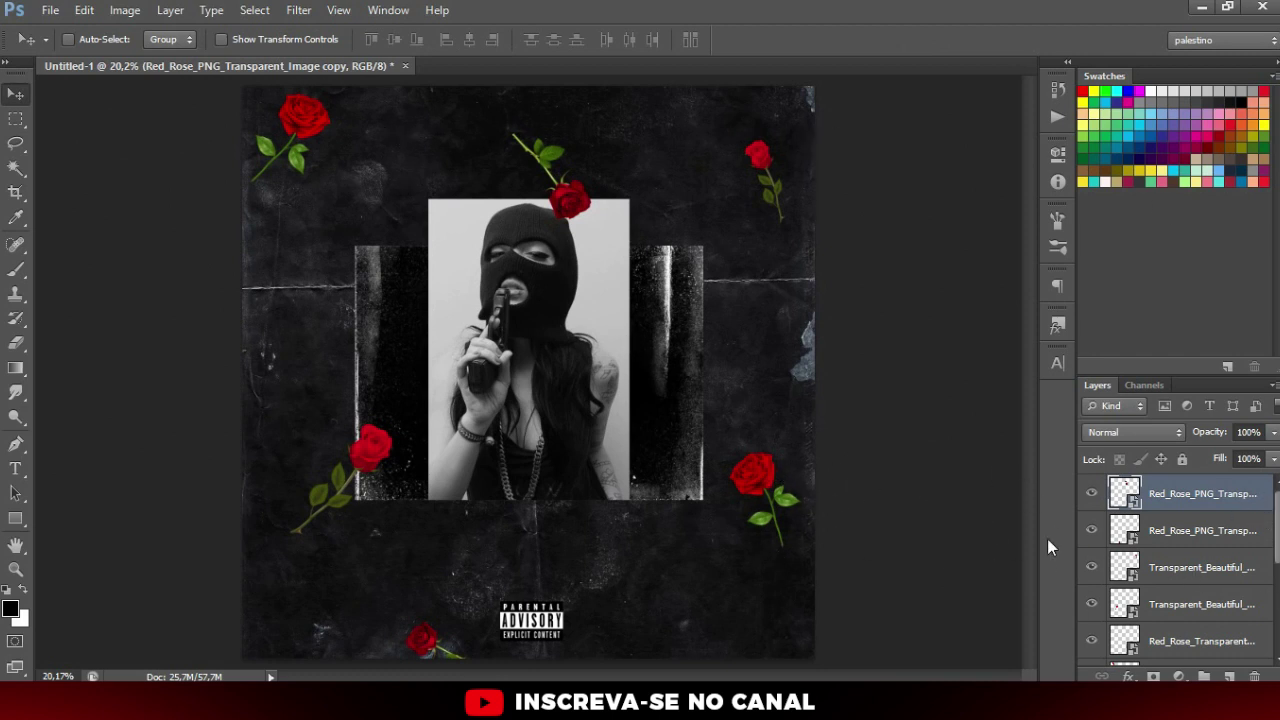
Step: Select every rose layer and group them as Group 1, toggling its visibility to check
scroll(1176, 545, down, 3)
scroll(1183, 567, down, 1)
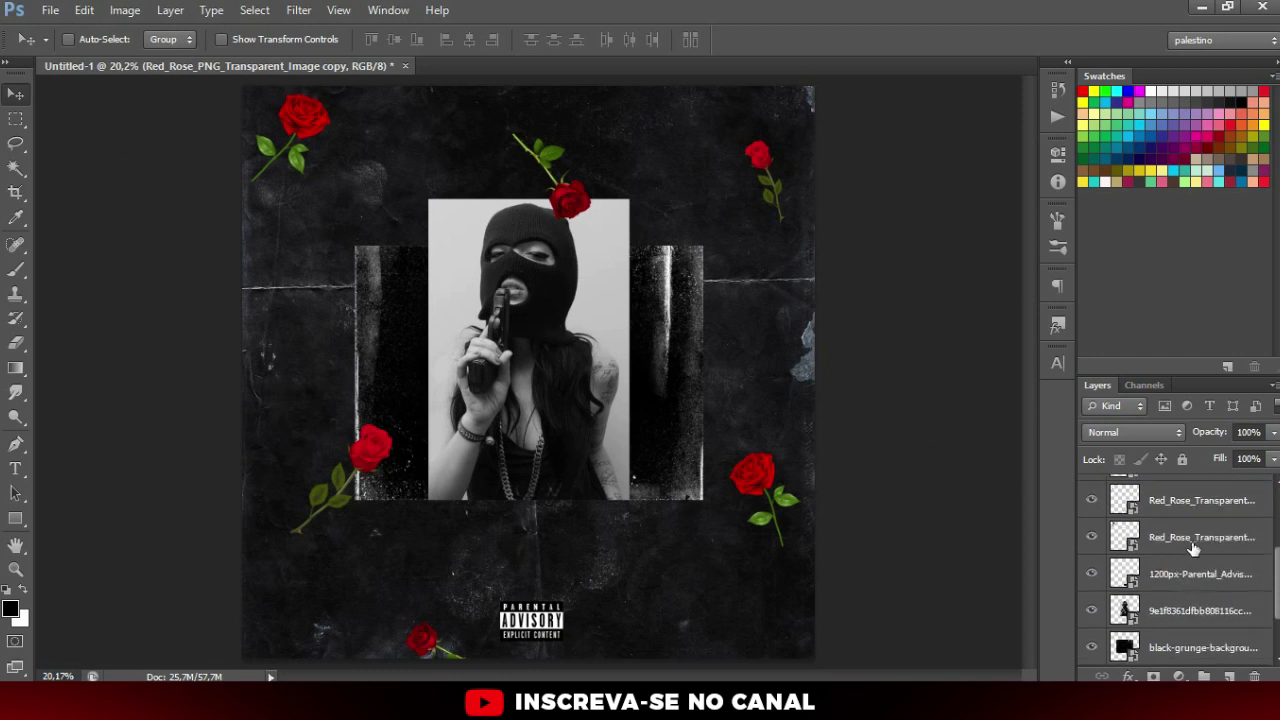
click(1193, 548)
scroll(1195, 560, up, 1)
scroll(1196, 571, up, 2)
shift+click(1203, 500)
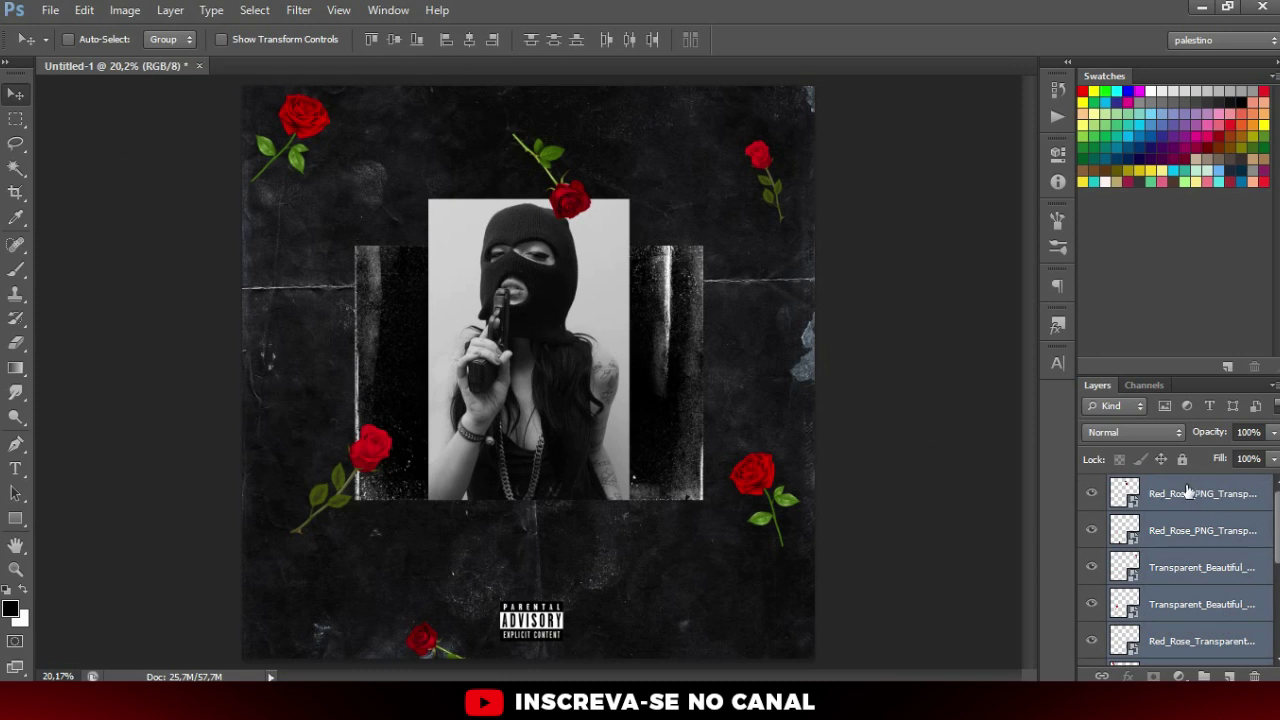
key(ctrl+g)
click(1092, 486)
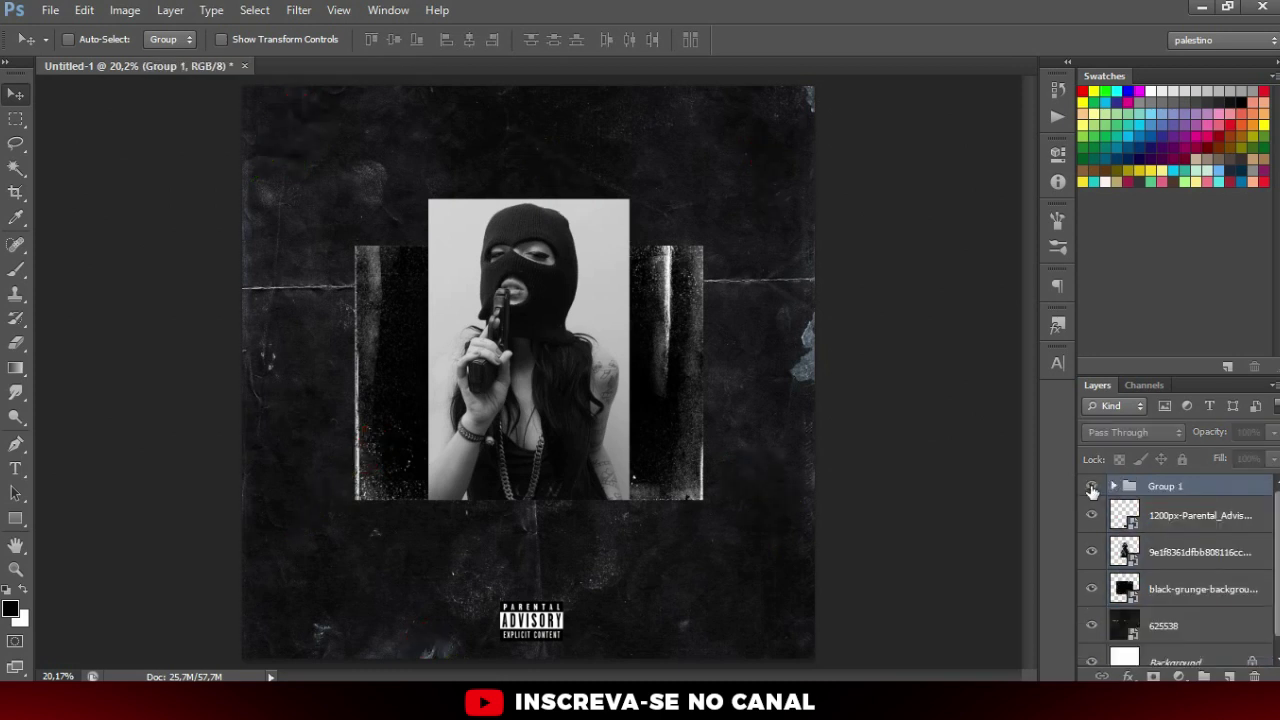
click(1092, 486)
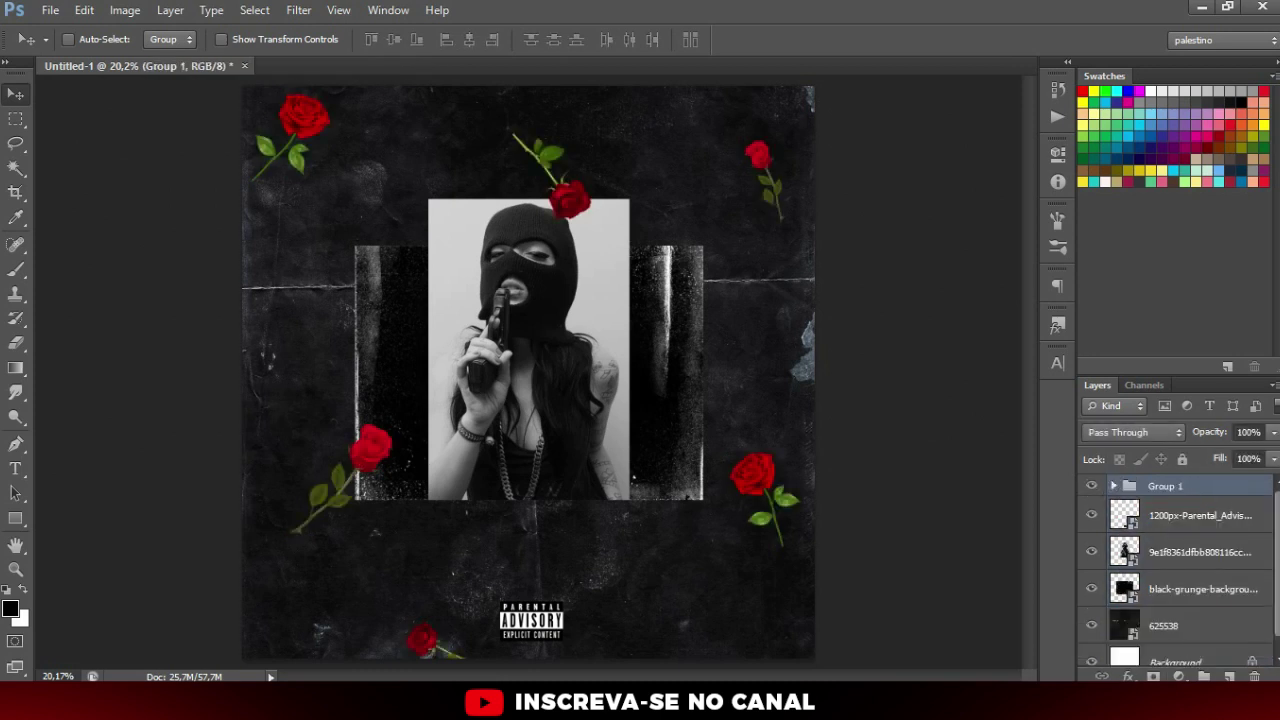
click(1179, 676)
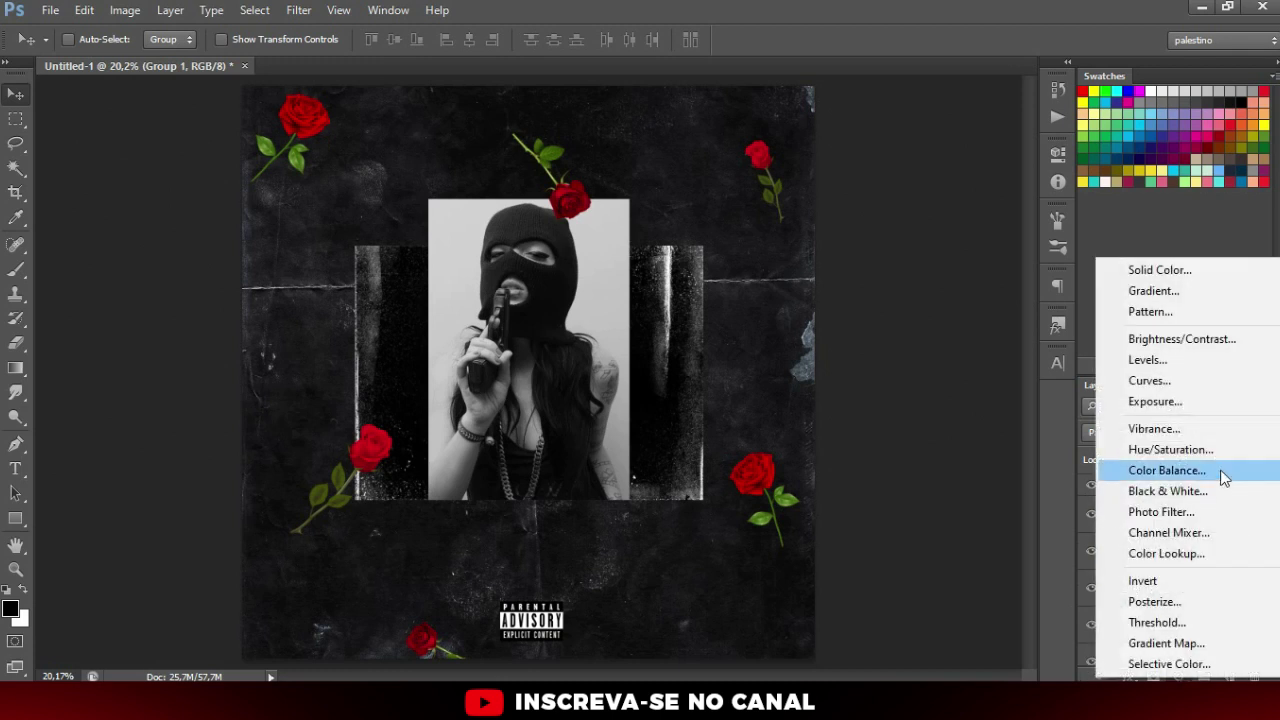
Step: Clip a Hue/Saturation adjustment to the rose group with Saturation at -38
click(1171, 450)
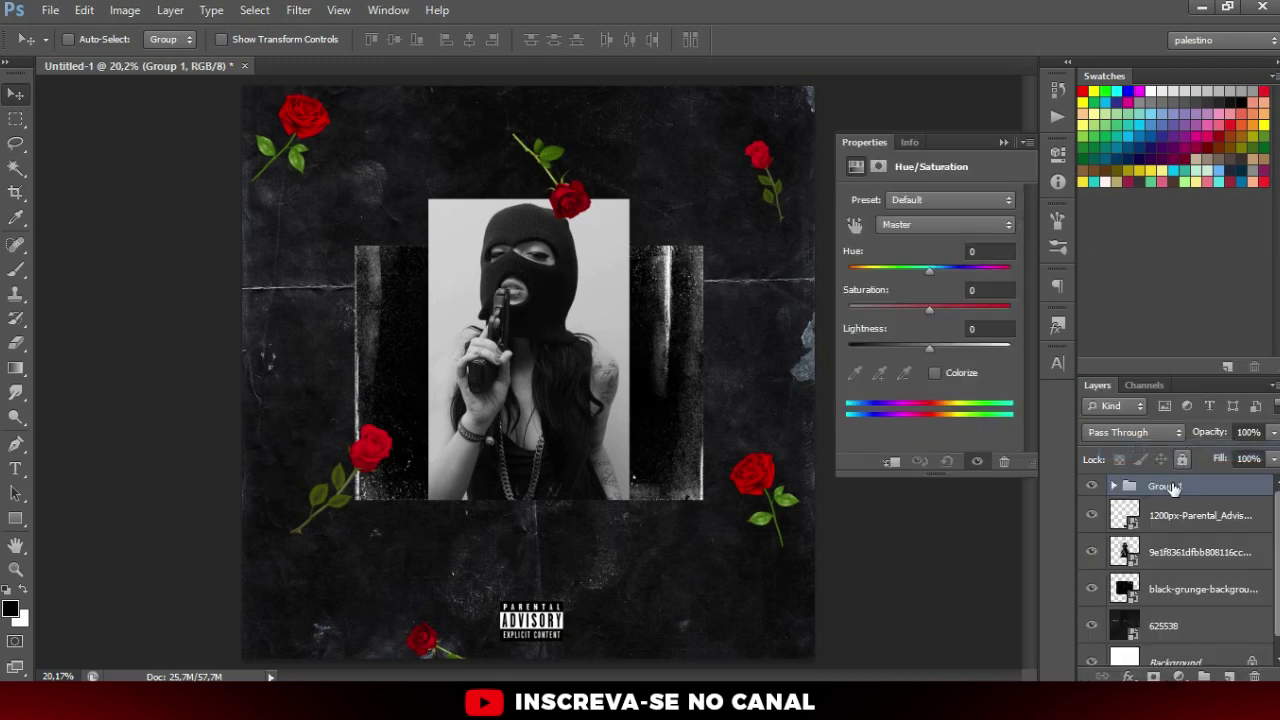
click(1190, 552)
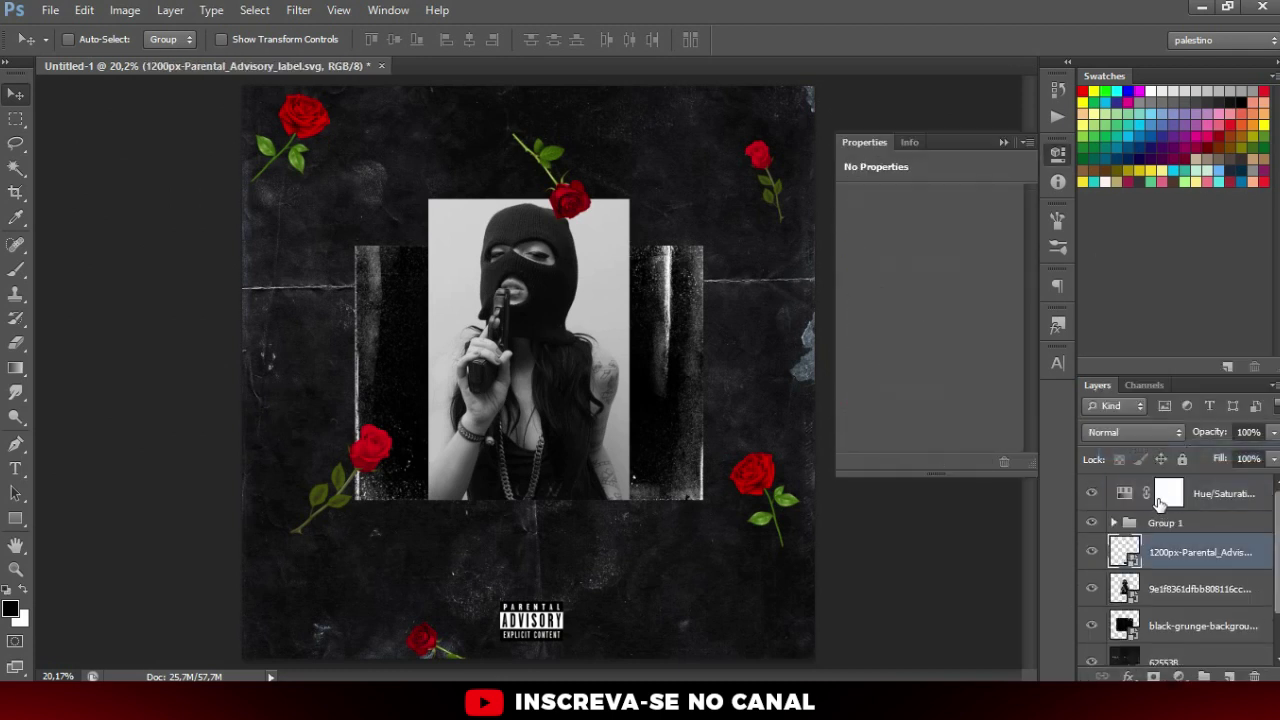
alt+click(1144, 505)
click(1140, 500)
drag(929, 308, 899, 316)
key(ctrl+minus)
key(ctrl+plus)
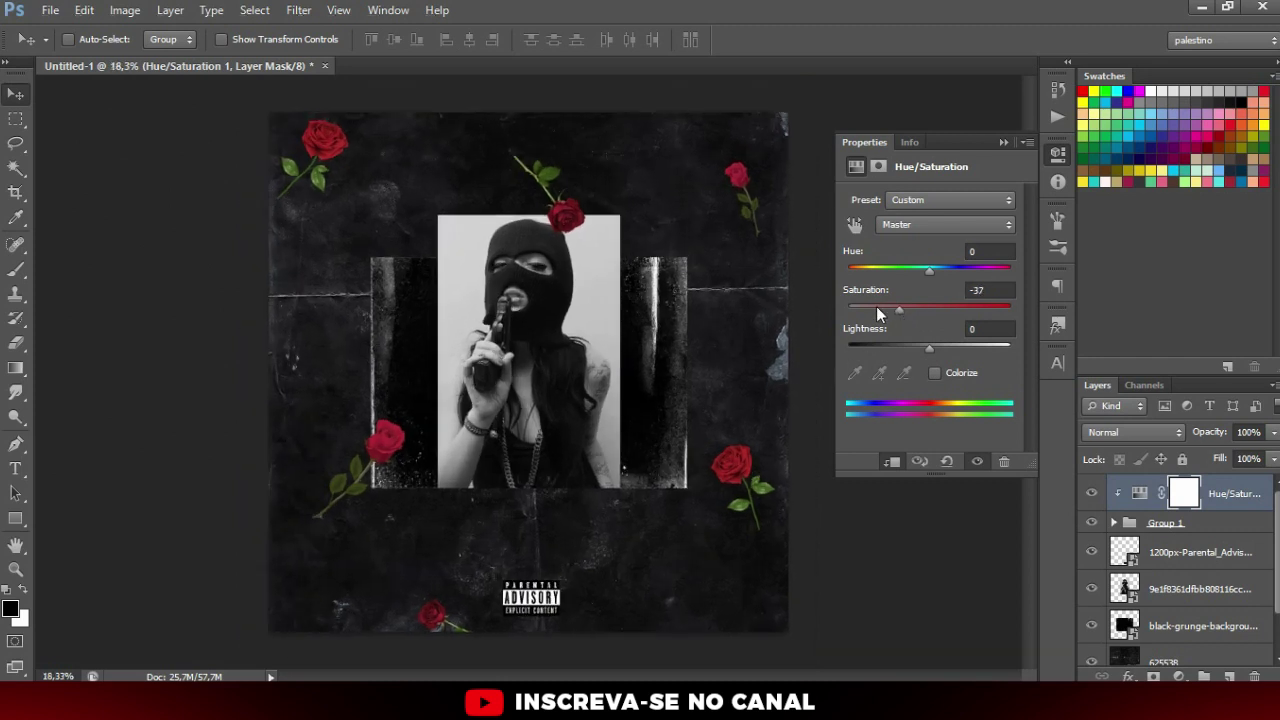
click(1003, 143)
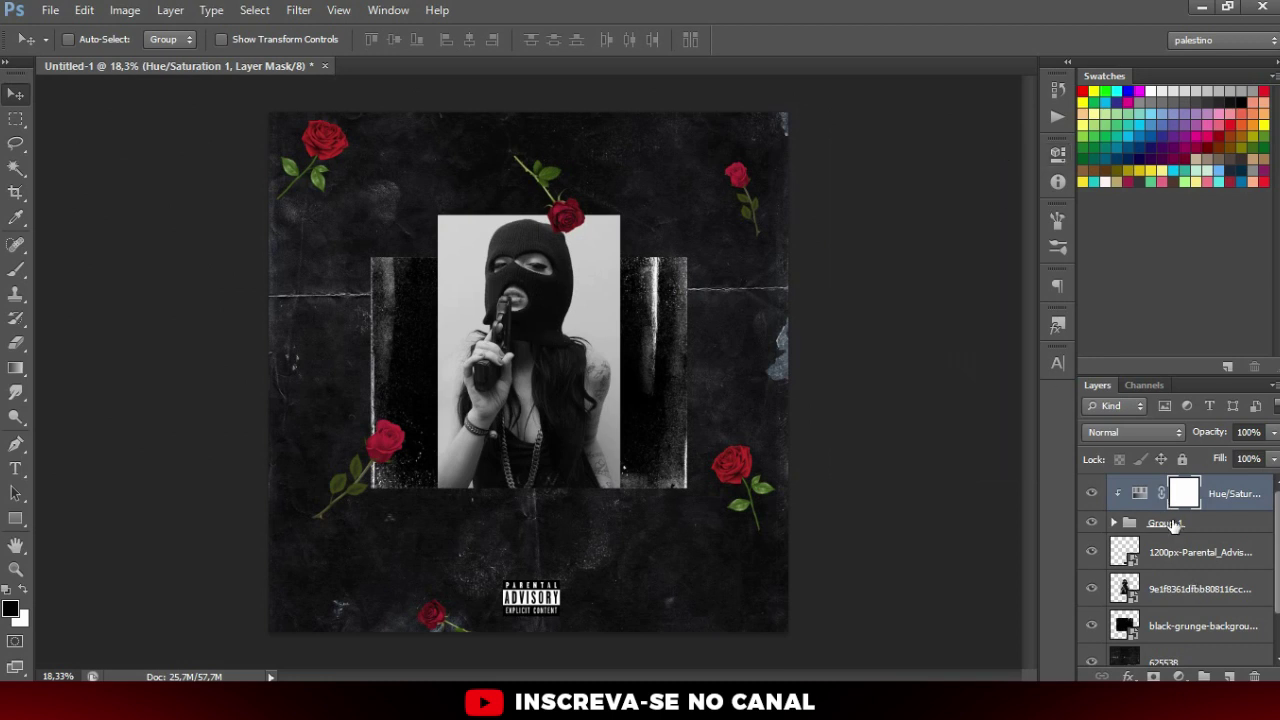
Step: Rename Group 1 to 'rosas', make the adjustment visible, and select the girl photo layer
click(1170, 524)
scroll(609, 449, up, 1)
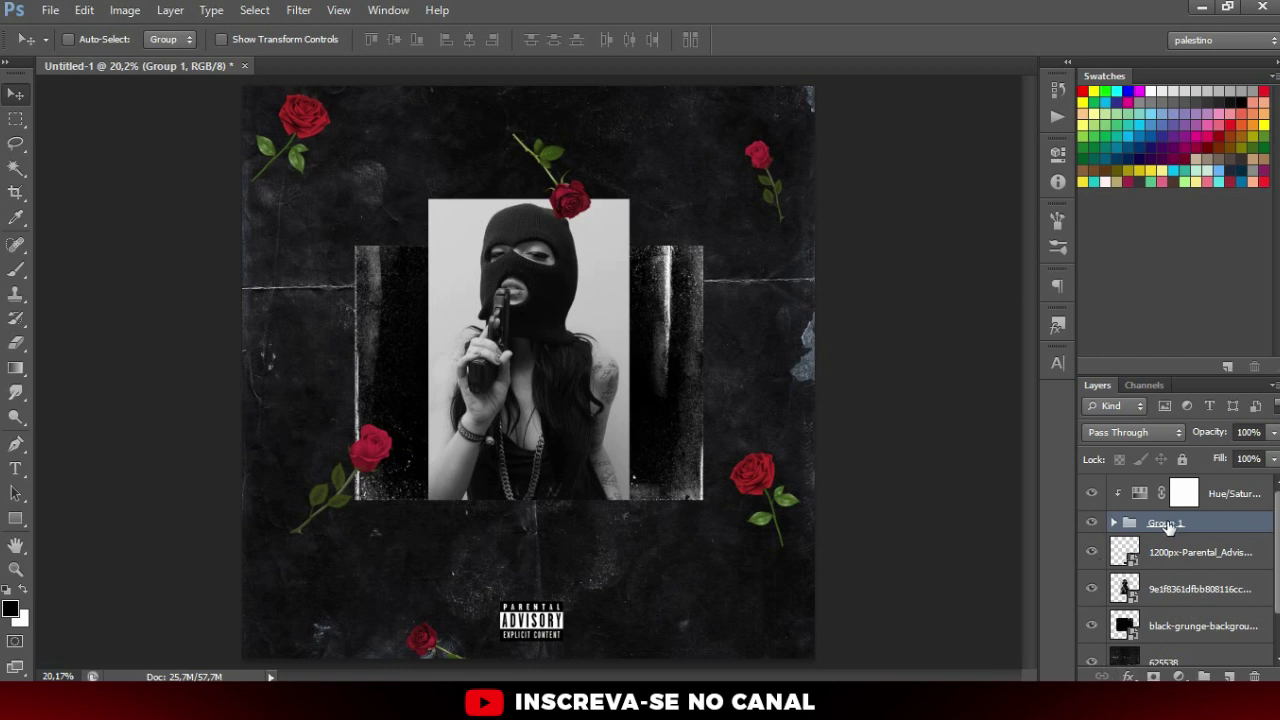
text(rosas)
key(Return)
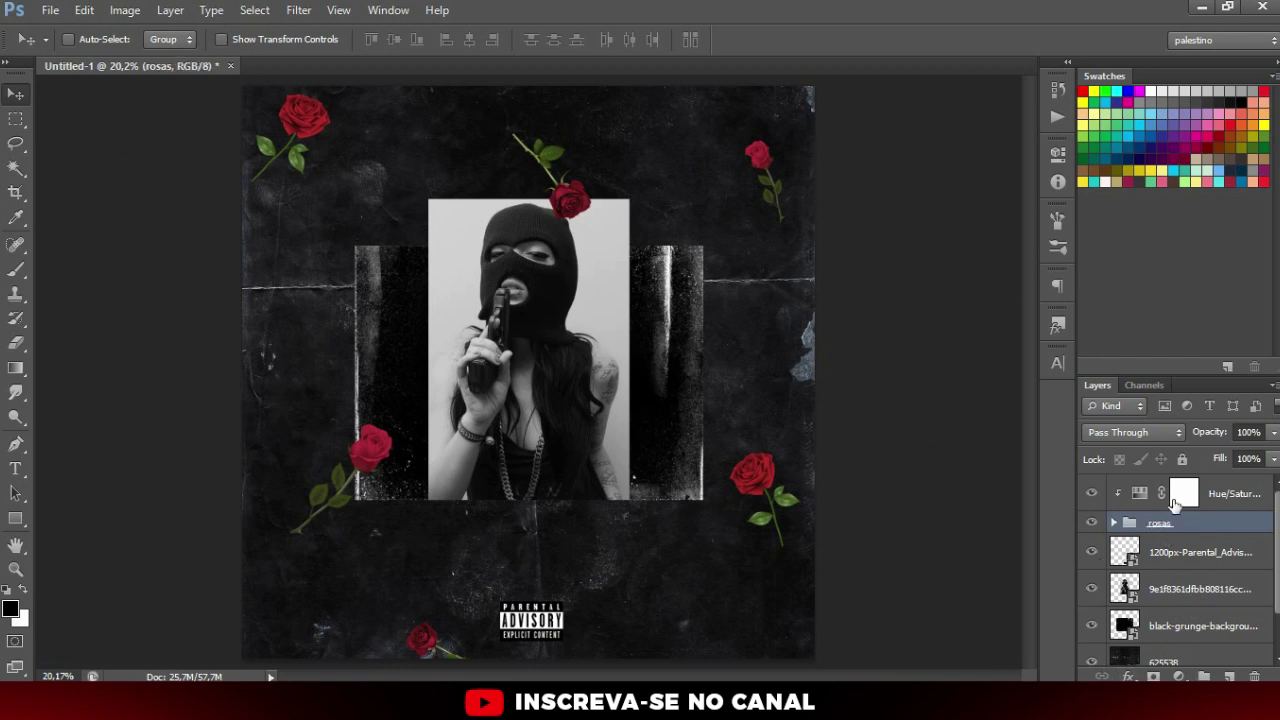
click(1088, 505)
scroll(606, 324, up, 1)
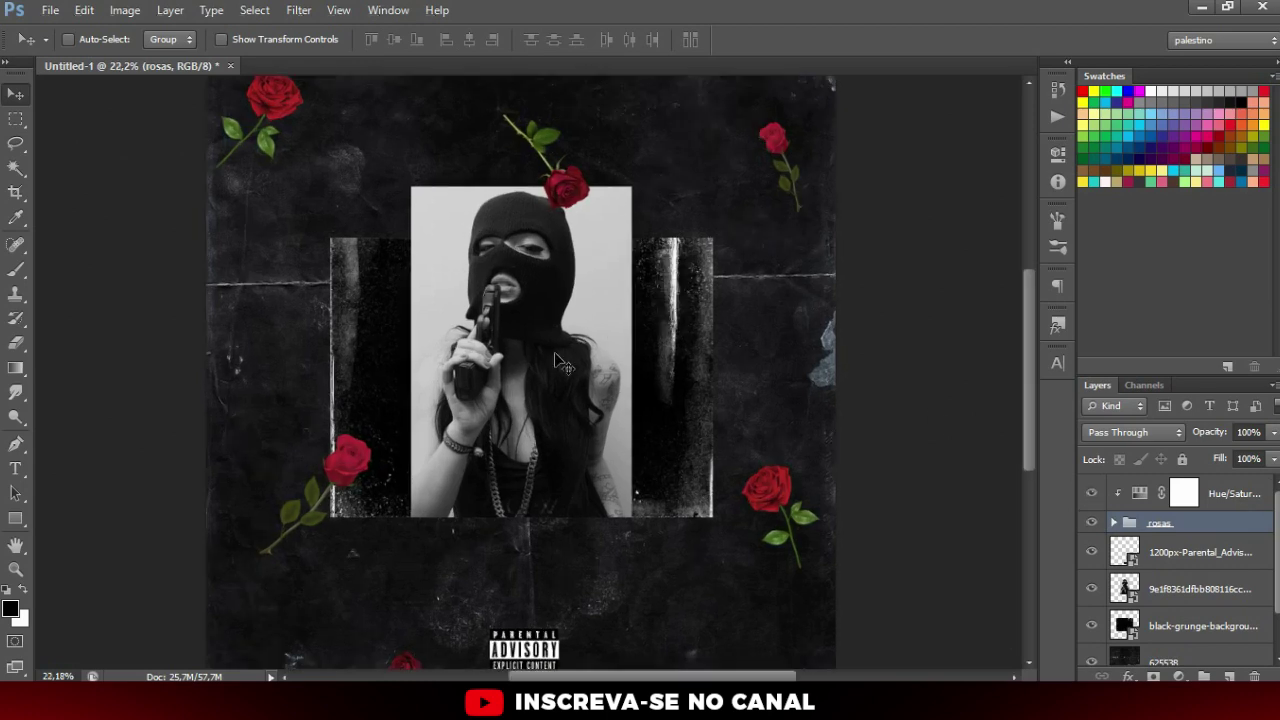
ctrl+click(556, 353)
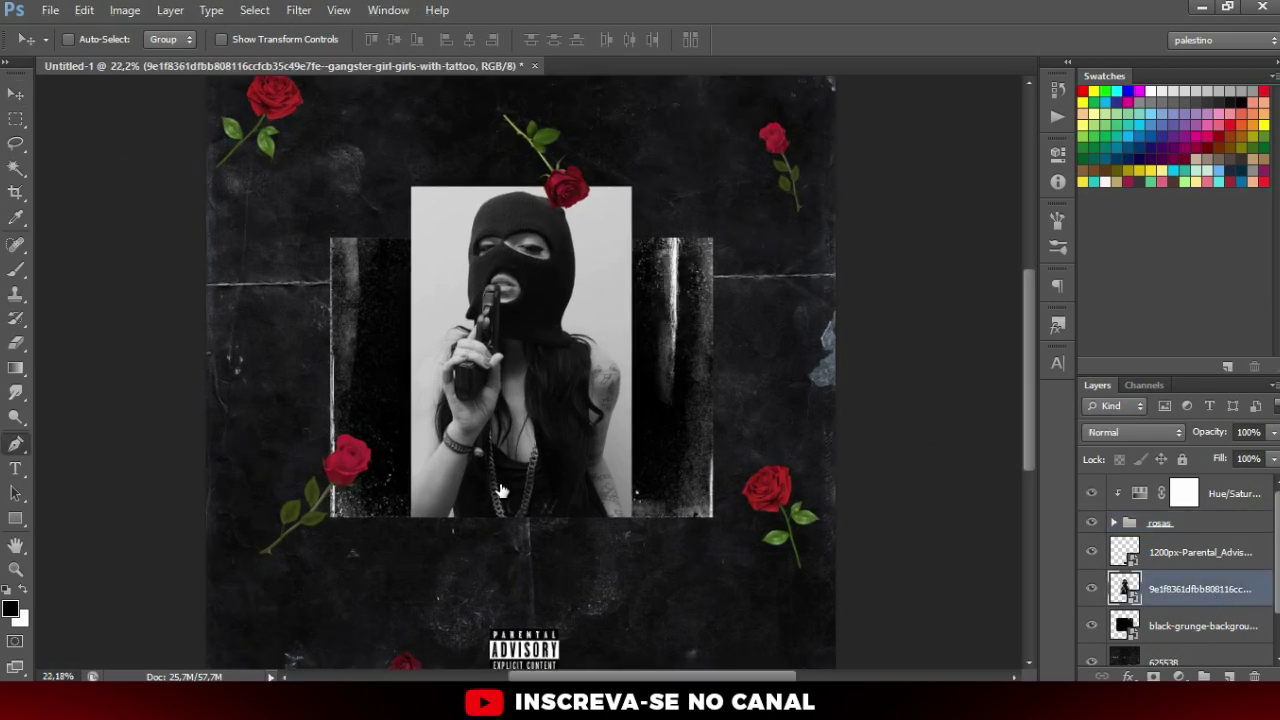
Step: Start a Pen path at the girl's forearm and trace around her hand and fingers
key(p)
scroll(416, 520, up, 5)
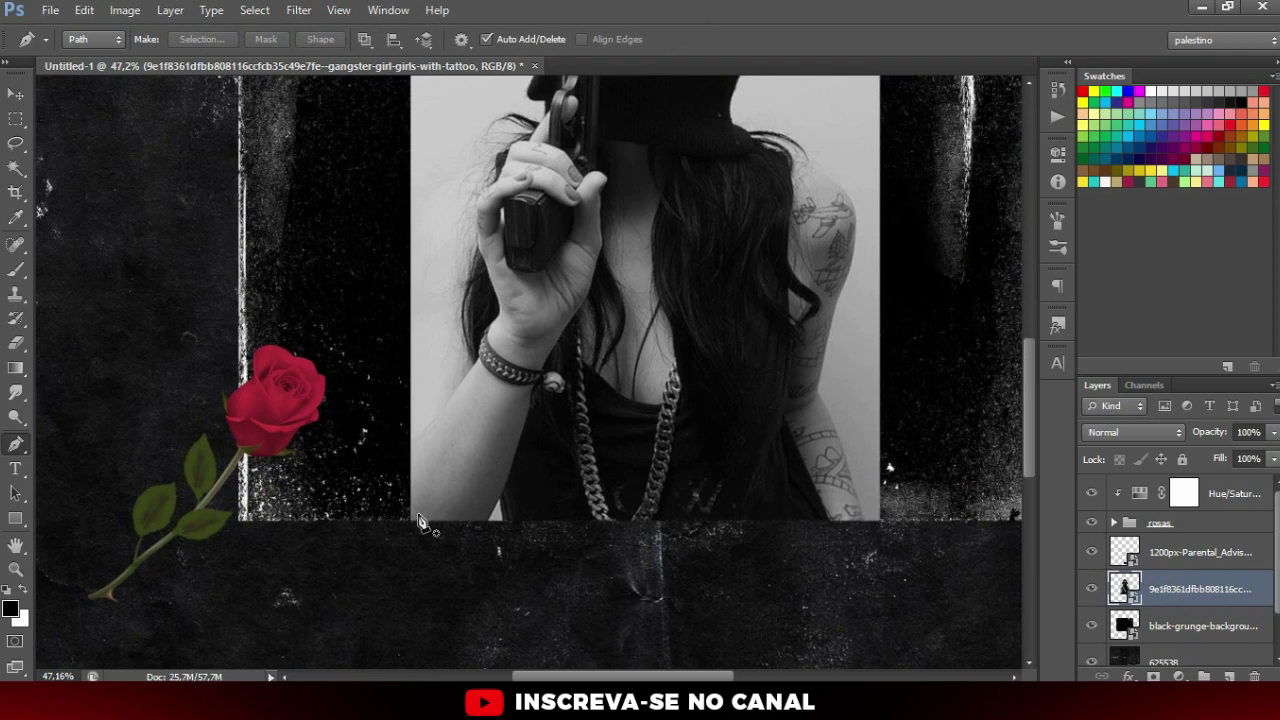
scroll(430, 515, up, 2)
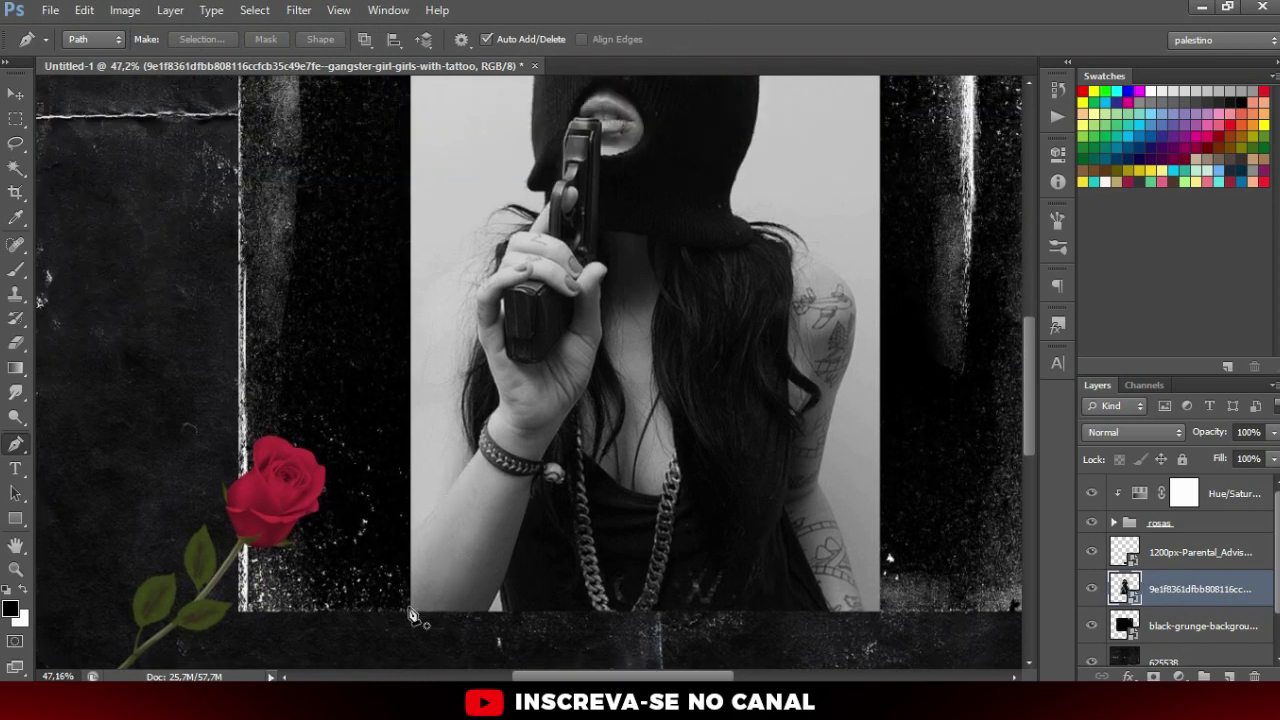
scroll(416, 617, up, 2)
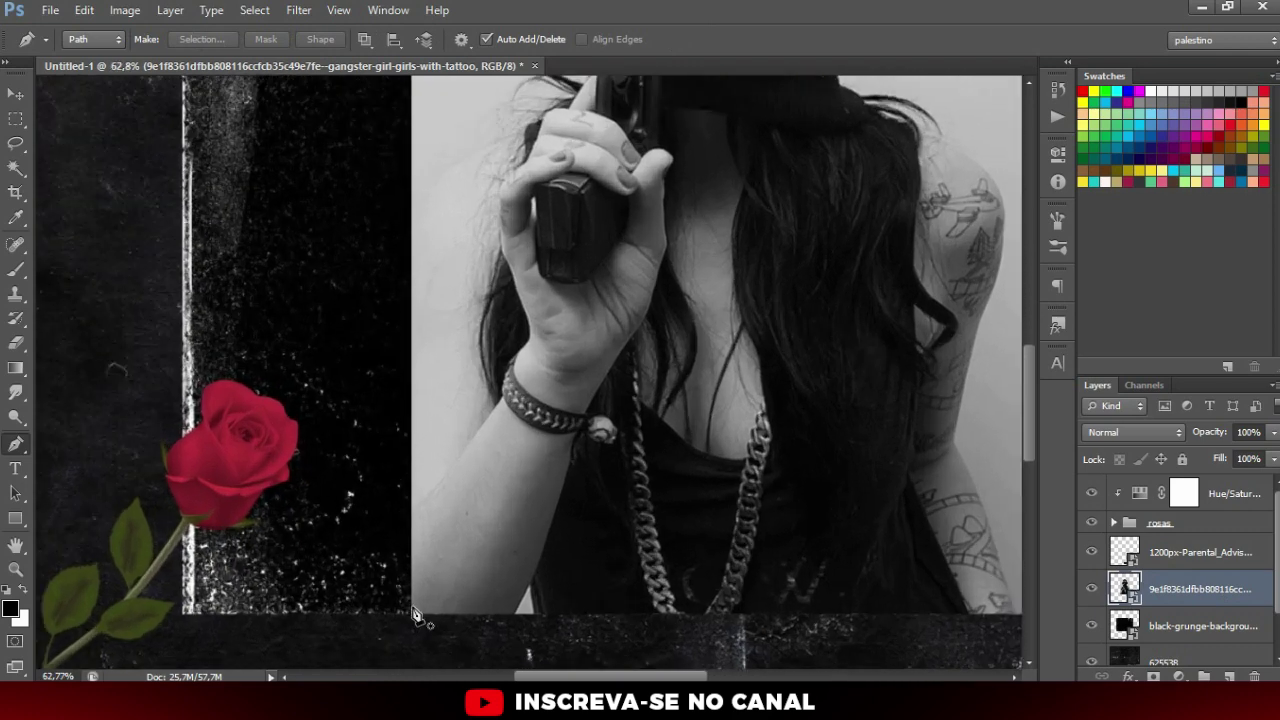
click(399, 540)
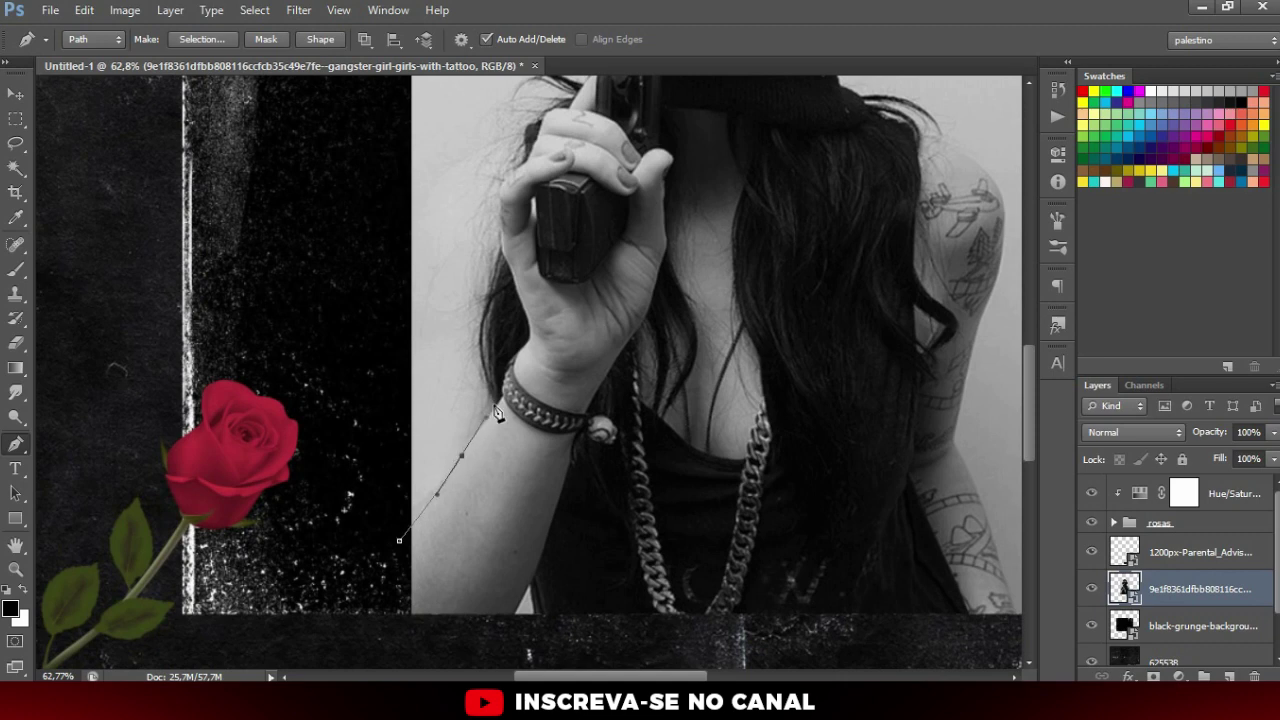
scroll(498, 412, up, 2)
mouse_move(498, 286)
mouse_down()
mouse_move(510, 242)
mouse_move(490, 440)
mouse_up()
scroll(490, 440, up, 2)
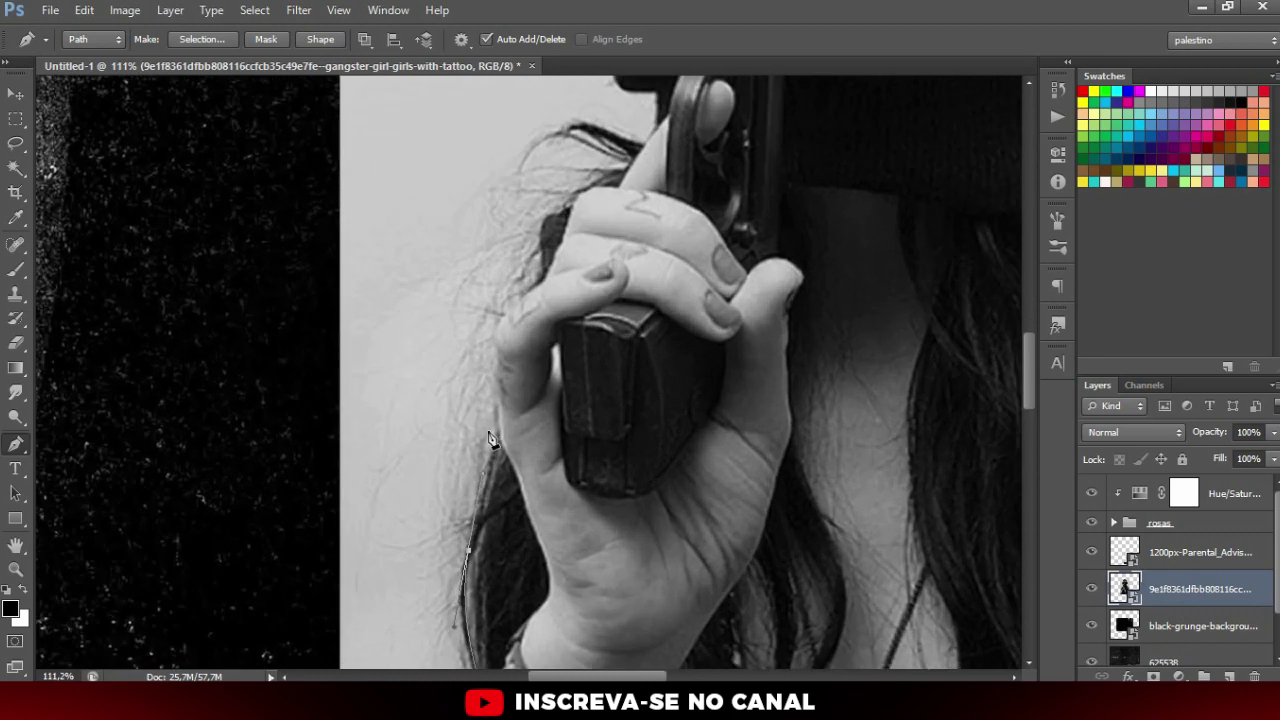
scroll(497, 400, up, 1)
scroll(496, 450, up, 1)
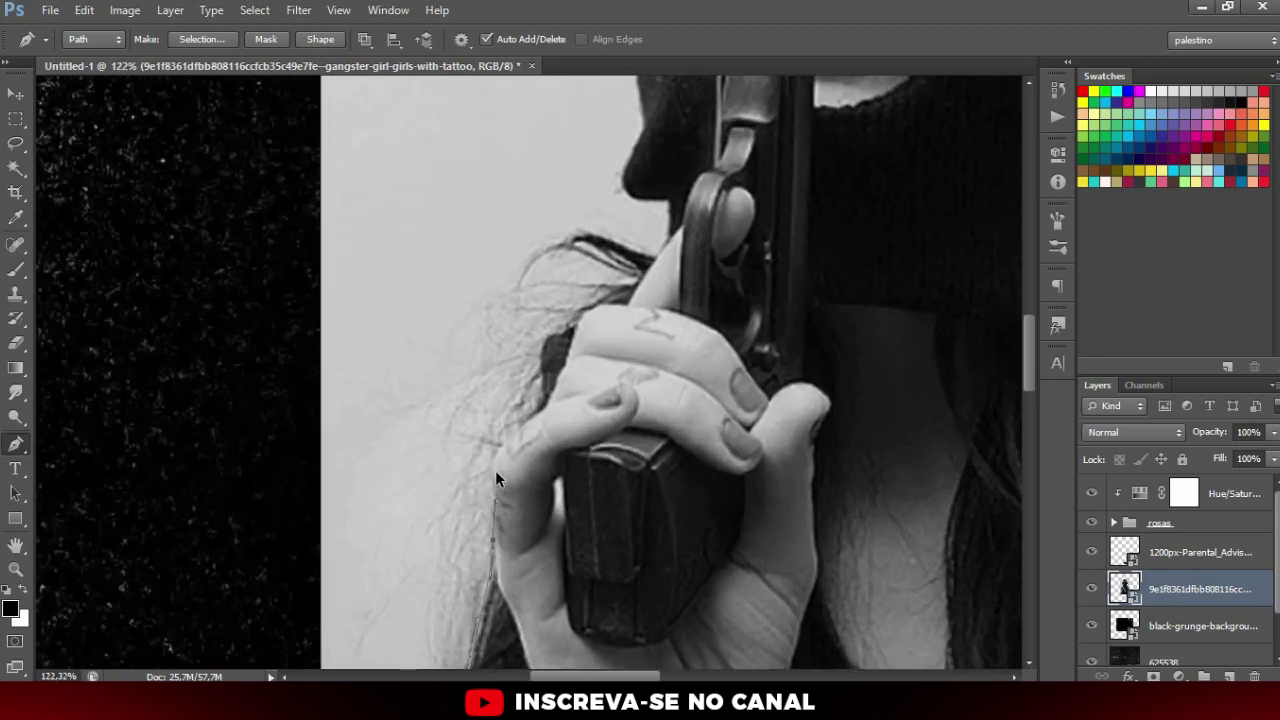
scroll(505, 455, up, 1)
mouse_move(548, 366)
mouse_down()
mouse_move(518, 506)
mouse_move(565, 436)
mouse_up()
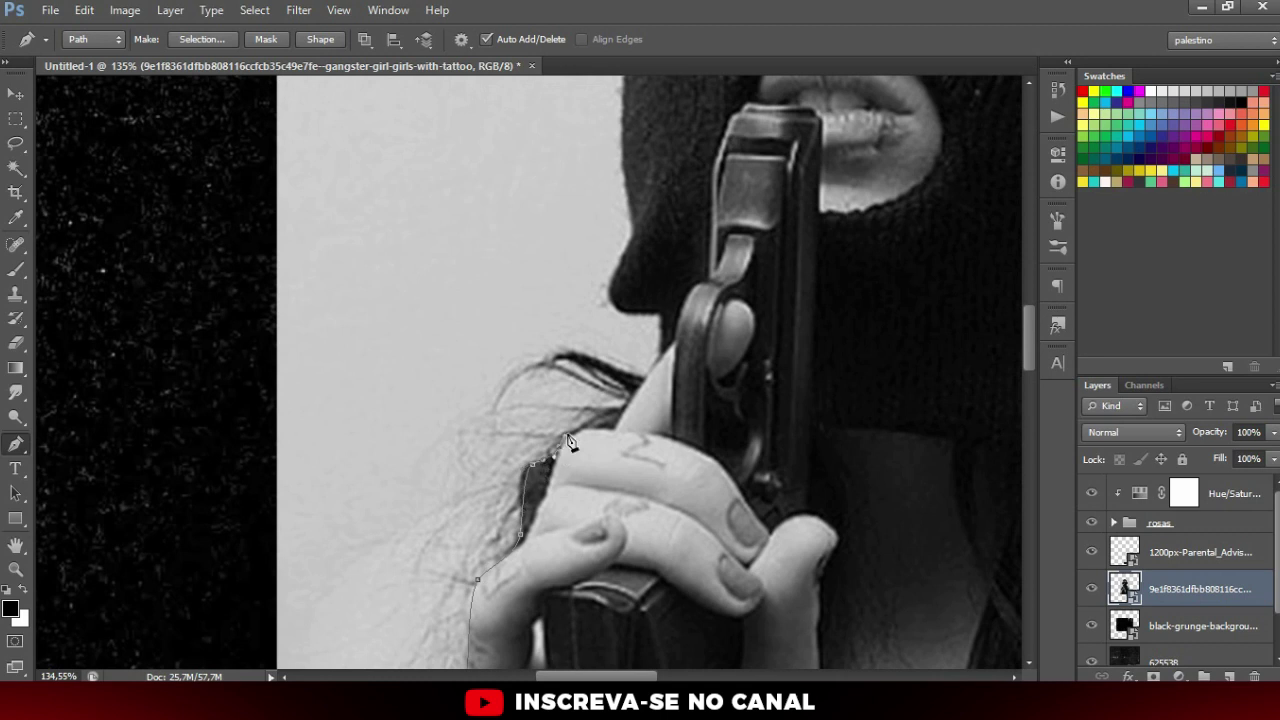
scroll(560, 445, up, 1)
drag(686, 351, 706, 320)
click(654, 258)
drag(640, 240, 640, 403)
Step: Continue the path along the hair edge, up the mask's sides and over its crown
drag(668, 320, 731, 579)
drag(705, 465, 709, 280)
drag(706, 228, 706, 338)
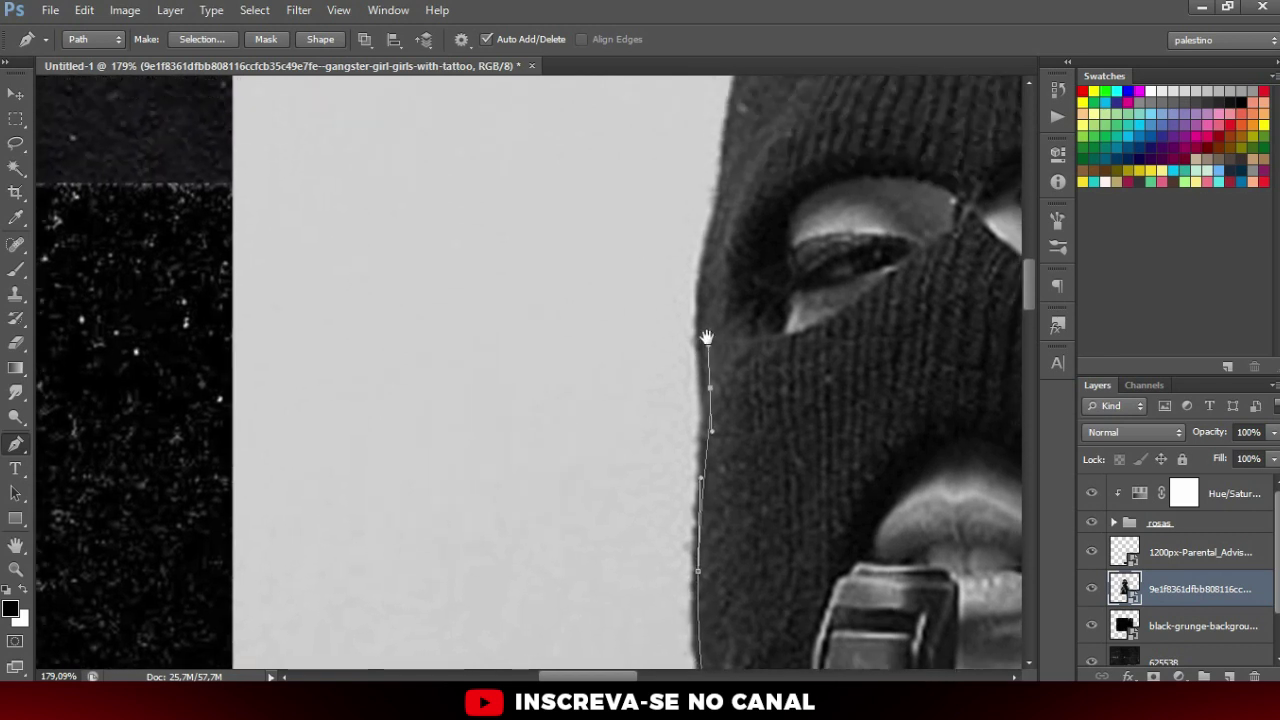
mouse_move(706, 285)
mouse_down()
mouse_move(711, 252)
mouse_move(686, 536)
mouse_up()
mouse_move(717, 374)
mouse_down()
mouse_move(718, 338)
mouse_move(559, 467)
mouse_up()
mouse_move(663, 293)
mouse_down()
mouse_move(719, 250)
mouse_move(485, 267)
mouse_up()
drag(668, 240, 719, 248)
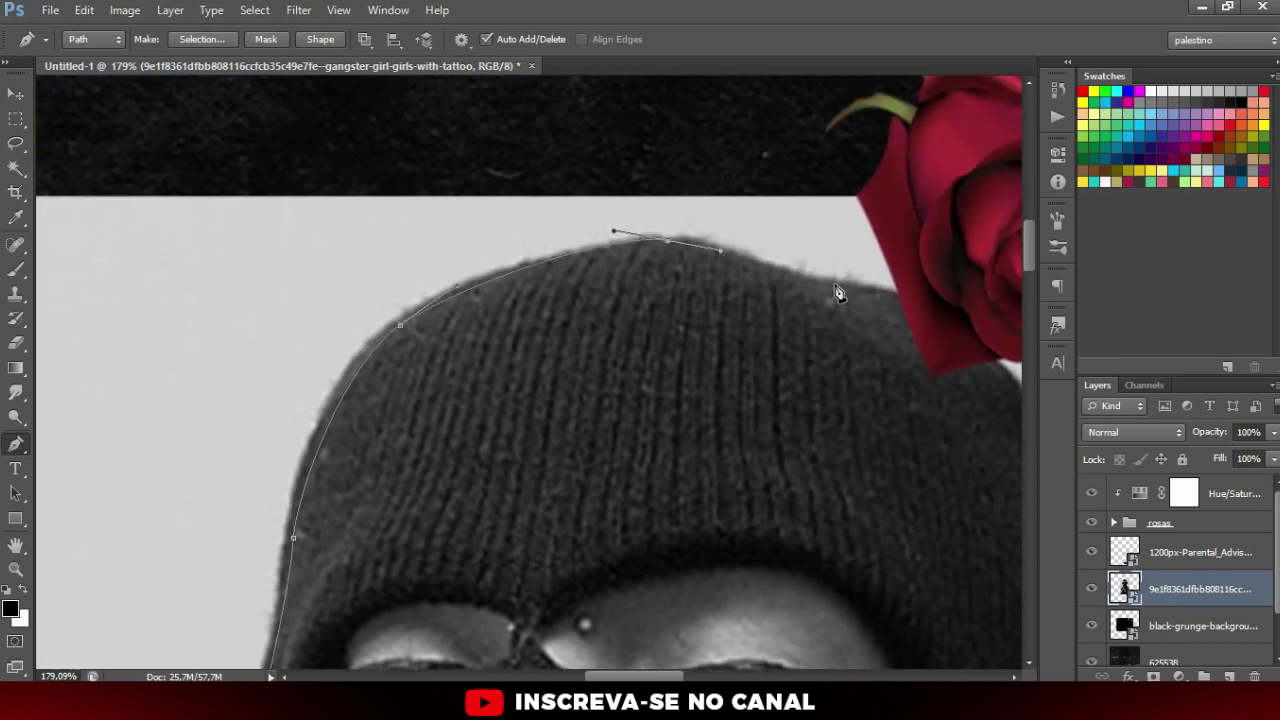
drag(836, 290, 885, 293)
drag(885, 293, 497, 247)
mouse_move(595, 299)
mouse_down()
mouse_move(634, 350)
mouse_move(651, 430)
mouse_move(490, 210)
mouse_up()
mouse_move(527, 344)
mouse_down()
mouse_move(546, 403)
mouse_move(539, 443)
mouse_move(500, 274)
mouse_up()
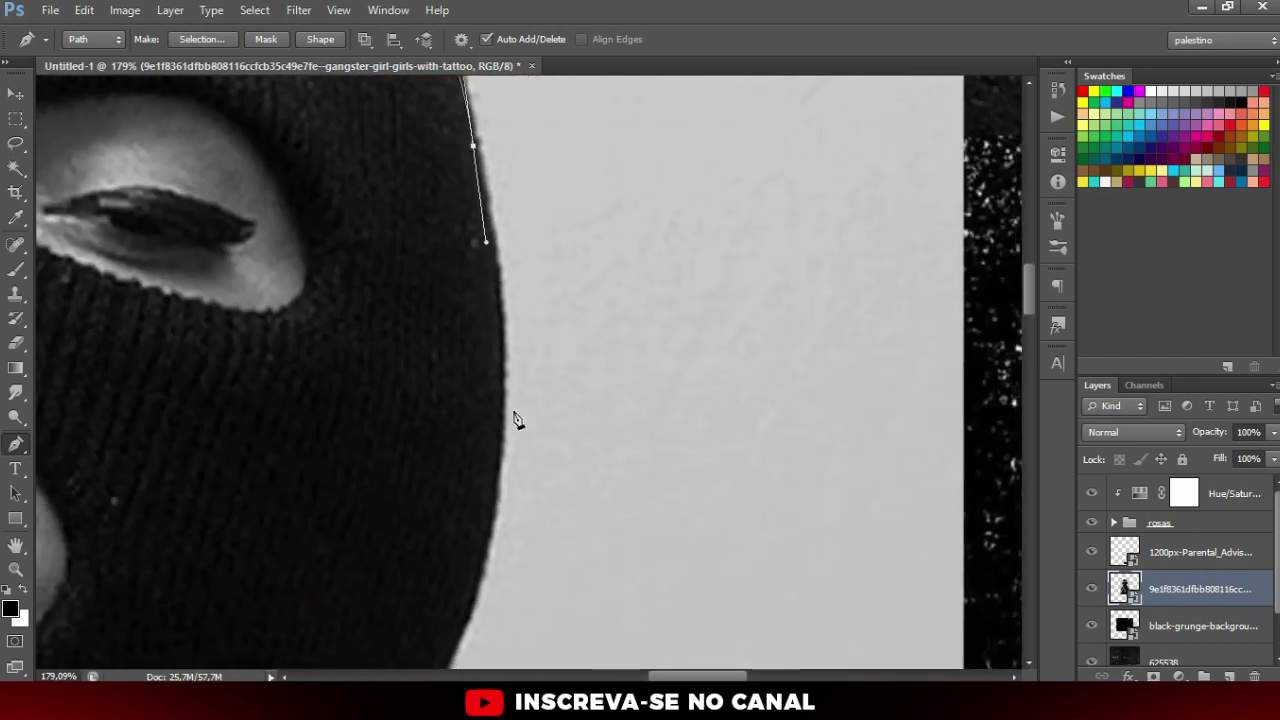
mouse_move(497, 545)
mouse_down()
mouse_move(467, 655)
mouse_move(548, 353)
mouse_up()
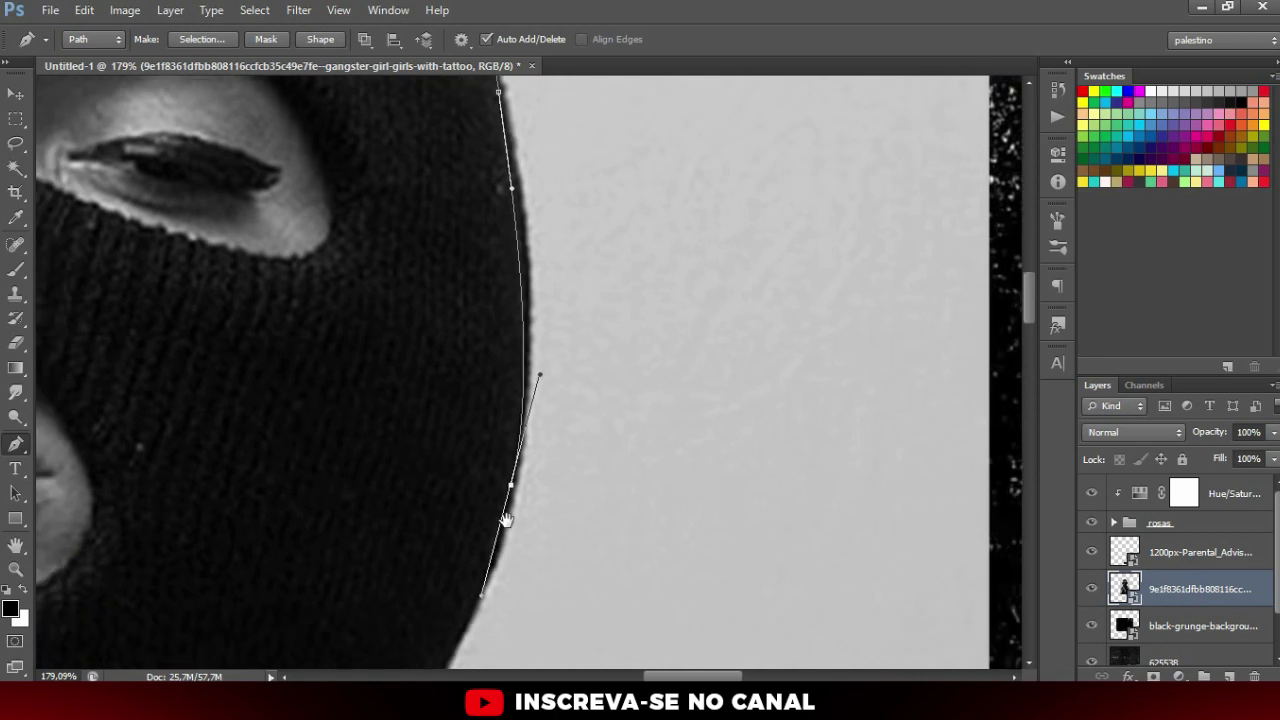
drag(498, 436, 489, 475)
mouse_move(483, 555)
mouse_down()
mouse_move(492, 588)
mouse_move(527, 600)
mouse_move(403, 313)
mouse_up()
Step: Trace the path along the hair, around the shoulder and down the arm
click(437, 365)
drag(579, 423, 624, 444)
mouse_move(806, 650)
mouse_down()
mouse_move(528, 379)
mouse_move(543, 523)
mouse_move(526, 263)
mouse_up()
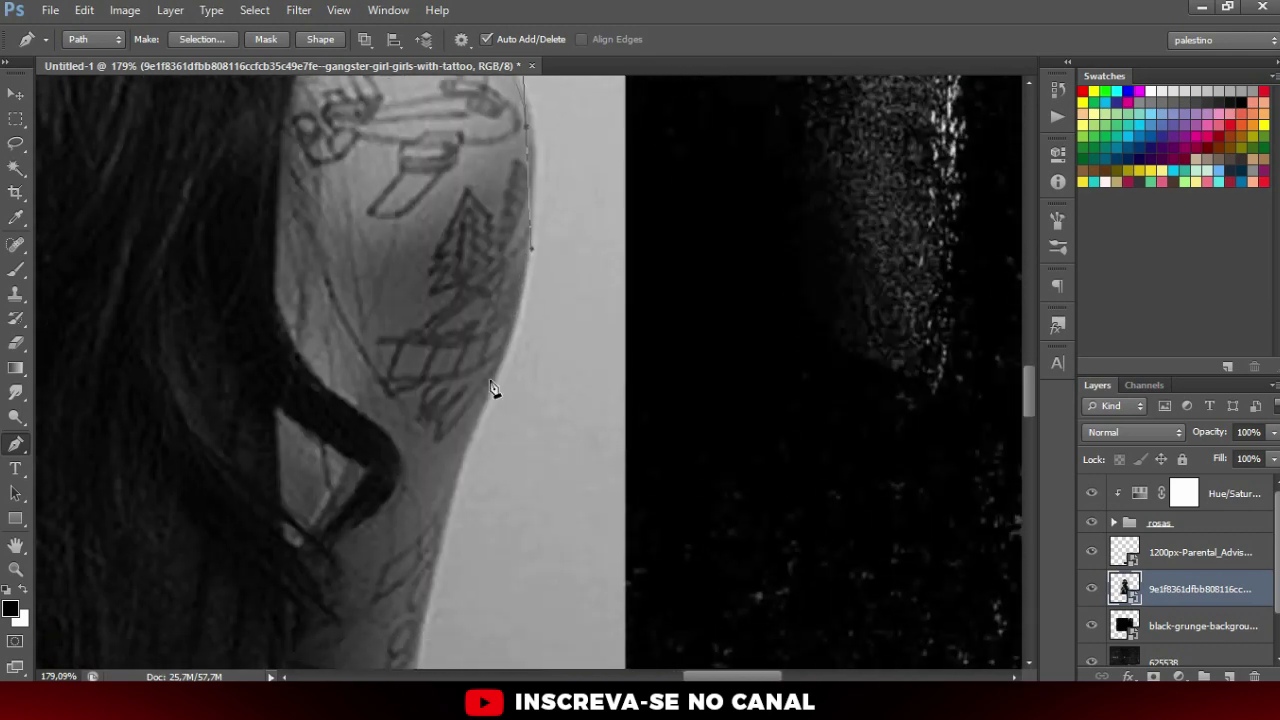
drag(472, 421, 449, 475)
drag(435, 543, 437, 262)
drag(395, 463, 390, 492)
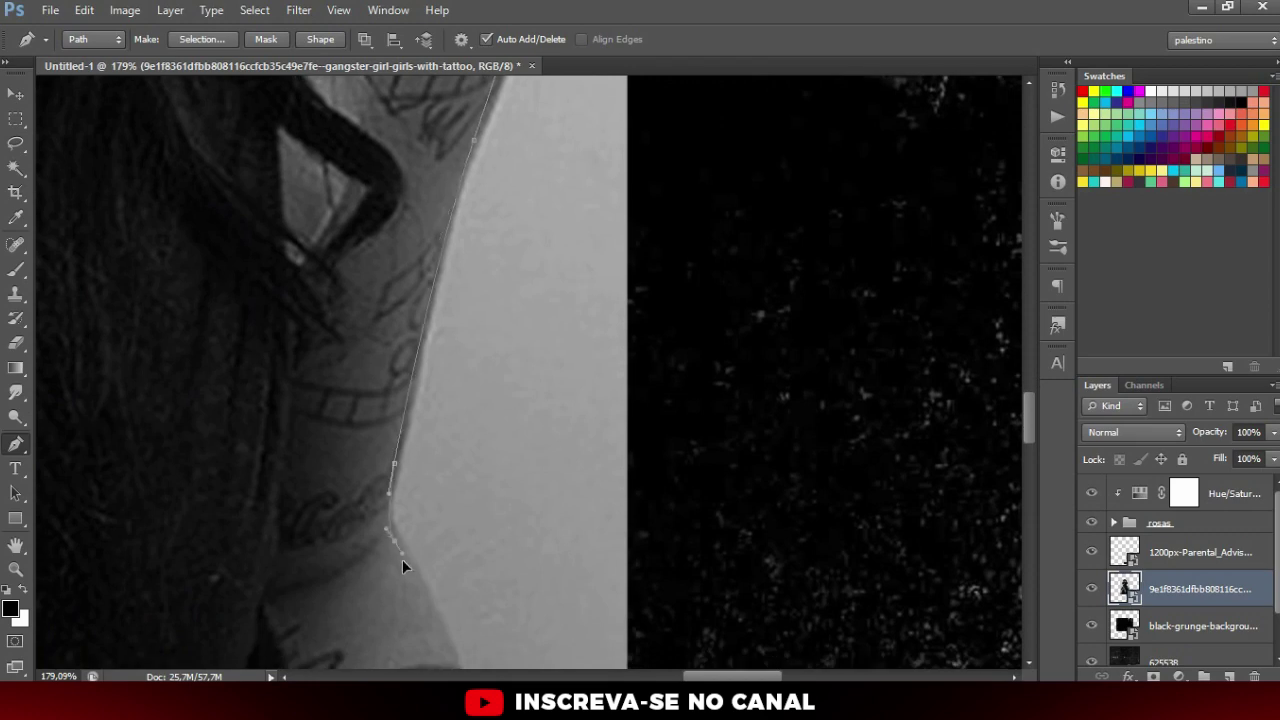
drag(402, 567, 348, 387)
drag(425, 552, 424, 420)
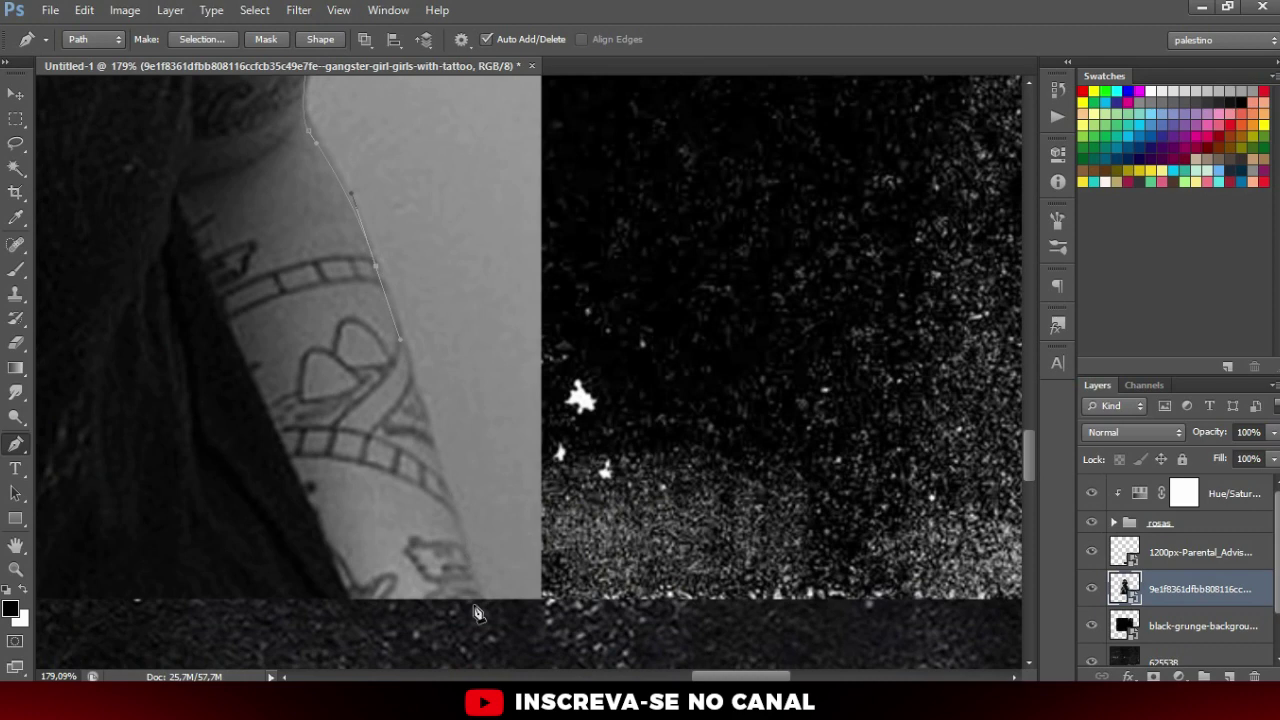
scroll(488, 564, down, 3)
scroll(543, 466, down, 3)
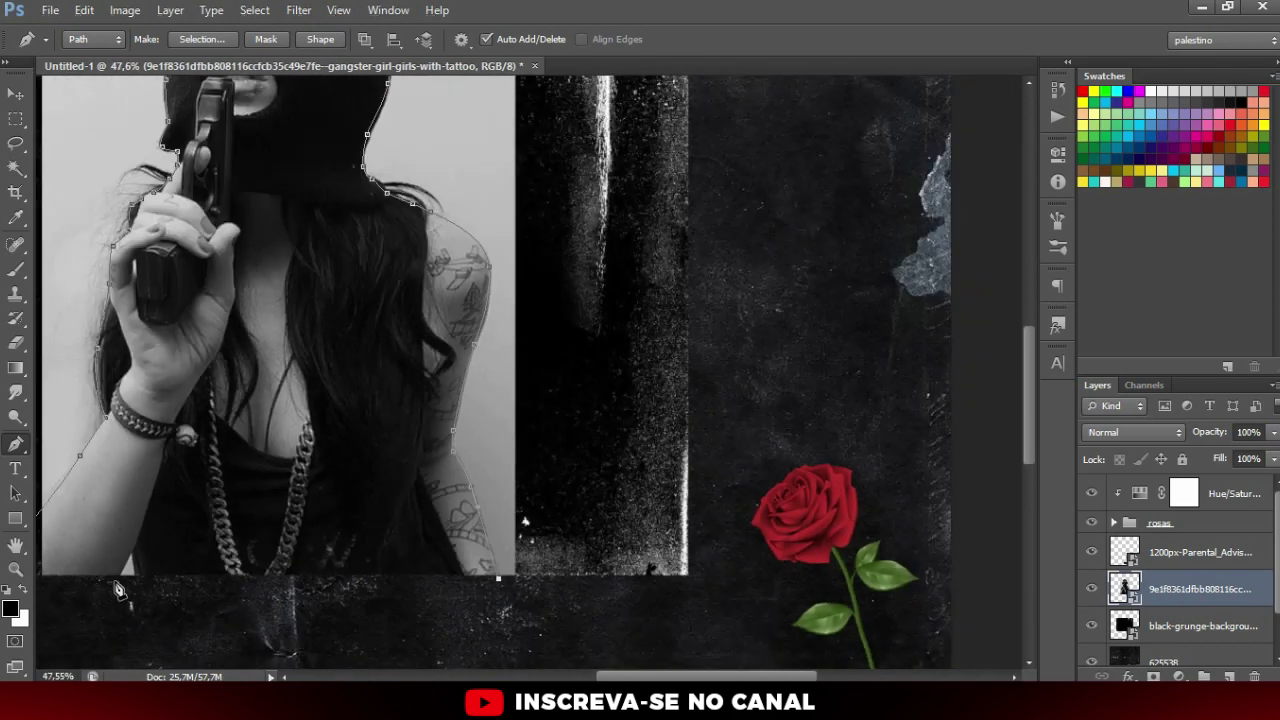
scroll(180, 560, left, 2)
scroll(240, 540, up, 2)
scroll(240, 520, up, 1)
Step: Close the path under the arm at the photo's bottom edge and load it as a selection
click(238, 498)
drag(194, 578, 179, 592)
scroll(190, 590, left, 5)
click(272, 576)
click(260, 416)
scroll(387, 442, down, 3)
scroll(688, 380, up, 2)
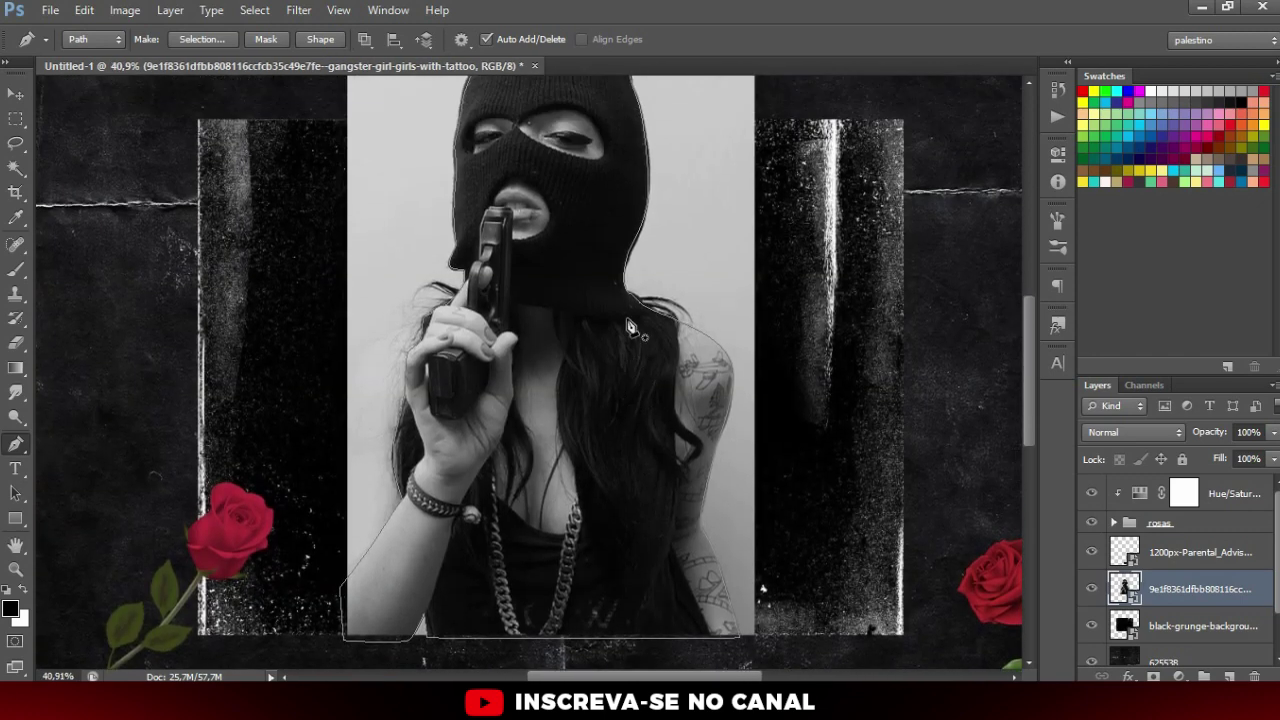
scroll(692, 340, up, 2)
key(ctrl+Return)
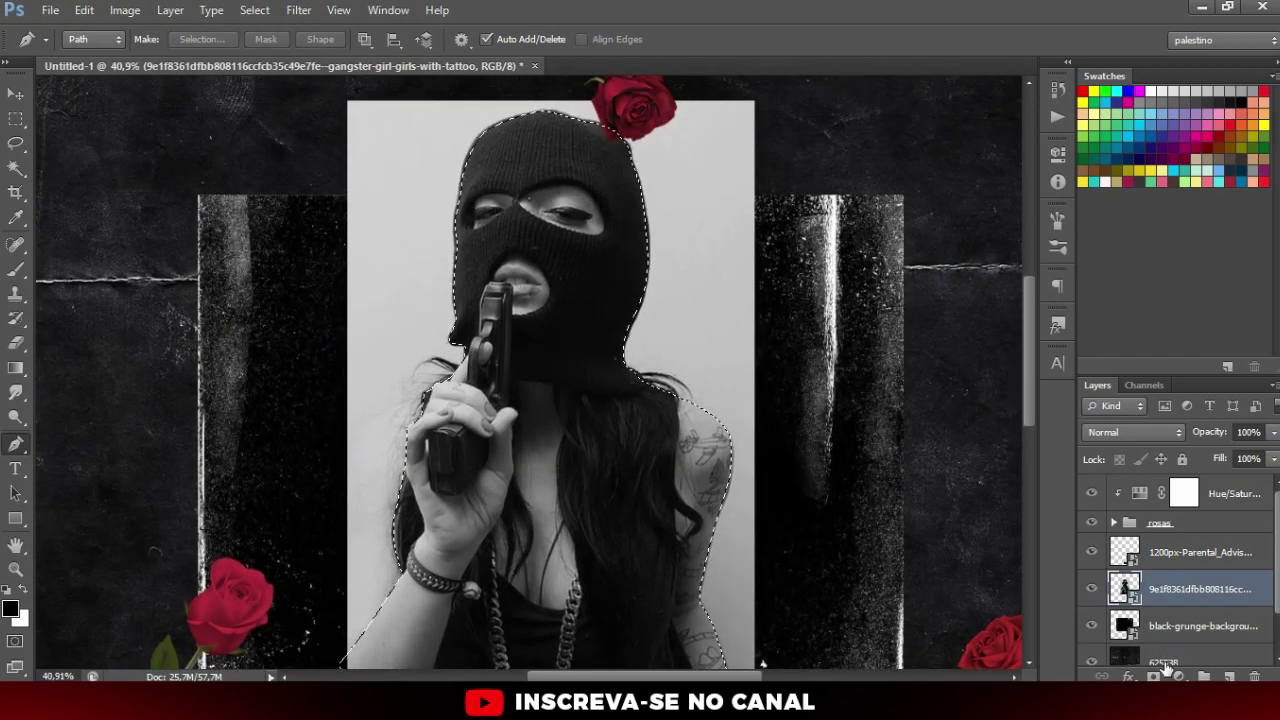
Step: Add a layer mask from the selection to hide the photo's grey backdrop
click(1153, 677)
key(v)
scroll(716, 323, down, 3)
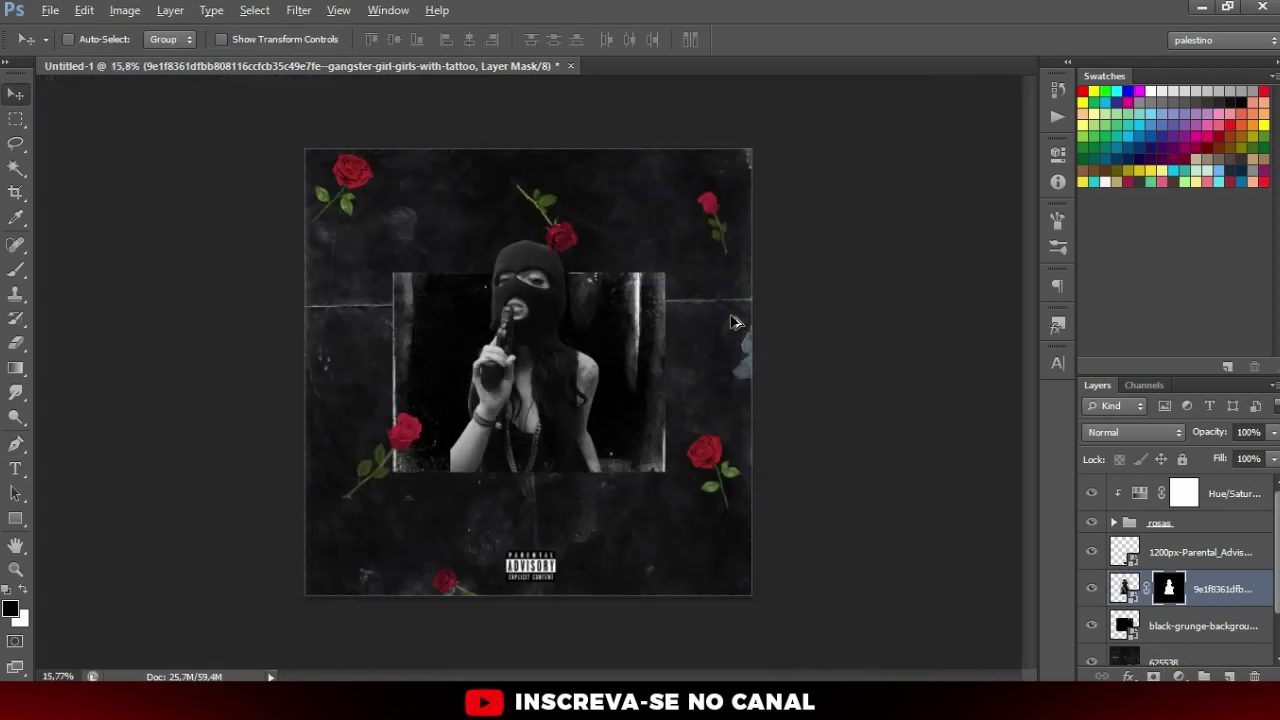
scroll(730, 320, up, 1)
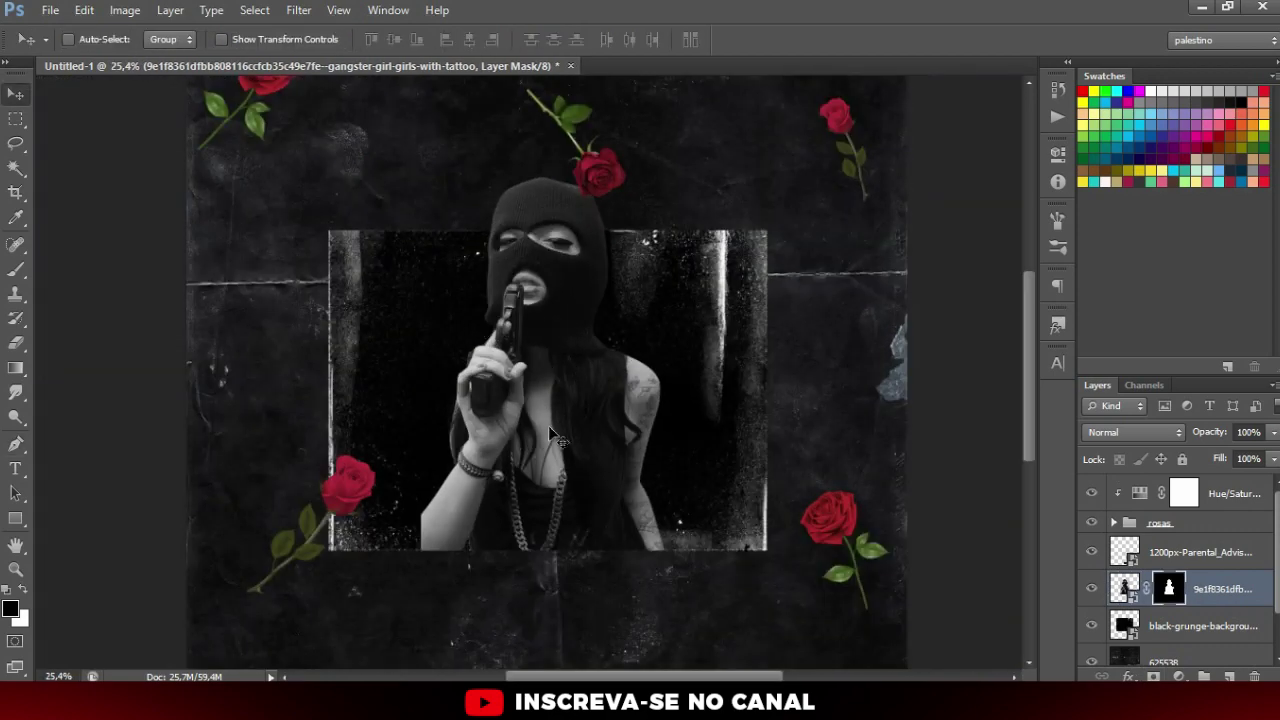
Step: Move the girl photo slightly lower and nudge the rosas group right and down
drag(568, 243, 567, 257)
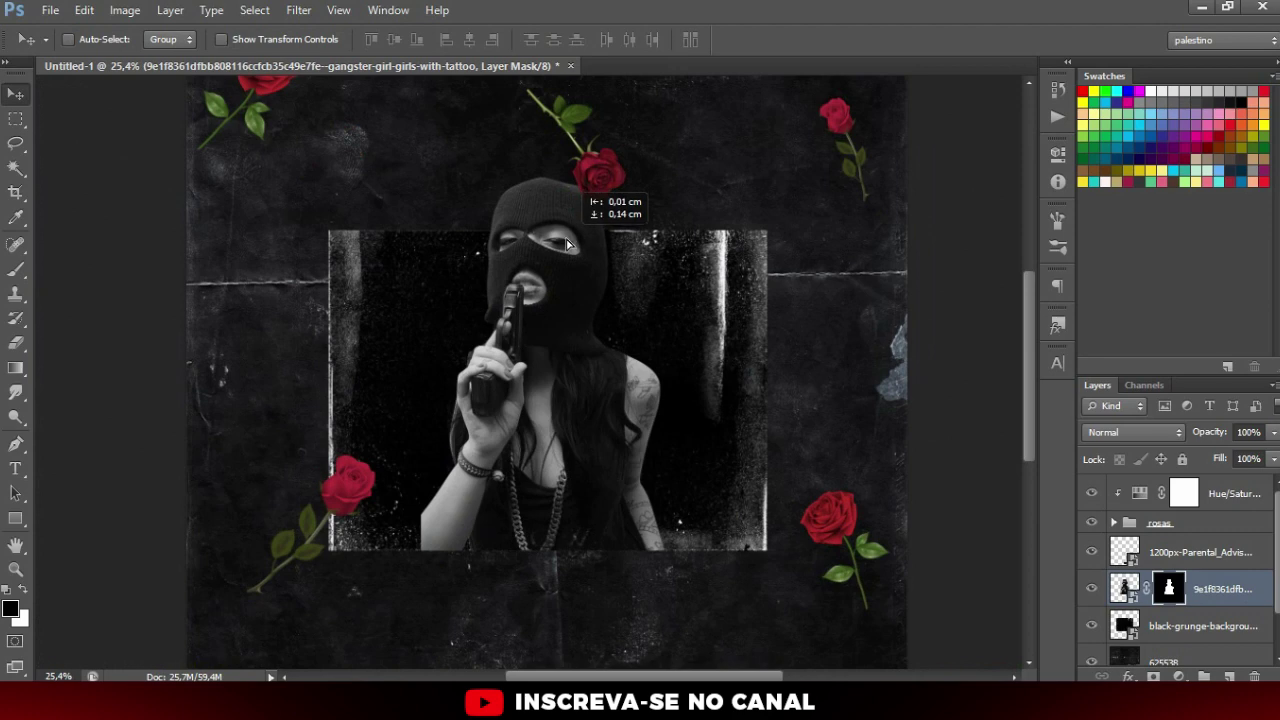
scroll(640, 265, down, 2)
scroll(700, 272, down, 1)
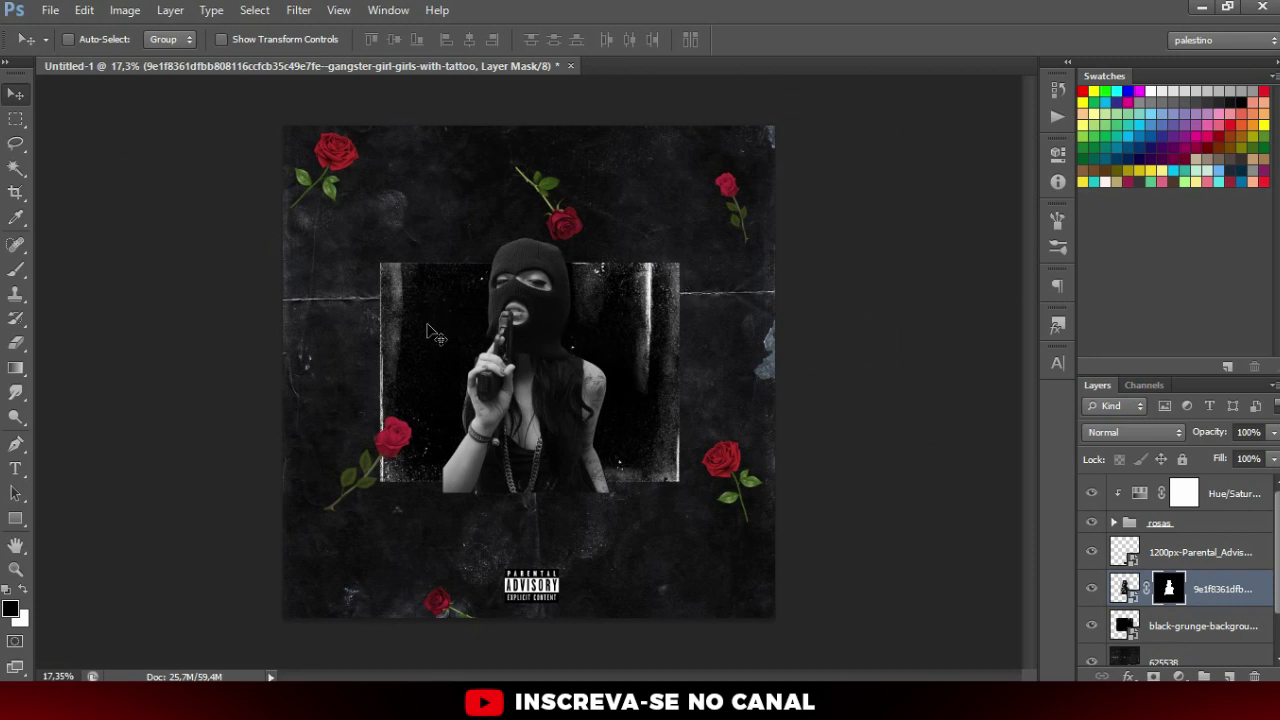
ctrl+click(367, 152)
drag(333, 156, 345, 160)
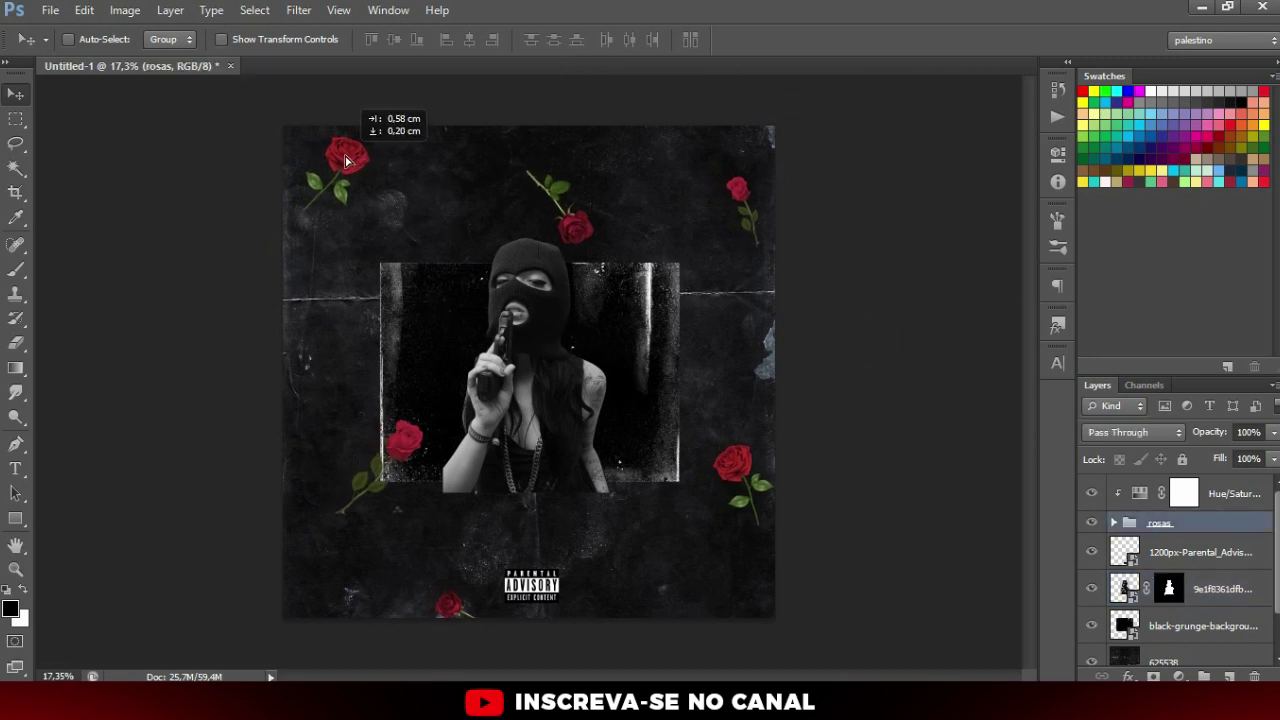
Step: Undo the roses shift, group the girl layer into Group 1, and add a mask to it
key(ctrl+z)
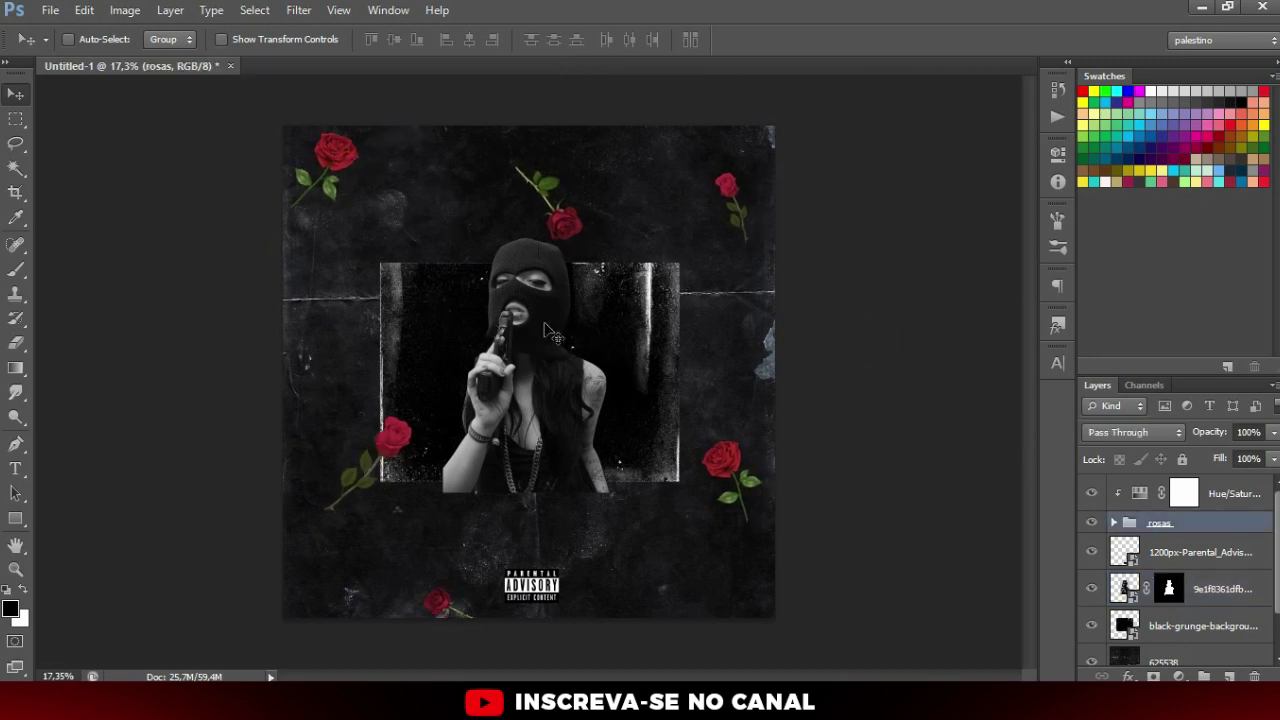
ctrl+click(548, 330)
scroll(546, 336, up, 2)
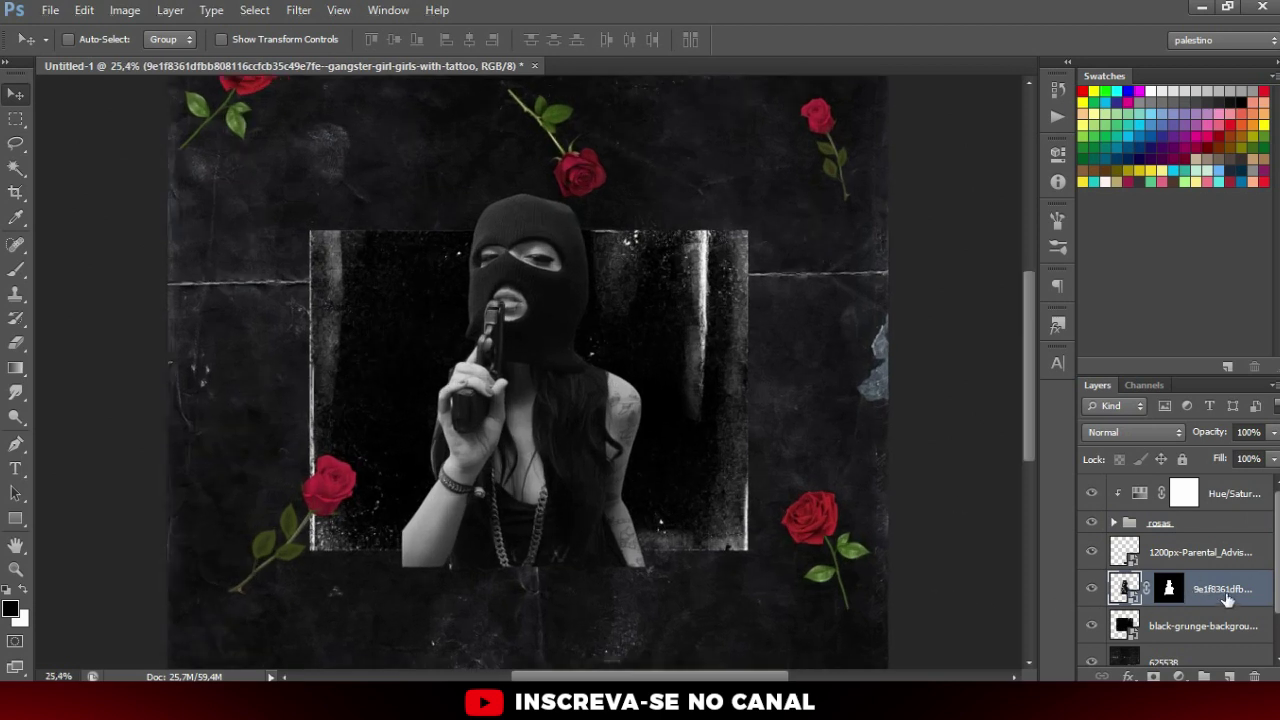
key(ctrl+g)
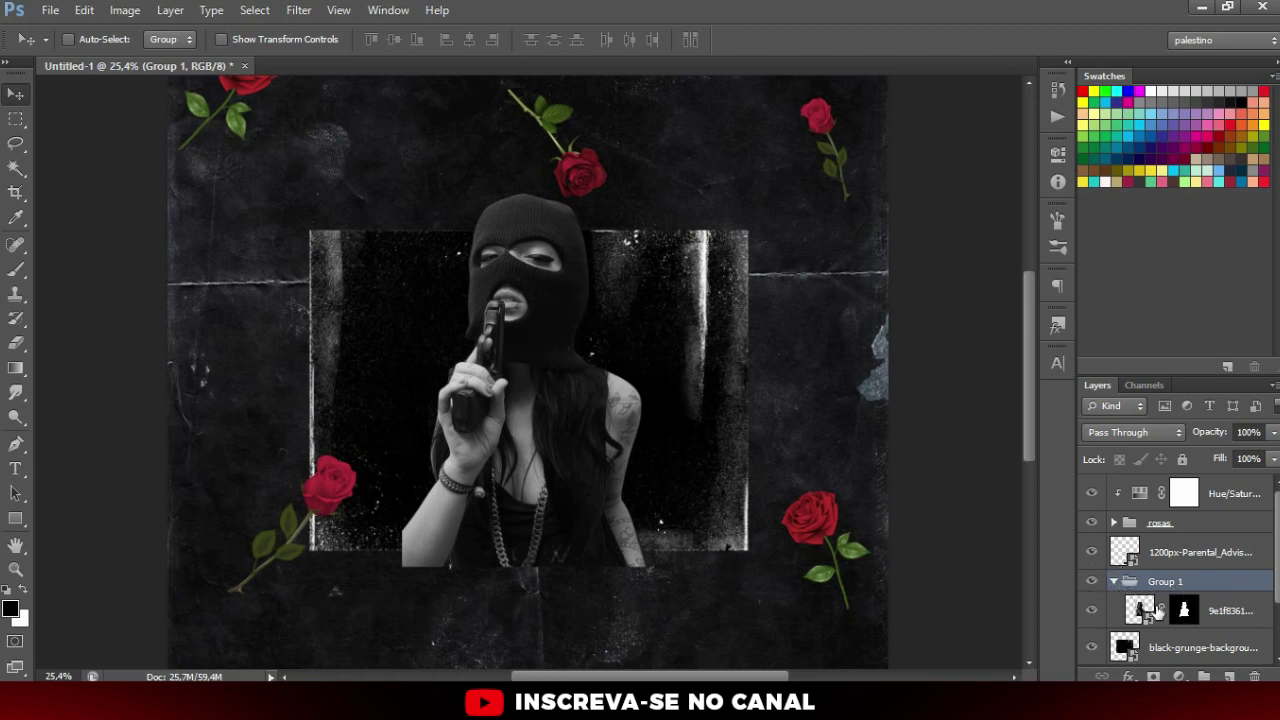
key(ctrl+shift+g)
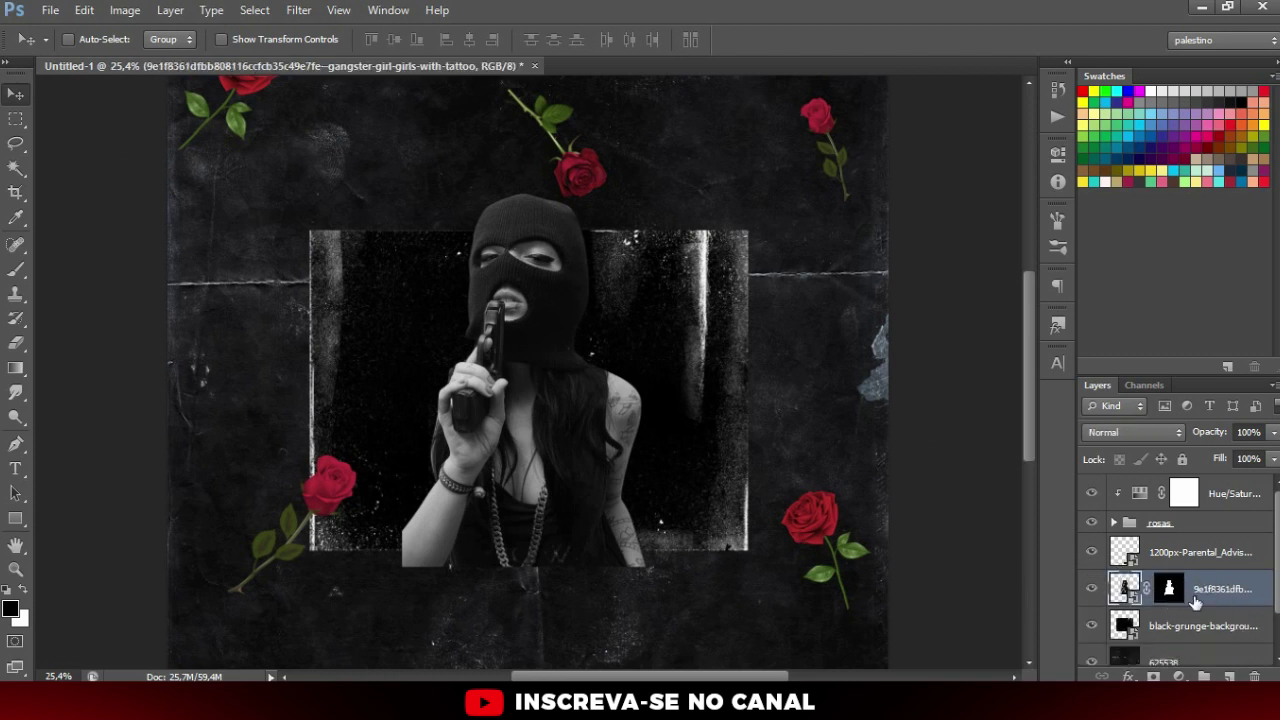
key(ctrl+z)
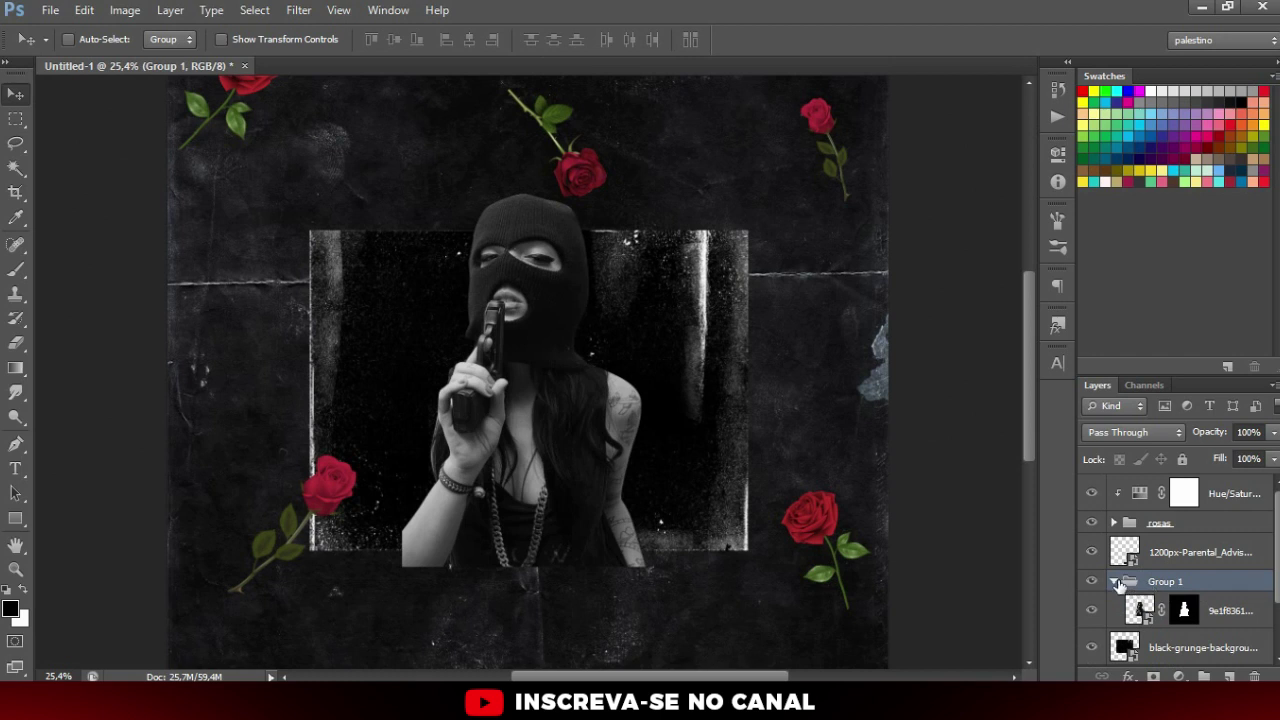
click(1114, 581)
click(1091, 581)
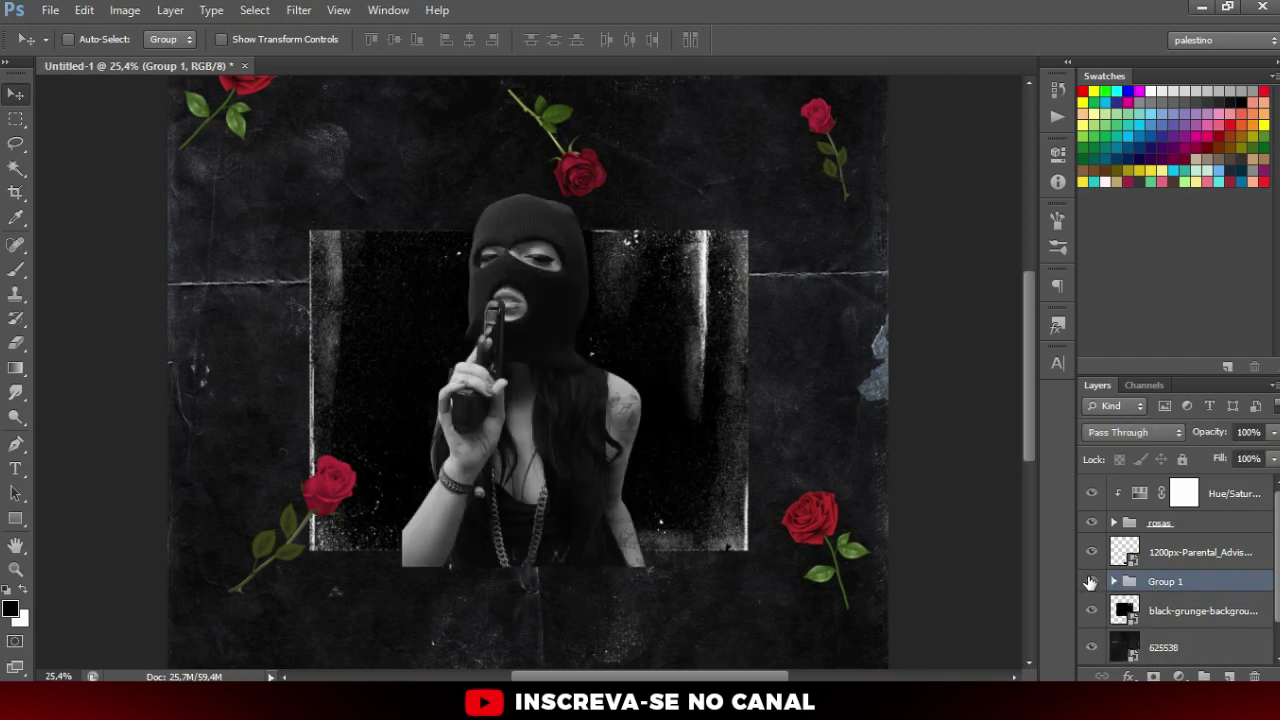
click(1155, 676)
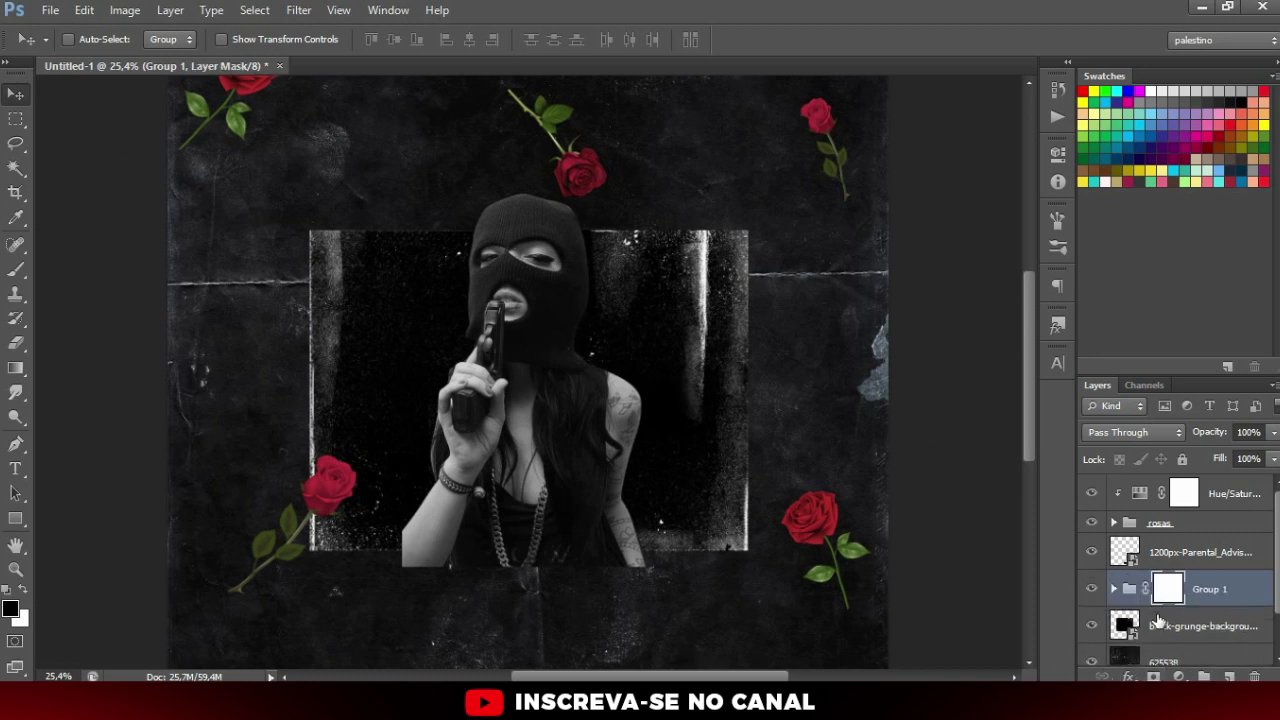
Step: Paint black with a 600 px soft round brush at 0% hardness to fade the photo's bottom
key(b)
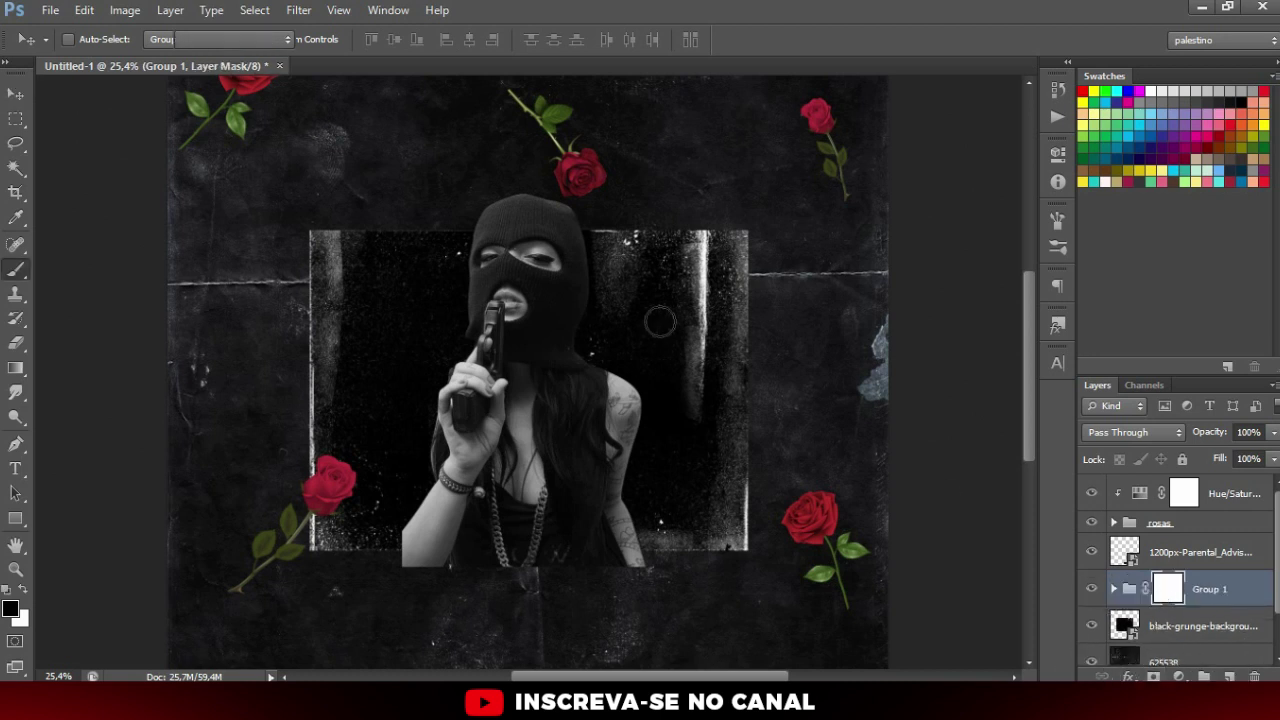
click(88, 39)
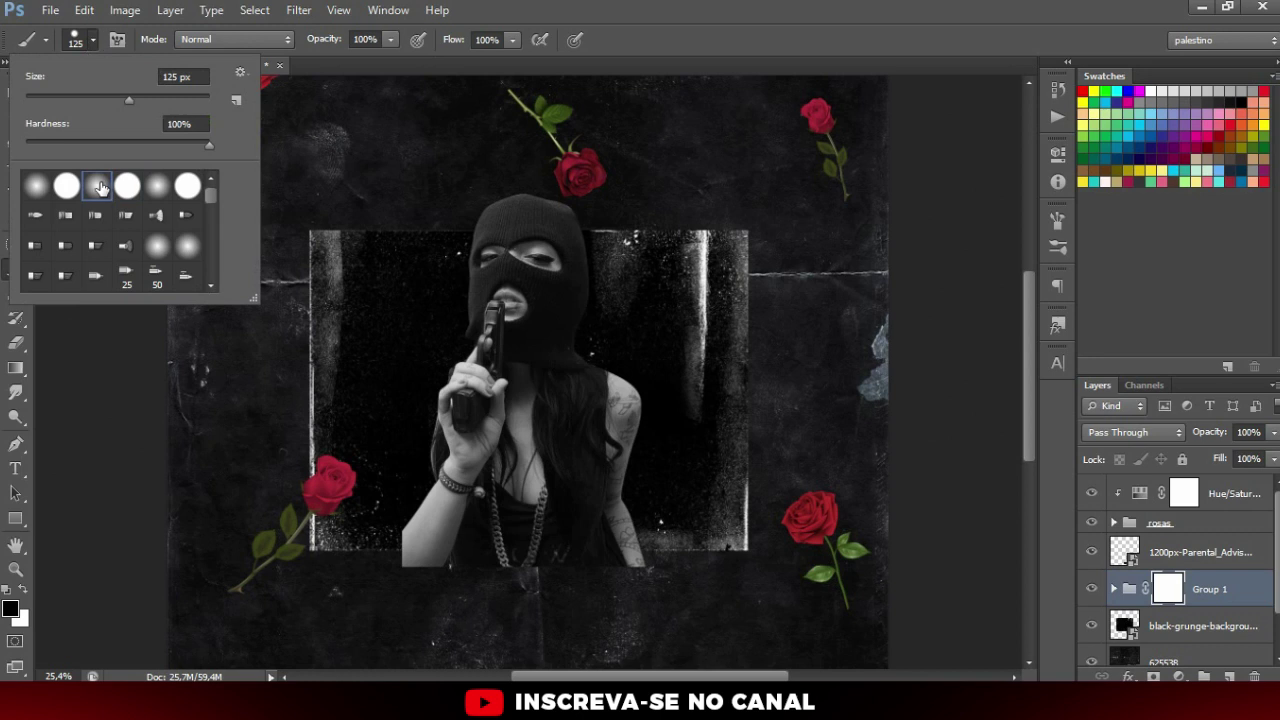
click(97, 195)
click(182, 123)
click(128, 188)
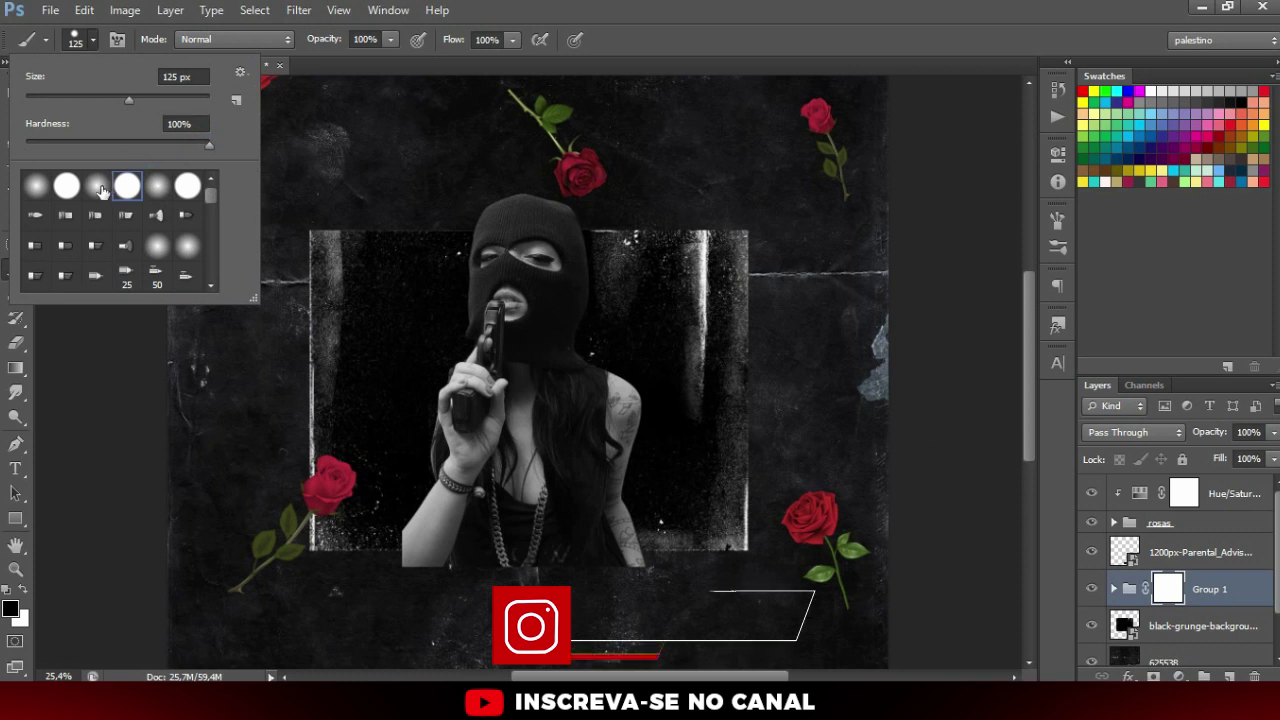
click(99, 187)
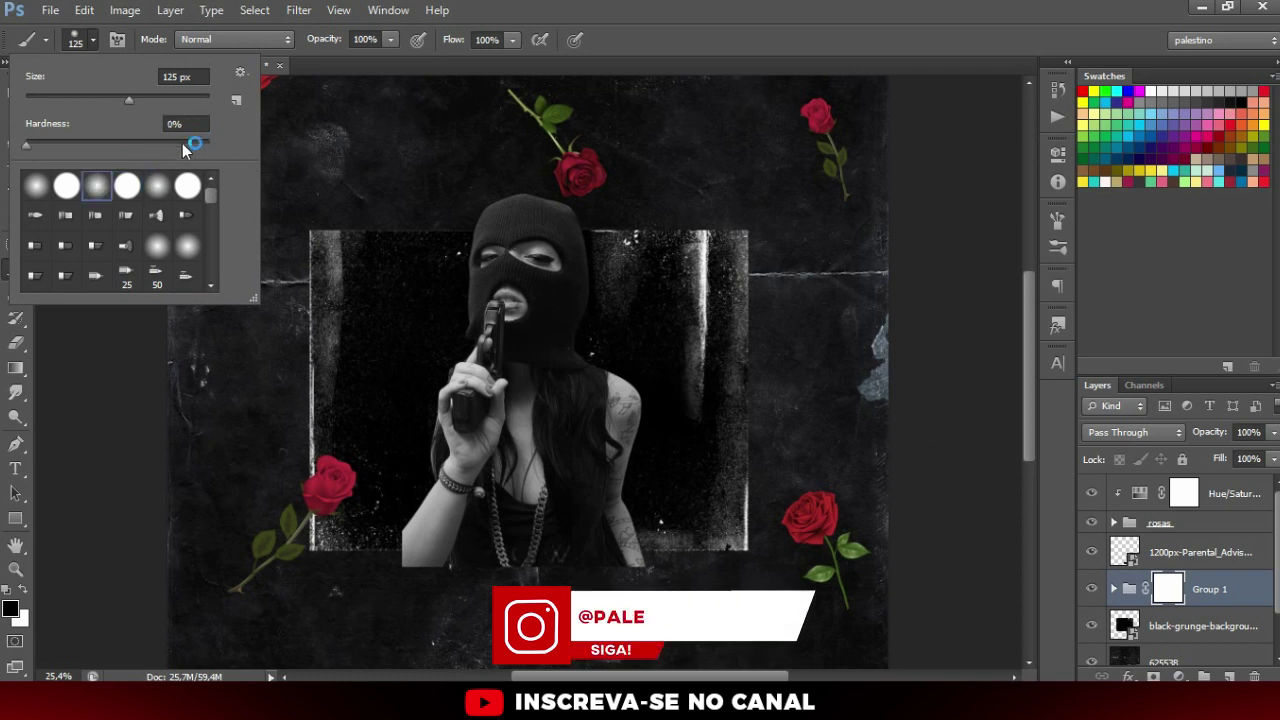
click(92, 41)
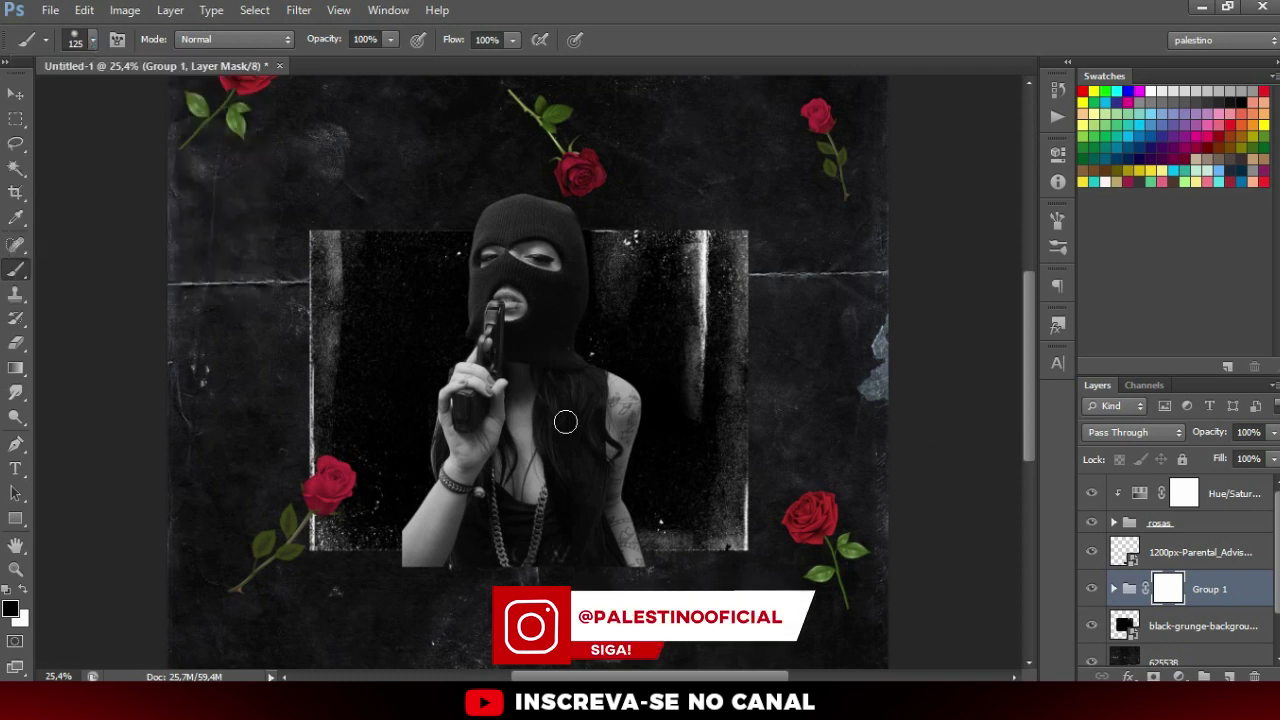
key(bracketright)
key(bracketright)
key(bracketright)
key(bracketright)
key(bracketright)
key(bracketright)
key(bracketright)
key(bracketright)
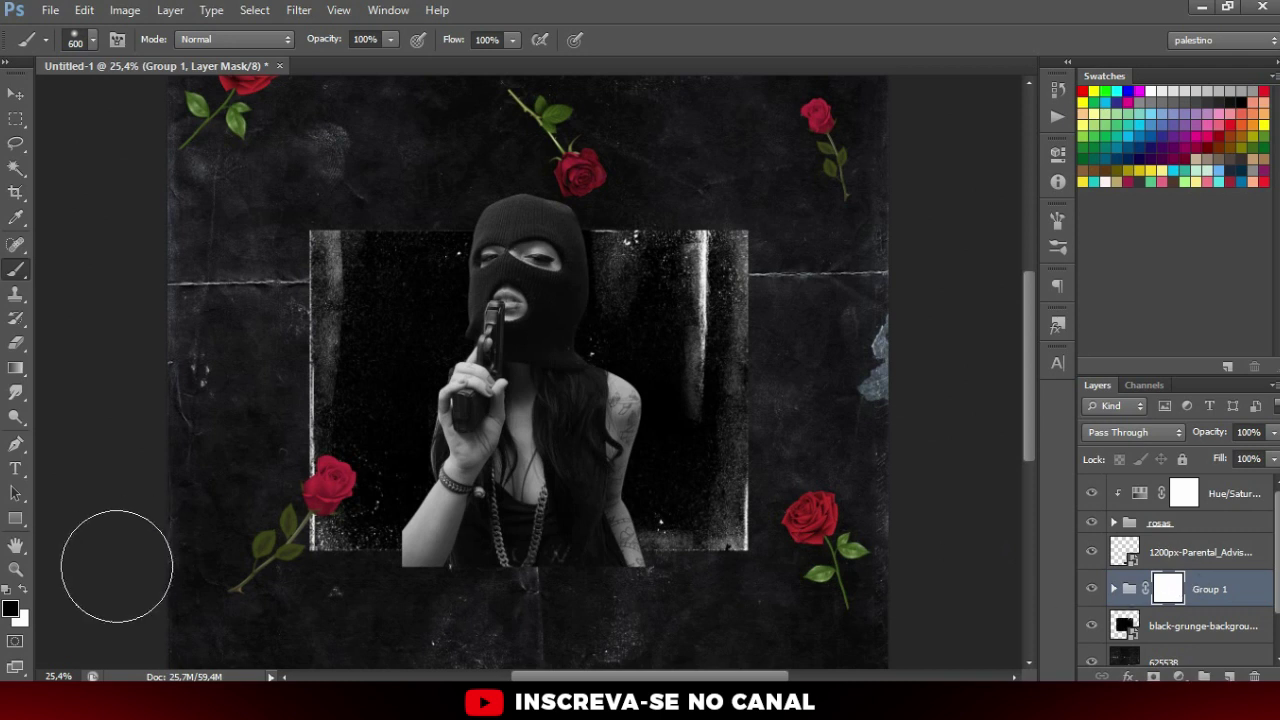
mouse_move(371, 543)
mouse_down()
mouse_move(461, 605)
mouse_move(617, 600)
mouse_move(460, 608)
mouse_move(543, 623)
mouse_move(409, 614)
mouse_move(370, 628)
mouse_up()
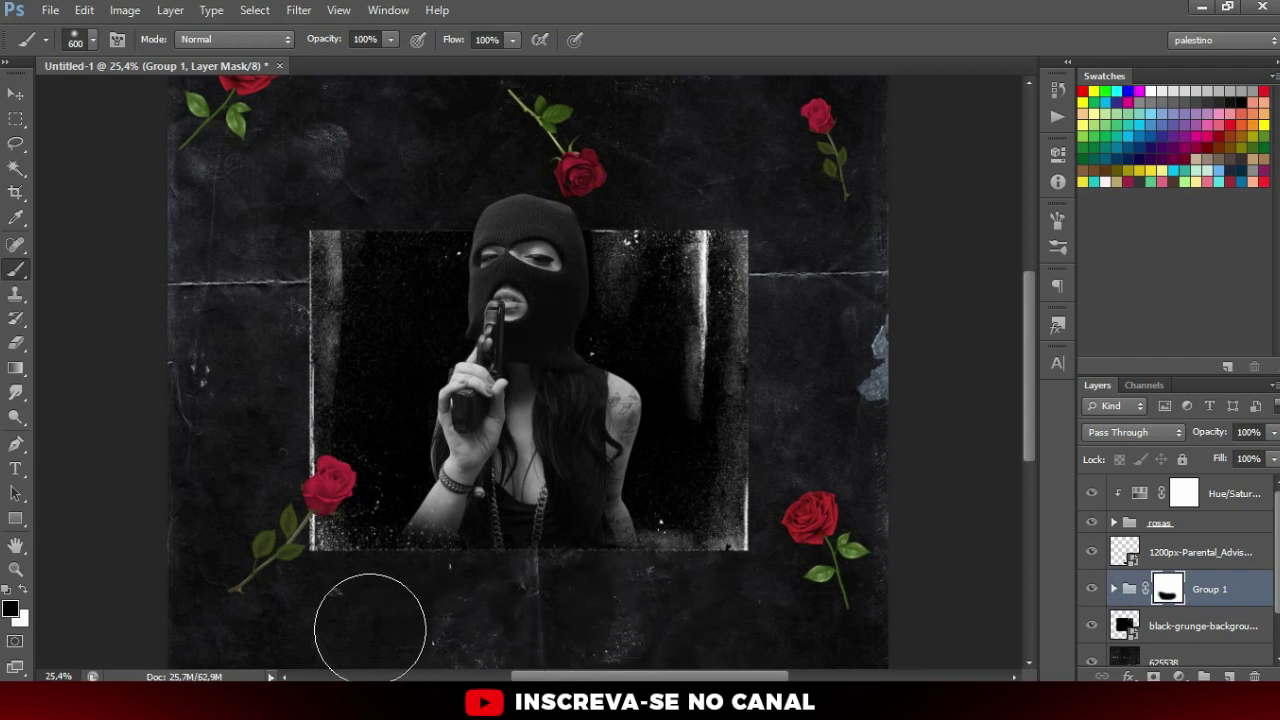
key(v)
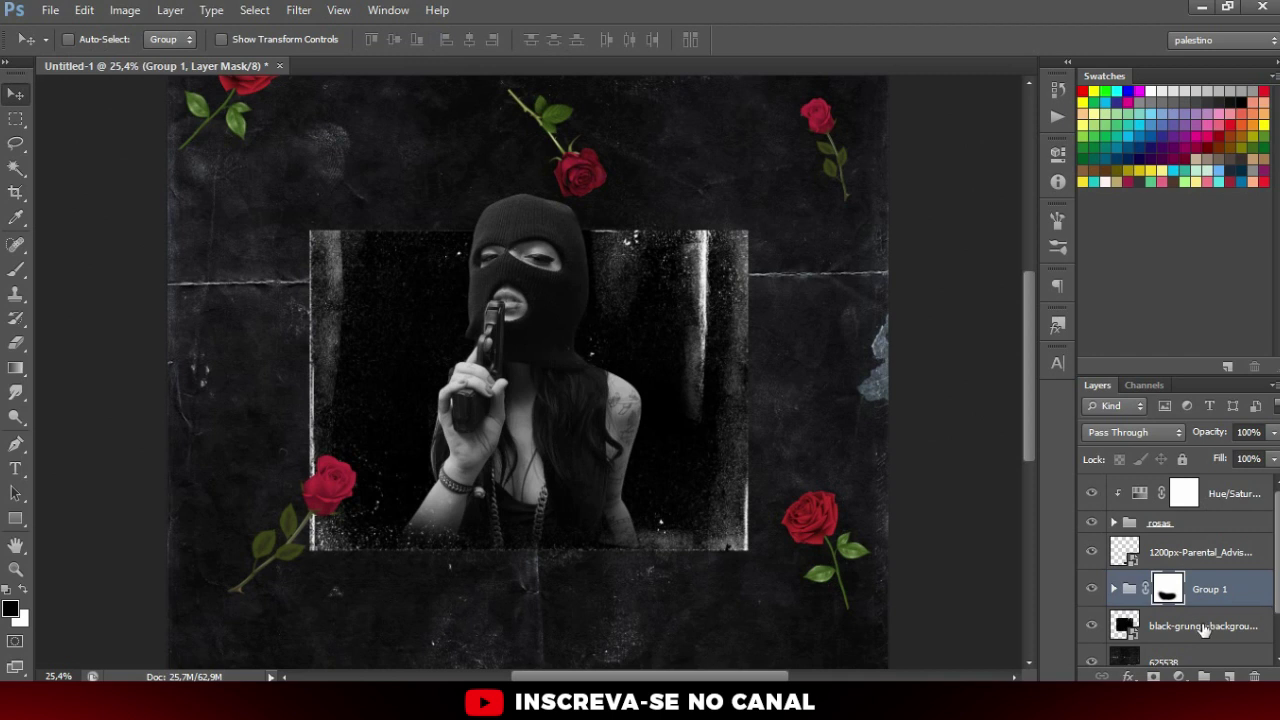
Step: Create Layer 1 above black-grunge-background and paint a soft red glow with an 1100 px brush
click(1201, 628)
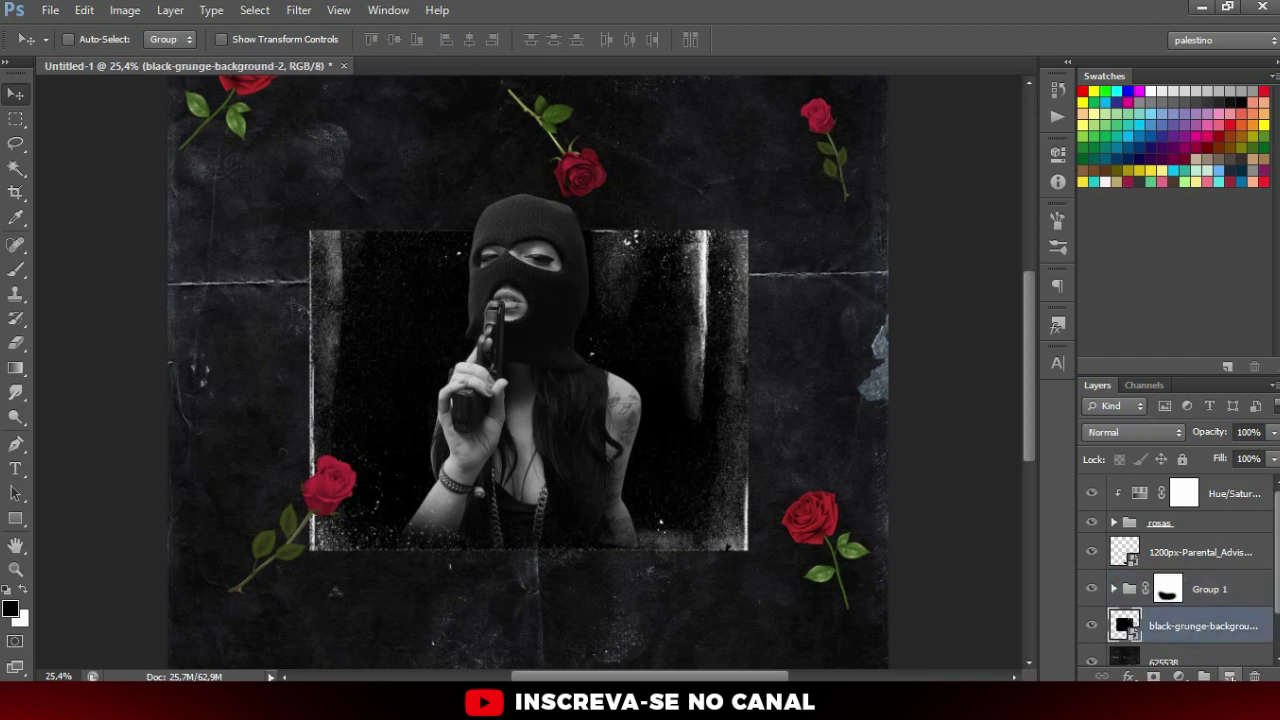
click(1230, 676)
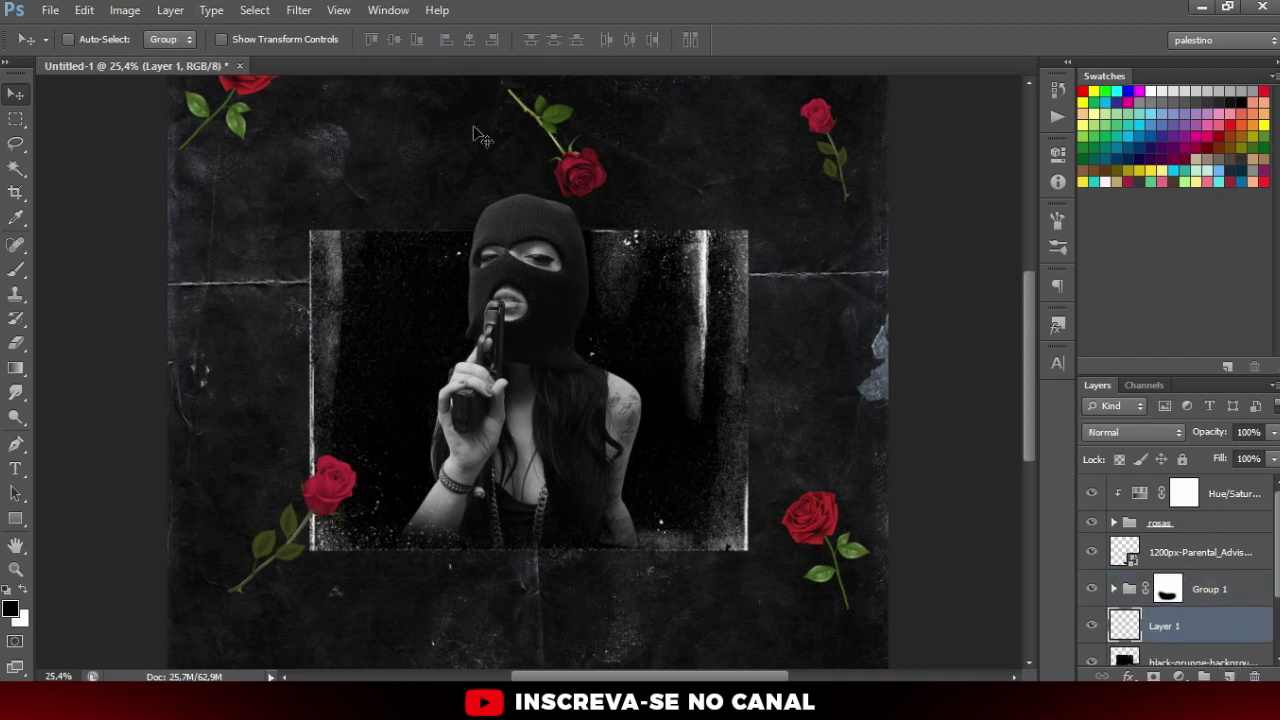
key(b)
scroll(270, 118, up, 1)
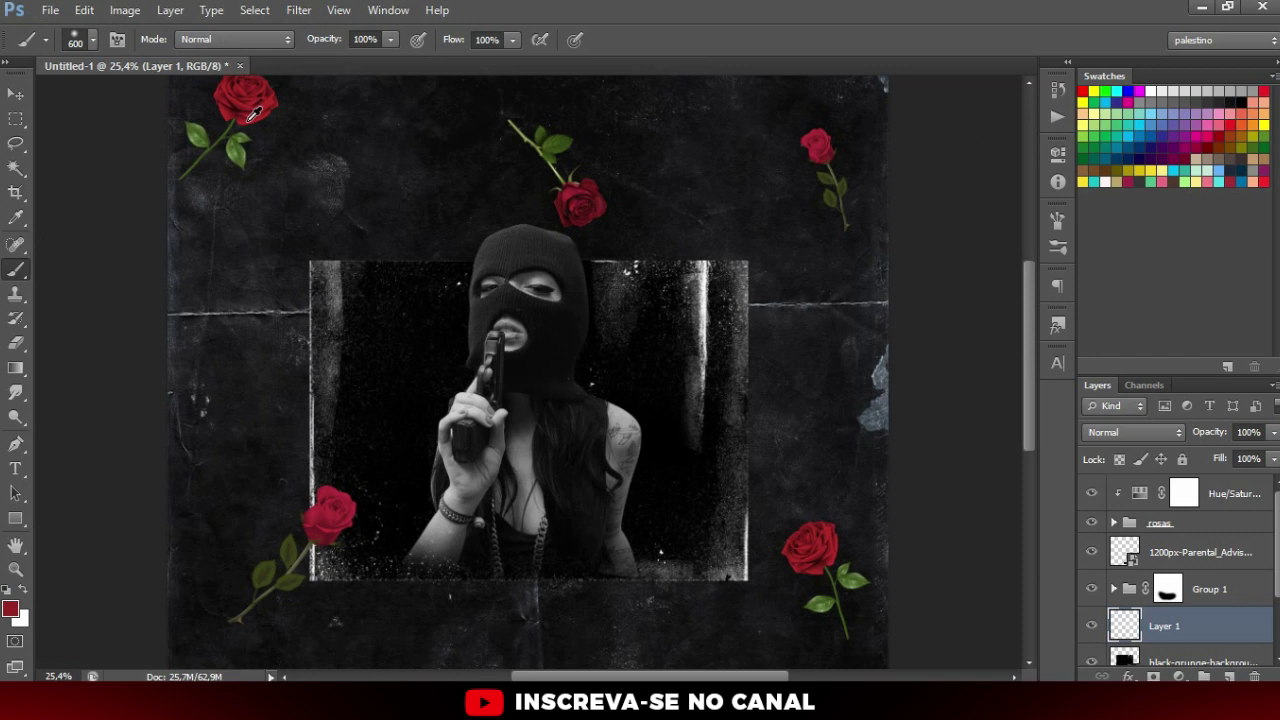
key(bracketright)
key(bracketright)
key(bracketright)
key(bracketright)
key(bracketright)
click(529, 430)
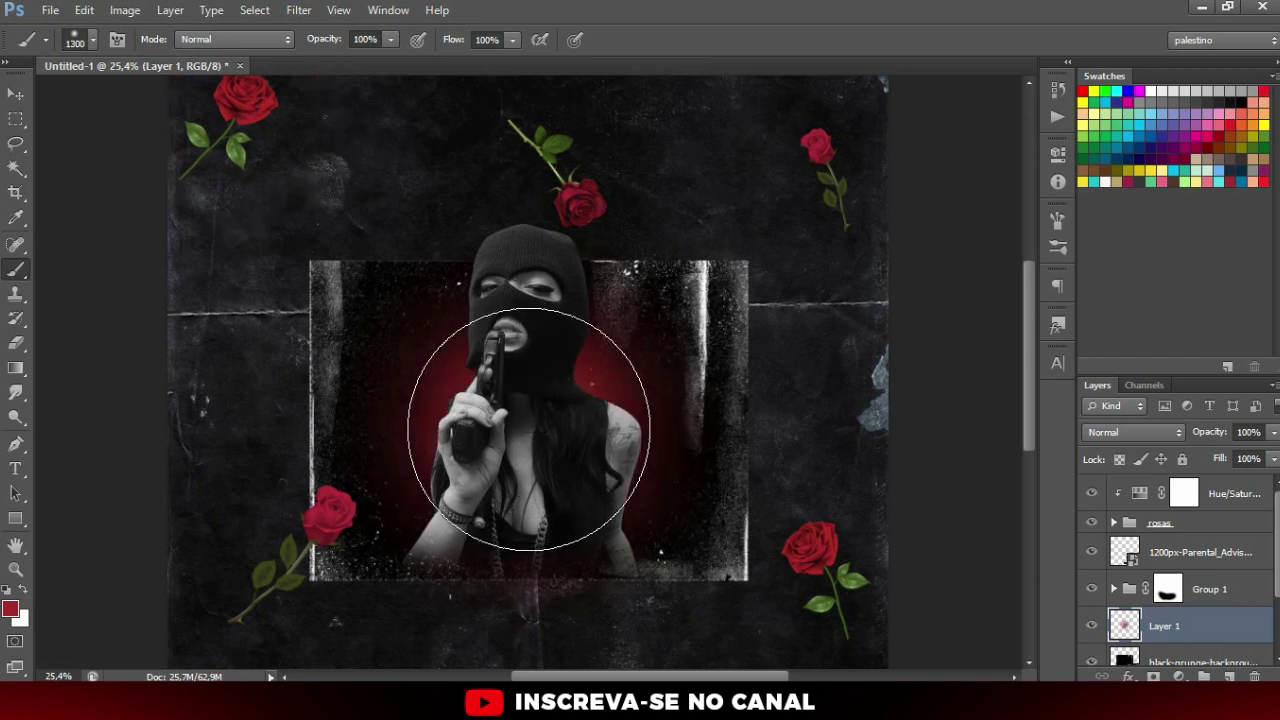
key(bracketleft)
key(bracketleft)
key(bracketleft)
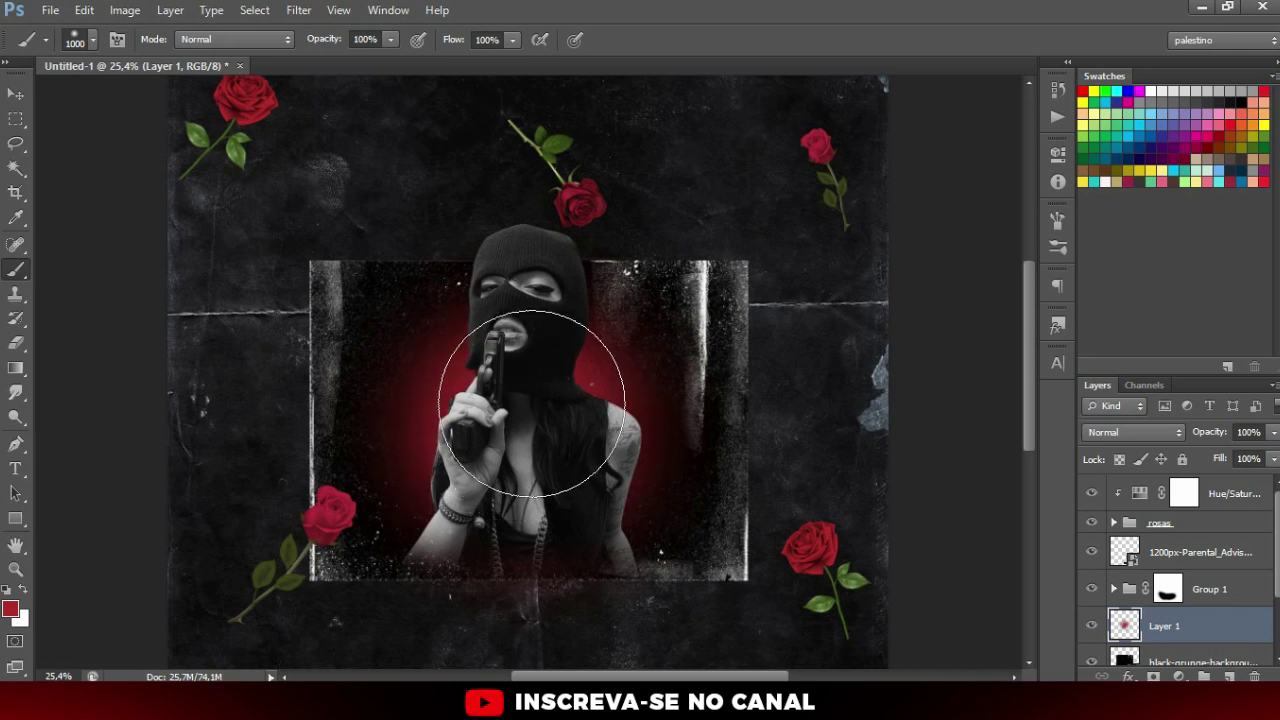
key(bracketleft)
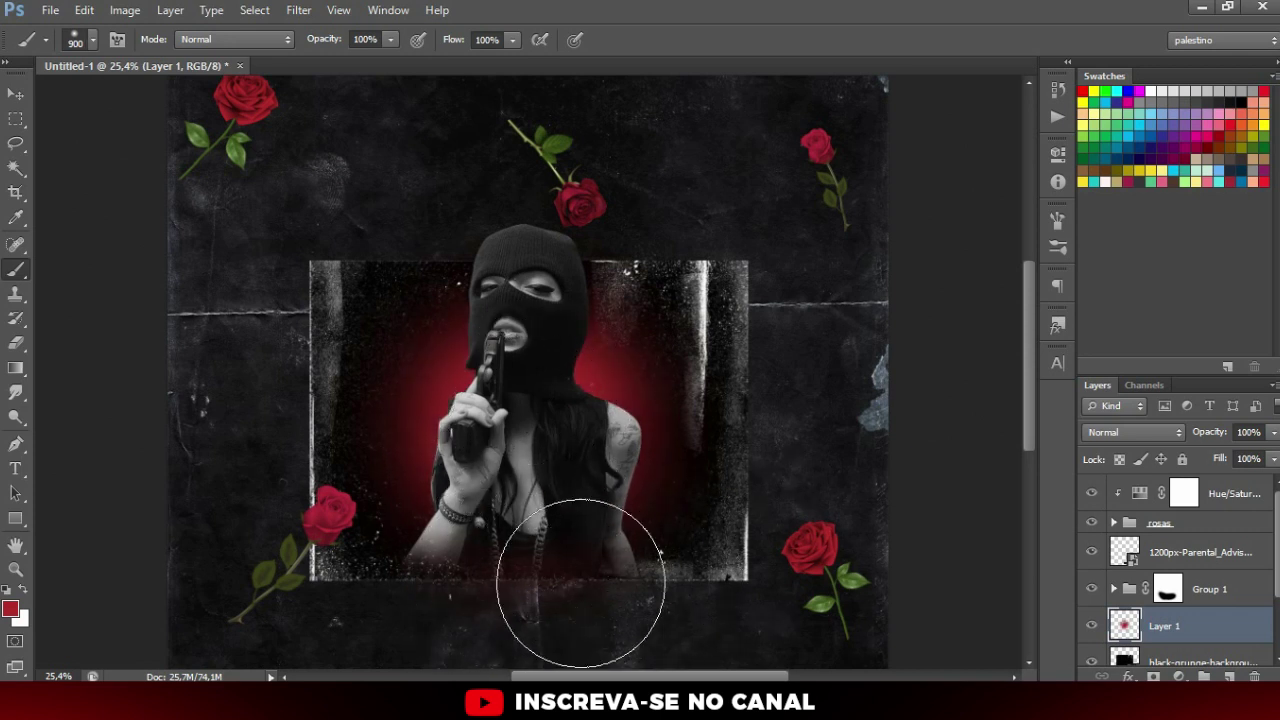
scroll(620, 440, down, 2)
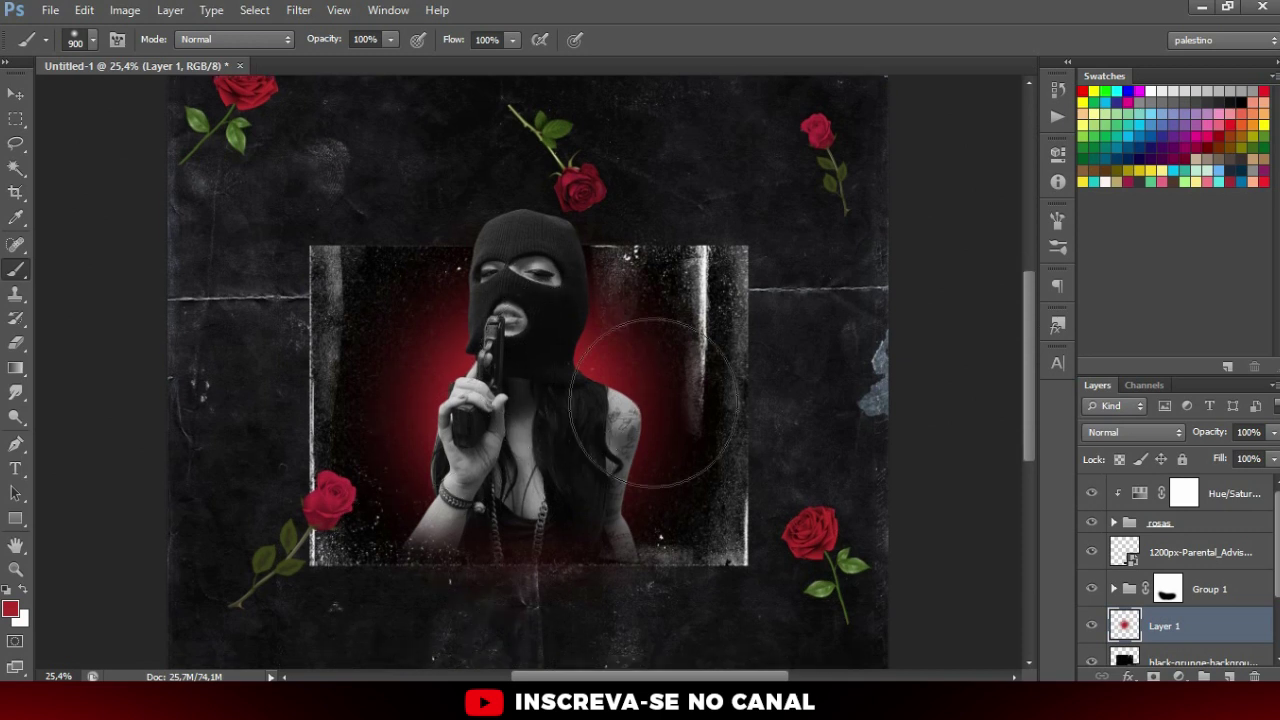
Step: Erase the excess glow with a soft 800 px eraser, then select the 625538 texture layer
key(e)
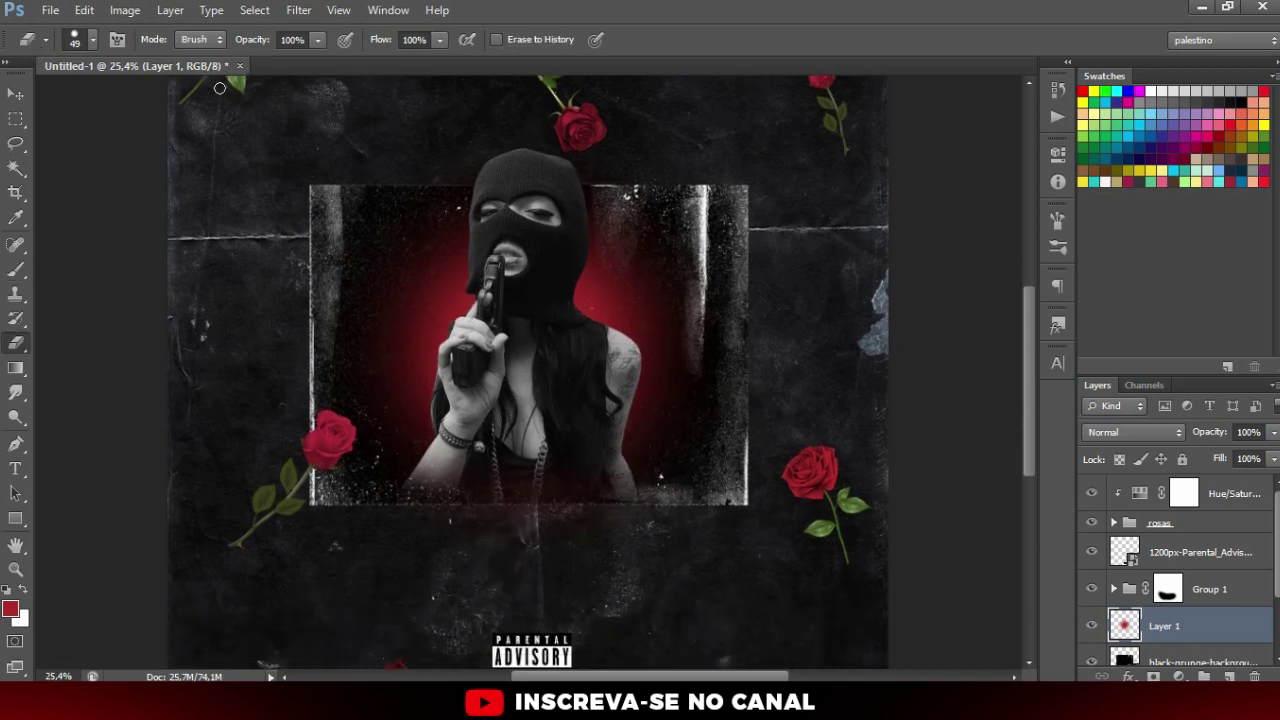
click(82, 39)
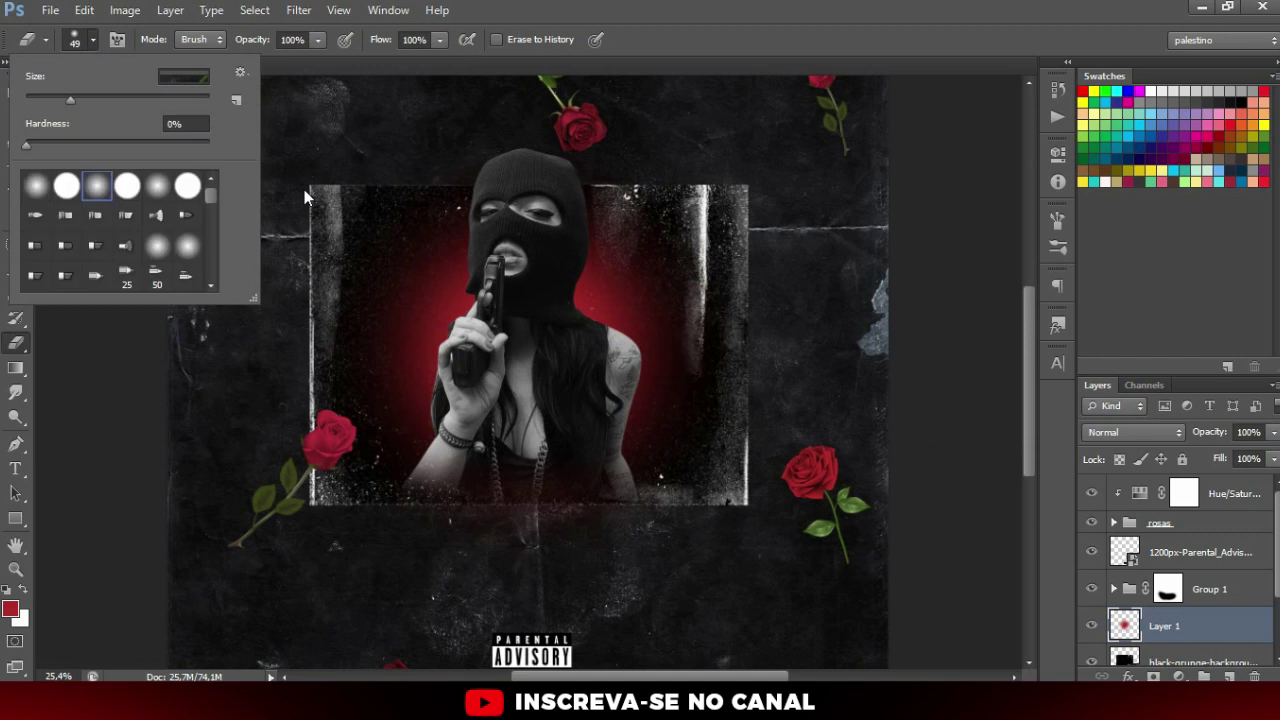
click(614, 510)
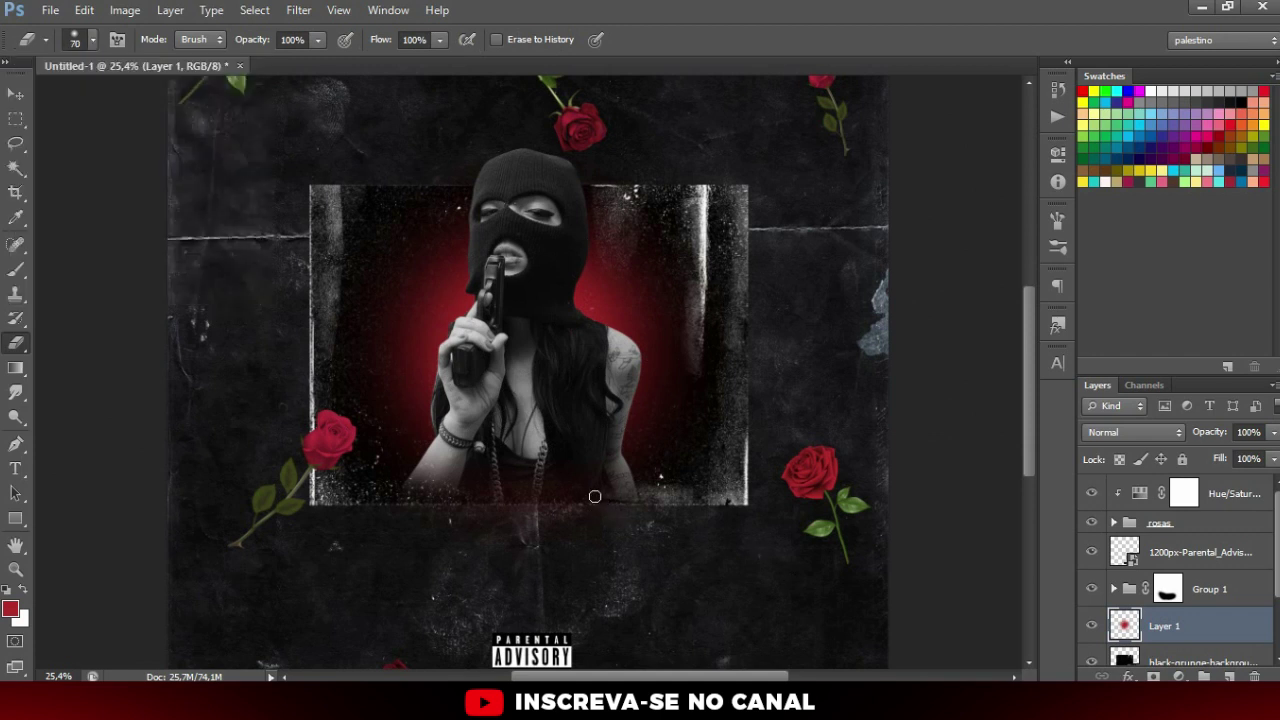
key(])
key(])
key(])
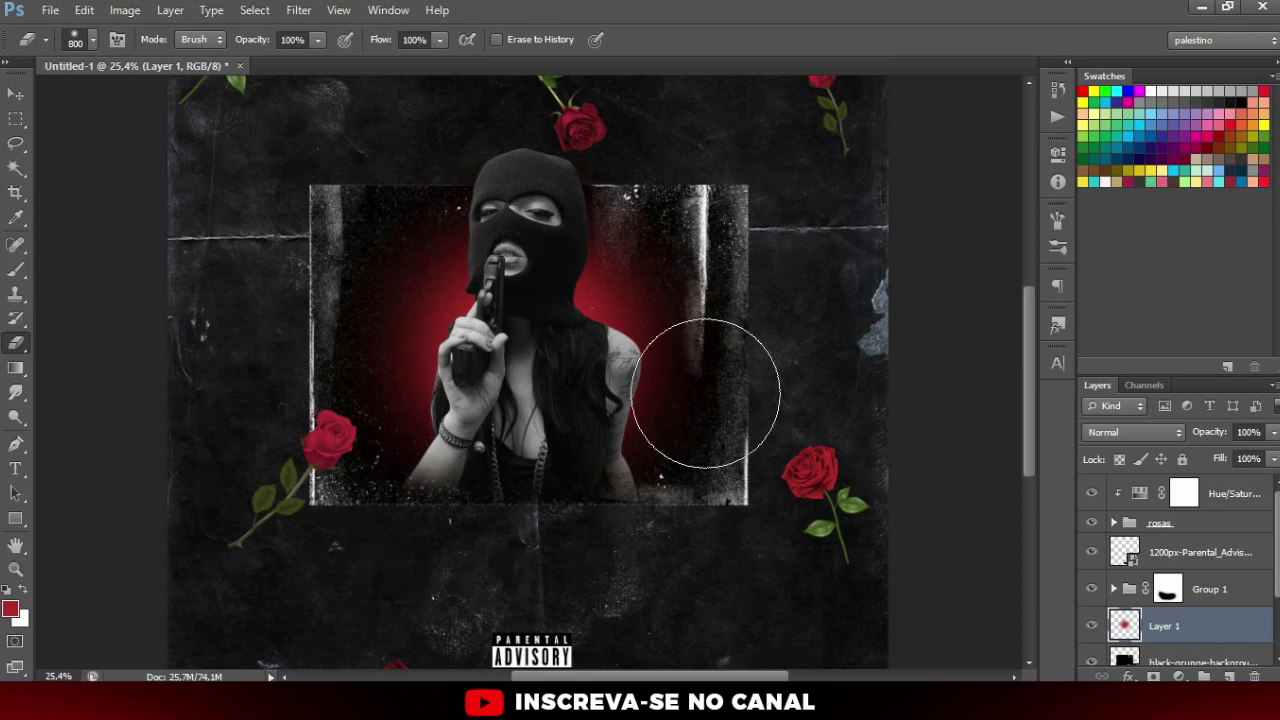
key(v)
scroll(1221, 632, down, 1)
click(1170, 626)
scroll(1160, 643, down, 1)
click(1166, 642)
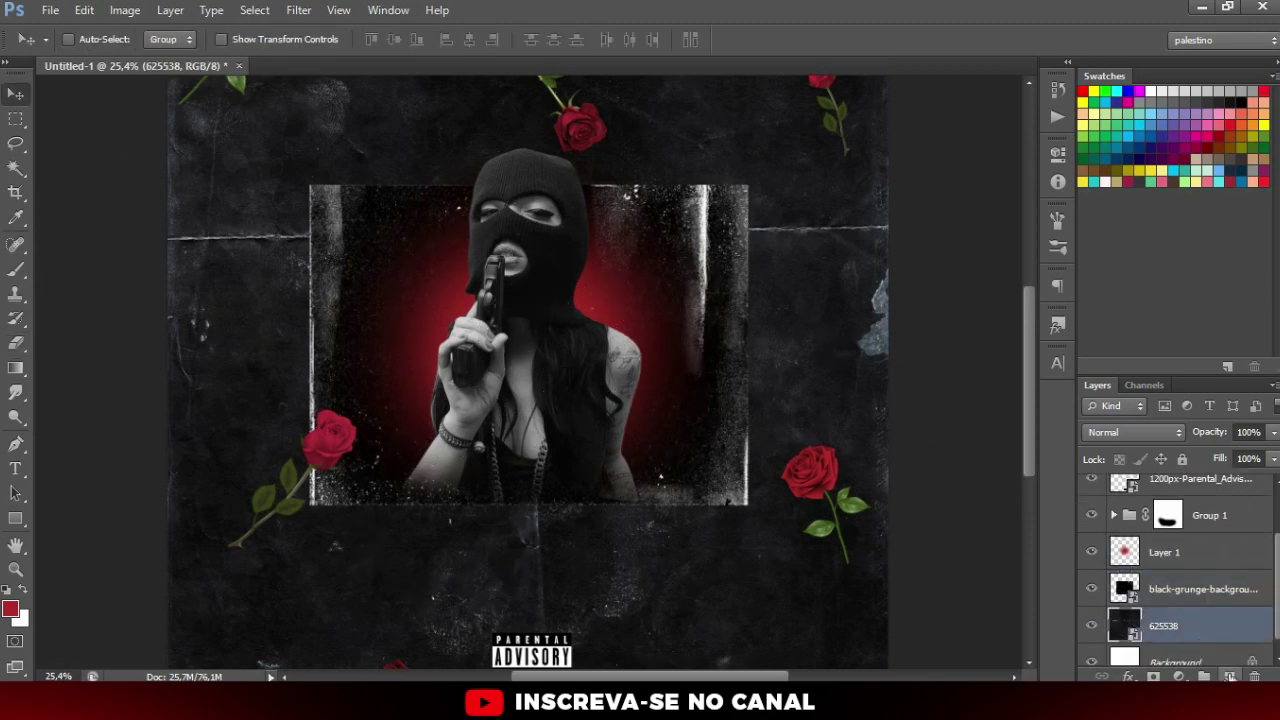
Step: Create Layer 2 and paint a red glow around the girl with a 1200 px brush
click(1229, 677)
key(b)
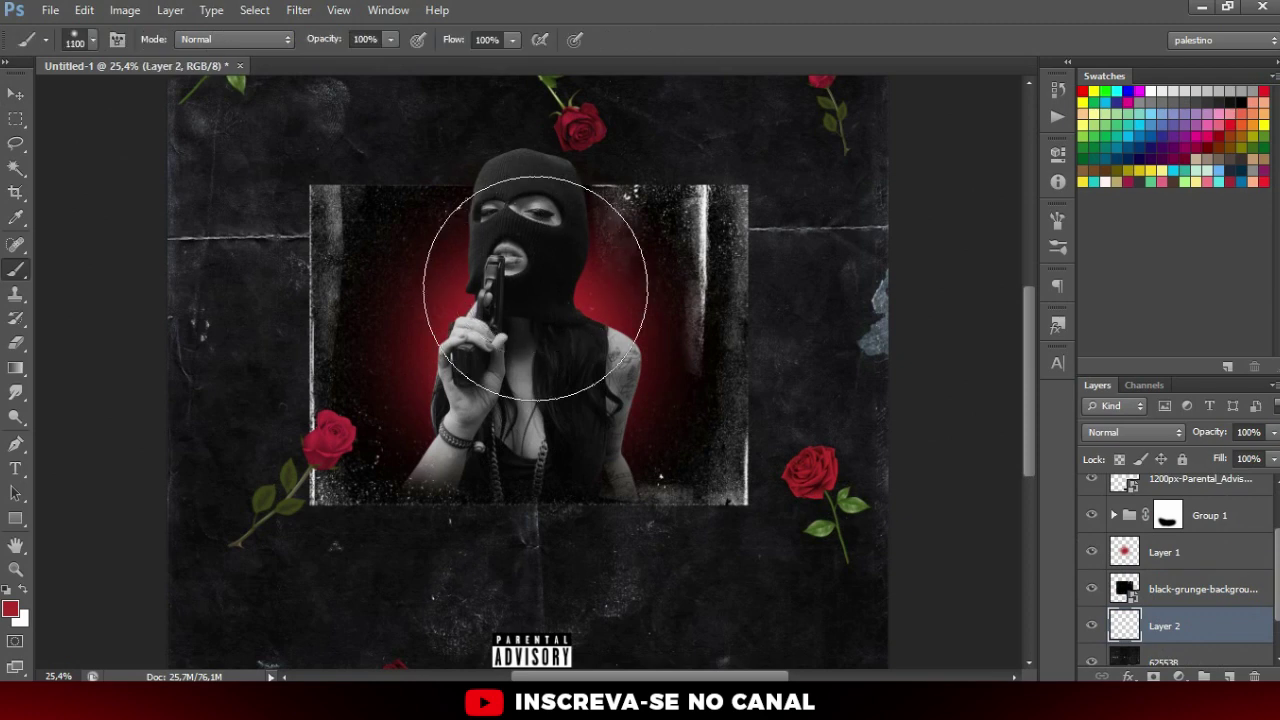
key(bracketright)
key(bracketright)
key(bracketright)
key(bracketleft)
key(bracketleft)
key(bracketleft)
drag(491, 280, 314, 331)
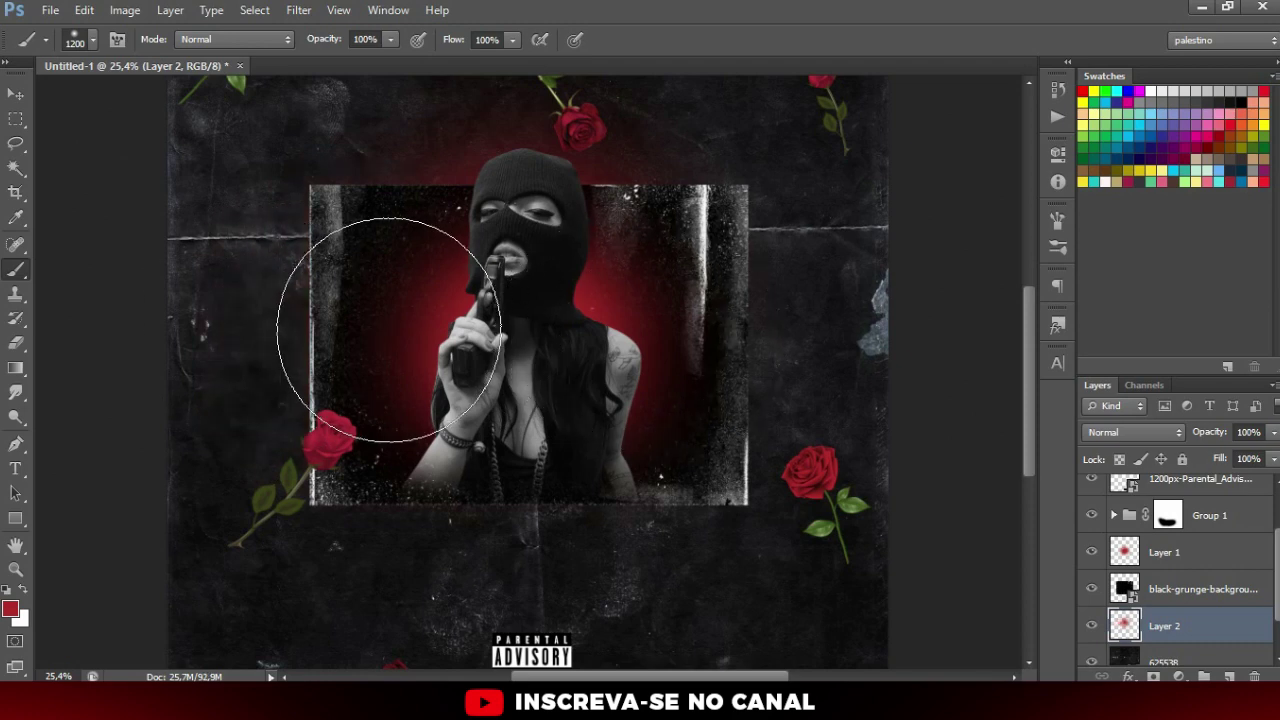
drag(371, 335, 491, 329)
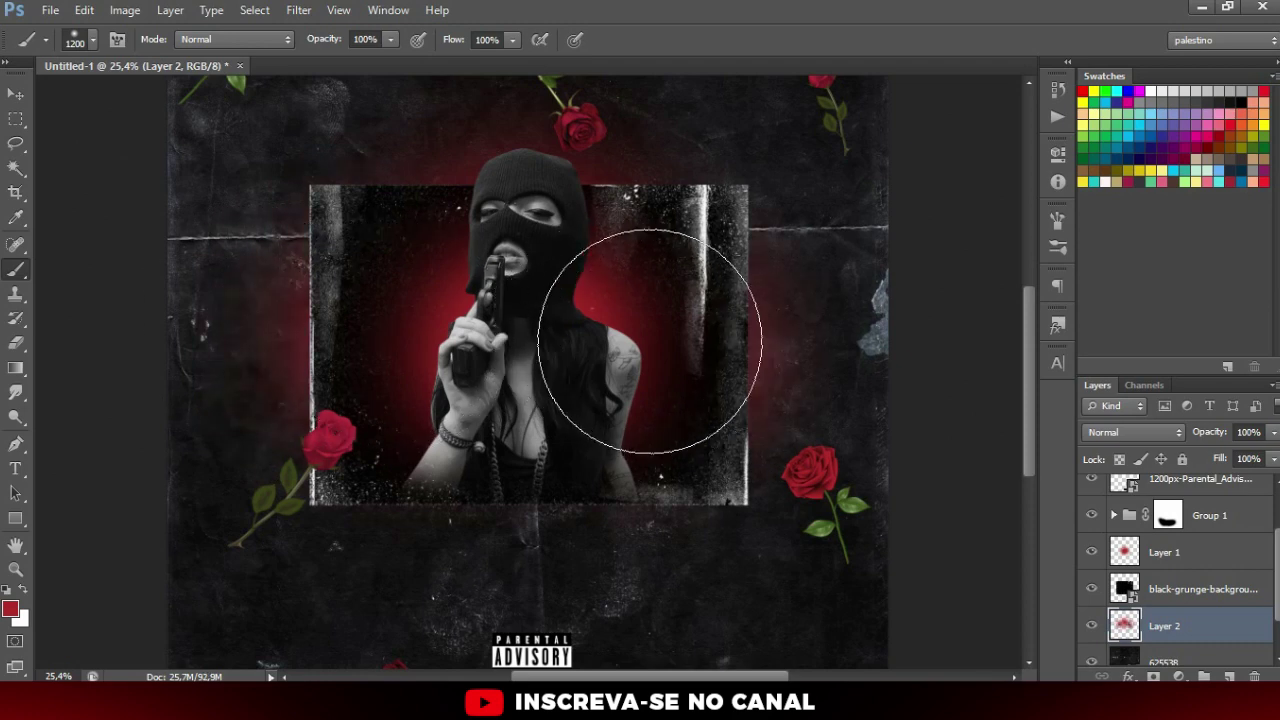
scroll(600, 300, down, 2)
scroll(600, 300, down, 2)
scroll(588, 283, up, 2)
Step: Fit the poster in the window and toggle the 625538 texture layer to compare
key(v)
scroll(588, 283, up, 1)
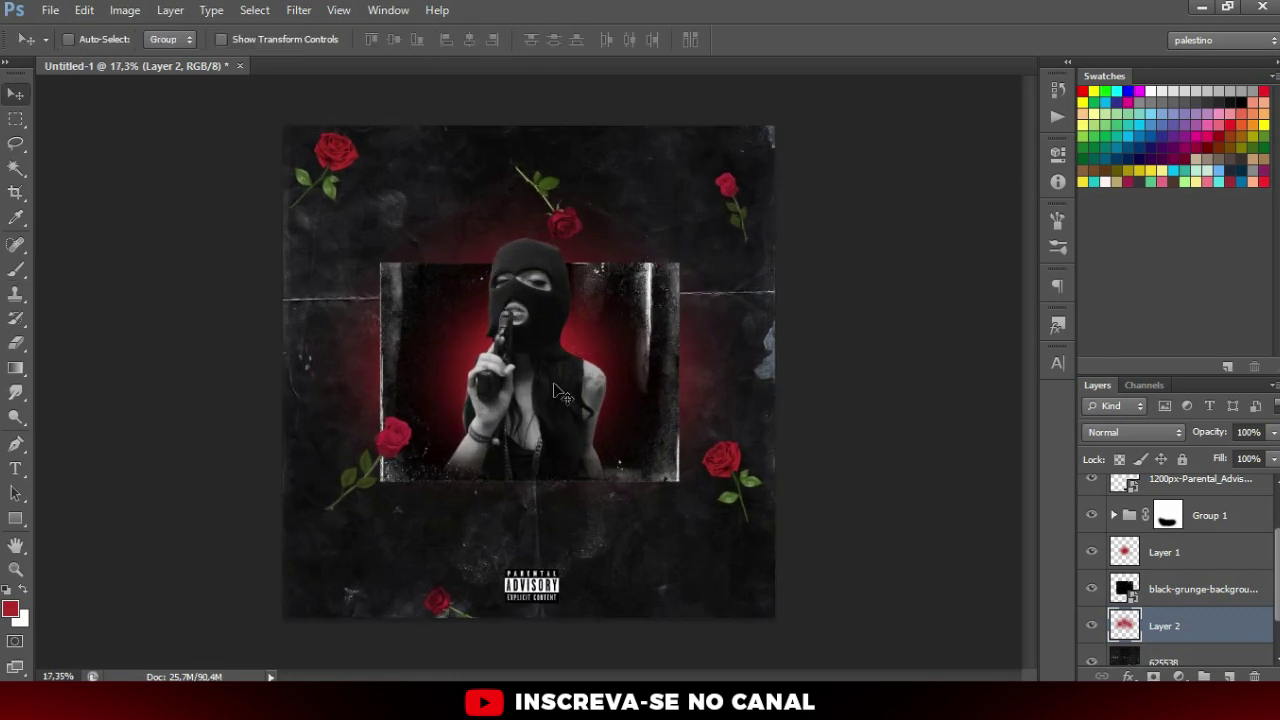
scroll(463, 515, up, 1)
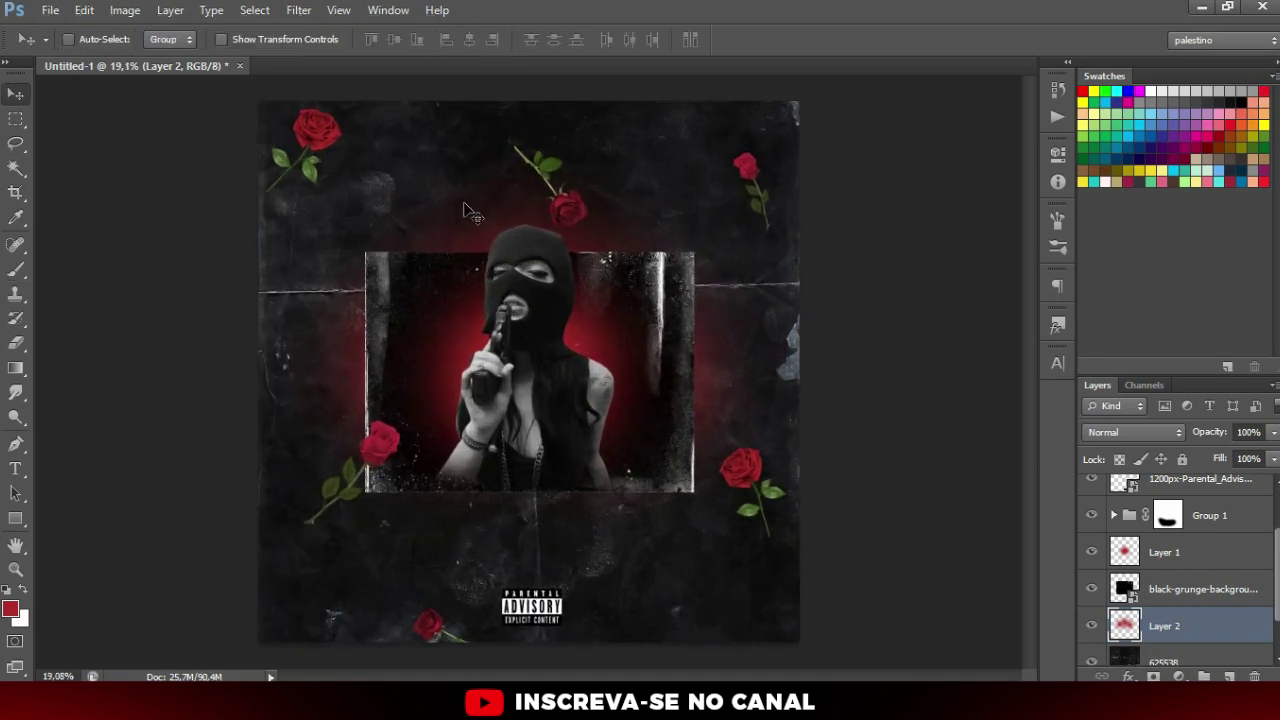
scroll(545, 235, down, 2)
scroll(522, 263, up, 1)
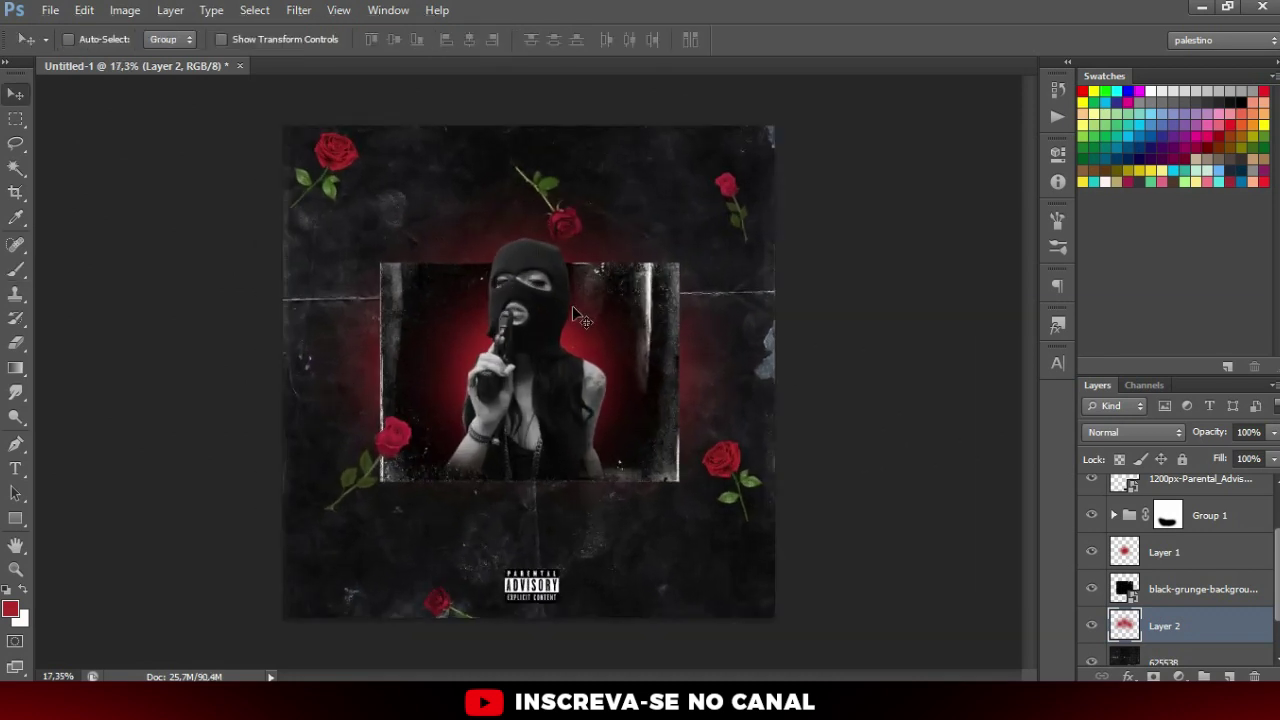
scroll(555, 335, up, 1)
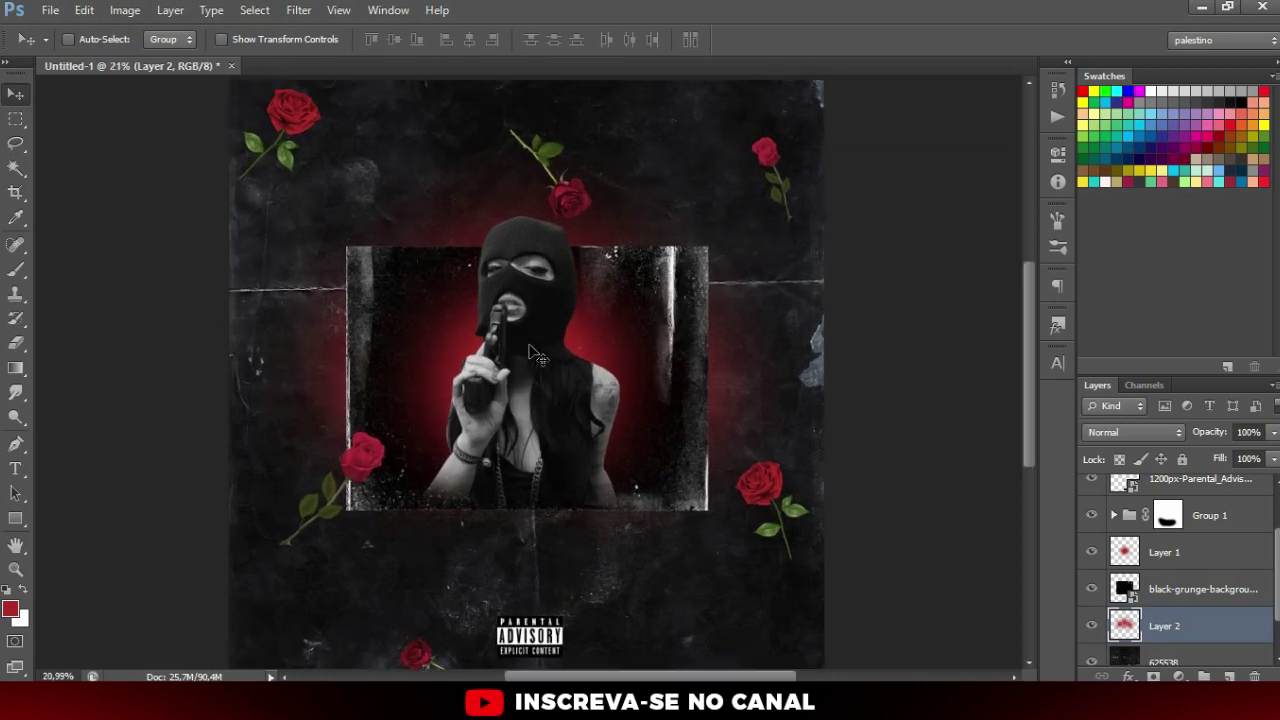
key(ctrl+0)
click(1130, 640)
scroll(1100, 608, down, 1)
click(1092, 610)
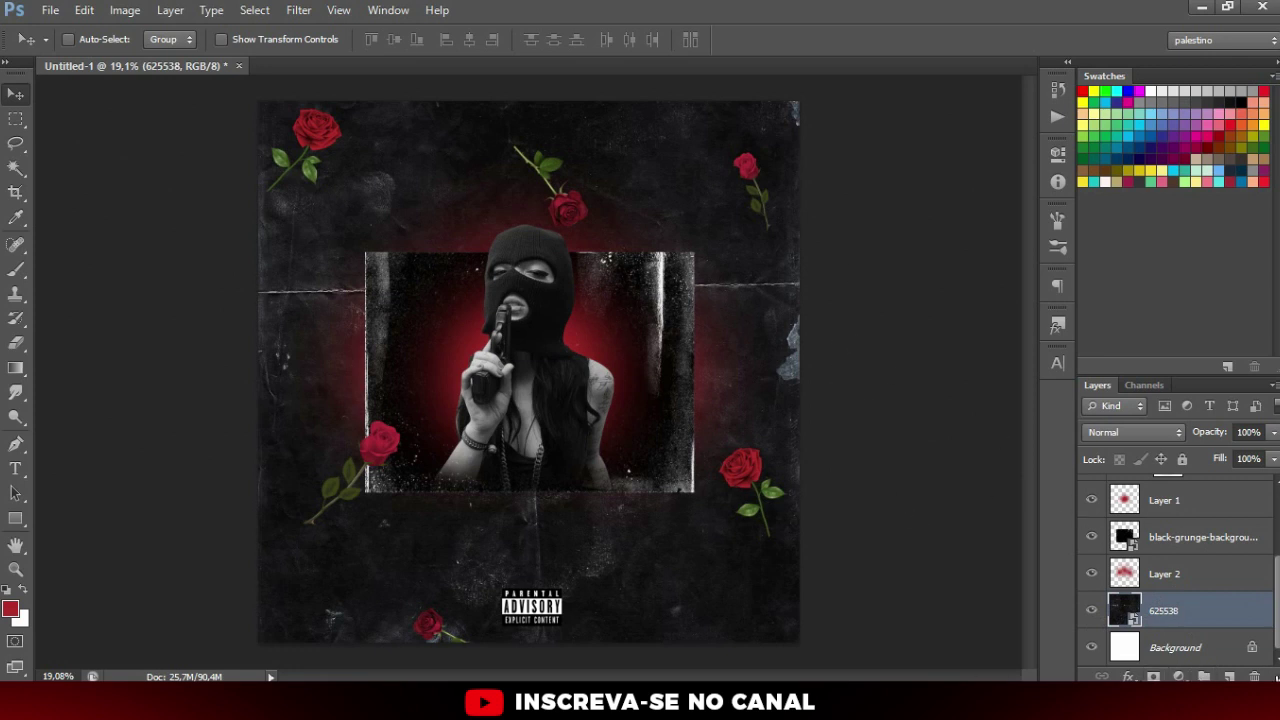
Step: Add a Brightness/Contrast adjustment layer with Use Legacy ticked and Contrast 9, then collapse Properties
click(1179, 676)
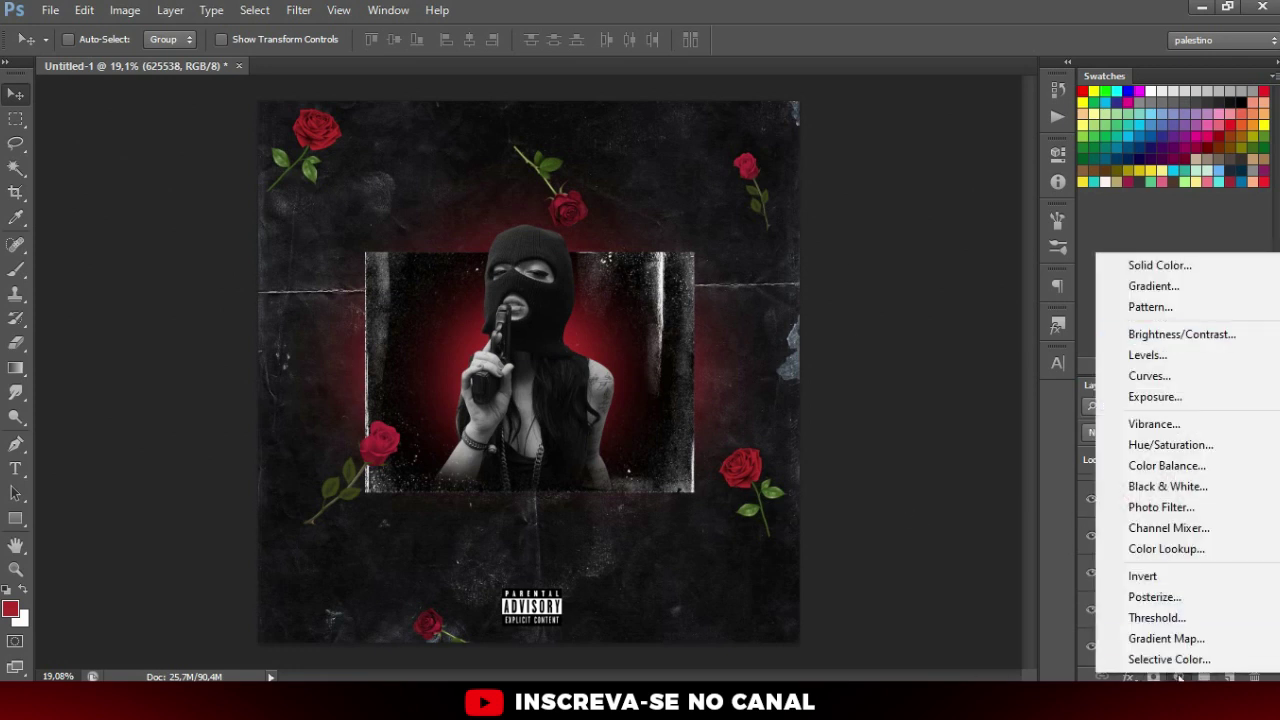
click(1167, 338)
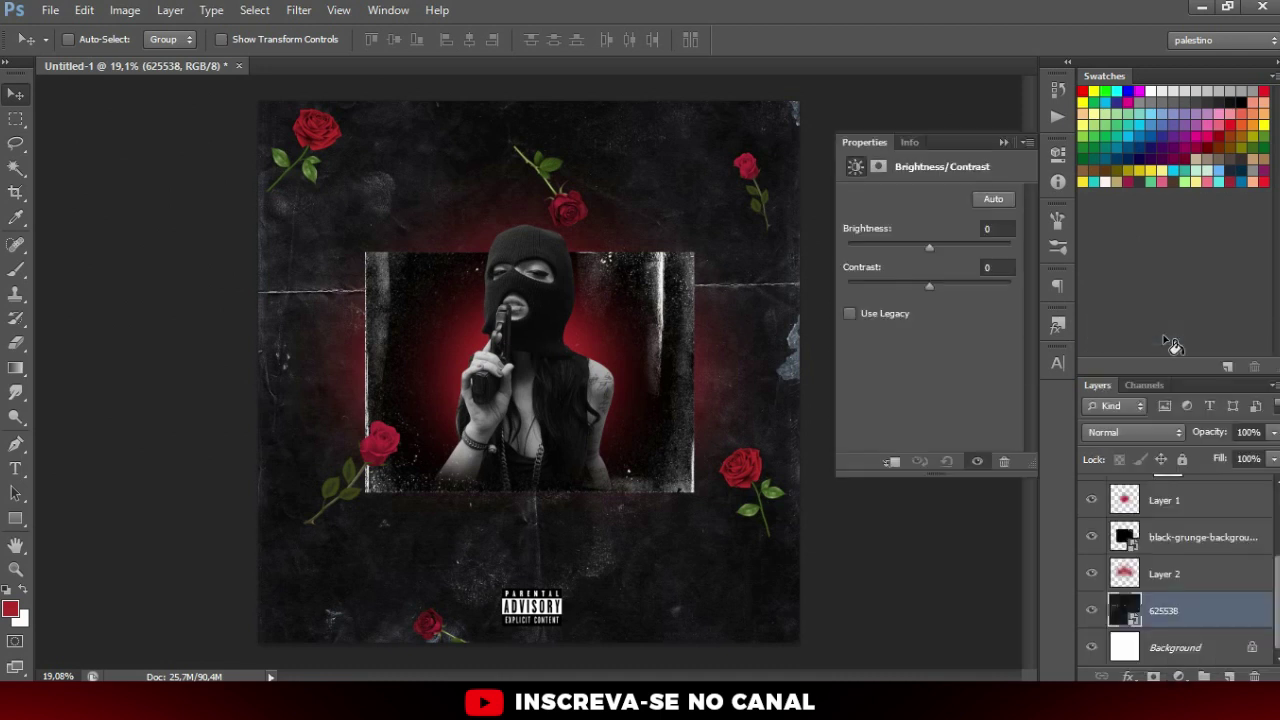
scroll(1143, 620, down, 1)
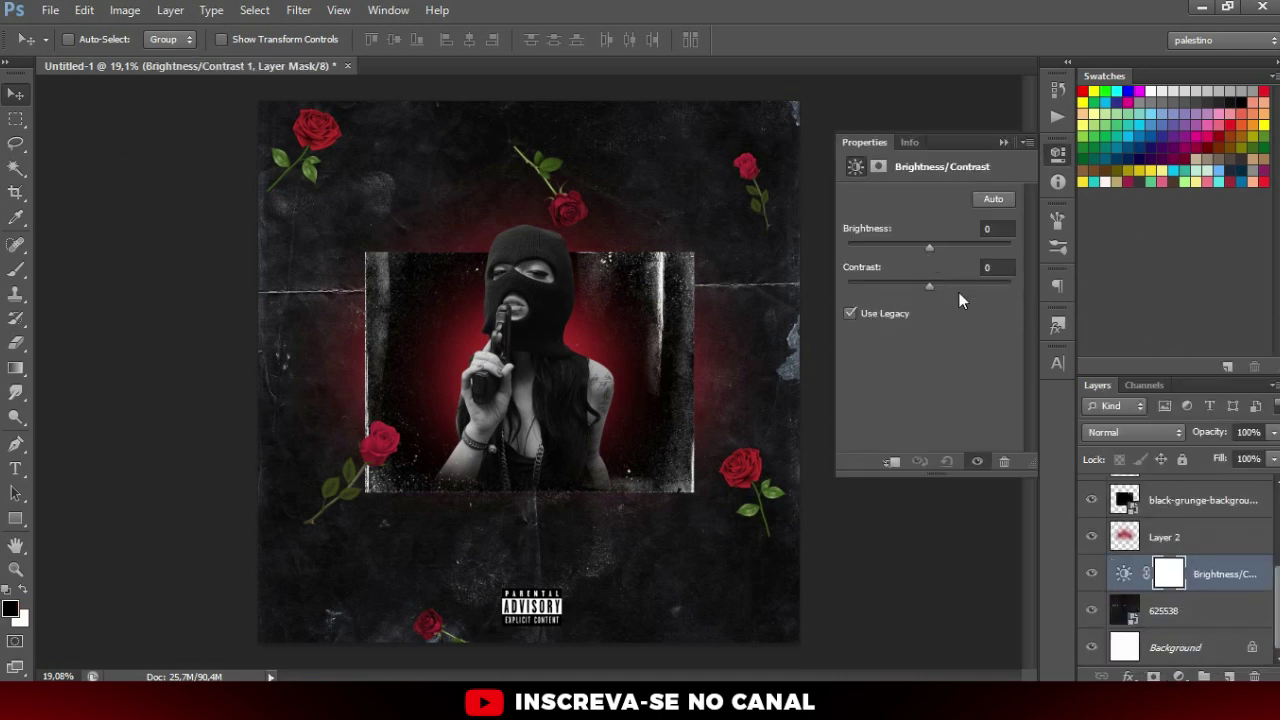
drag(935, 285, 931, 286)
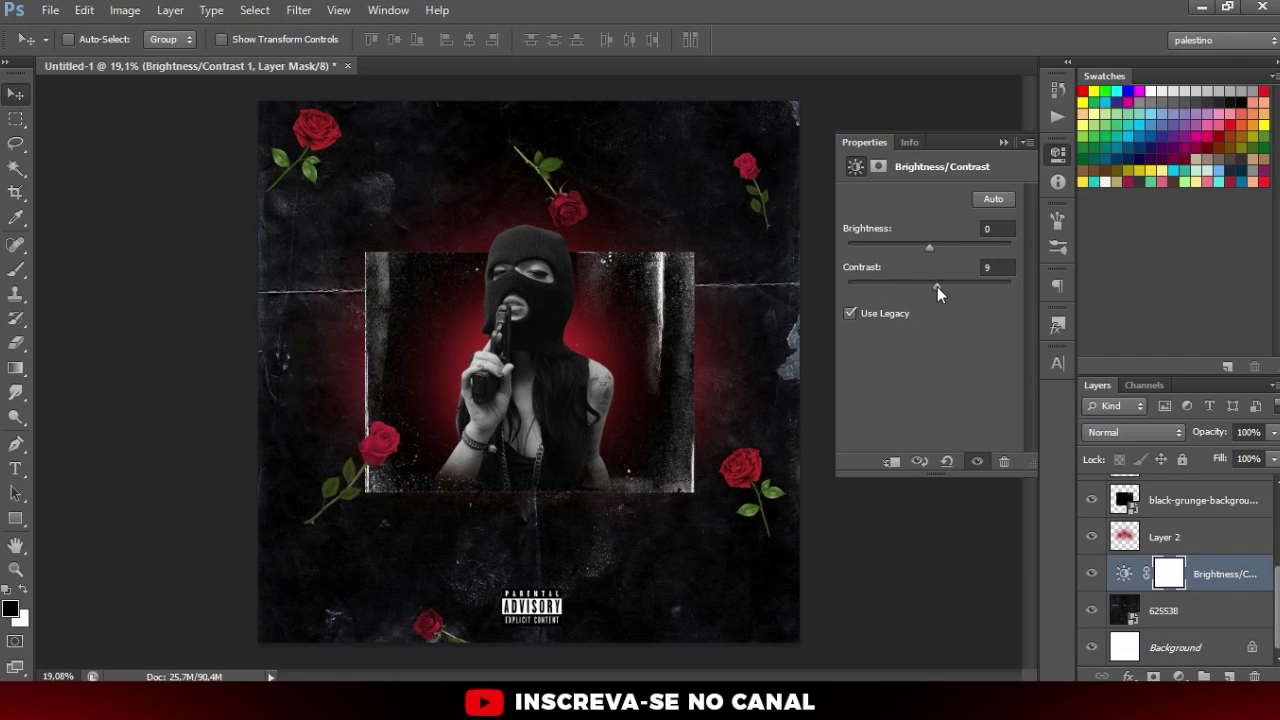
click(1003, 142)
scroll(790, 440, down, 2)
scroll(680, 420, down, 1)
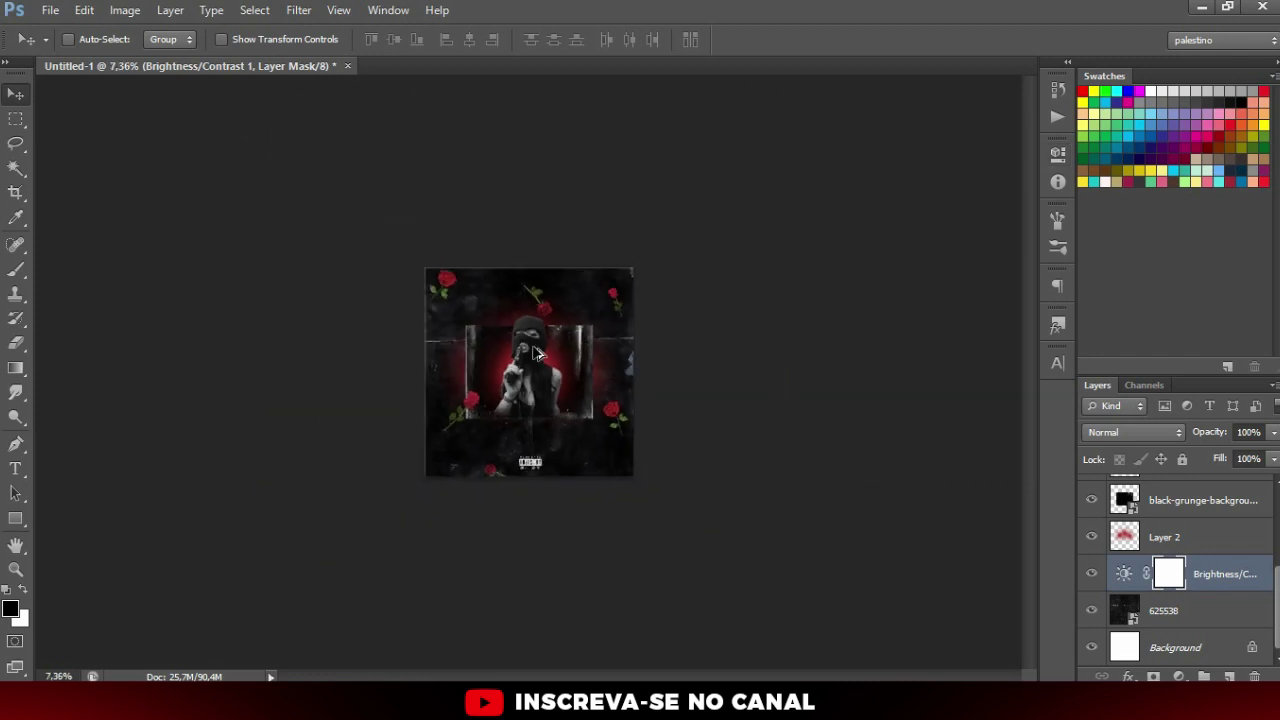
scroll(537, 377, up, 2)
scroll(558, 364, up, 2)
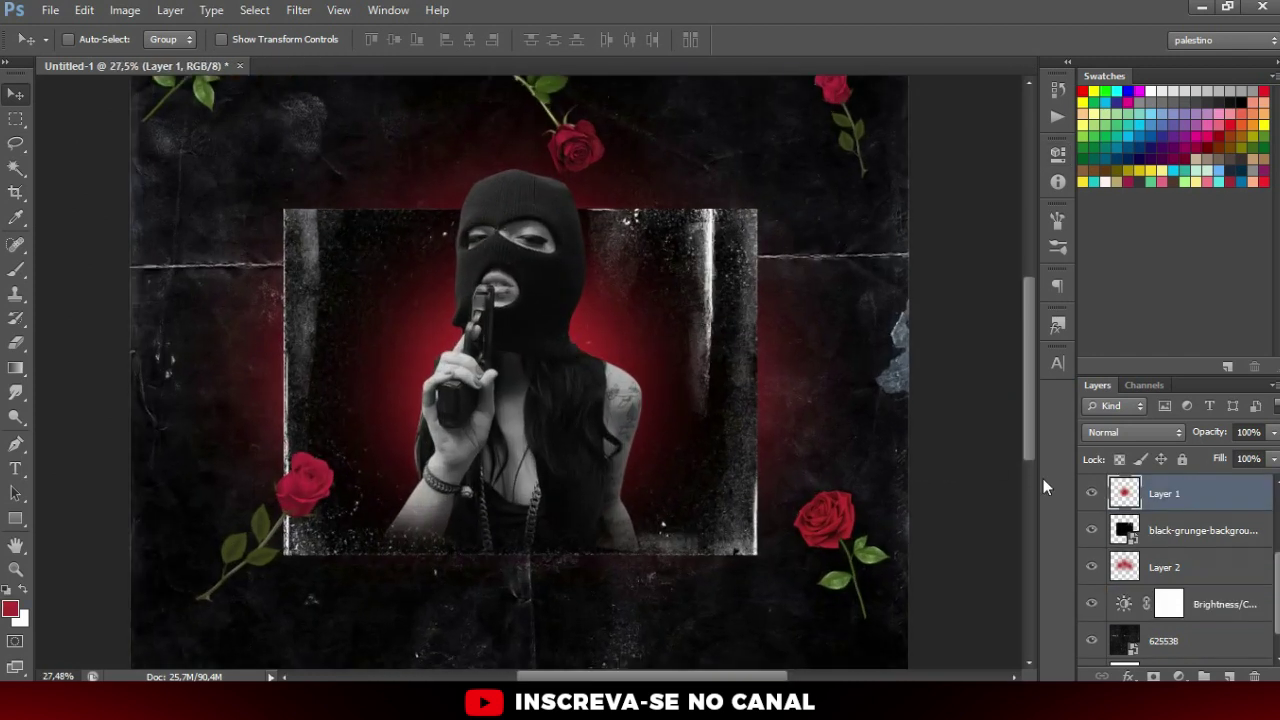
Step: Add Layer 3 in Screen mode and paint a 500px red glow over the hand and gun
click(1229, 676)
key(b)
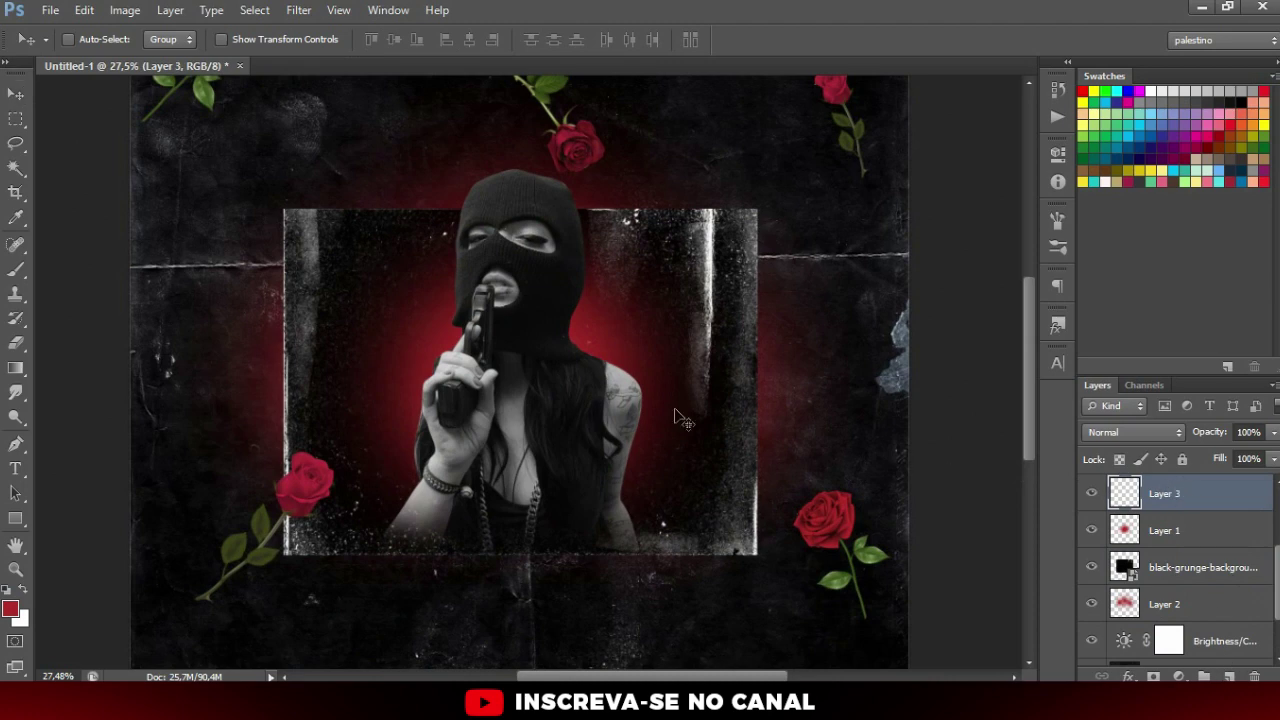
scroll(575, 310, up, 1)
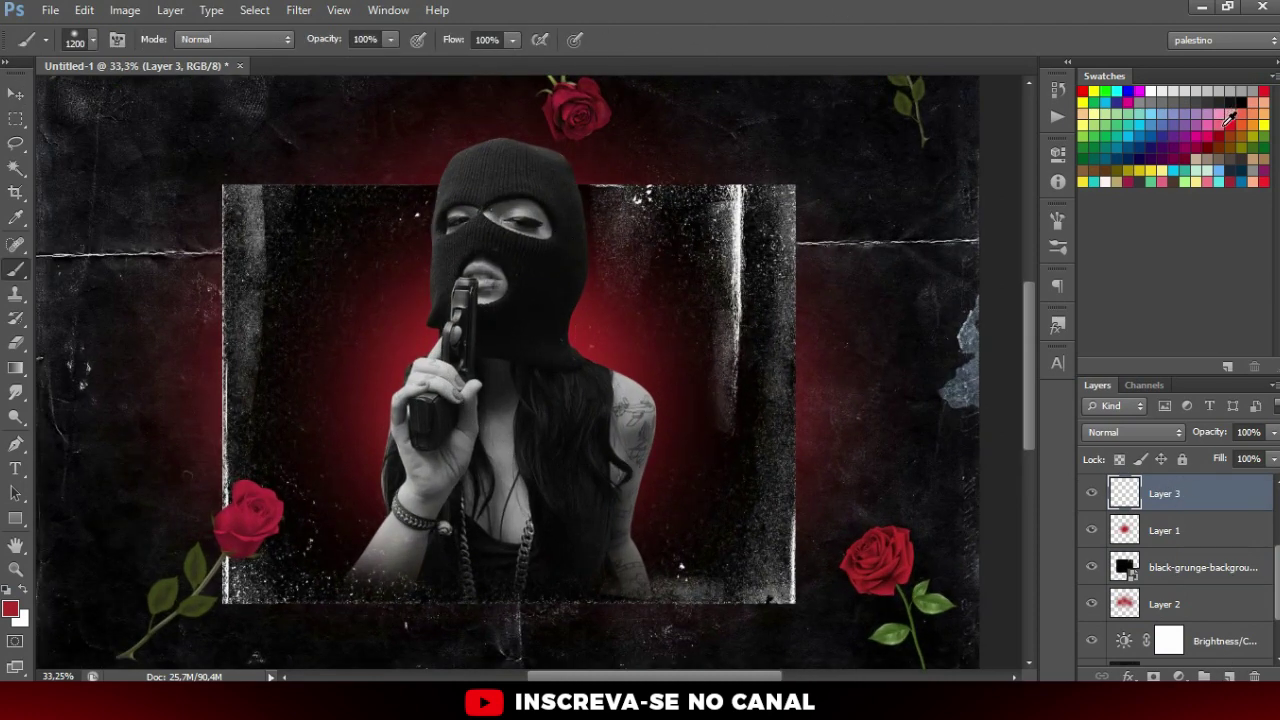
click(1170, 432)
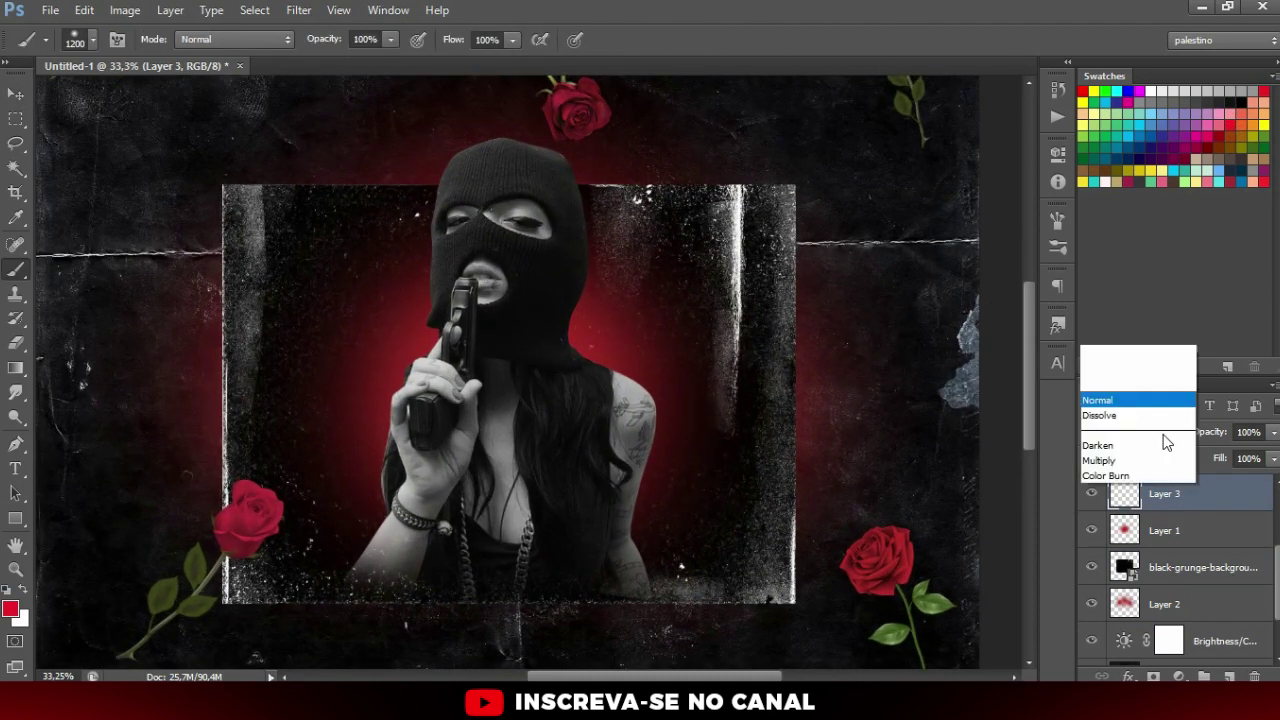
click(1116, 158)
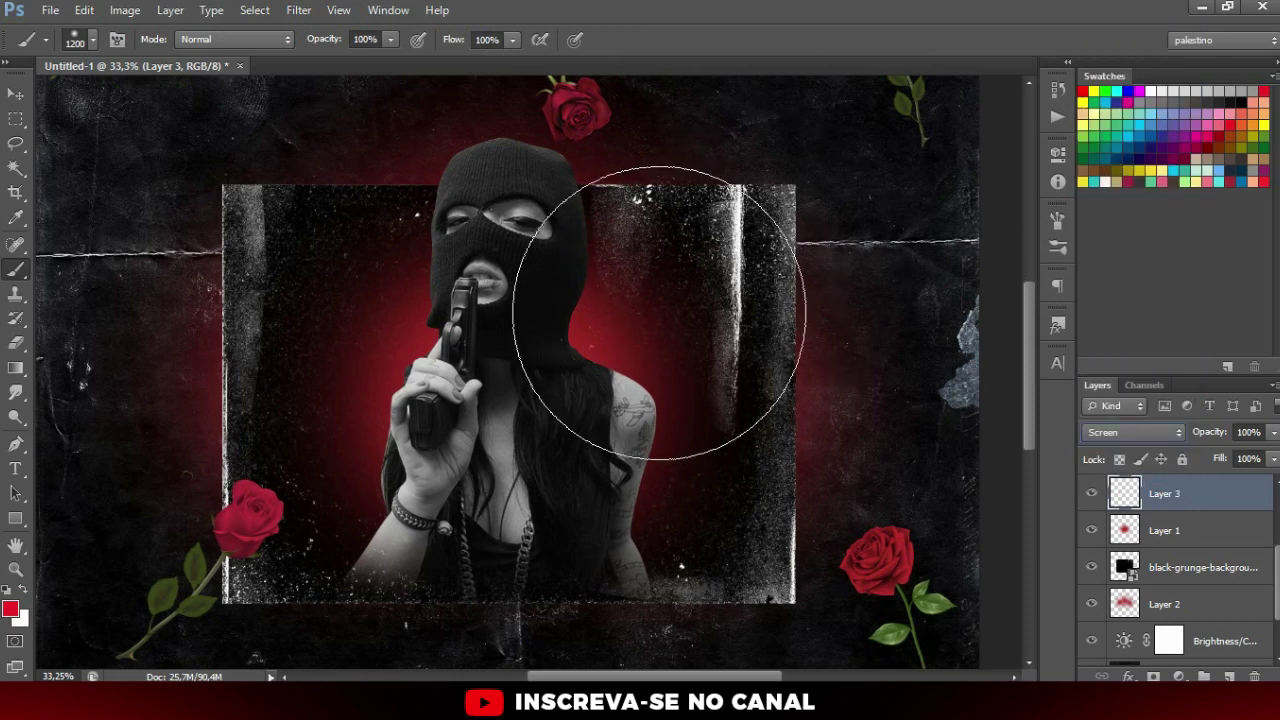
key(bracketleft)
key(bracketleft)
key(bracketleft)
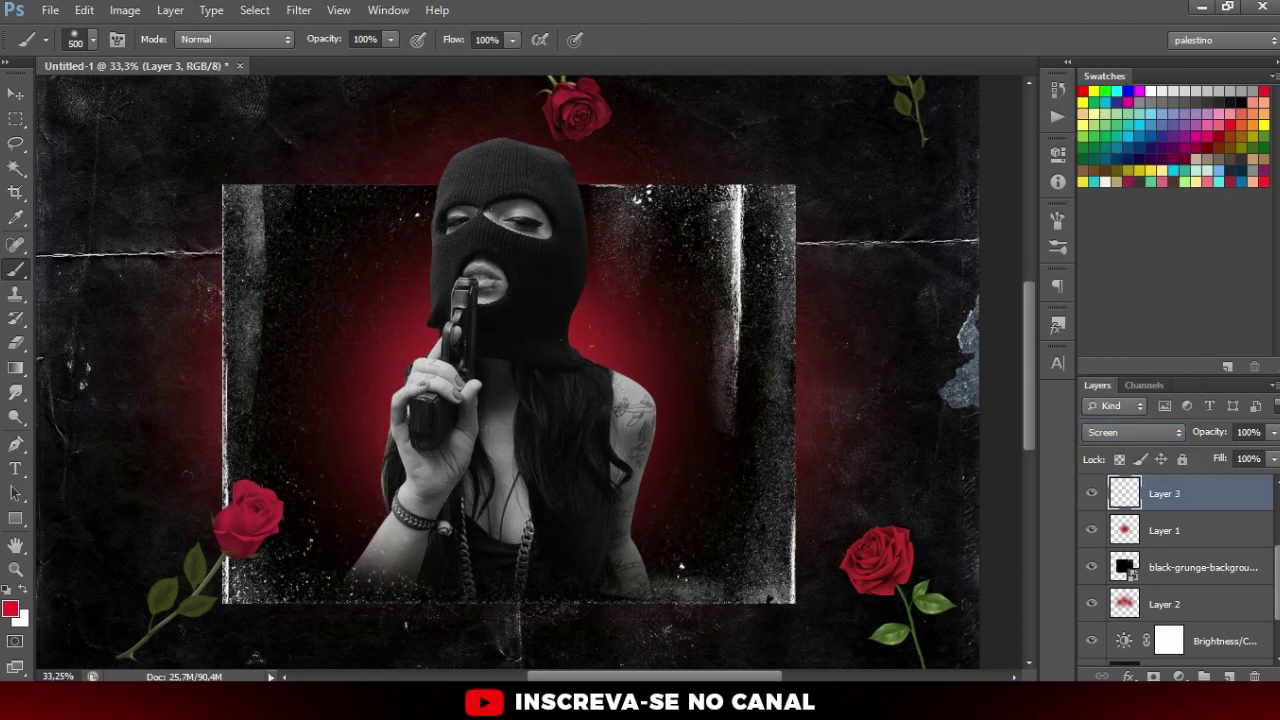
drag(564, 364, 455, 395)
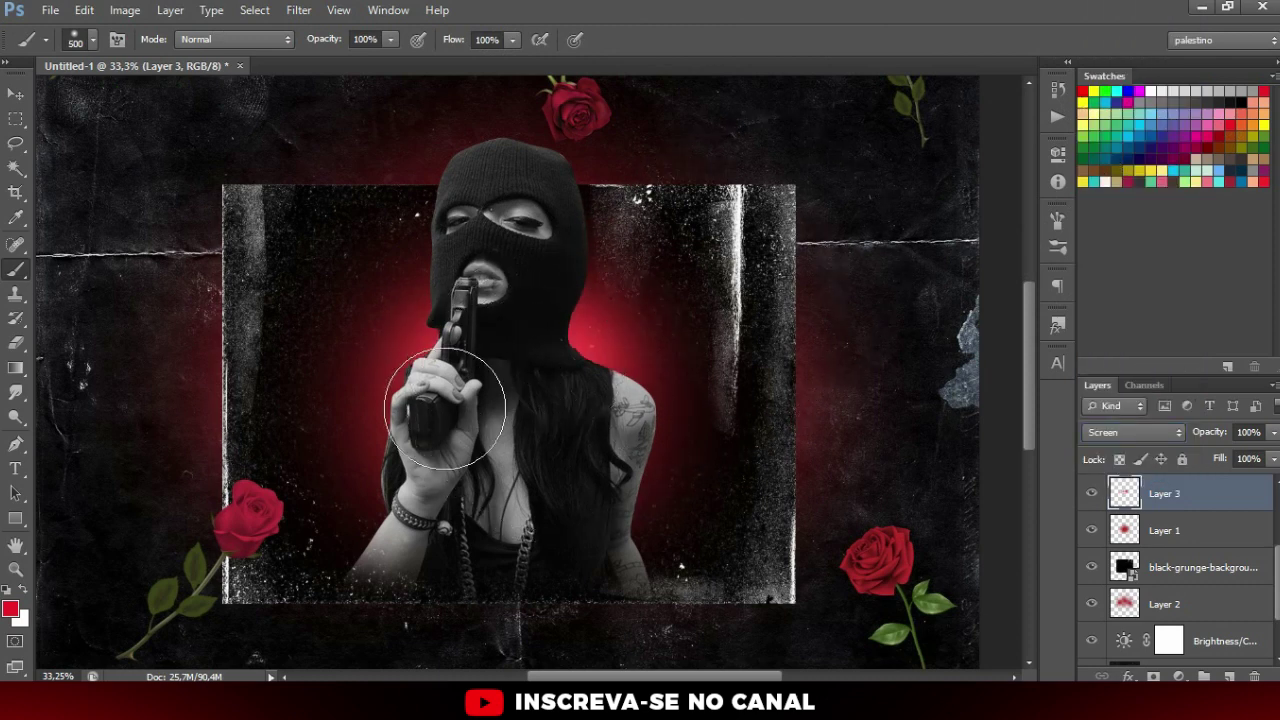
Step: Add Layer 4 above Layer 2 in Screen blend mode for extra glow around the photo
key(ctrl+0)
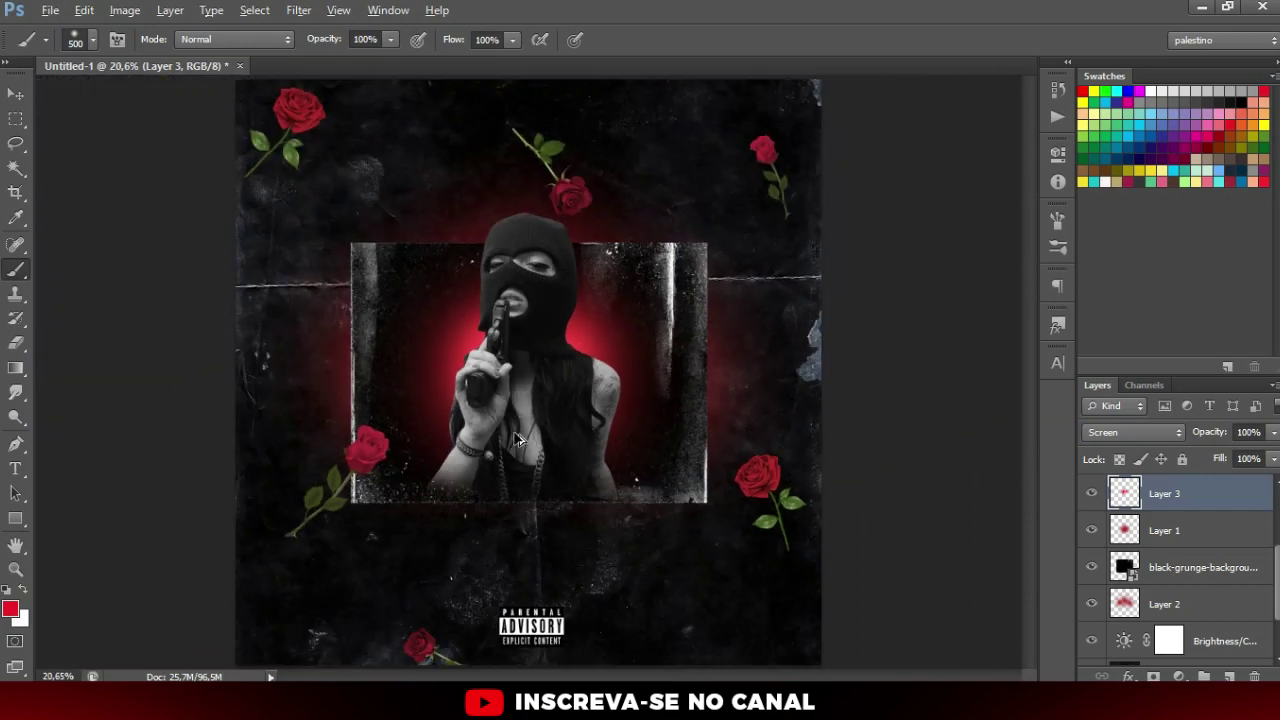
click(1172, 612)
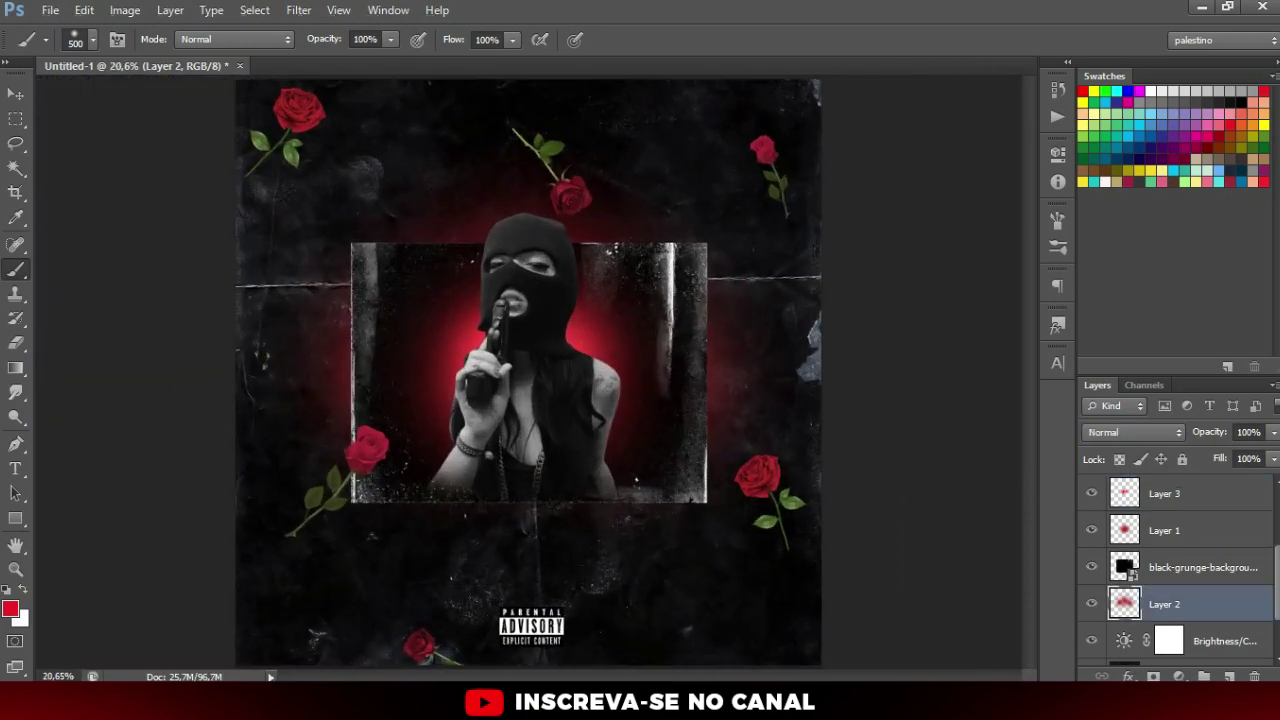
click(1229, 676)
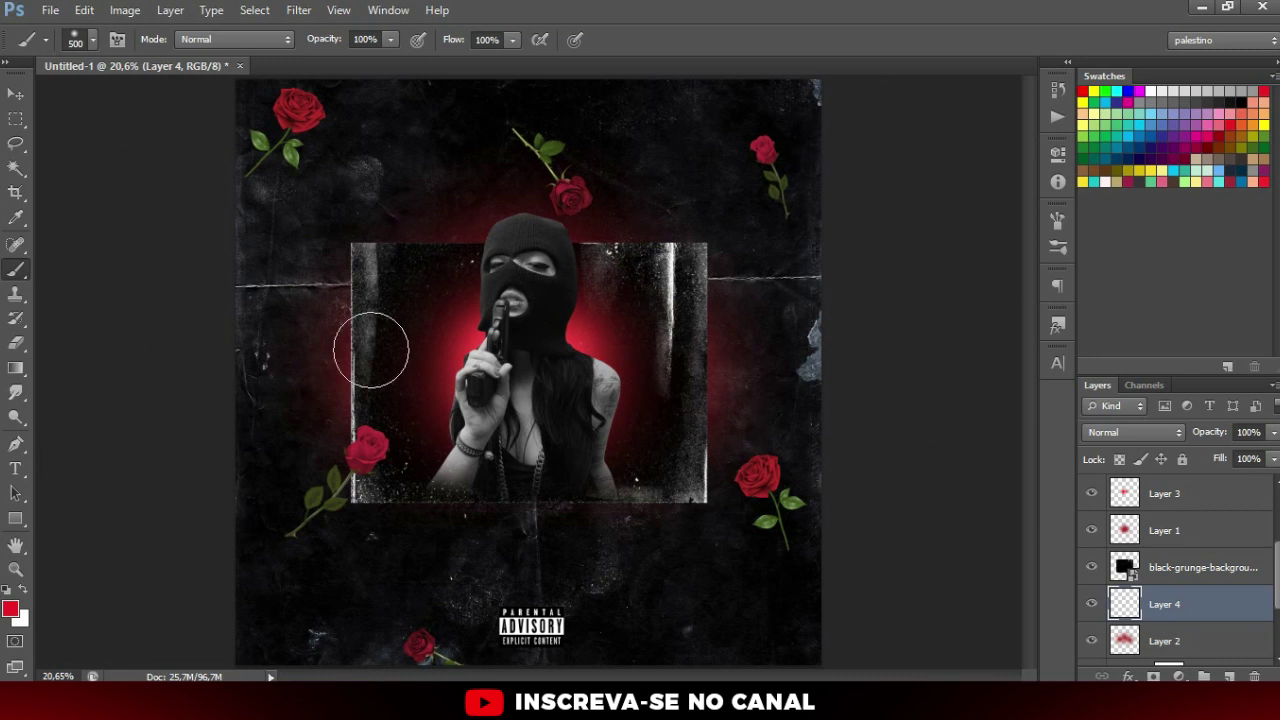
click(1143, 431)
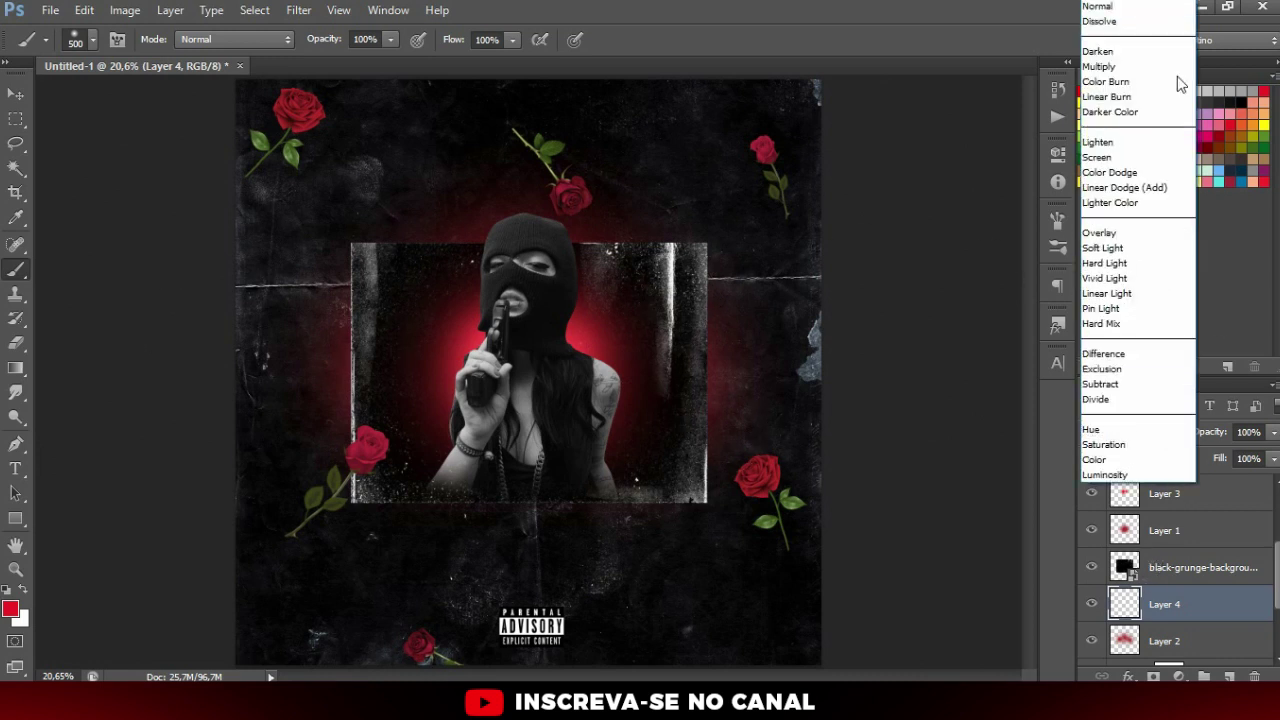
click(1101, 158)
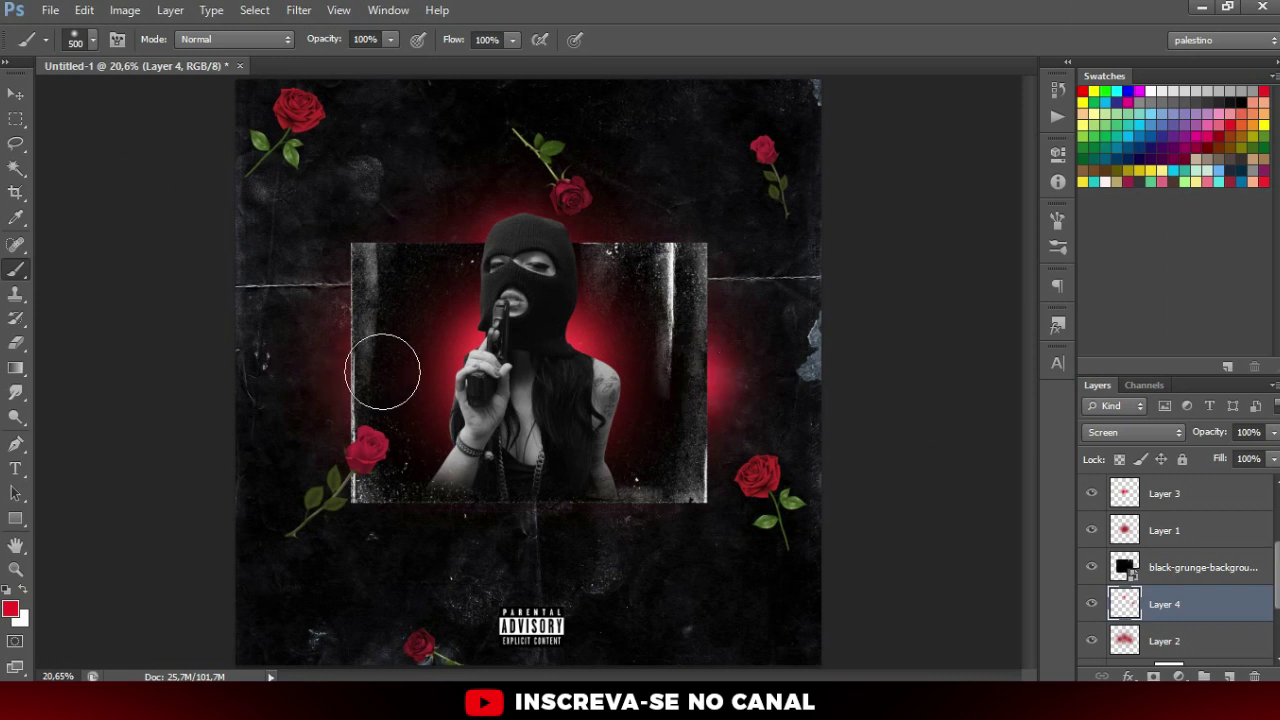
scroll(380, 375, down, 2)
scroll(580, 400, down, 2)
scroll(583, 400, down, 1)
scroll(540, 388, up, 1)
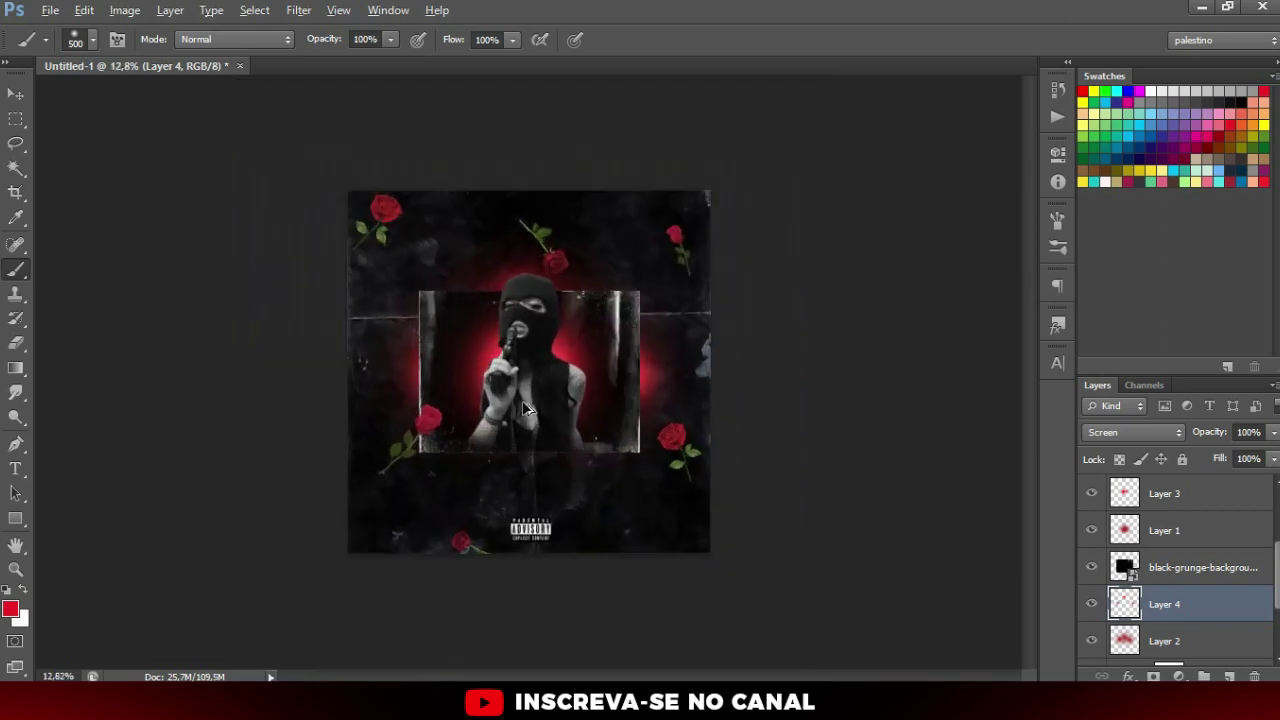
scroll(530, 480, up, 1)
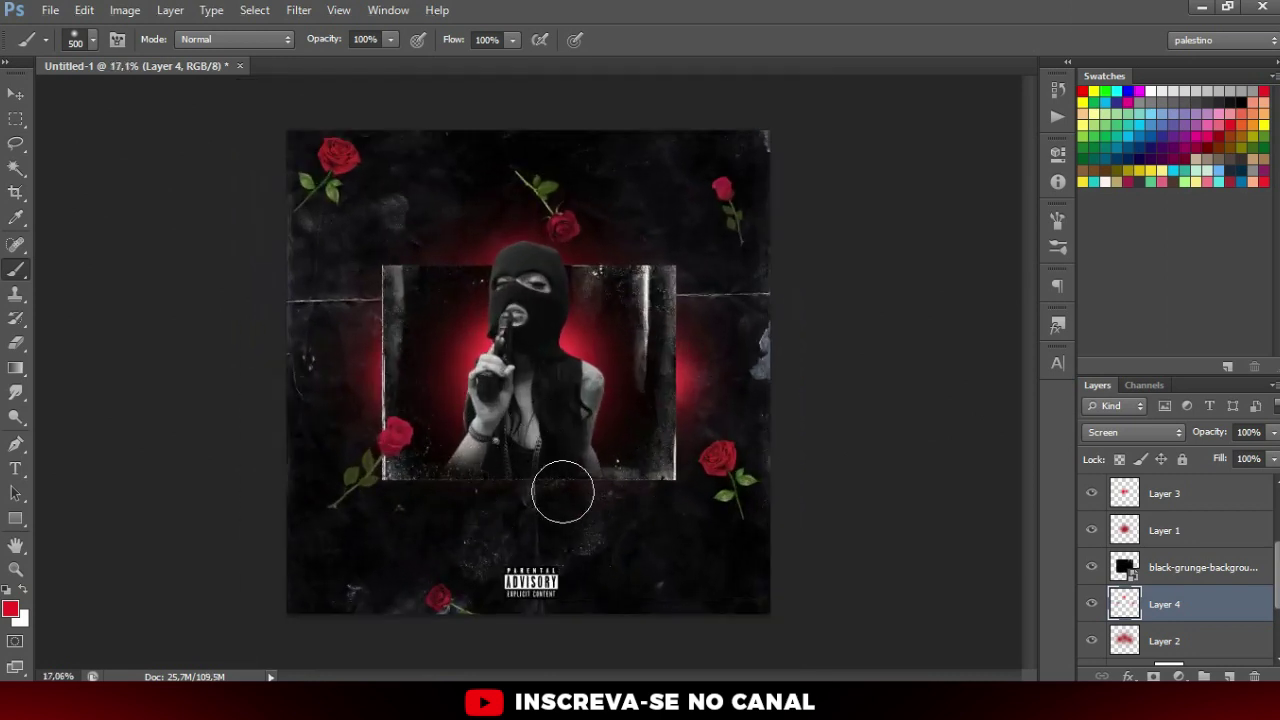
key(v)
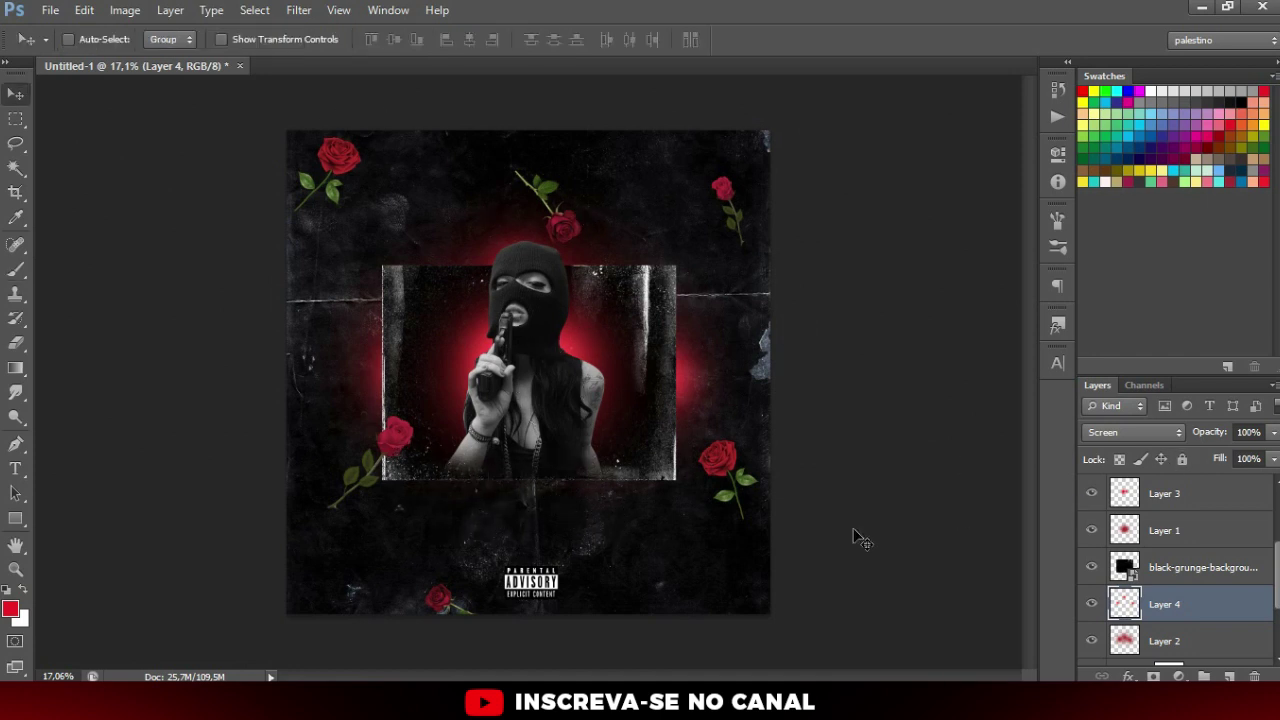
scroll(1233, 567, up, 3)
Step: Start a red 'Thug' text layer just below the photo, above the Hue/Saturation layer
click(1237, 493)
key(ctrl+plus)
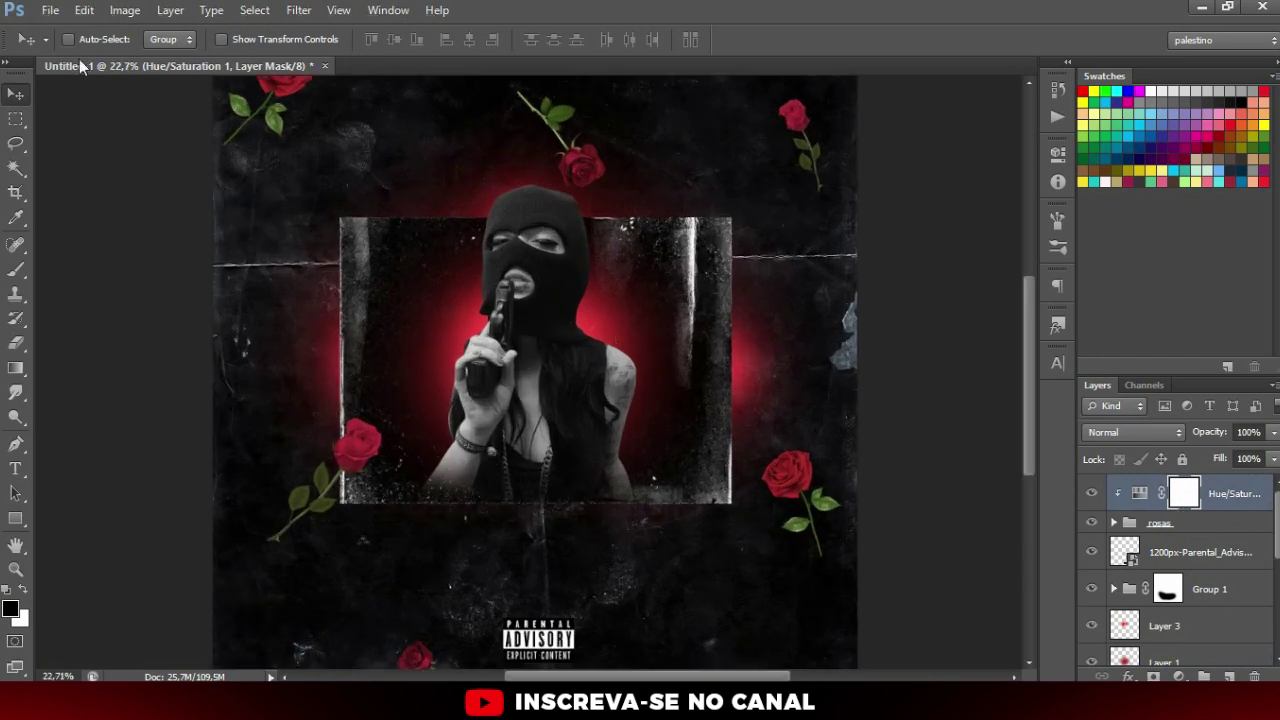
key(t)
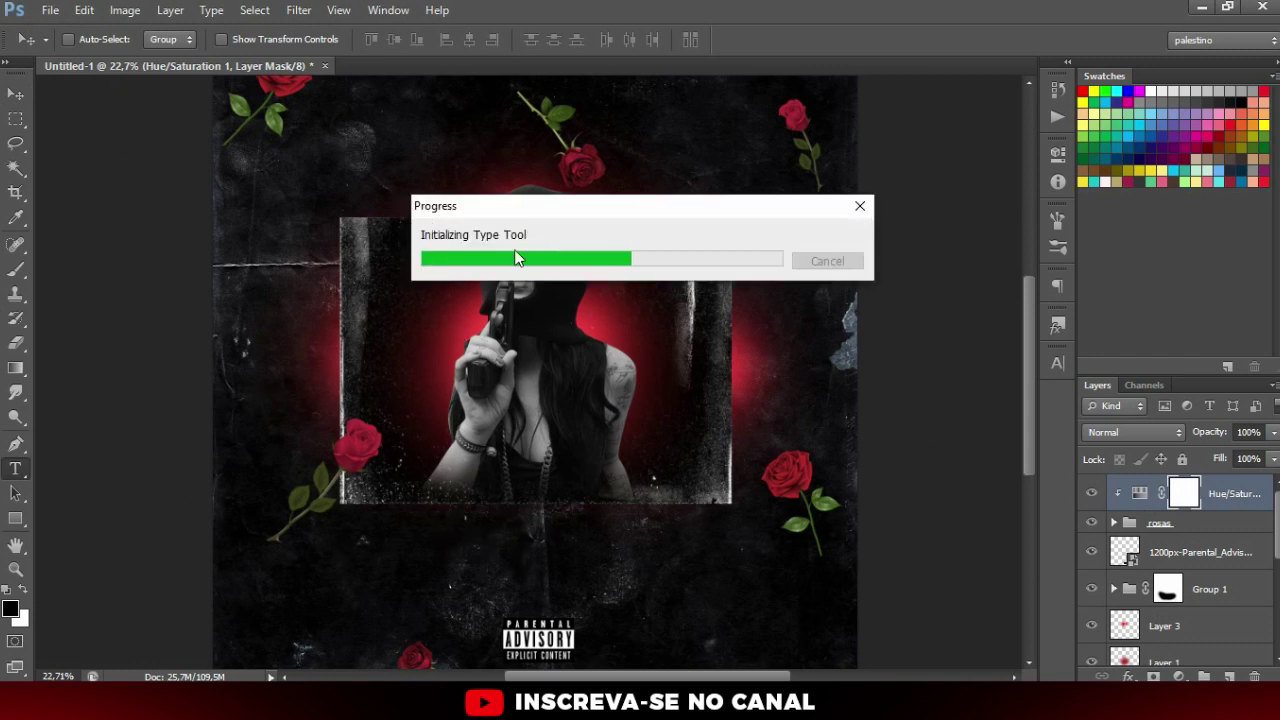
click(471, 516)
text(Thug)
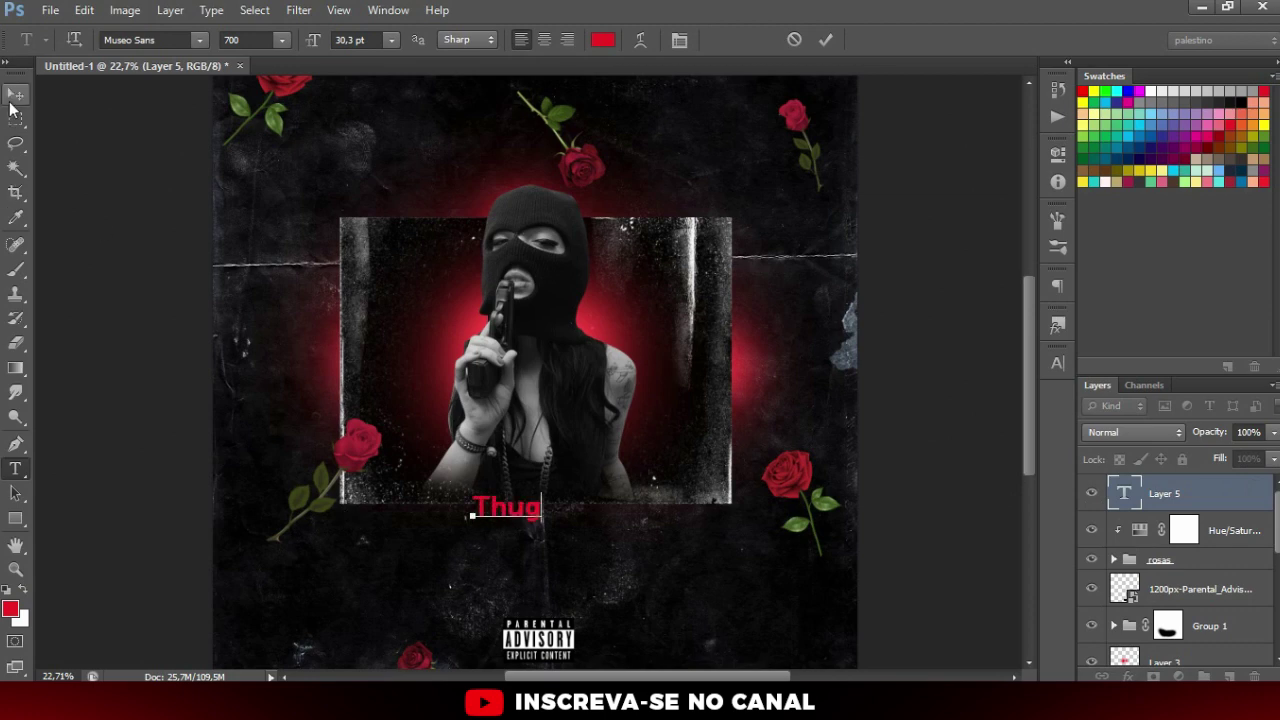
Step: Set the Thug text in the Billion Stars Personal Use script font
key(ctrl+a)
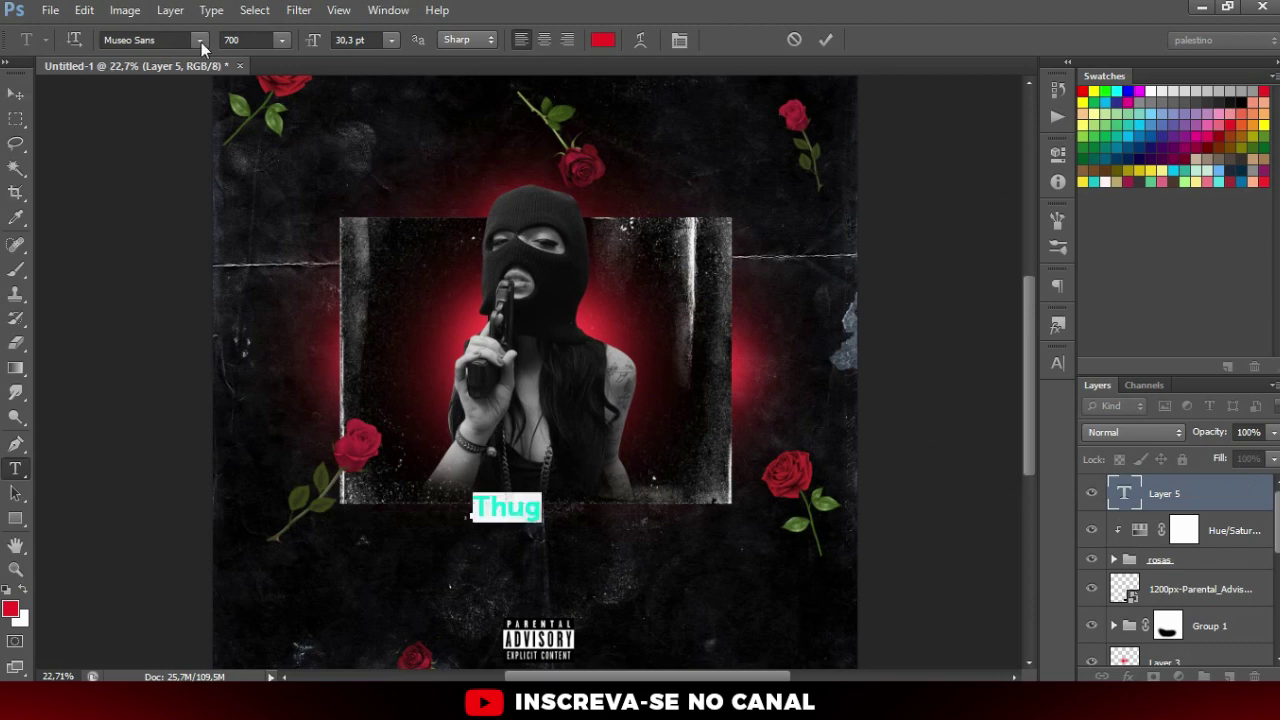
click(201, 42)
scroll(374, 332, down, 3)
scroll(387, 335, down, 1)
scroll(350, 325, down, 2)
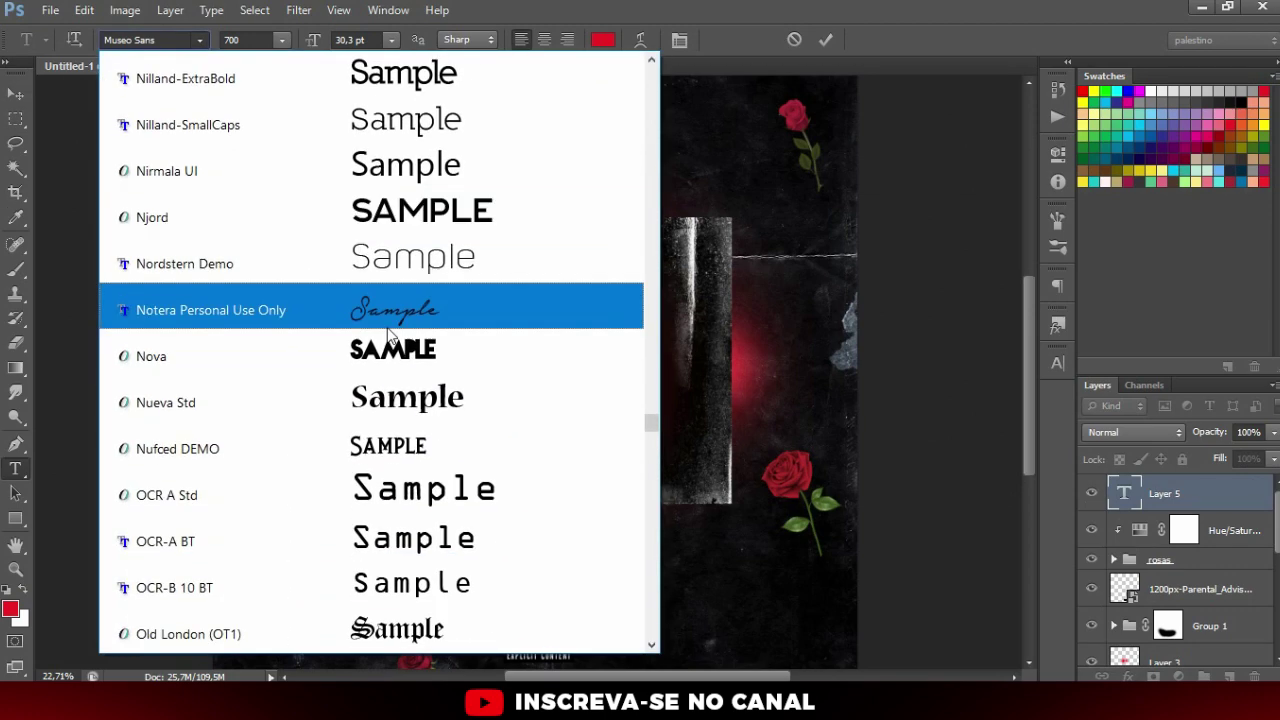
scroll(310, 310, down, 1)
scroll(325, 325, down, 2)
scroll(334, 342, down, 2)
scroll(334, 342, down, 2)
scroll(334, 342, down, 1)
scroll(334, 342, down, 1)
scroll(336, 344, down, 1)
scroll(336, 344, down, 2)
scroll(336, 344, down, 1)
scroll(336, 344, down, 1)
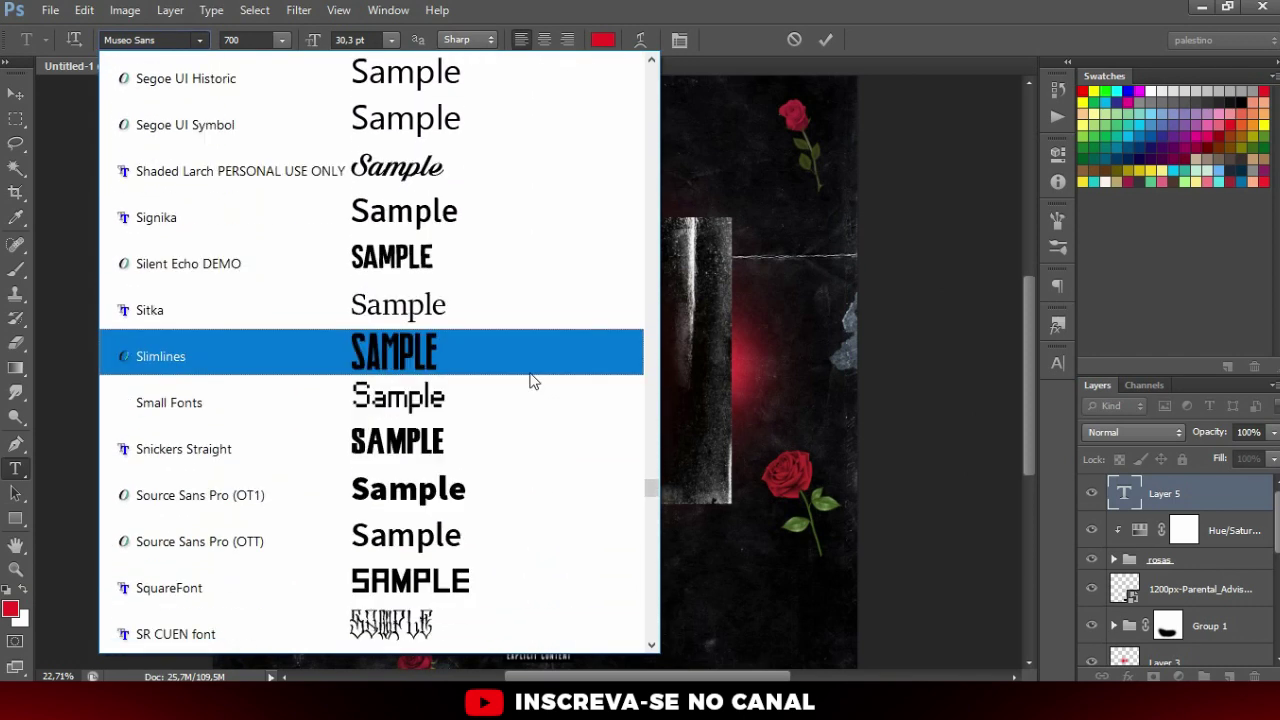
scroll(570, 458, down, 2)
scroll(575, 454, down, 1)
scroll(575, 454, down, 2)
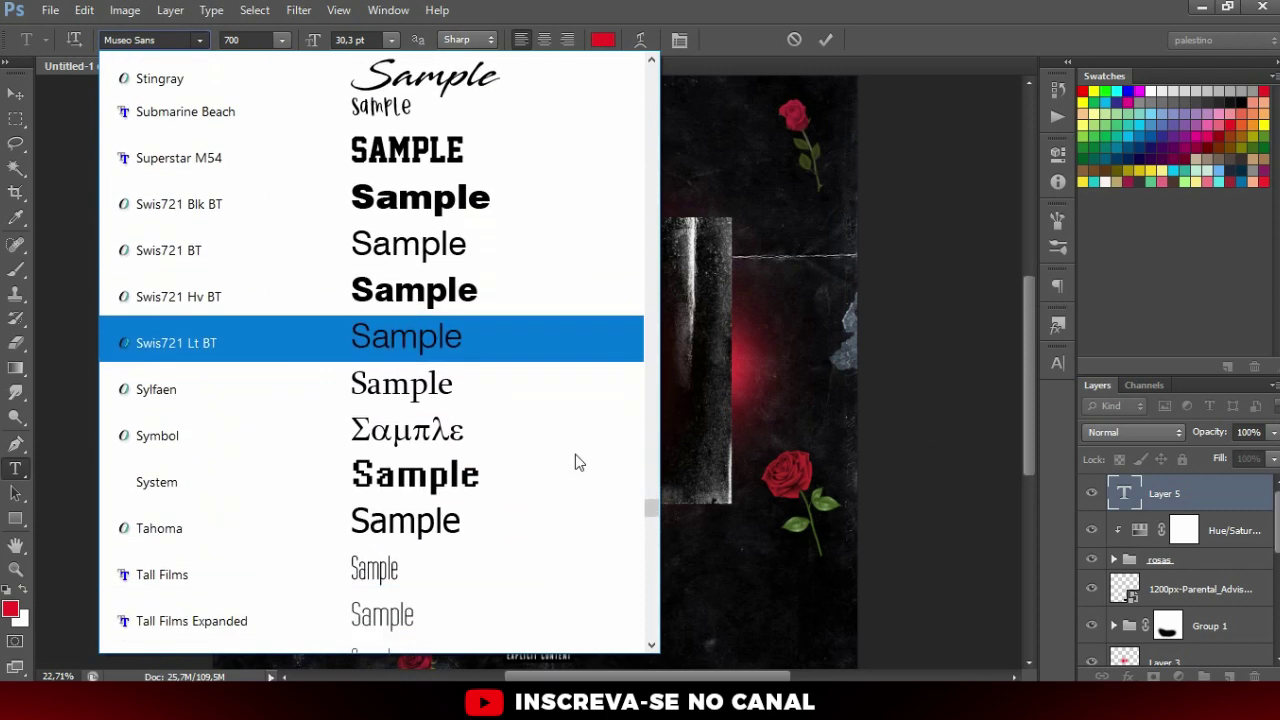
scroll(575, 462, down, 2)
scroll(575, 462, down, 1)
scroll(575, 460, down, 2)
scroll(575, 460, down, 1)
scroll(575, 460, down, 3)
scroll(575, 458, down, 1)
scroll(575, 458, down, 2)
scroll(575, 458, down, 2)
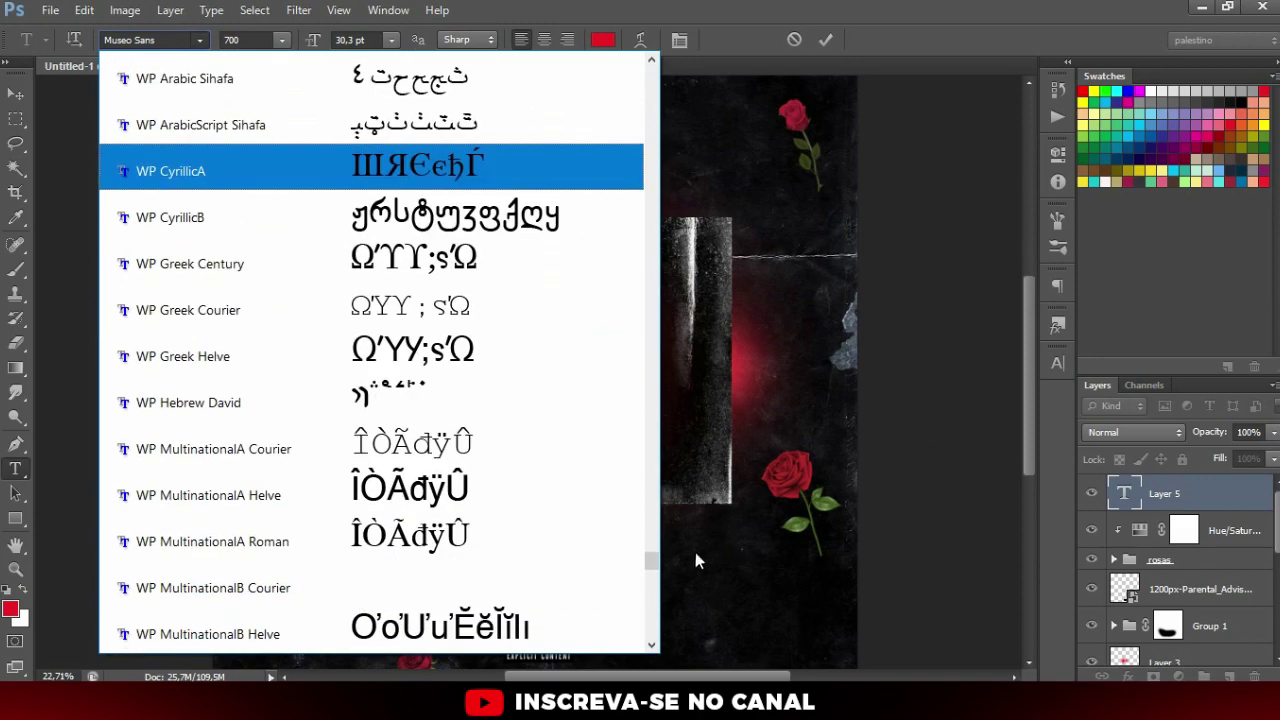
drag(655, 567, 645, 62)
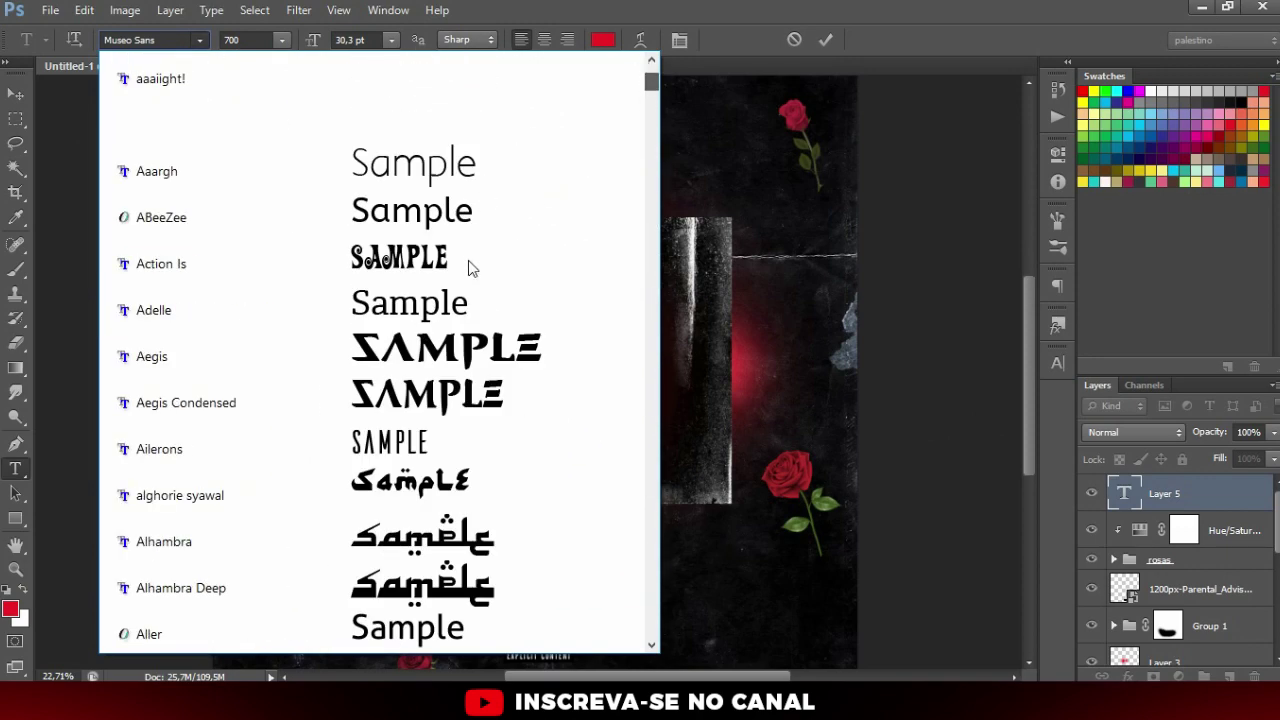
scroll(478, 395, down, 2)
scroll(480, 403, down, 1)
scroll(486, 417, down, 1)
scroll(489, 418, down, 2)
scroll(489, 418, down, 10)
scroll(491, 418, down, 3)
scroll(491, 418, down, 1)
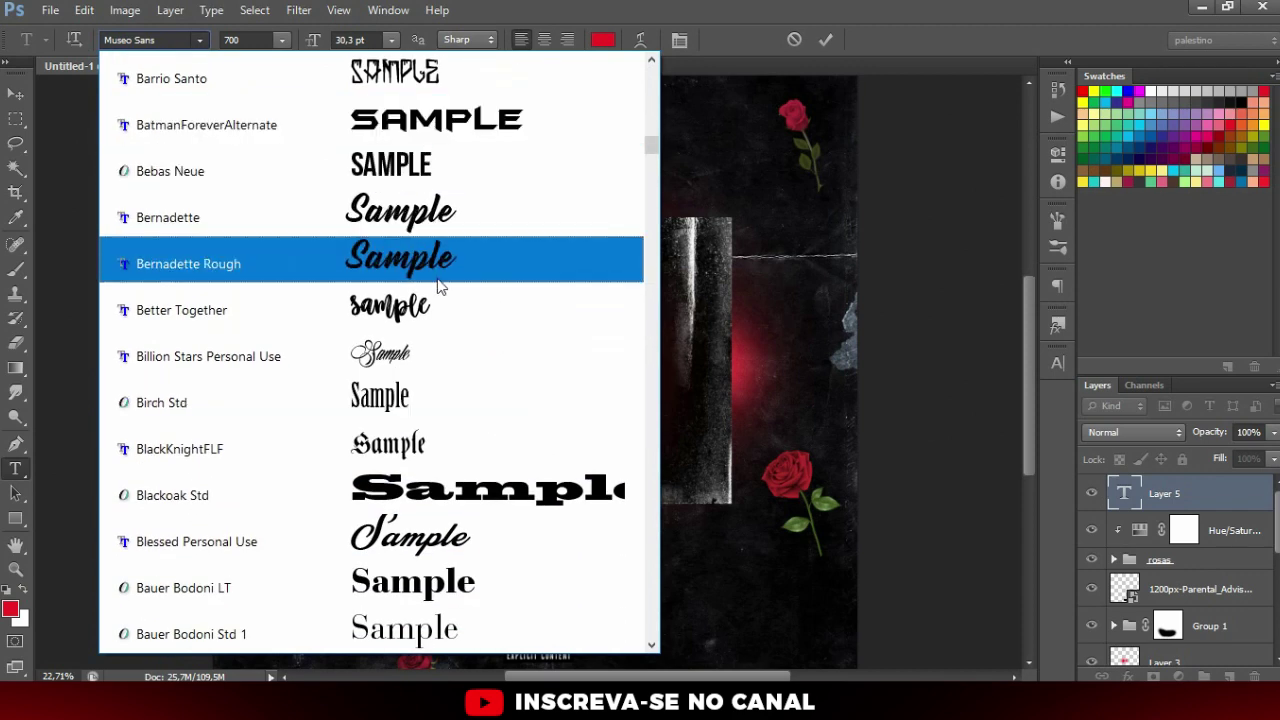
click(428, 348)
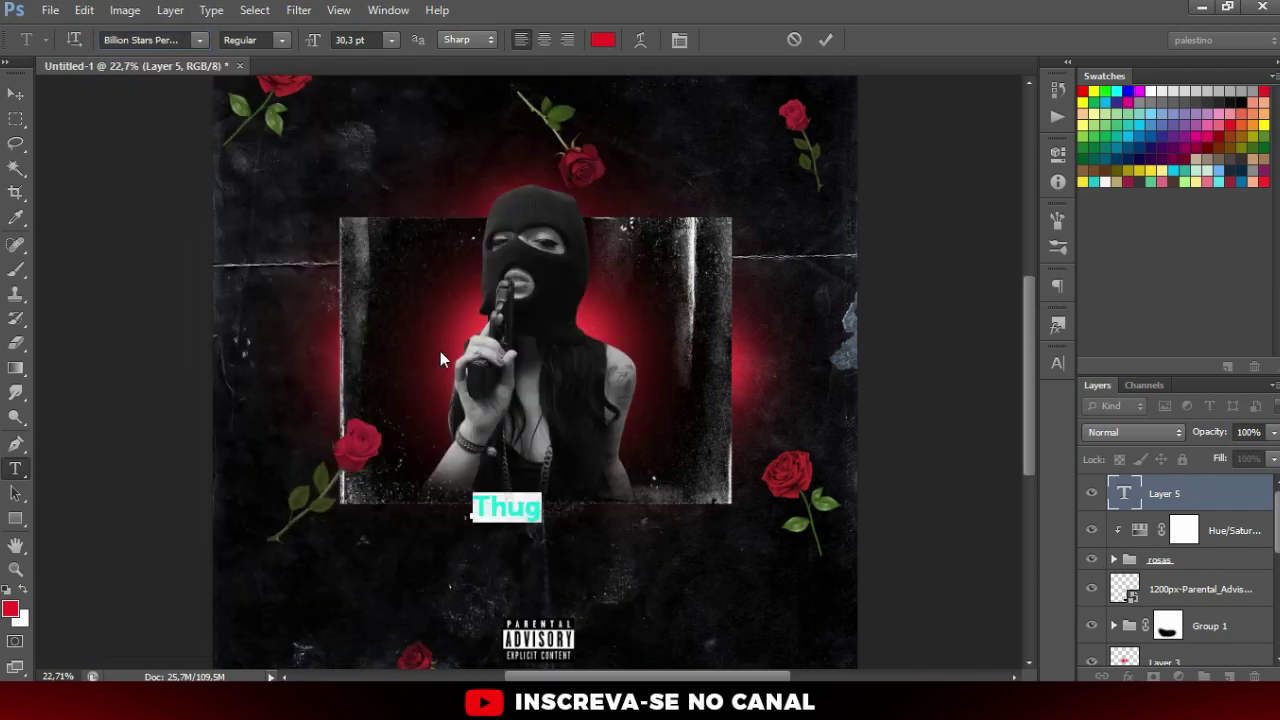
click(15, 93)
key(ctrl+t)
Step: Enlarge Thug to about 602% and nudge it slightly left
drag(516, 492, 634, 433)
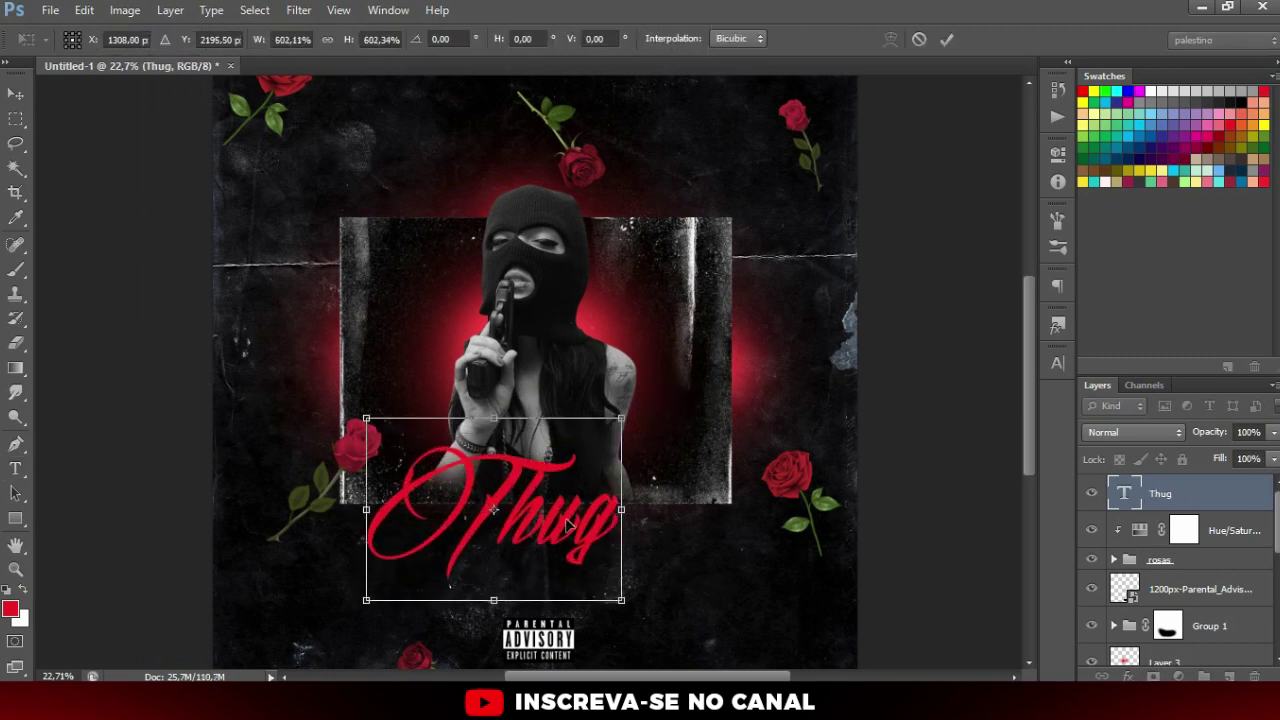
key(Return)
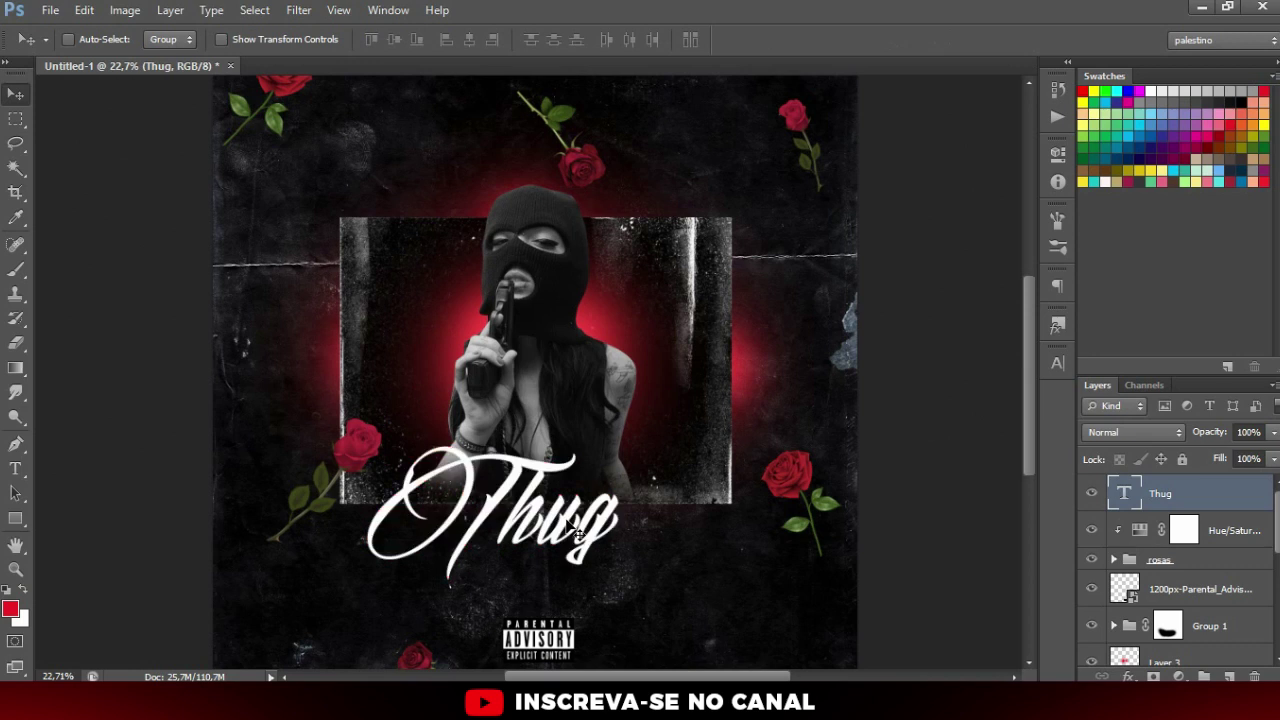
scroll(615, 545, down, 1)
drag(567, 527, 537, 532)
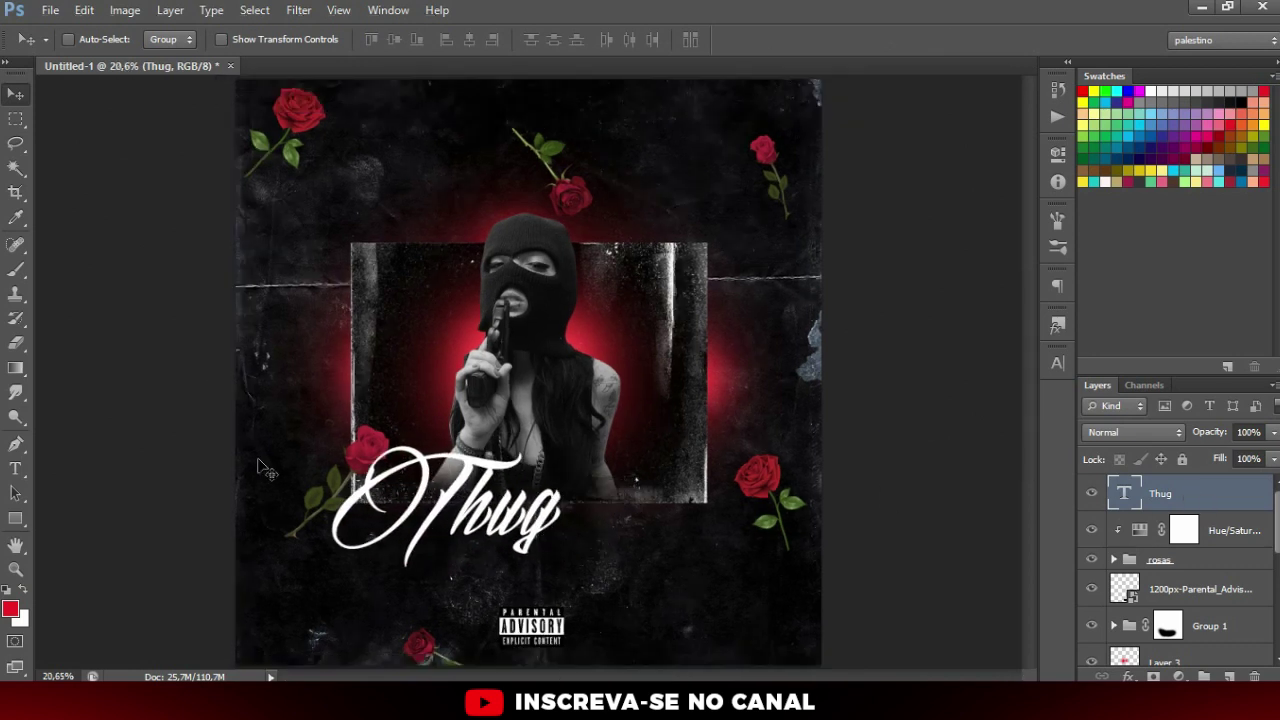
Step: Move the Thug layer below the rosas group and Alt-drag a copy down-right
drag(1197, 513, 1198, 566)
drag(482, 530, 472, 531)
scroll(549, 521, down, 1)
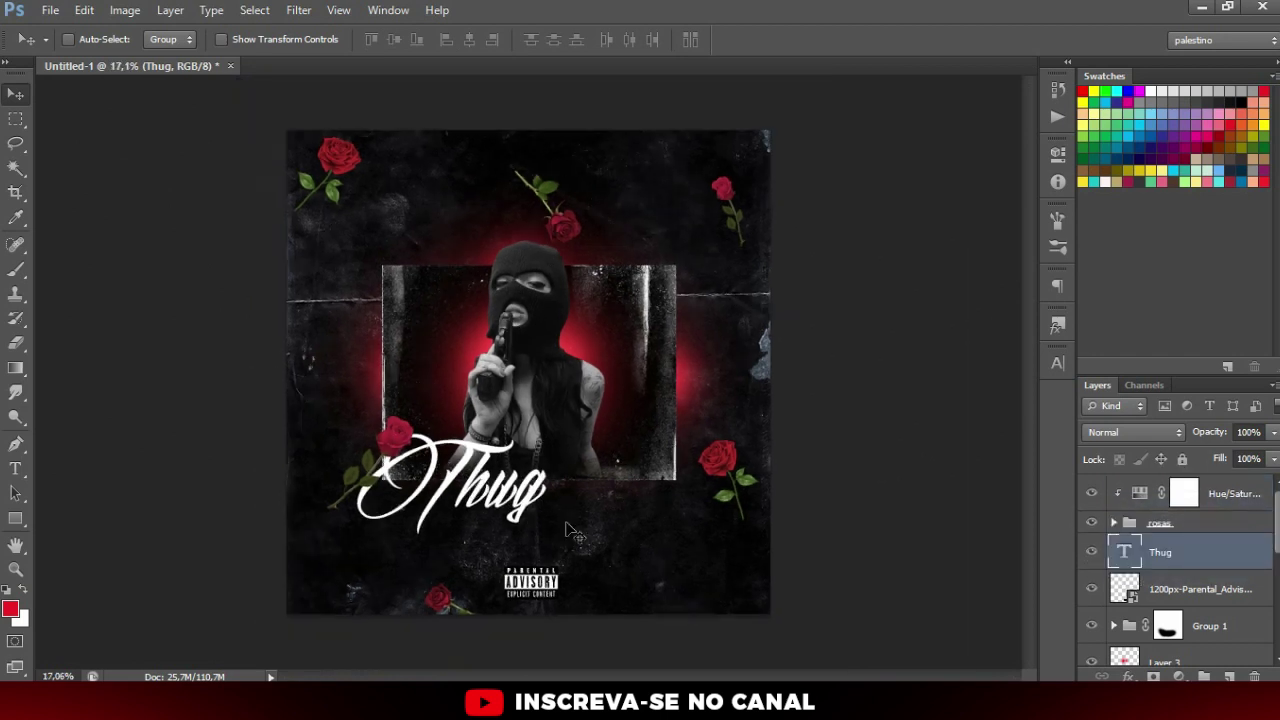
scroll(549, 521, up, 1)
drag(488, 477, 633, 553)
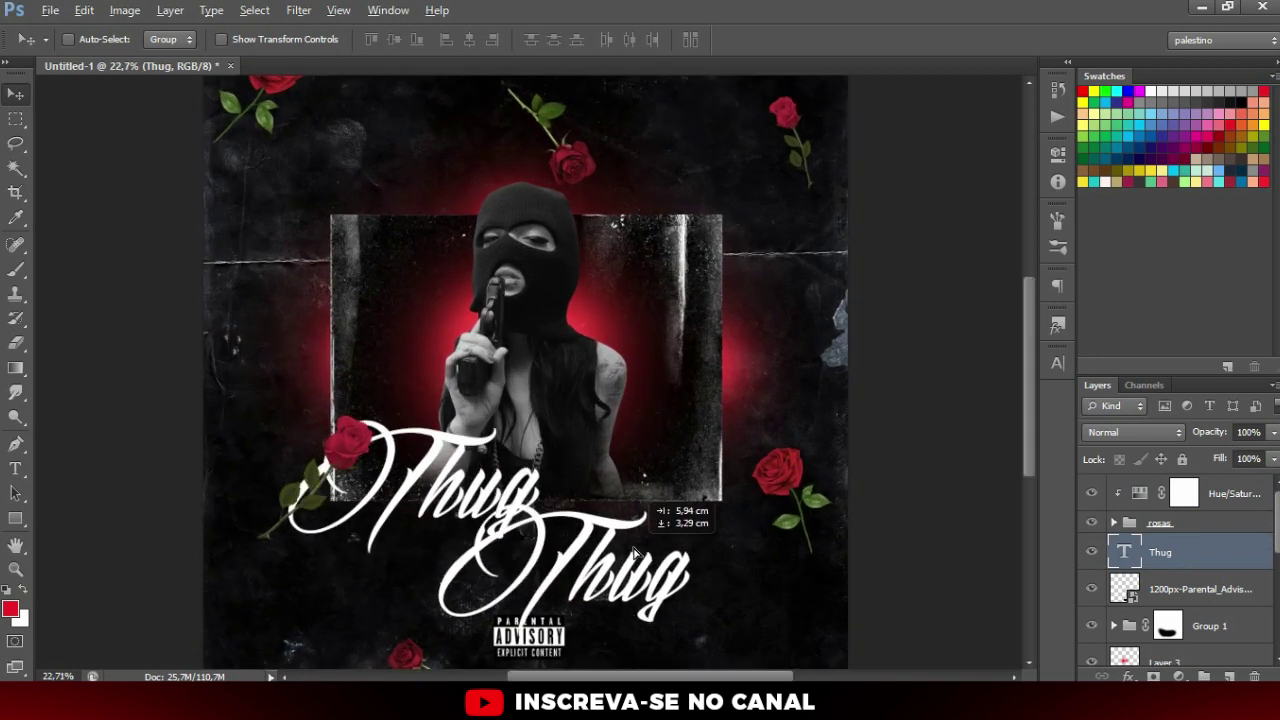
Step: Retype the duplicated text layer to read 'Love'
key(t)
click(617, 541)
text(a)
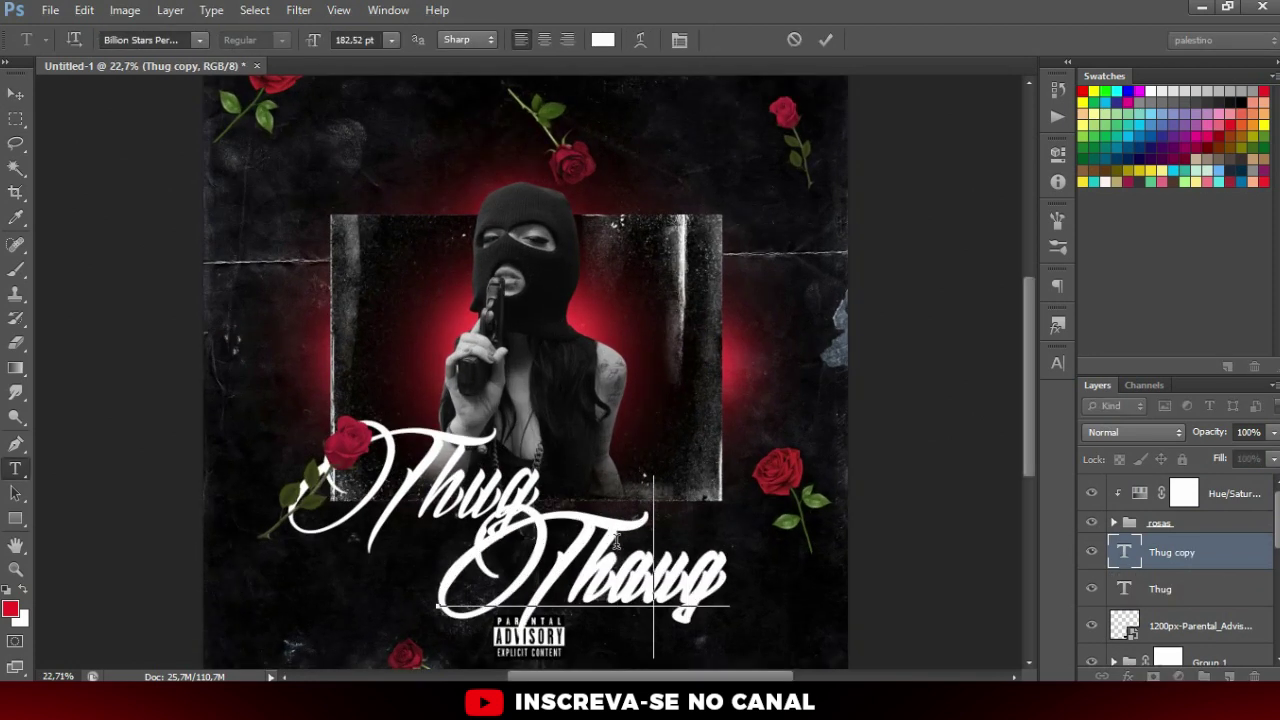
key(Delete)
key(Delete)
text(Love)
key(ctrl+a)
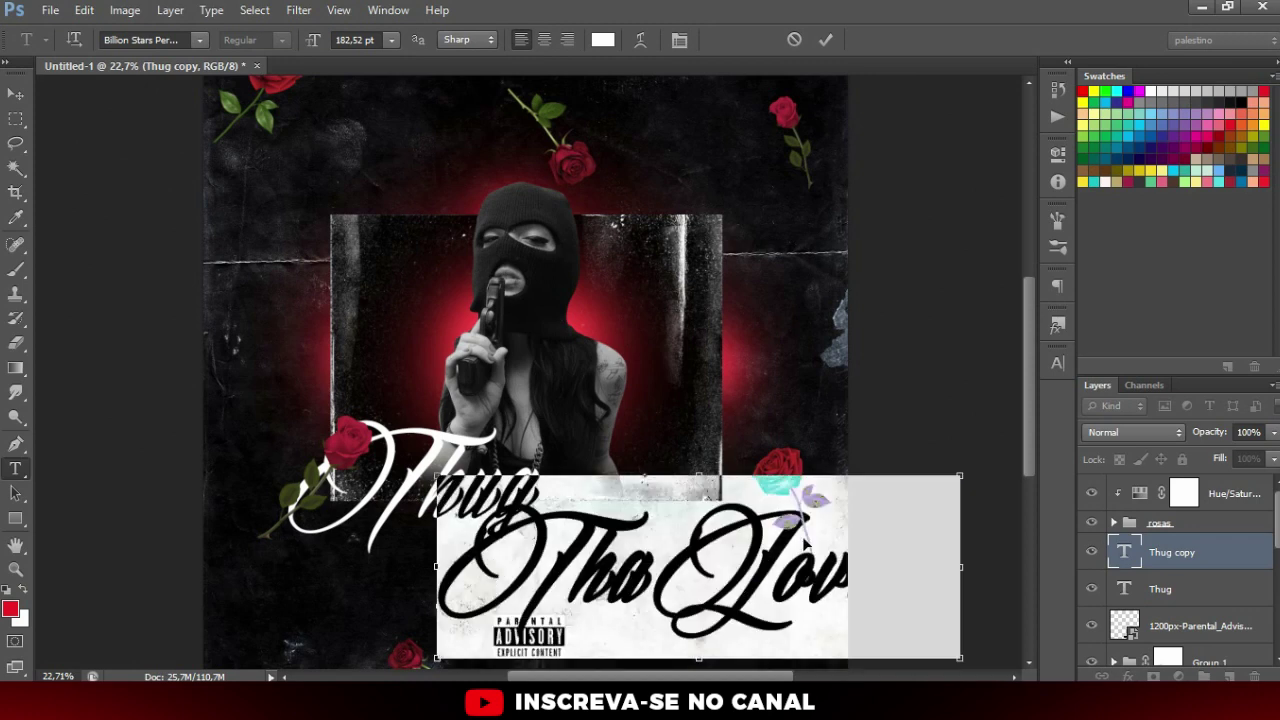
text(lovealO)
key(ctrl+a)
text(Olove)
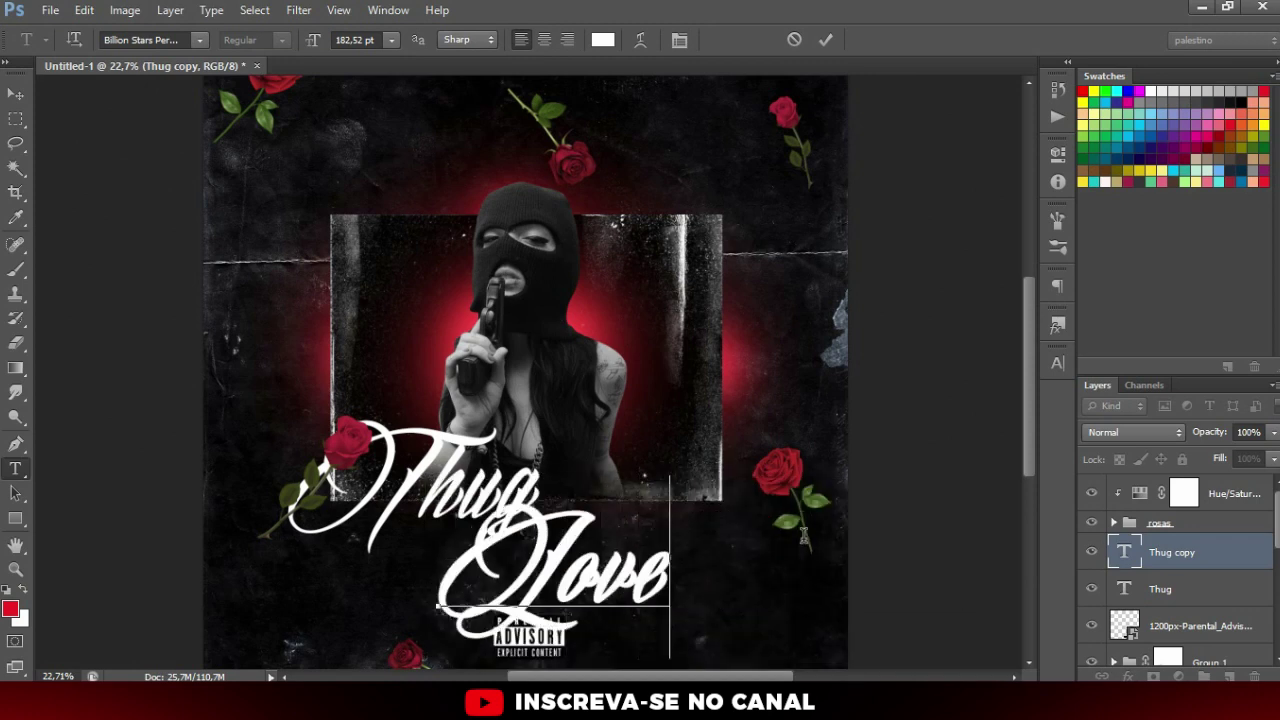
click(1173, 550)
Step: Turn off Faux Bold on both the Love and Thug layers
click(1057, 362)
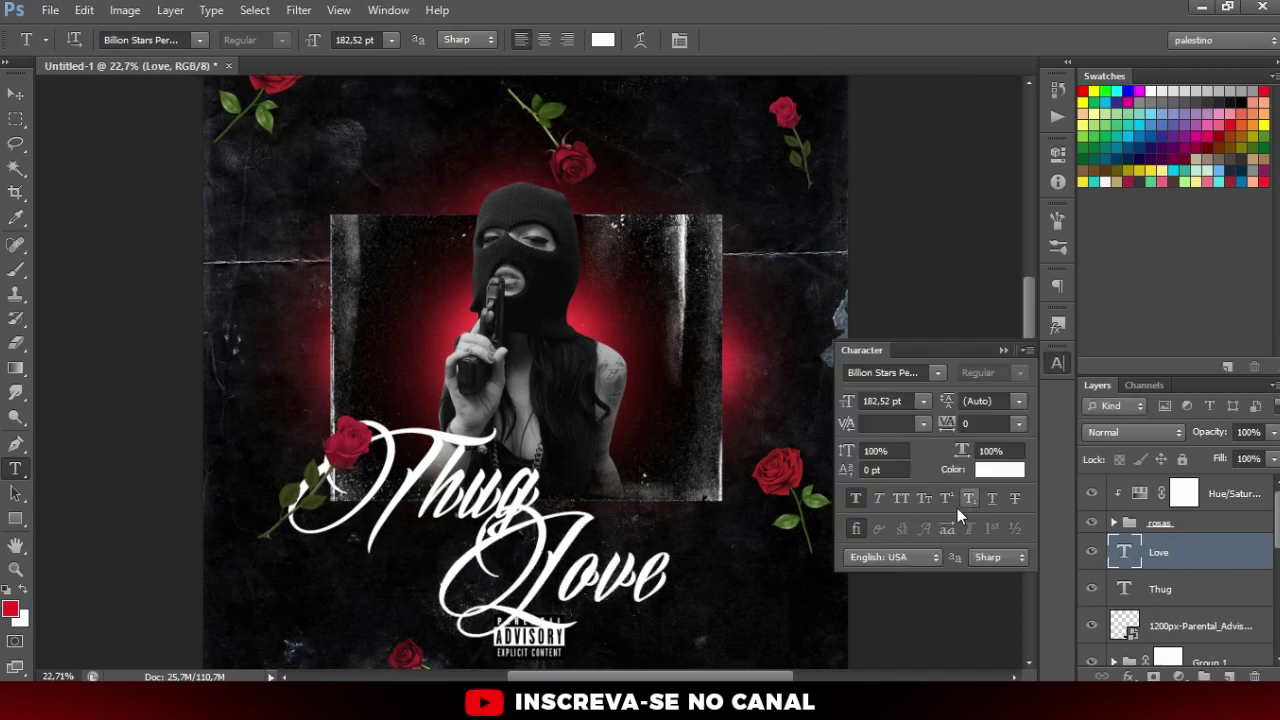
click(856, 500)
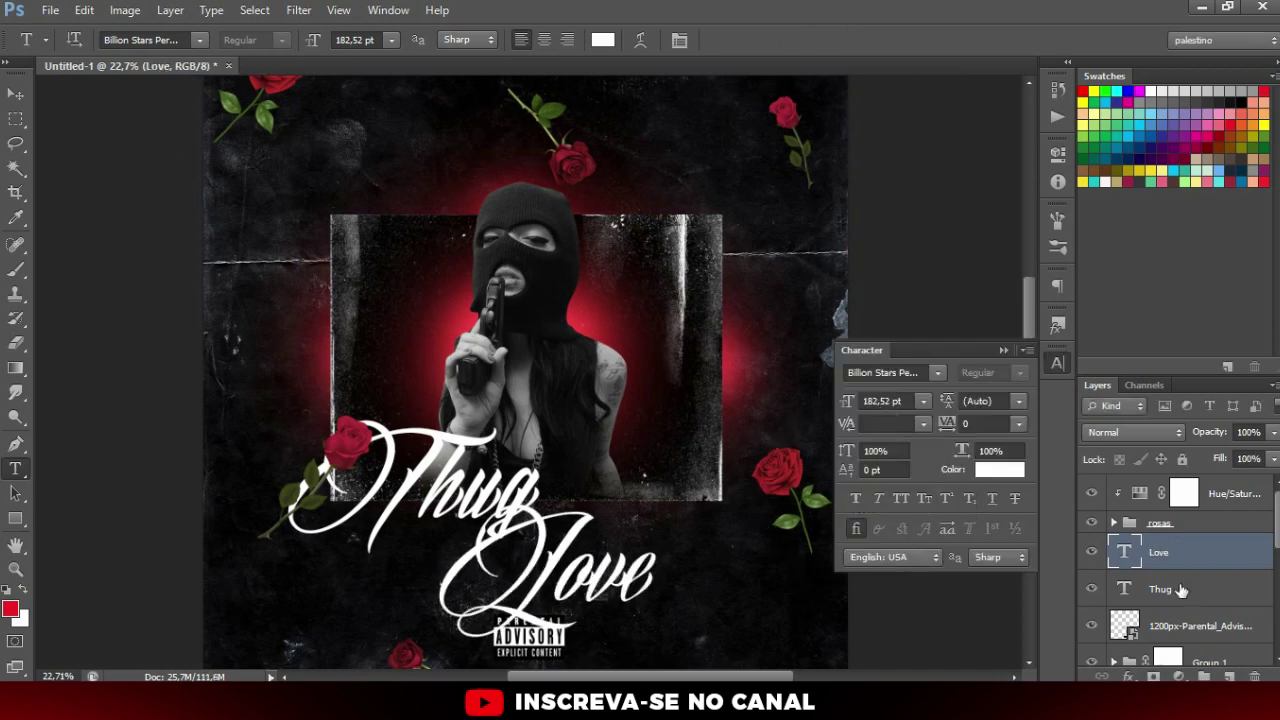
click(1179, 589)
click(857, 498)
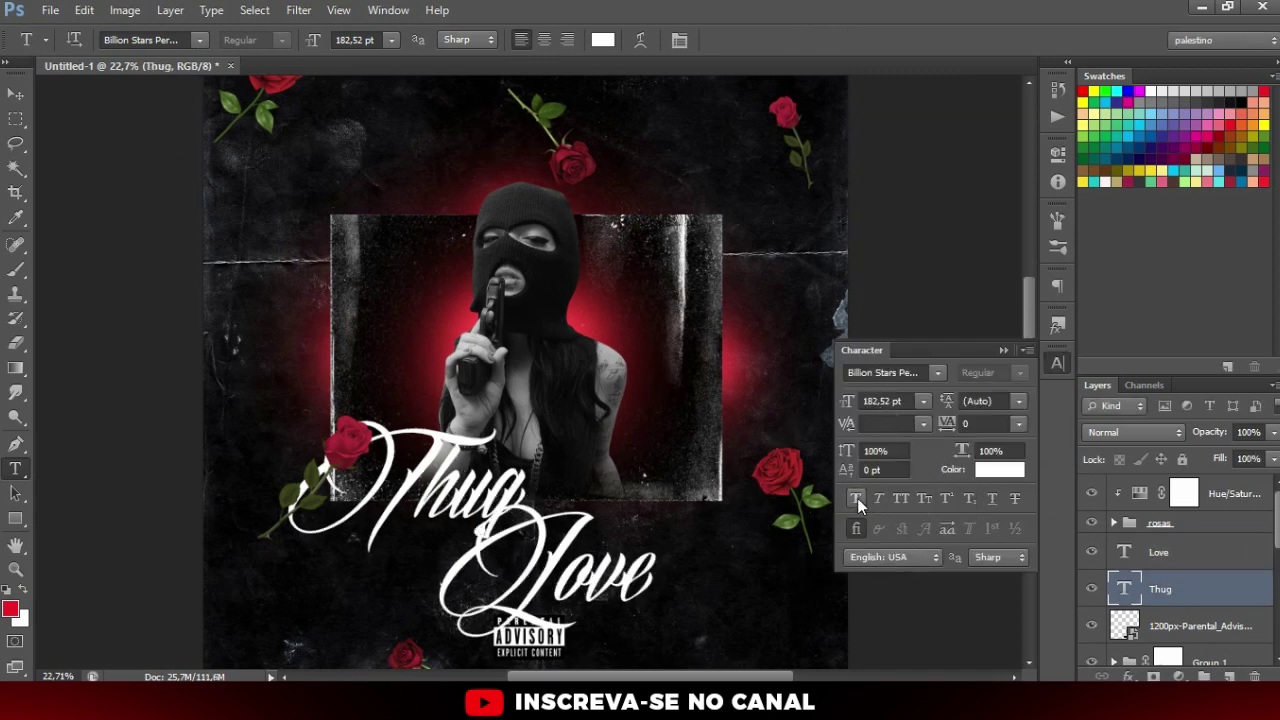
Step: Place Love beside Thug, group both as Group 2, and nudge the group right
click(1176, 560)
key(v)
drag(598, 553, 648, 527)
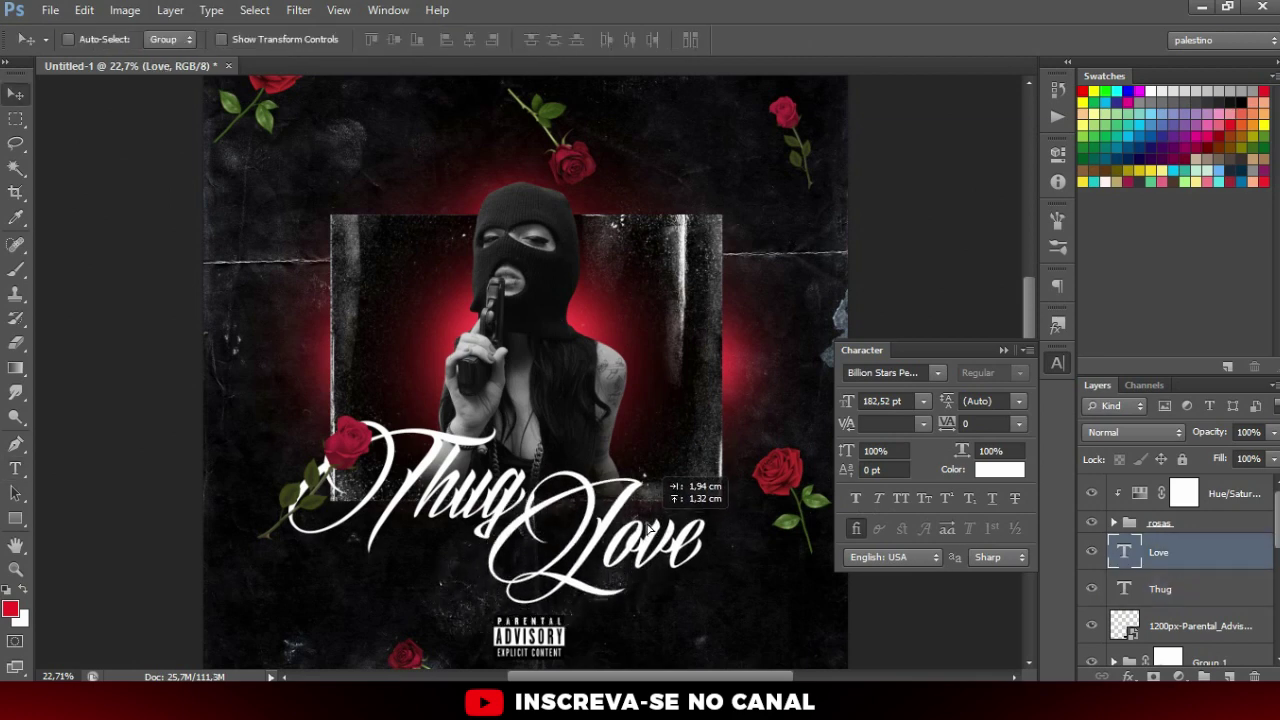
shift+click(1159, 588)
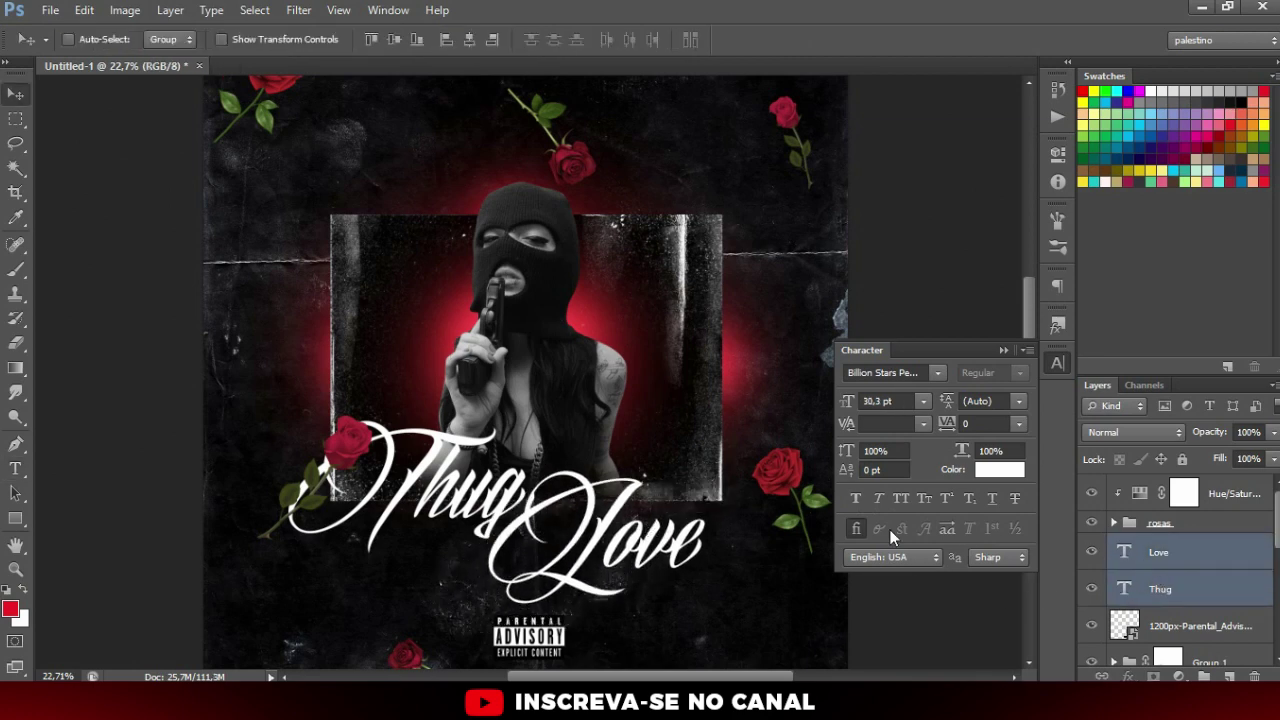
key(ctrl+g)
click(1004, 350)
drag(620, 430, 635, 430)
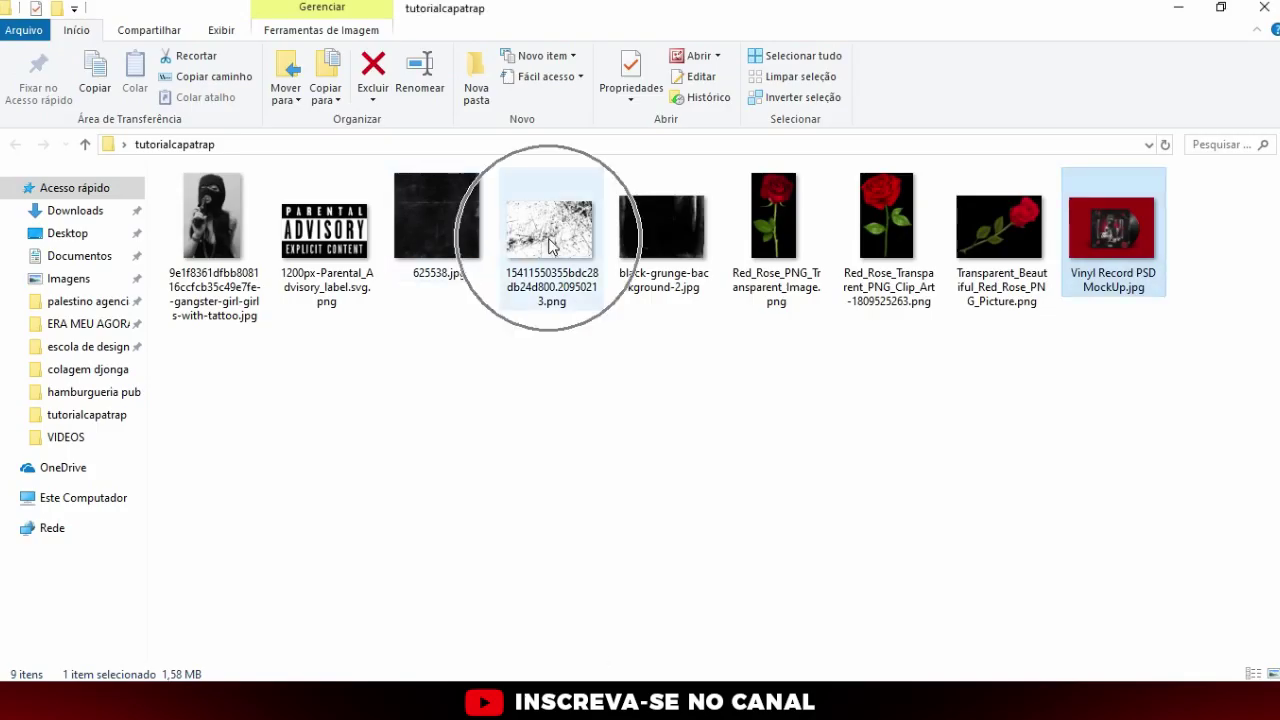
Step: Select the white grunge splatter PNG in tutorialcapatrap and drag it toward Photoshop
click(557, 244)
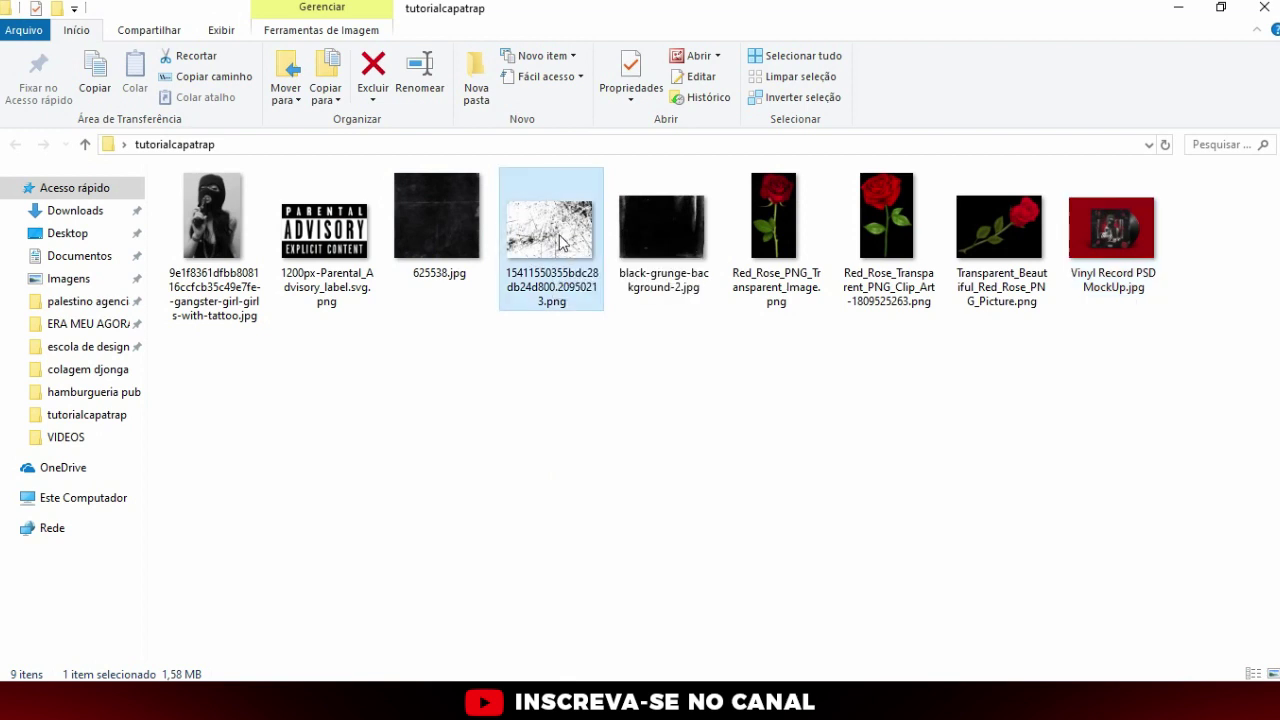
drag(557, 250, 500, 695)
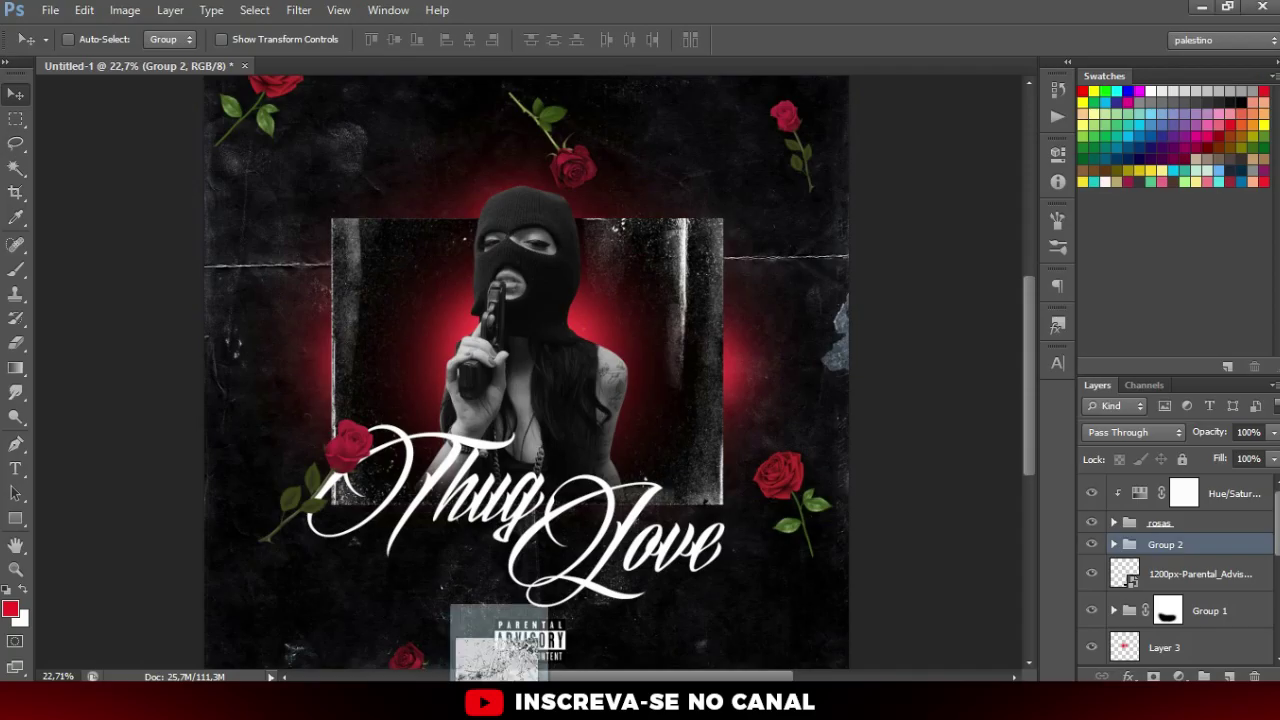
Step: Place the grunge texture, clip it to the Thug Love group, and scale it to 24% over the lettering
drag(500, 655, 590, 478)
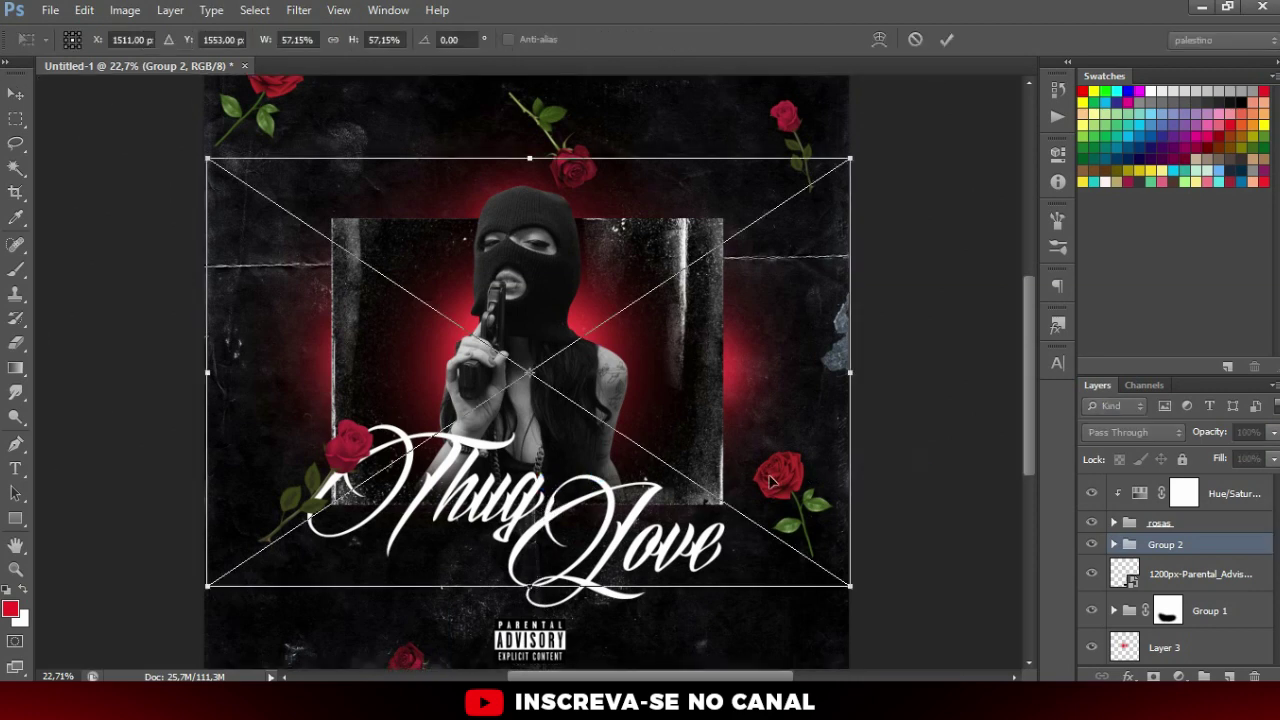
key(Return)
drag(826, 345, 826, 405)
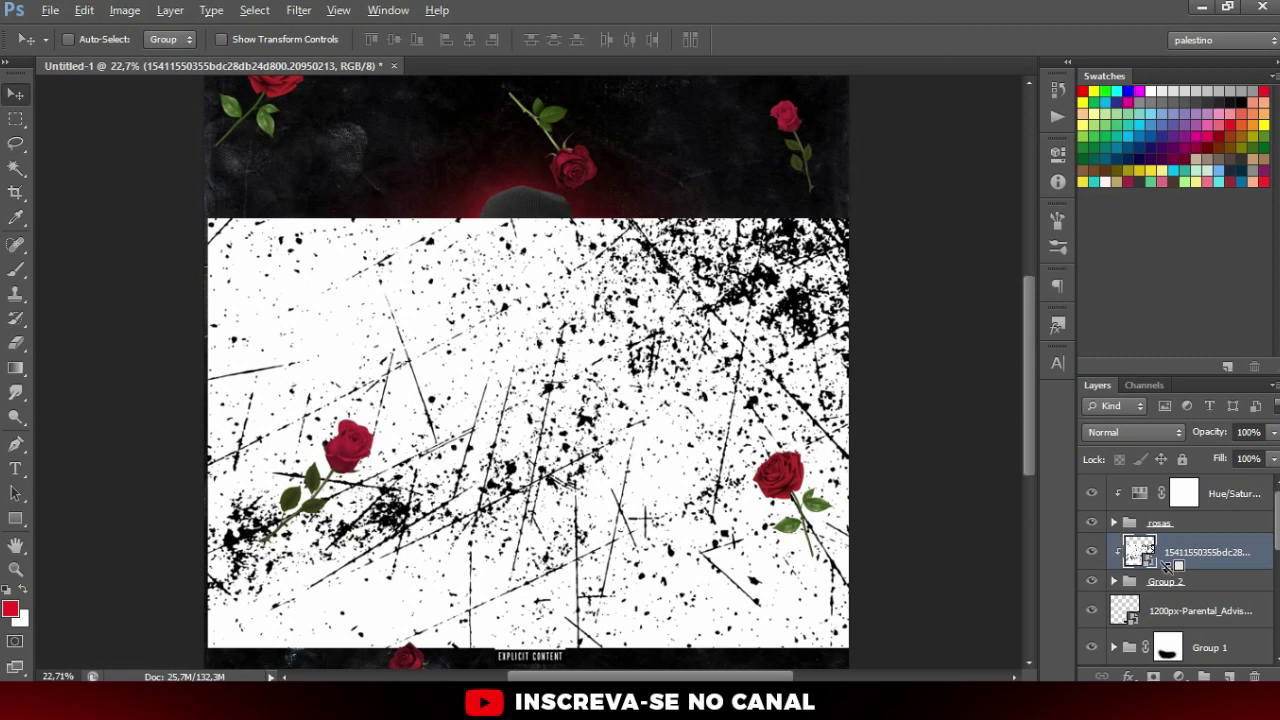
alt+click(1165, 566)
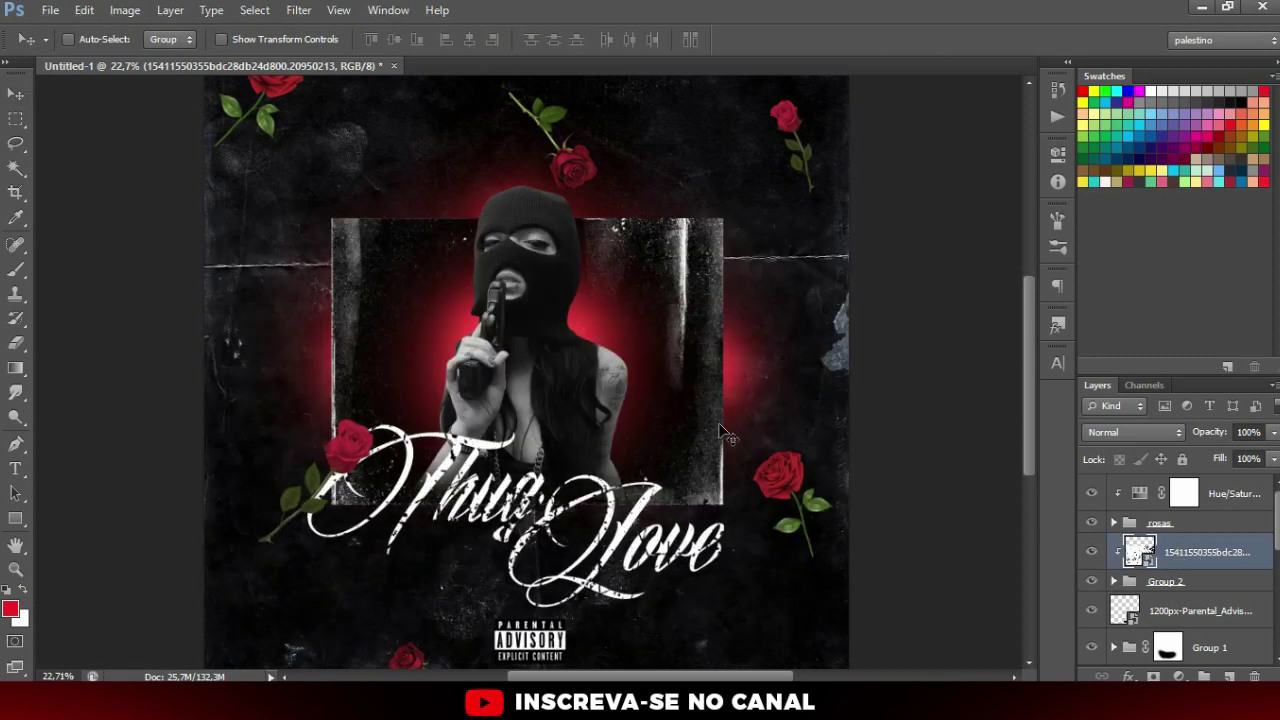
key(ctrl+t)
mouse_move(857, 251)
mouse_down()
mouse_move(747, 373)
mouse_move(646, 408)
mouse_up()
drag(615, 477, 757, 524)
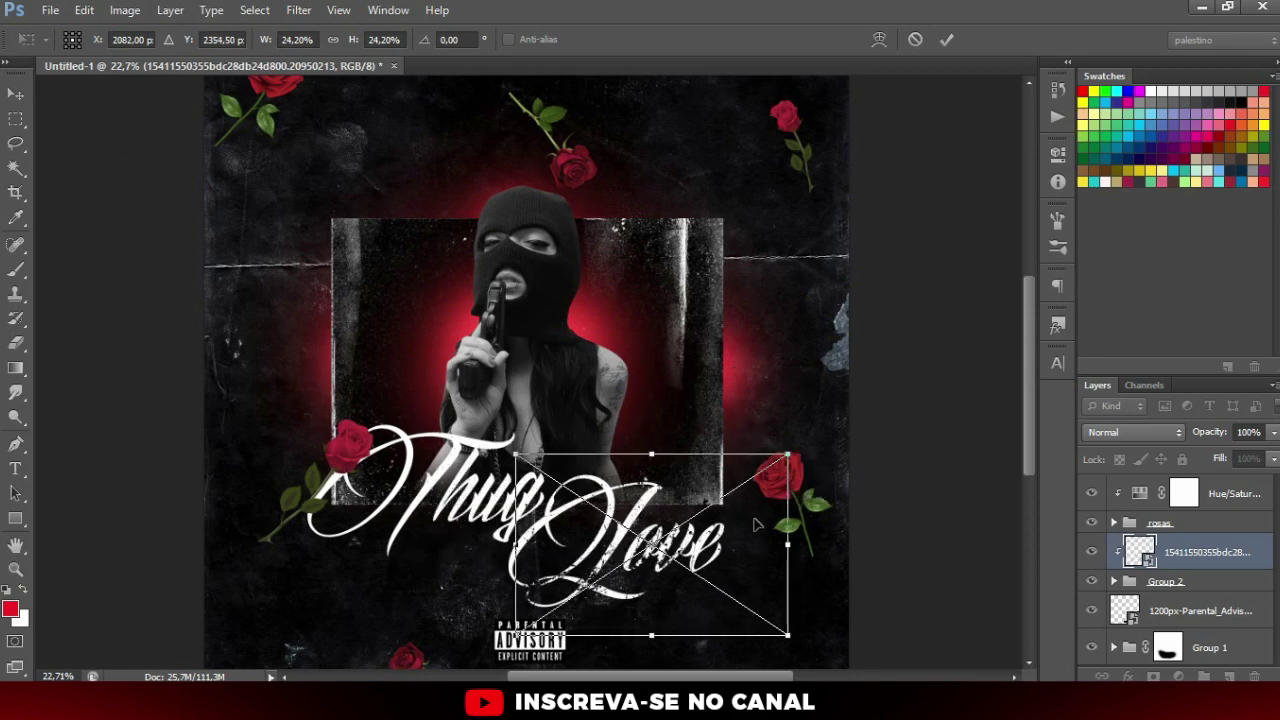
key(Return)
scroll(680, 595, up, 1)
drag(700, 560, 527, 479)
Step: Duplicate the clipped texture and set both copies to 69% opacity
key(ctrl+j)
scroll(497, 513, down, 1)
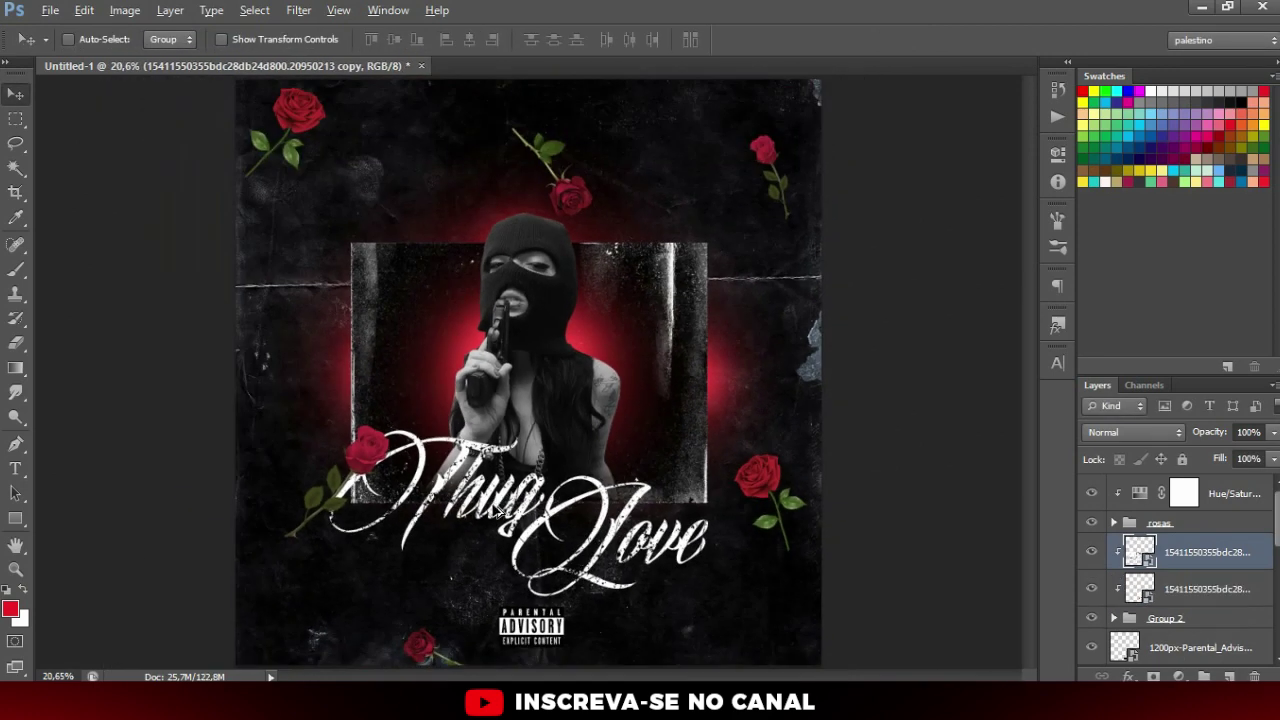
shift+click(1210, 589)
drag(1273, 432, 1247, 461)
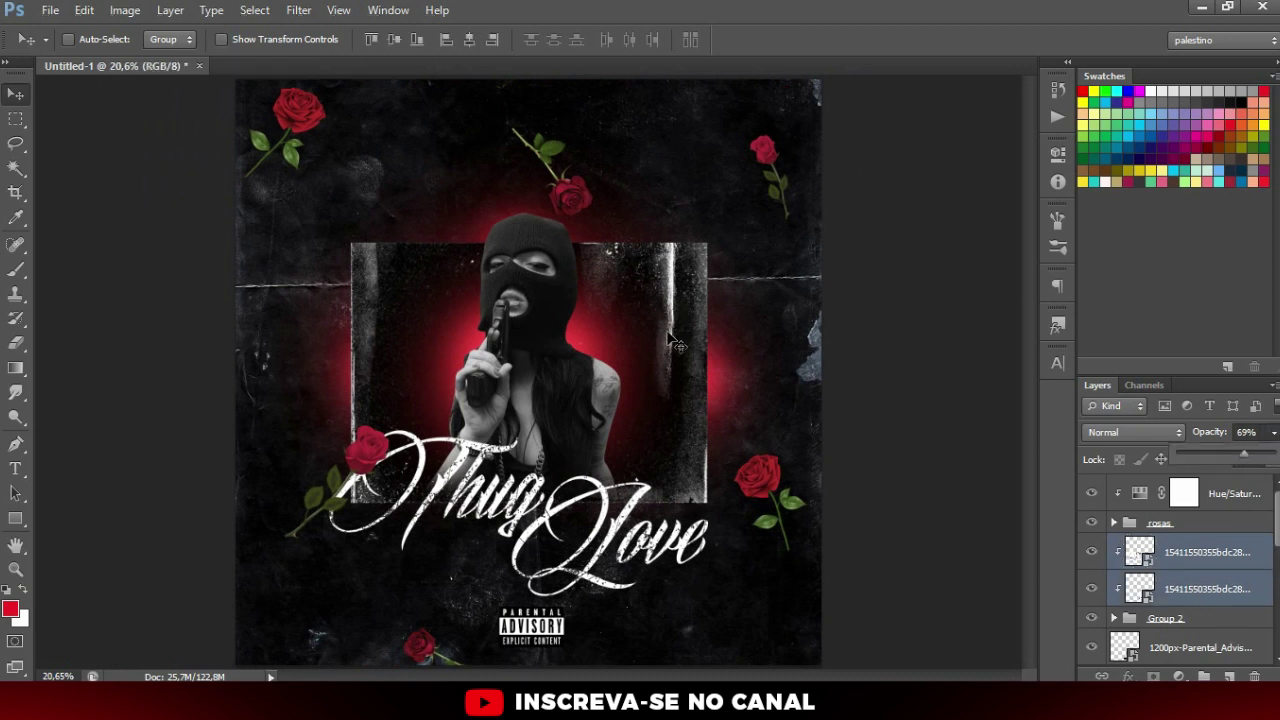
click(573, 290)
ctrl+click(740, 340)
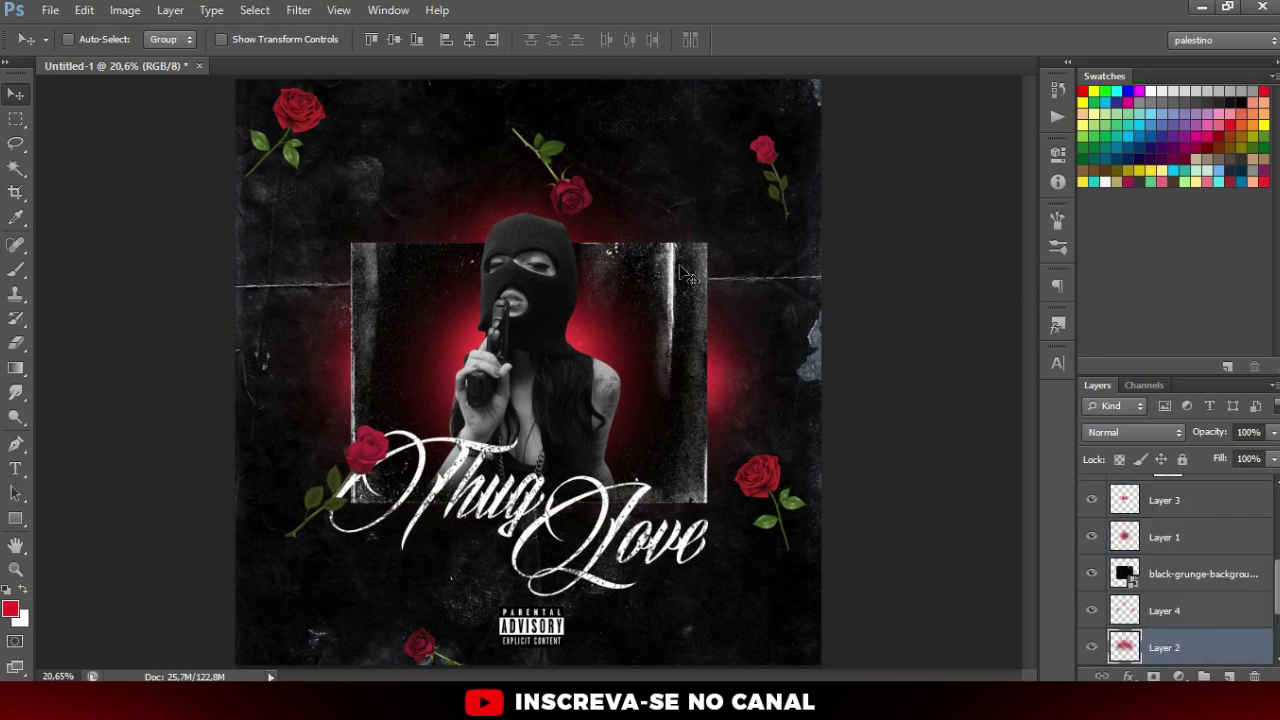
Step: Add a new empty layer, Layer 5, directly above Group 1
ctrl+click(668, 303)
scroll(1180, 570, up, 1)
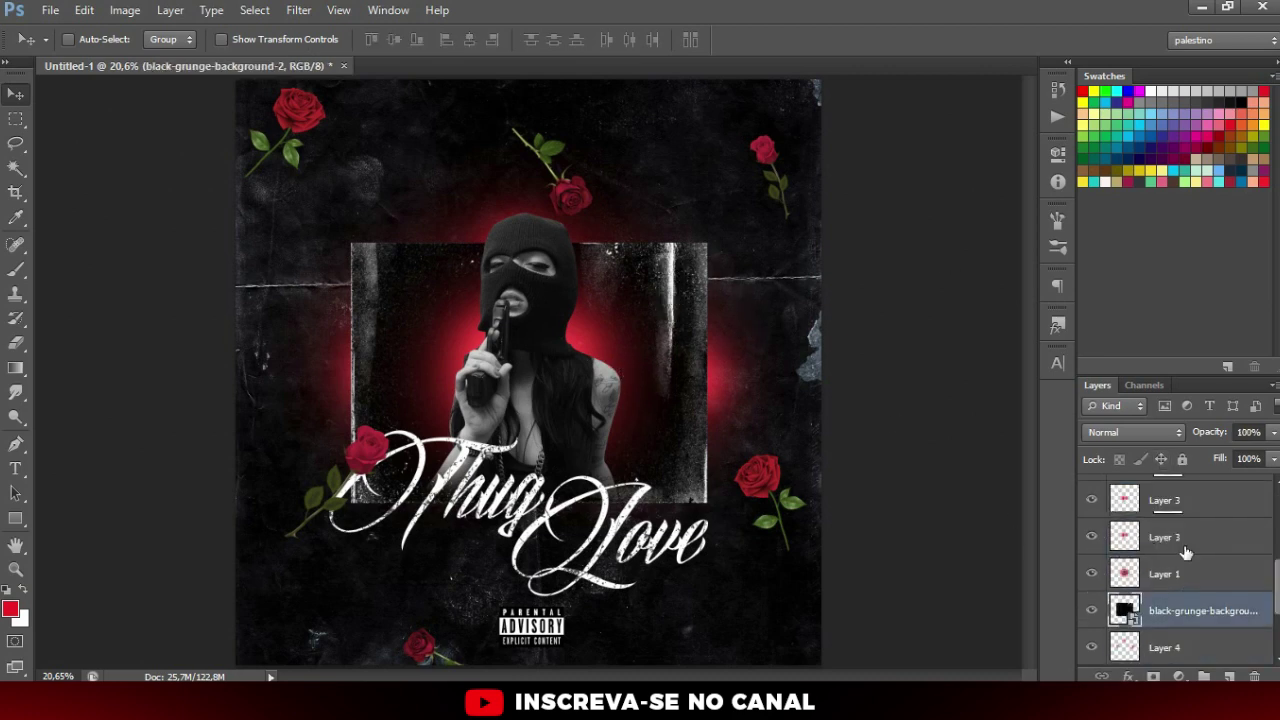
scroll(1180, 560, up, 1)
click(1176, 576)
click(1208, 537)
scroll(1200, 545, up, 1)
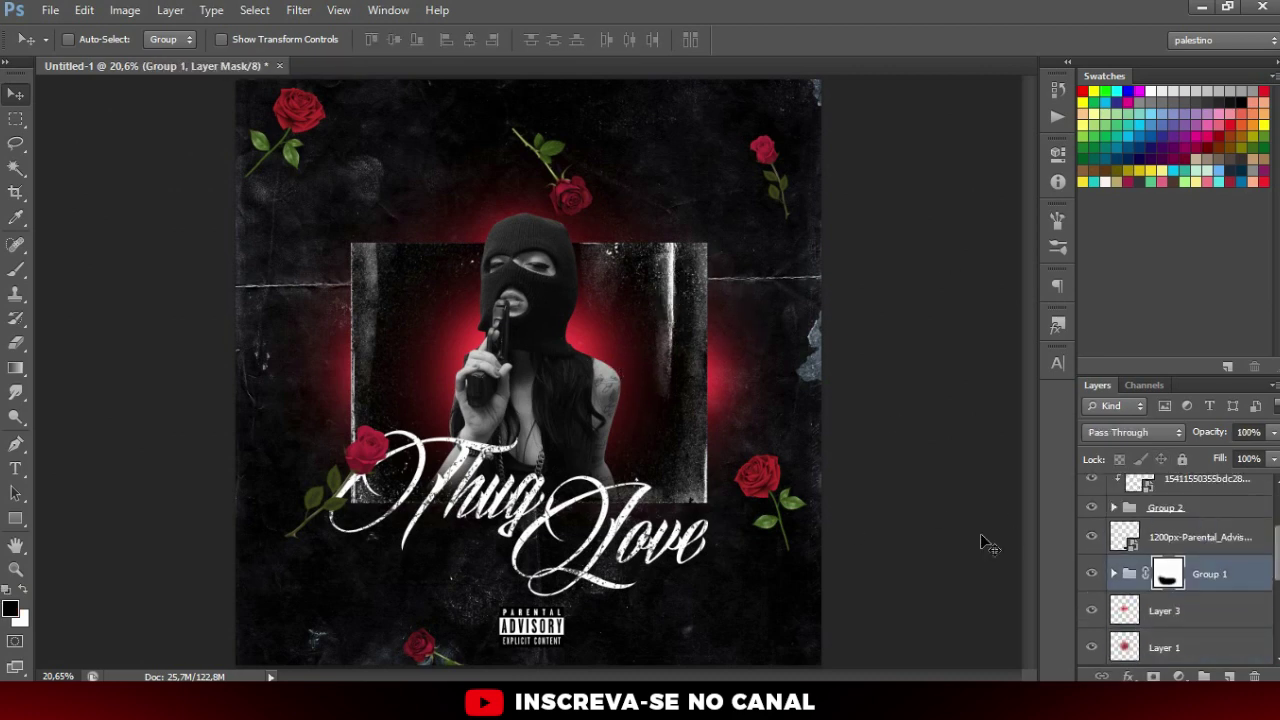
key(ctrl+shift+alt+n)
Step: Stamp red splatters beside the frame's right edge using splatter brush 979
key(b)
click(82, 42)
scroll(107, 214, down, 2)
scroll(107, 218, down, 2)
scroll(108, 224, down, 2)
scroll(108, 230, down, 2)
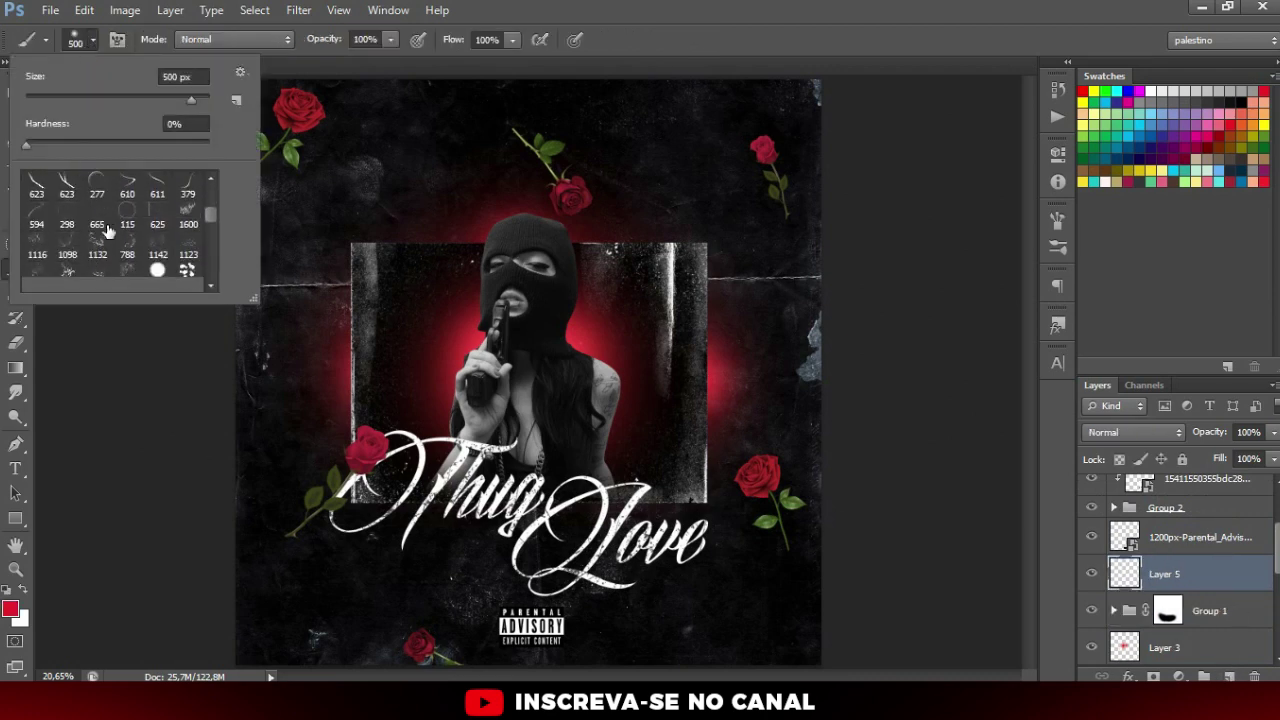
scroll(110, 232, down, 2)
scroll(115, 233, down, 2)
scroll(120, 234, down, 2)
scroll(120, 236, down, 2)
scroll(121, 240, down, 2)
scroll(122, 244, down, 2)
scroll(123, 248, down, 2)
scroll(121, 248, down, 2)
scroll(120, 247, down, 2)
scroll(119, 247, down, 2)
scroll(118, 246, down, 2)
scroll(118, 245, down, 2)
scroll(118, 242, down, 2)
scroll(117, 239, down, 2)
scroll(117, 235, down, 2)
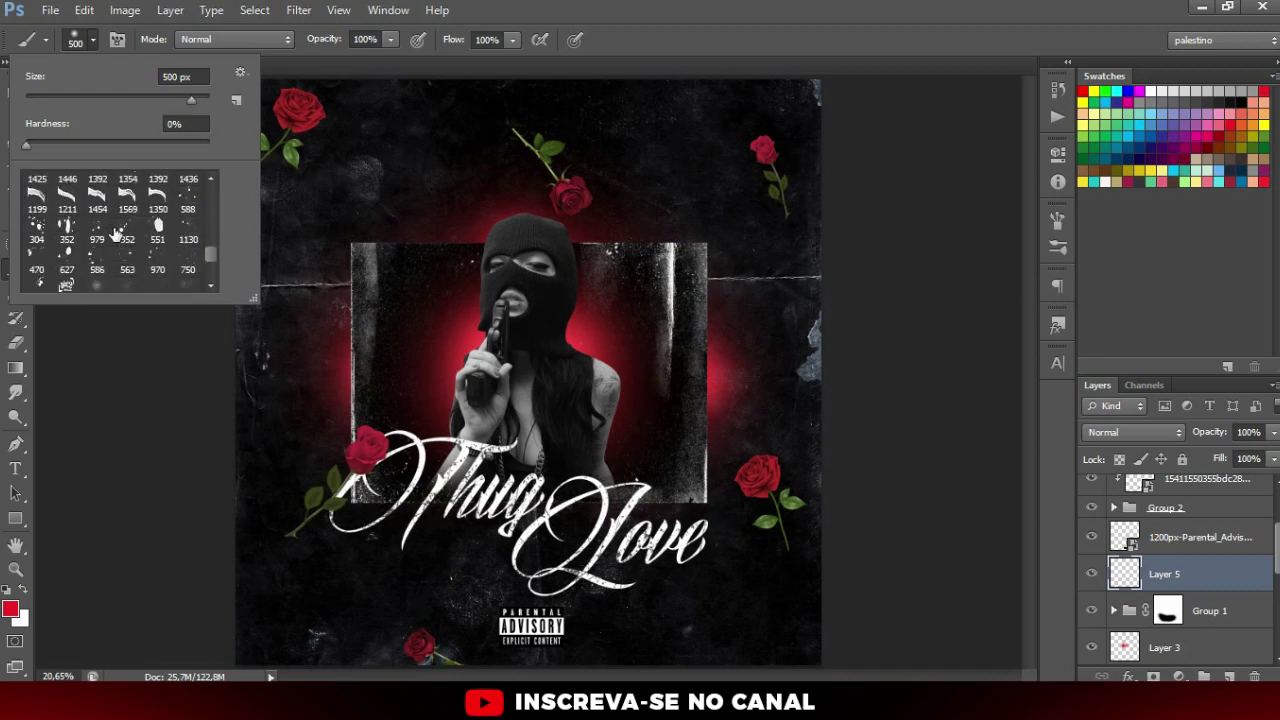
click(97, 228)
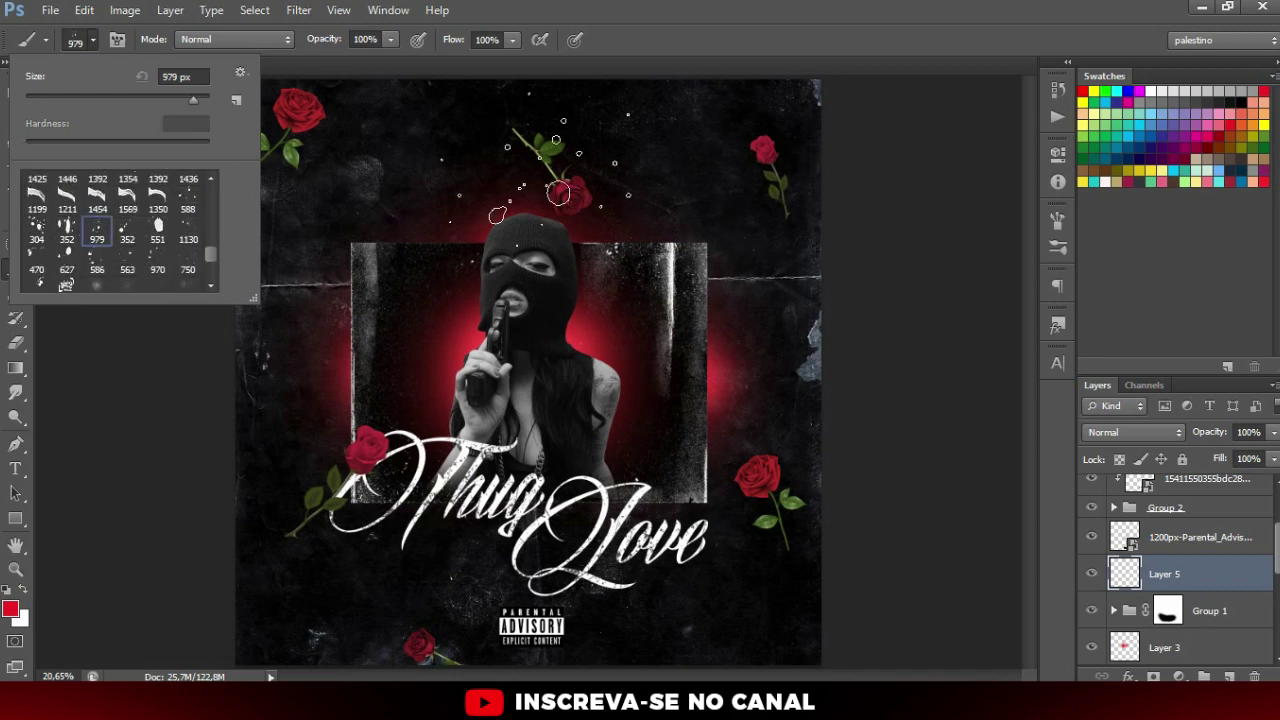
scroll(540, 155, up, 1)
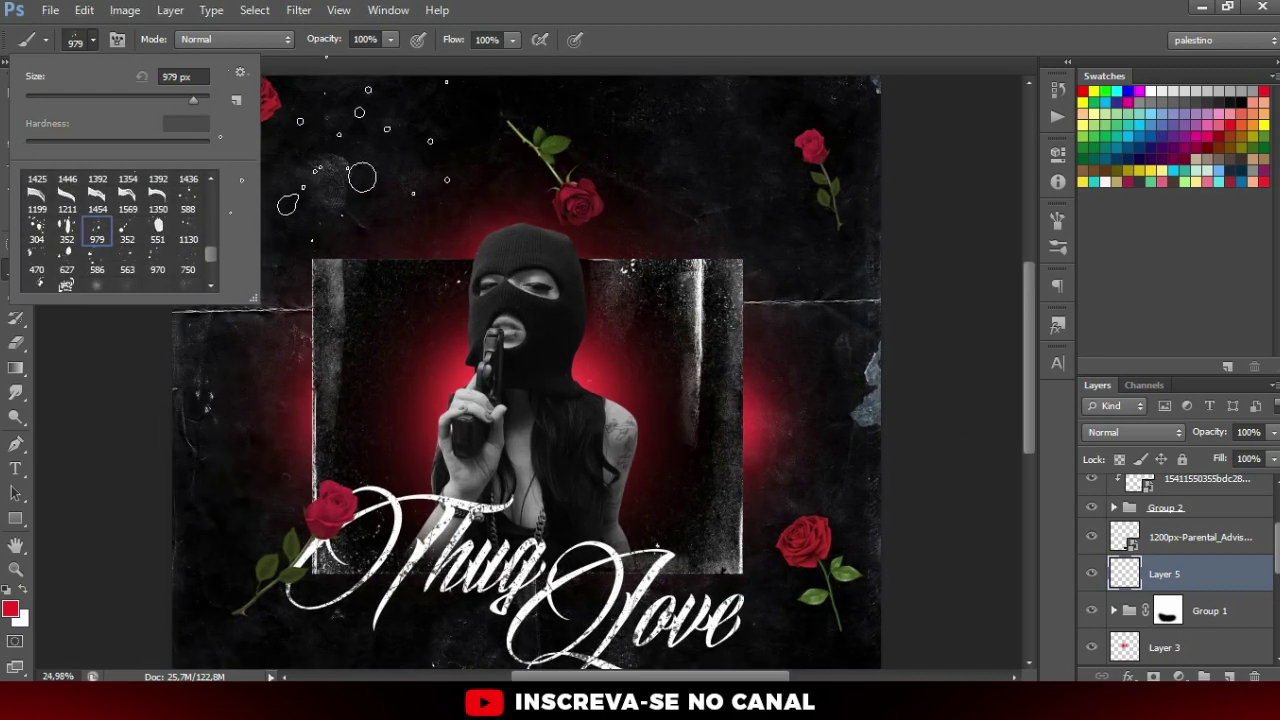
click(273, 95)
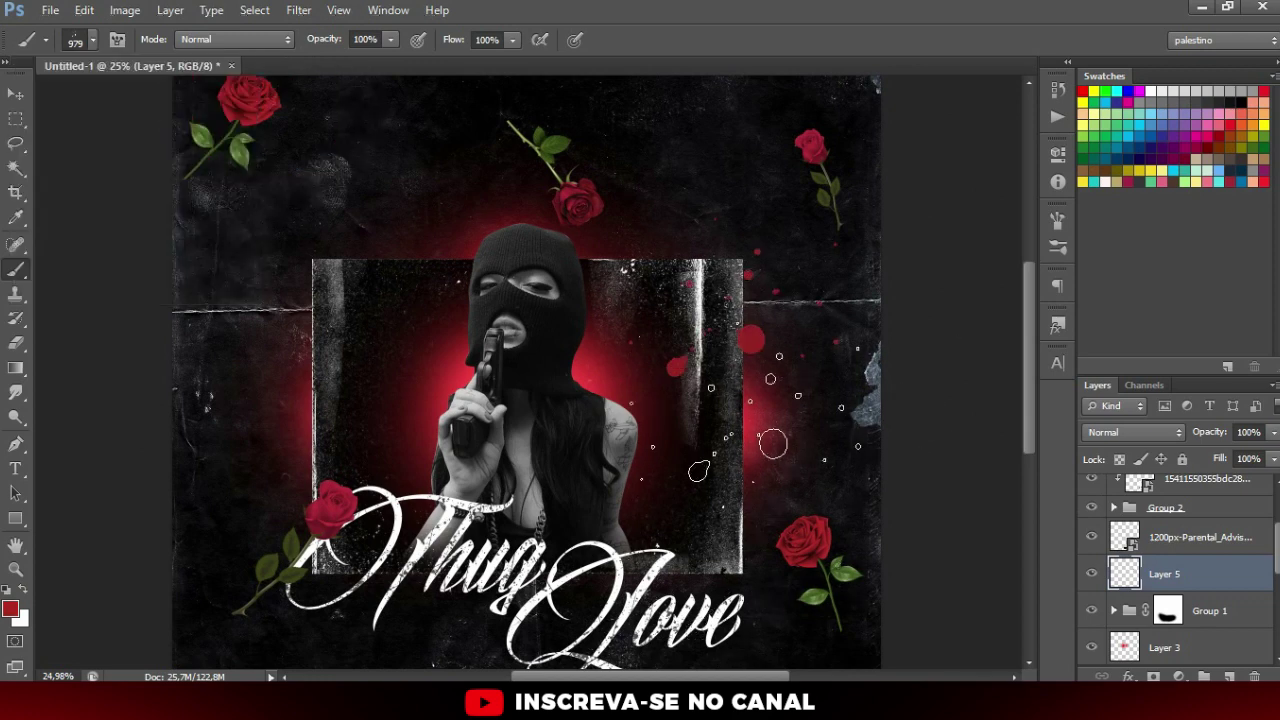
Step: On new Layer 6, stamp red splatter dots near the lower-left corner with brush 970
scroll(755, 420, down, 2)
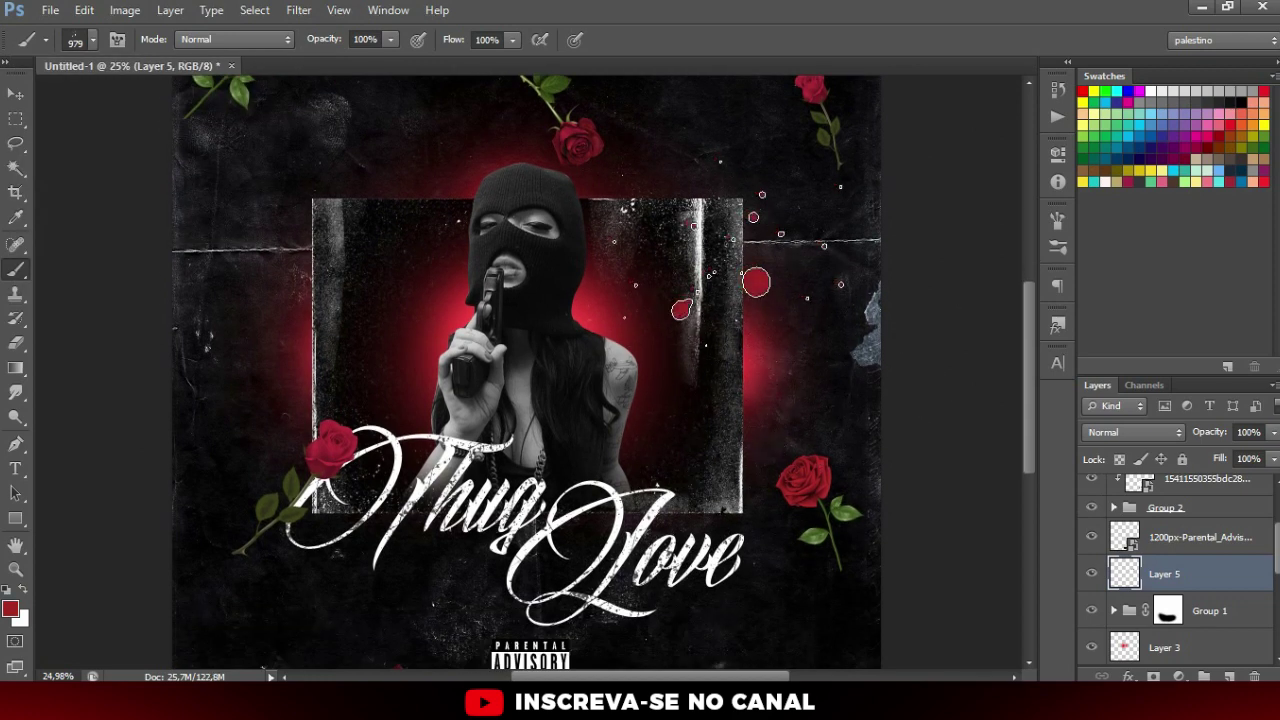
scroll(756, 282, down, 1)
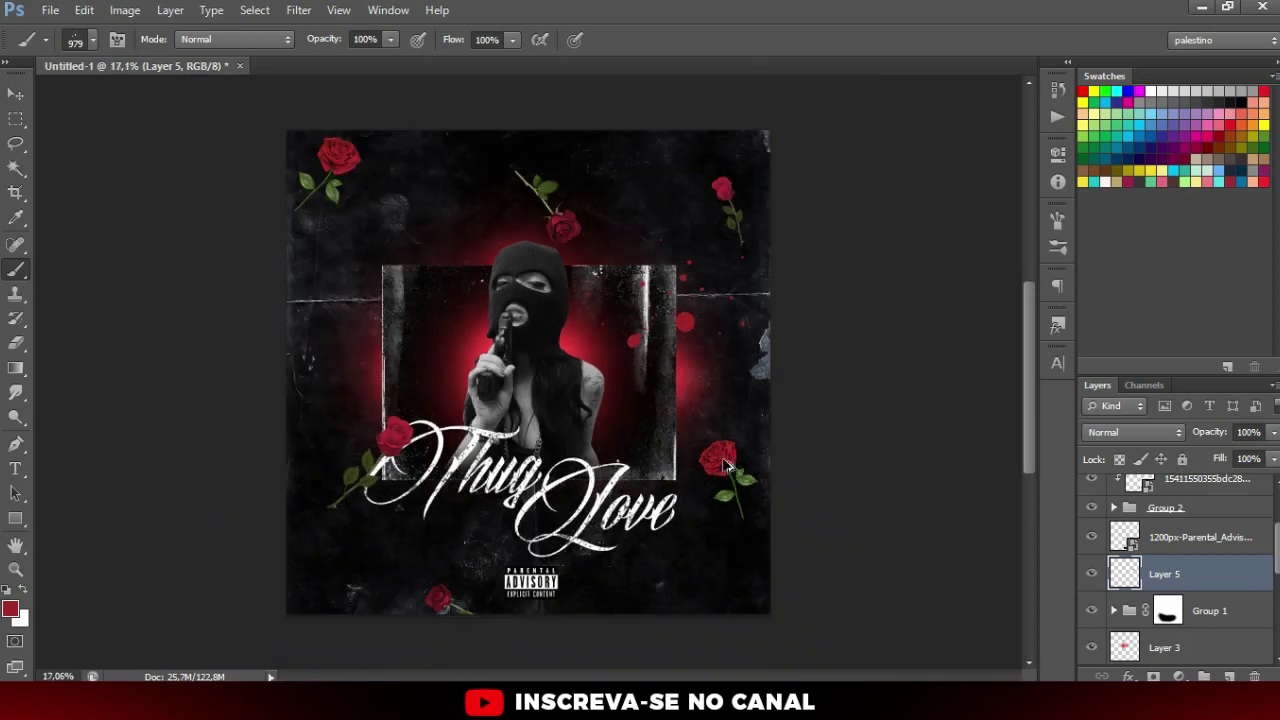
click(1229, 677)
click(93, 40)
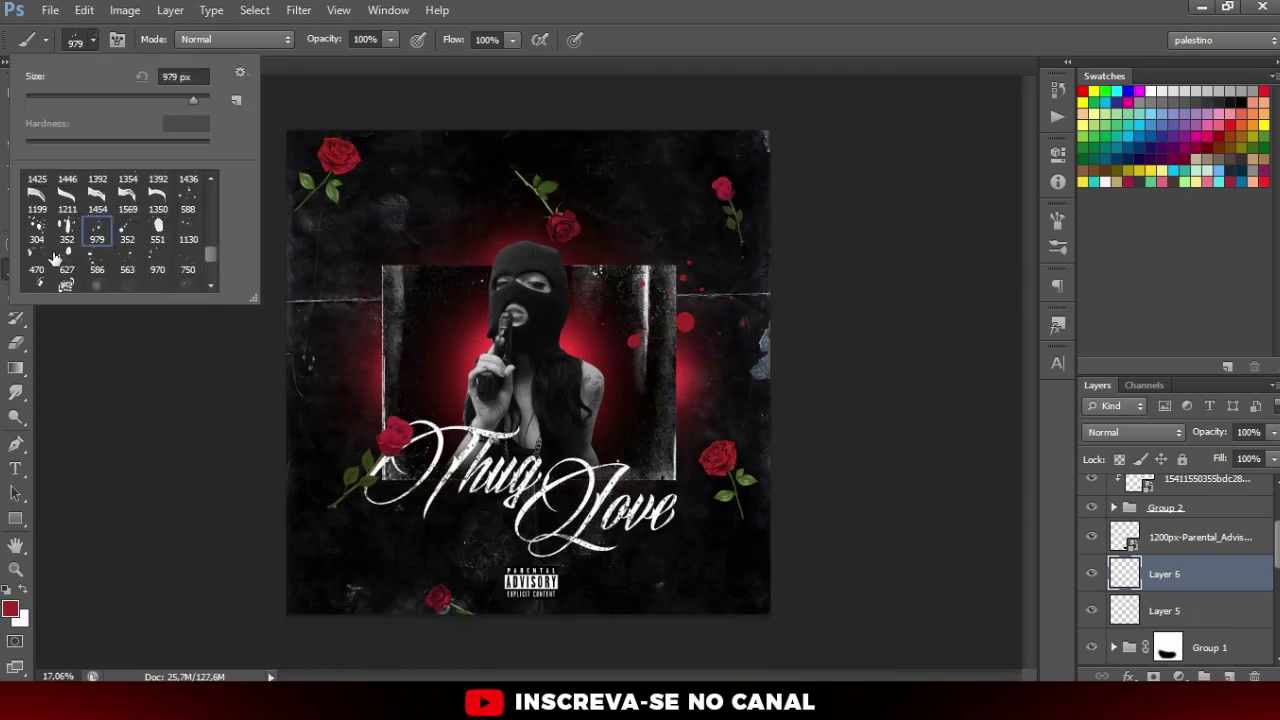
click(157, 260)
click(437, 327)
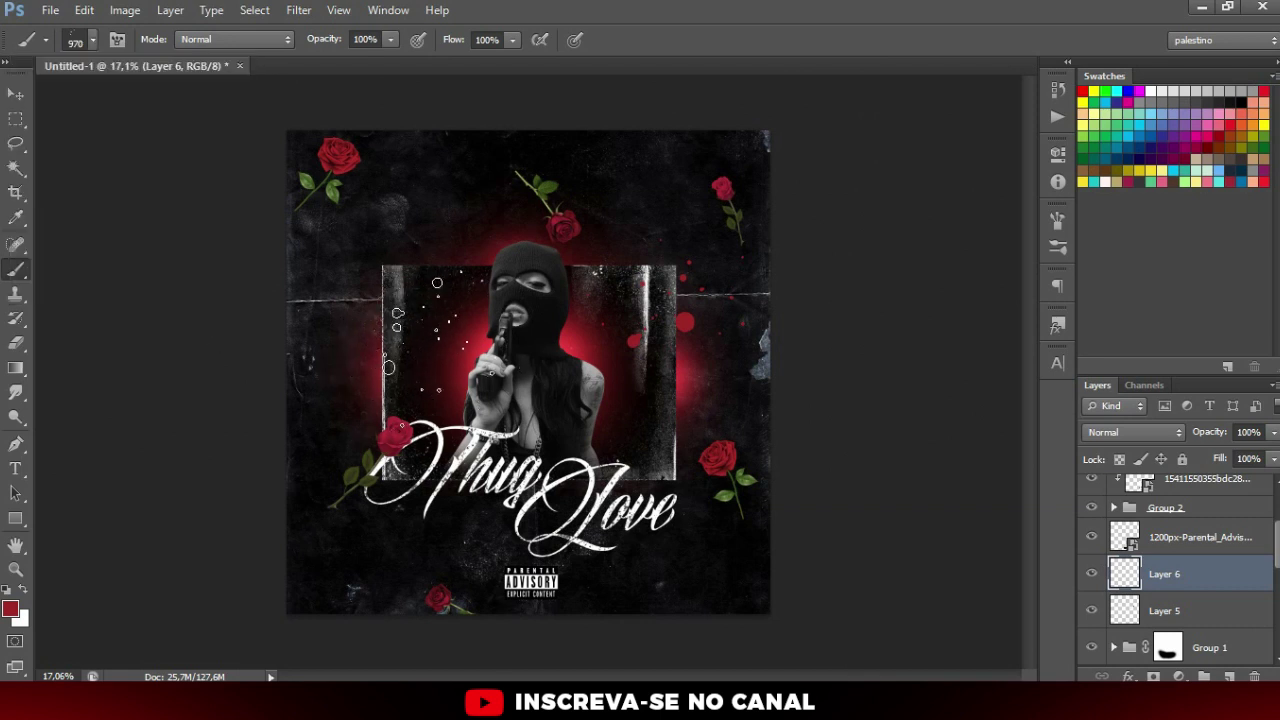
click(340, 545)
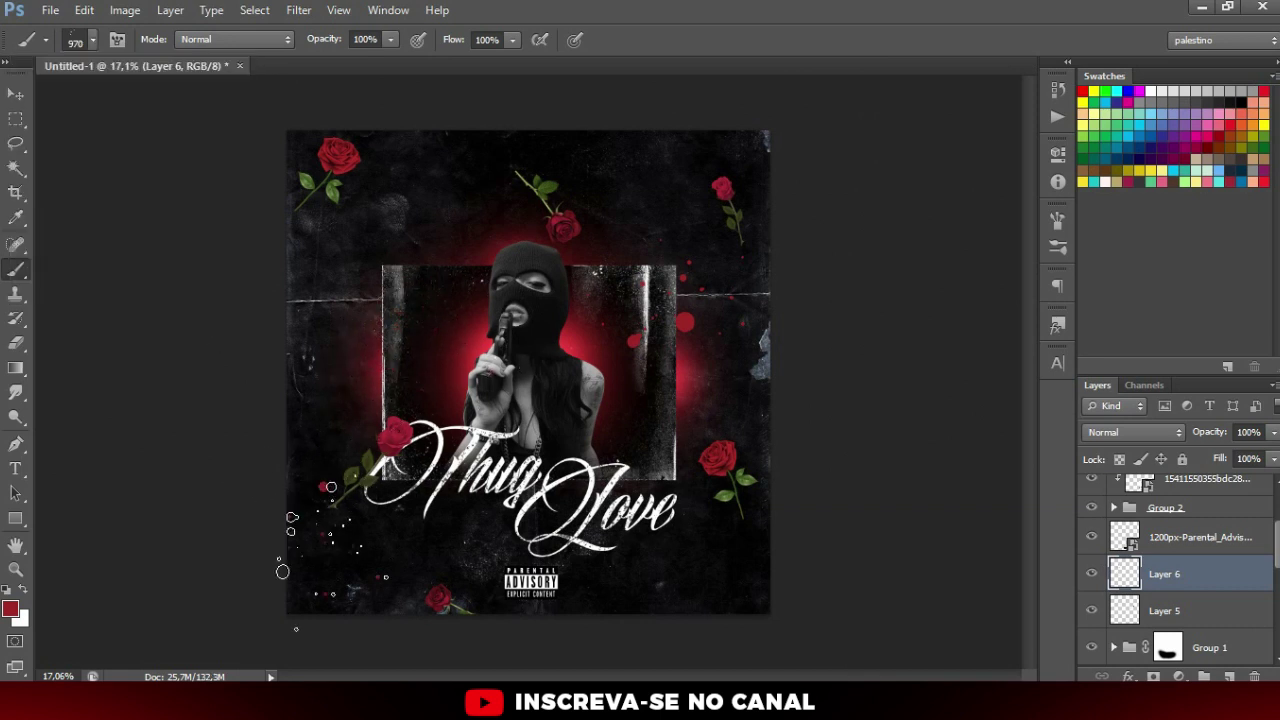
Step: Switch back to the Move tool and select Group 1's mask
scroll(330, 432, down, 1)
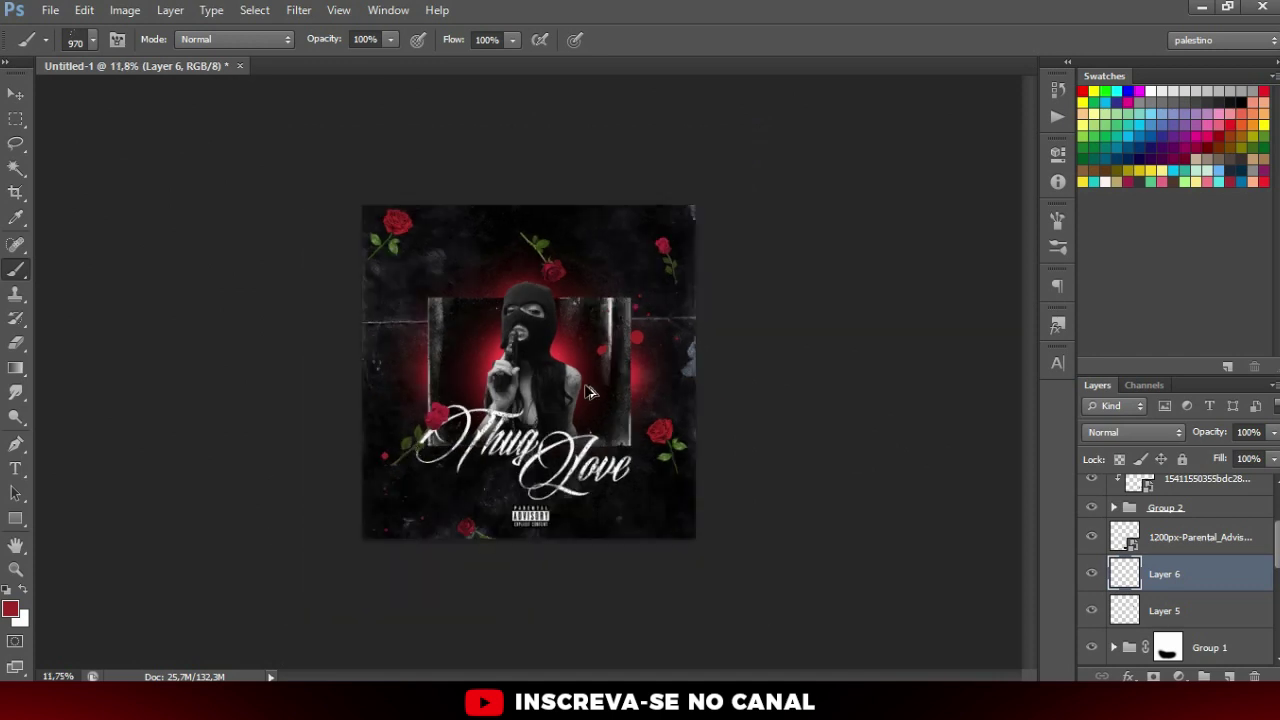
scroll(500, 420, up, 1)
key(v)
scroll(783, 480, up, 2)
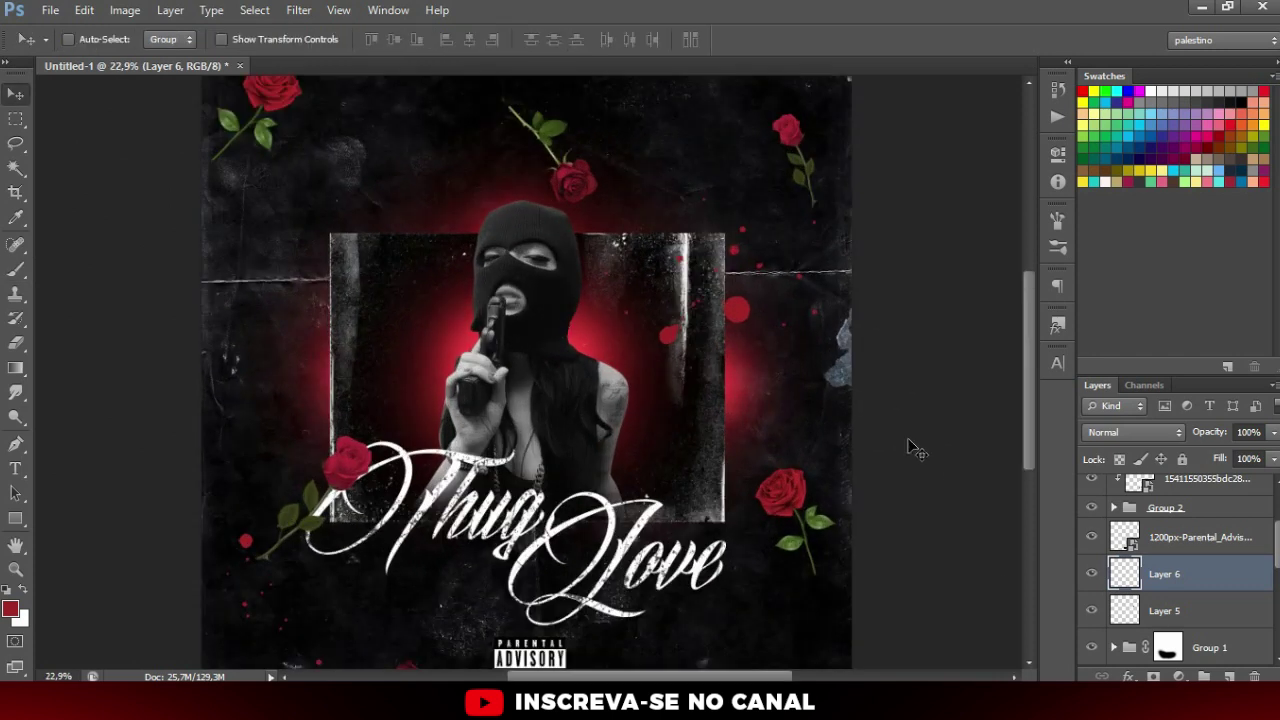
click(1167, 647)
Step: Duplicate Group 1 into Group 1 copy and hide the original Group 1
scroll(1113, 638, down, 2)
click(1093, 573)
click(1113, 574)
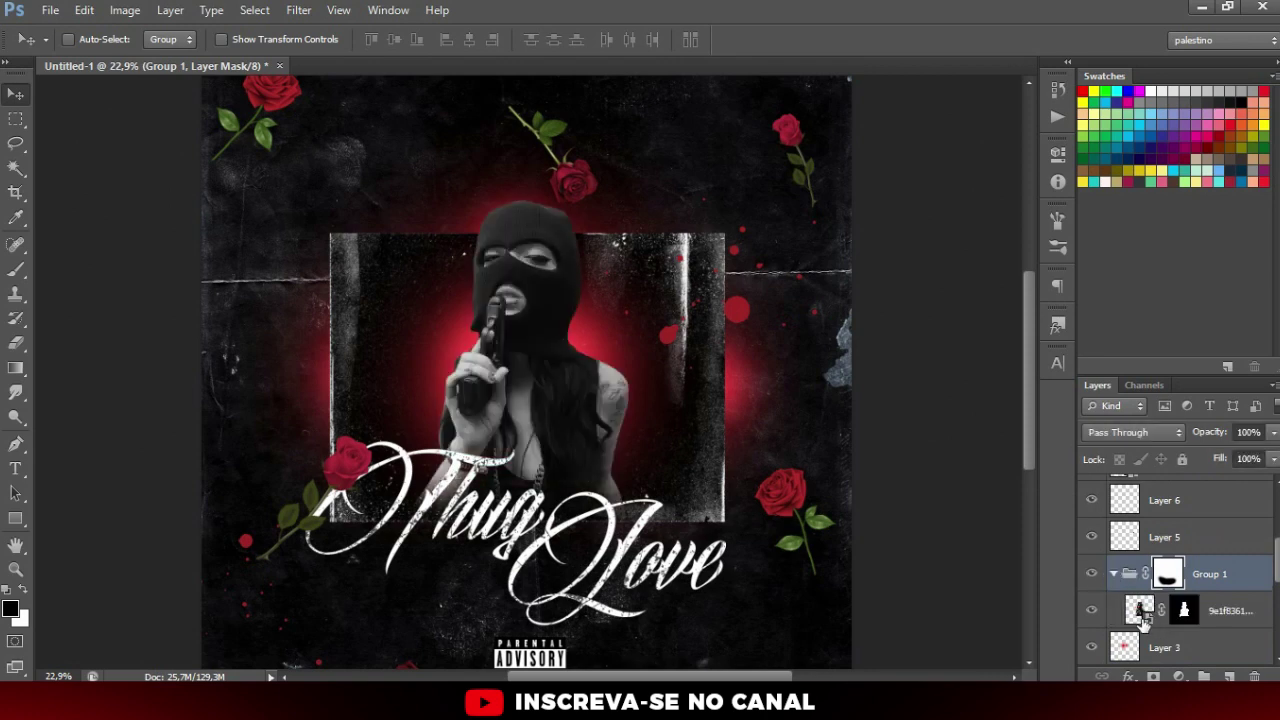
click(1203, 580)
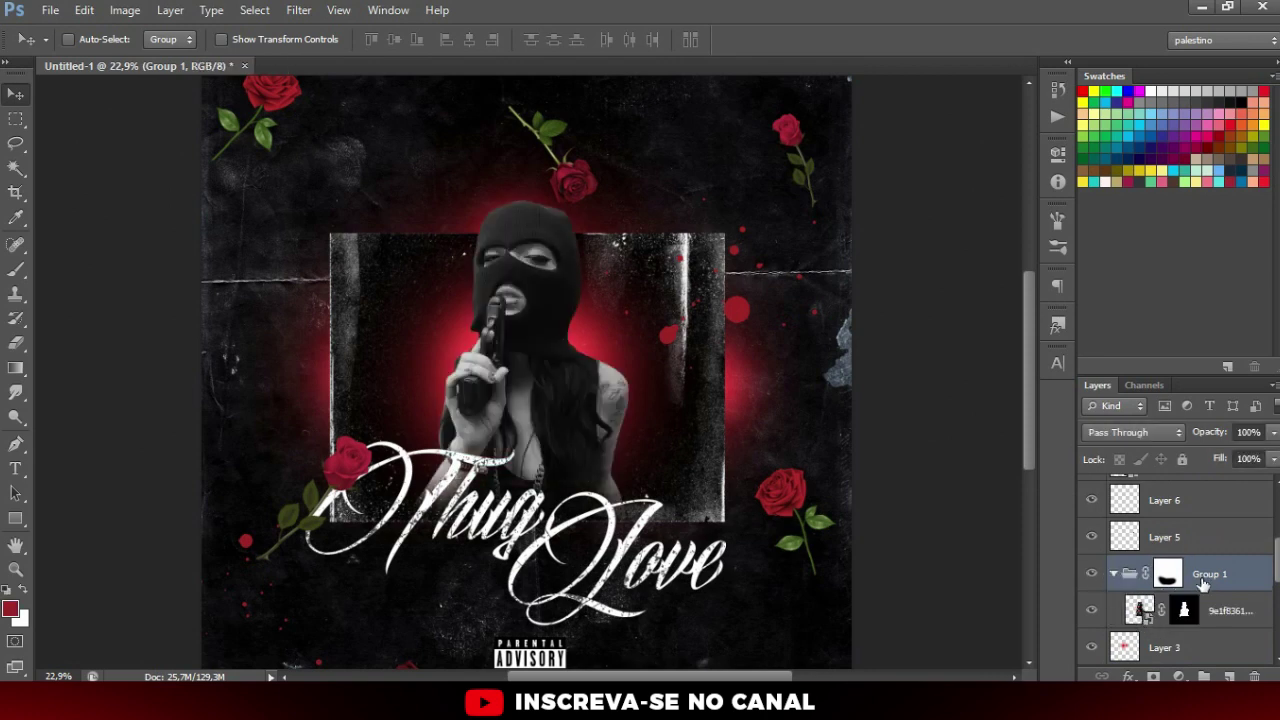
click(1112, 573)
key(ctrl+j)
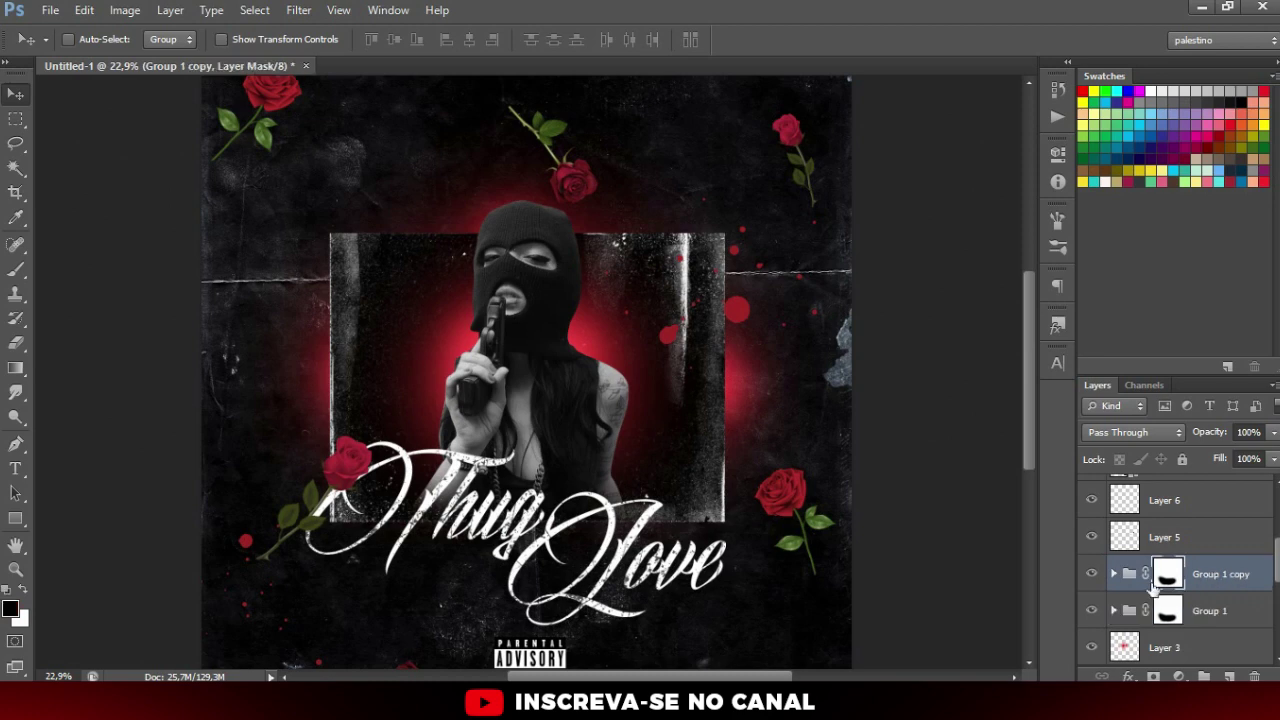
click(1091, 574)
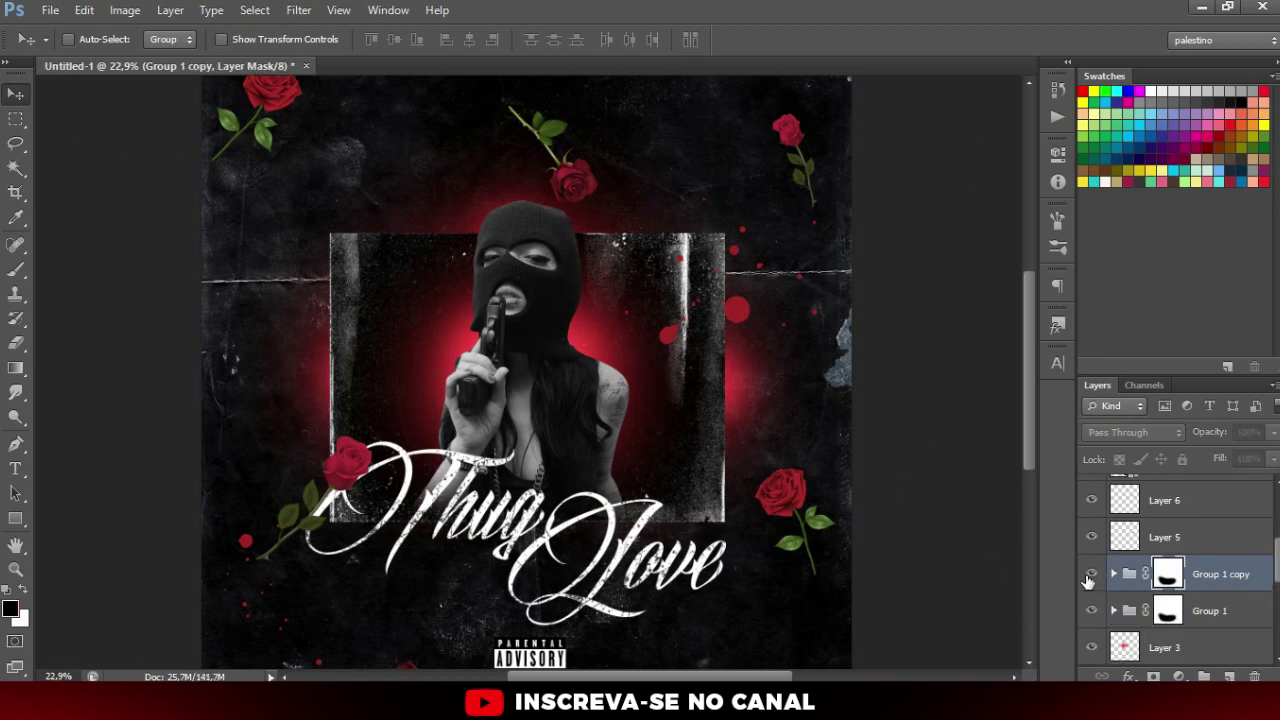
click(1091, 610)
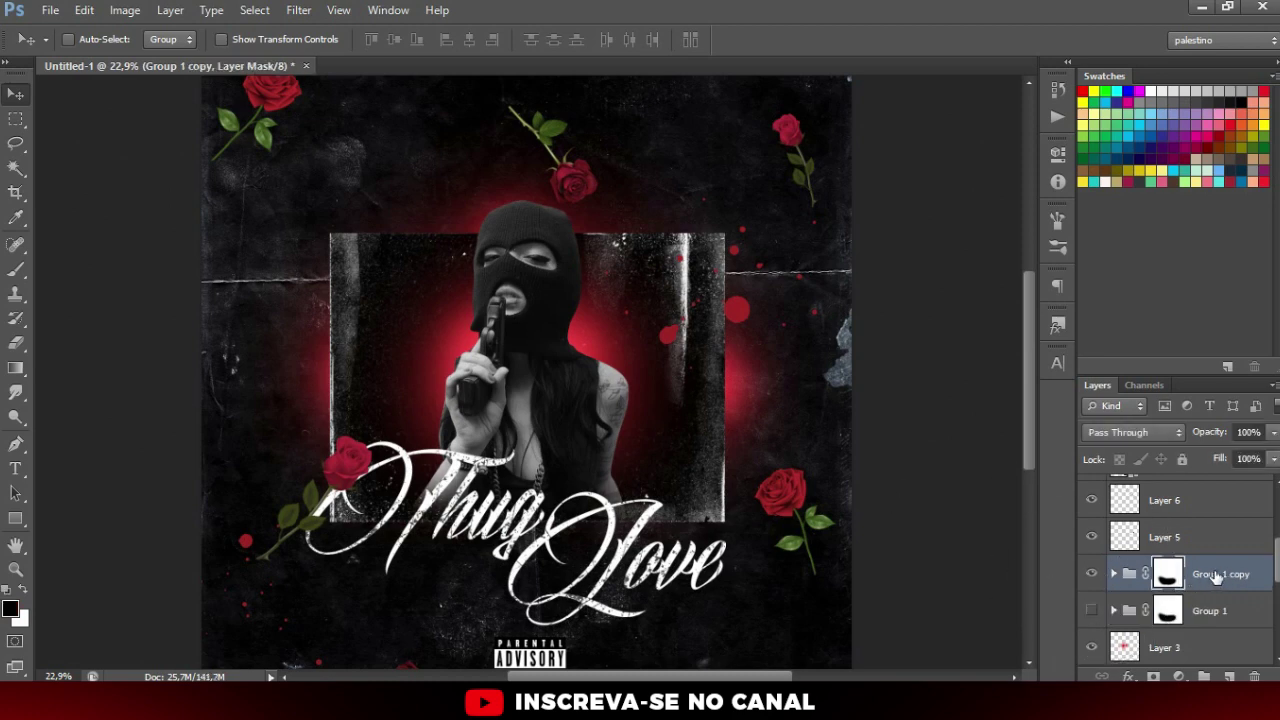
Step: Convert Group 1 copy to a smart object, then rasterize it into plain pixels
right_click(1216, 578)
click(1163, 190)
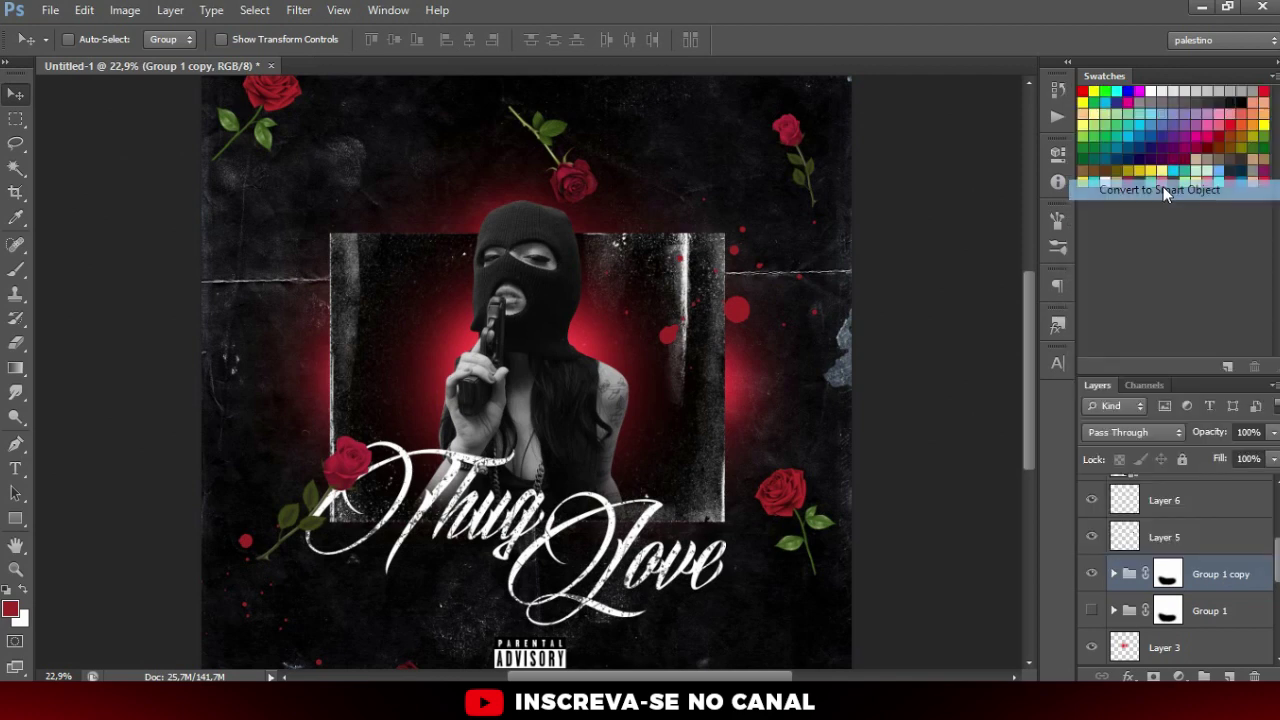
right_click(1180, 577)
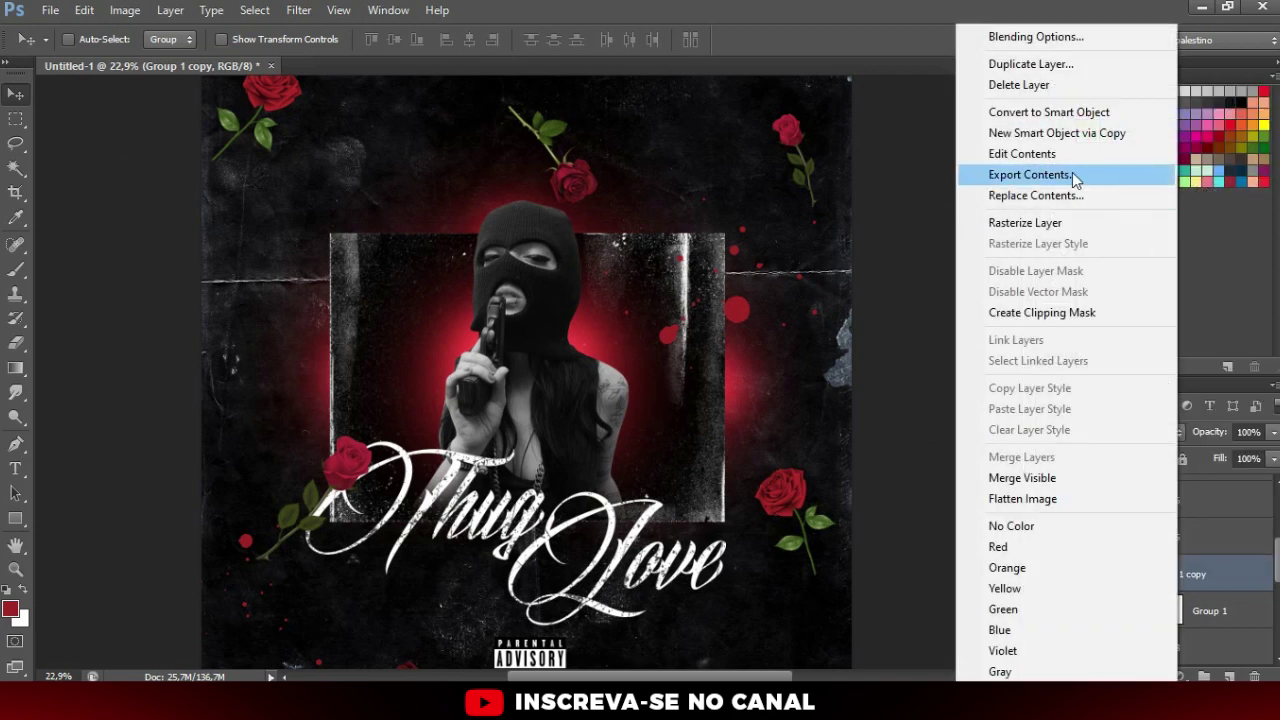
click(1065, 221)
click(1091, 577)
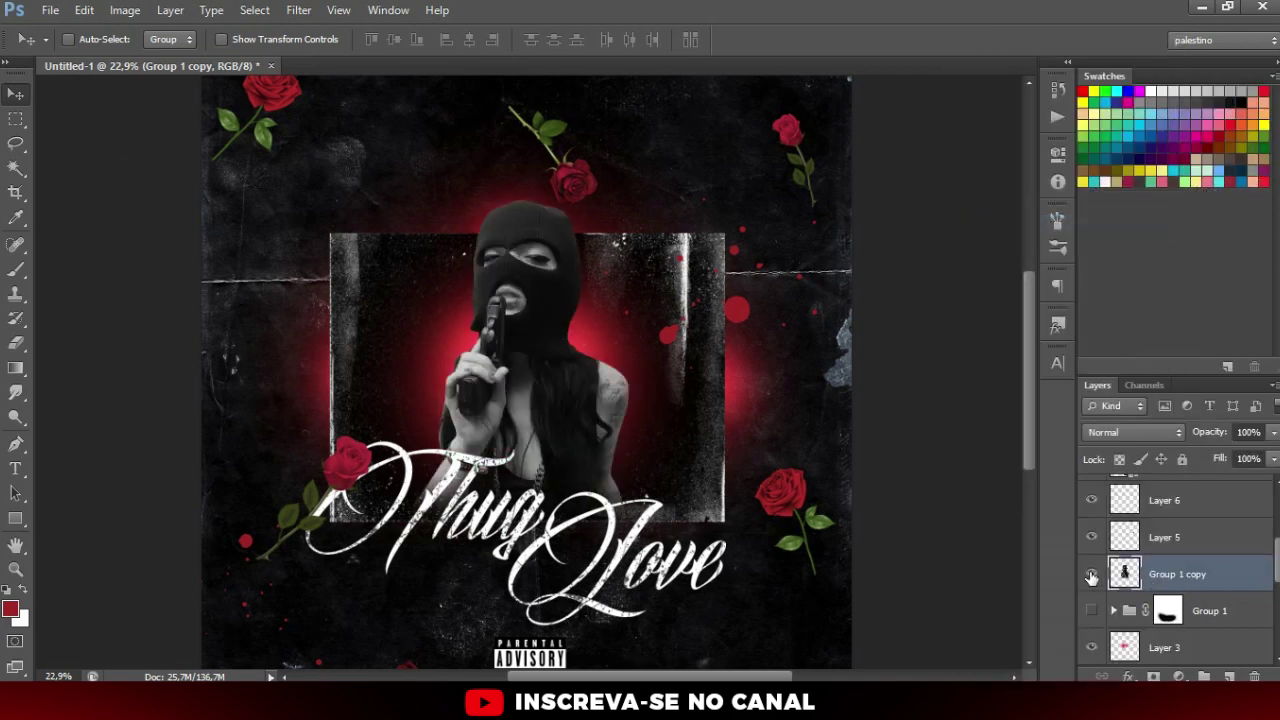
click(1091, 577)
Step: Sharpen Group 1 copy with Unsharp Mask at Amount 199%, Radius 9.3 px, Threshold 0
scroll(610, 380, up, 1)
click(299, 10)
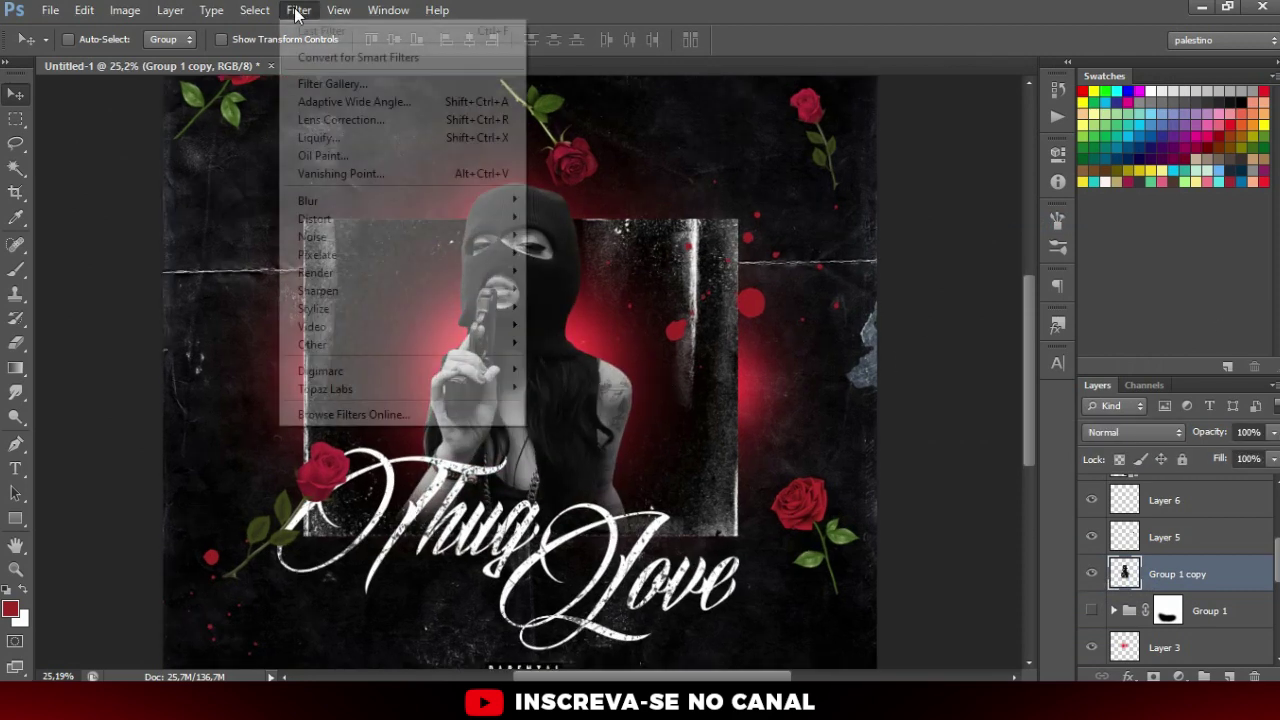
mouse_move(318, 290)
click(579, 362)
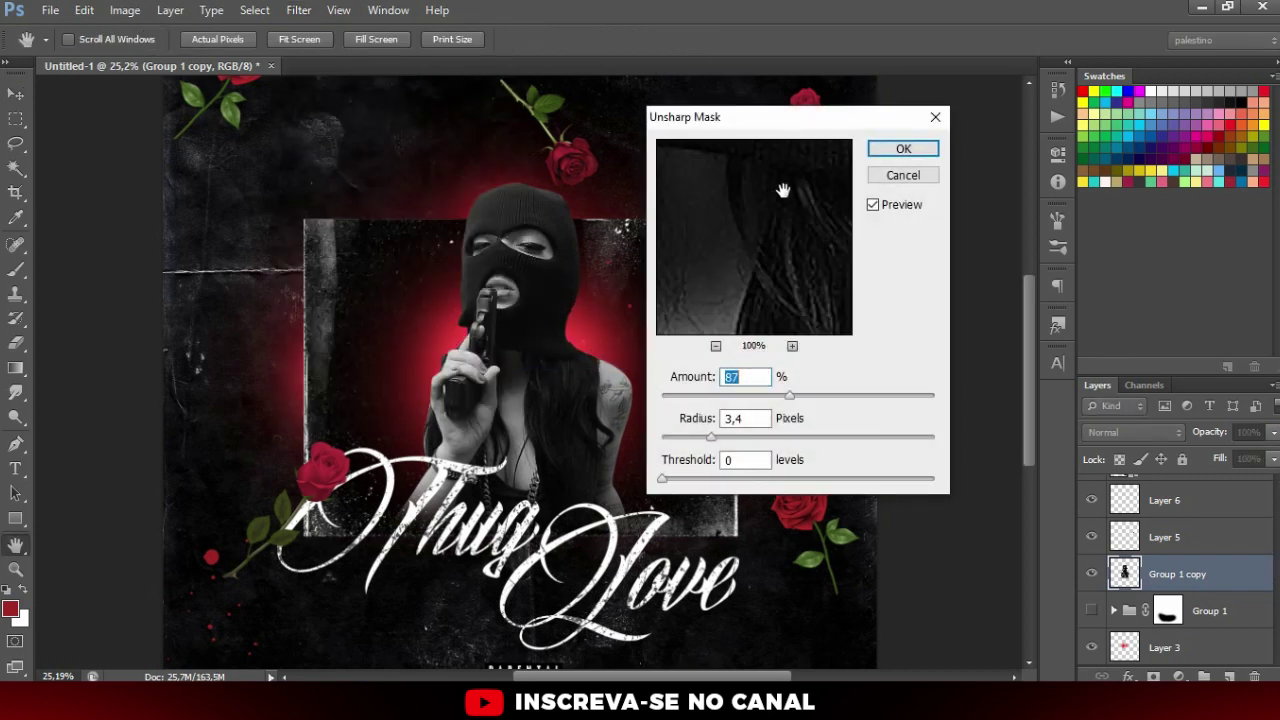
click(715, 345)
drag(775, 284, 781, 350)
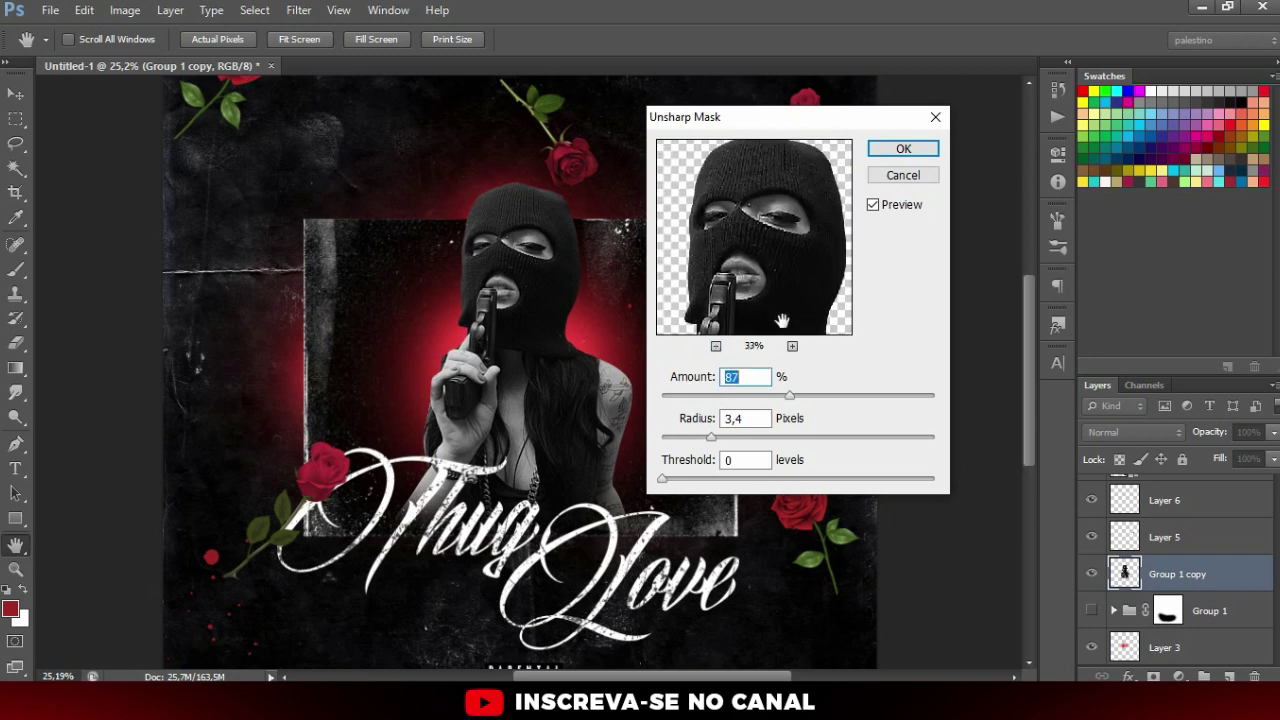
drag(832, 396, 859, 394)
drag(860, 396, 883, 394)
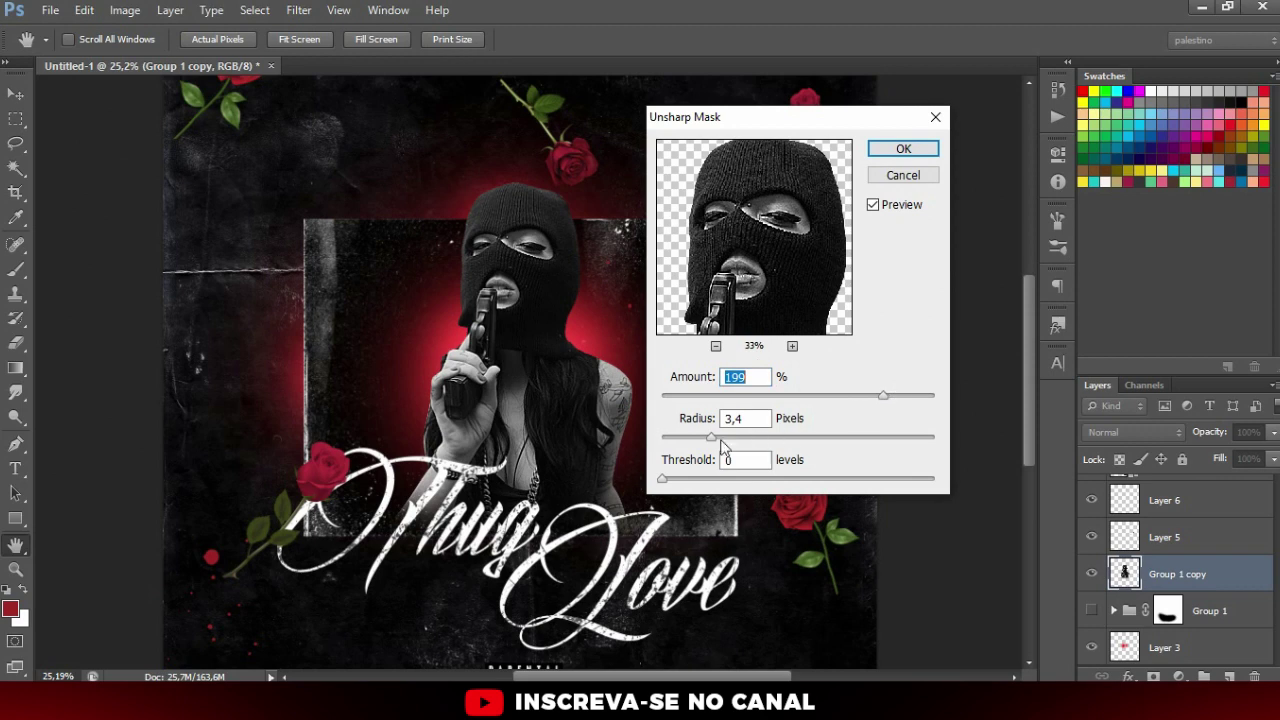
drag(747, 433, 765, 435)
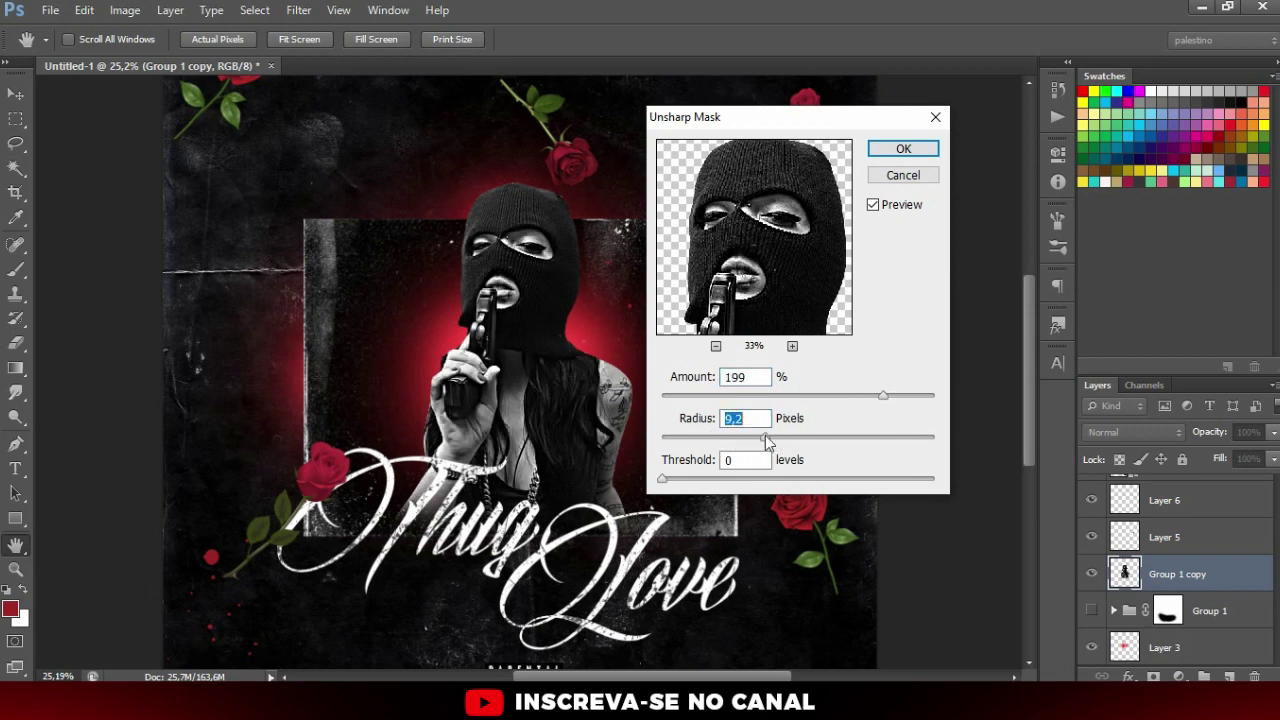
click(906, 149)
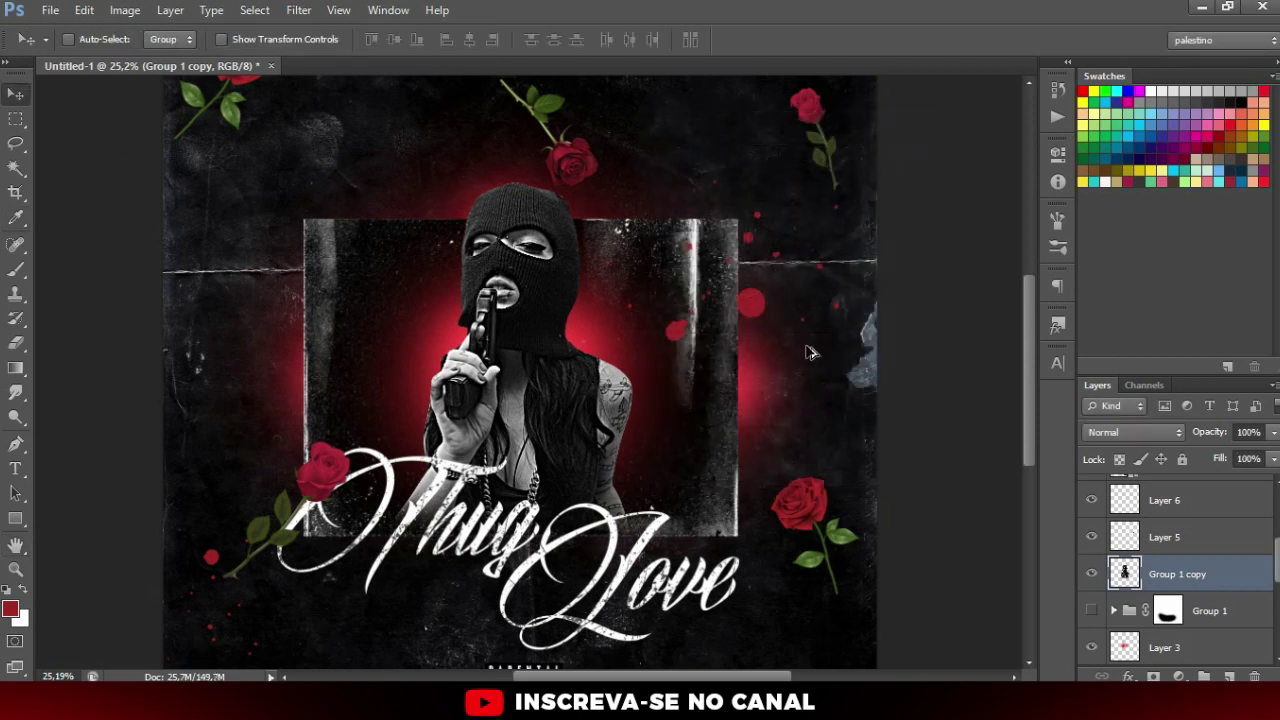
scroll(810, 352, down, 2)
scroll(520, 342, down, 2)
scroll(520, 342, up, 3)
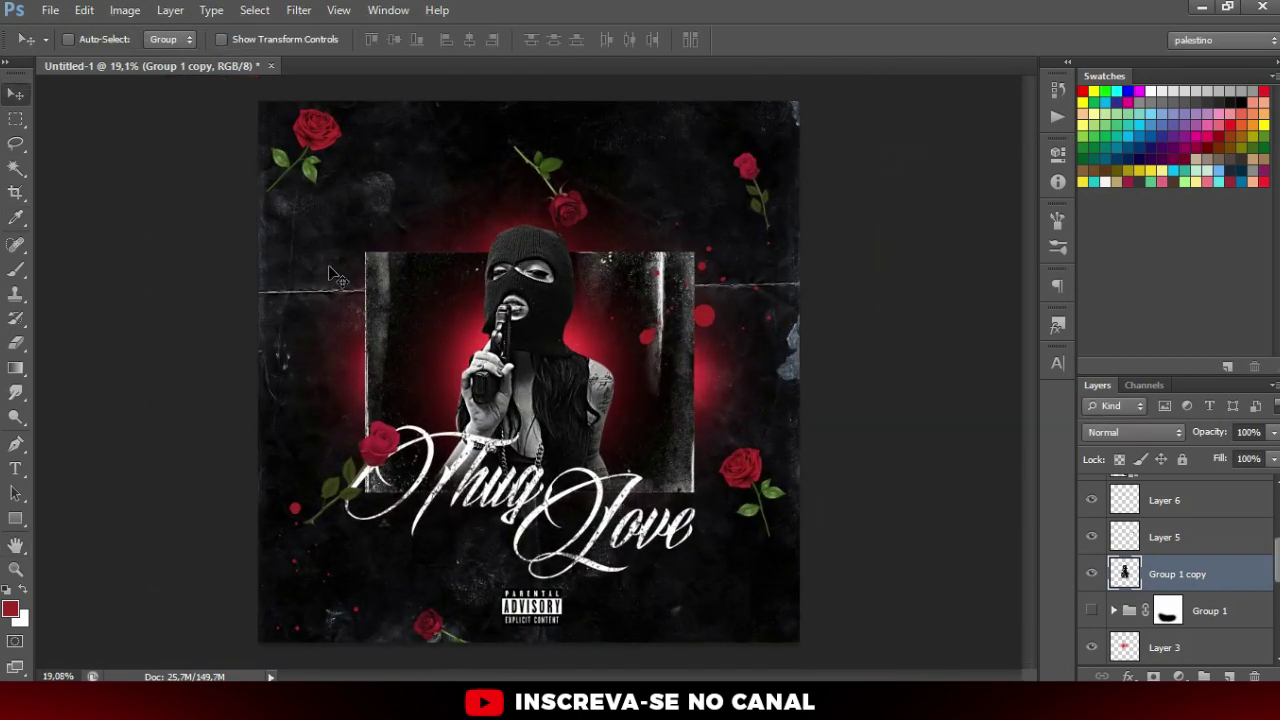
scroll(325, 256, down, 1)
ctrl+click(370, 185)
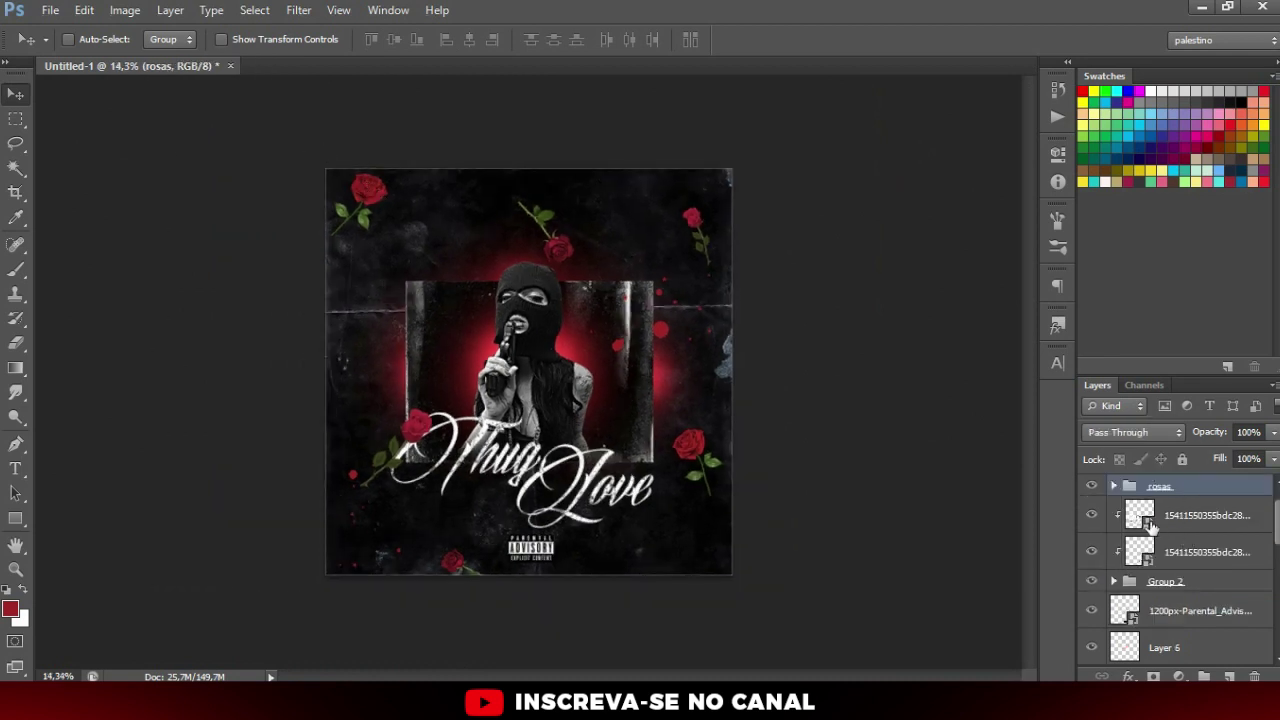
scroll(1128, 508, up, 1)
double_click(1137, 500)
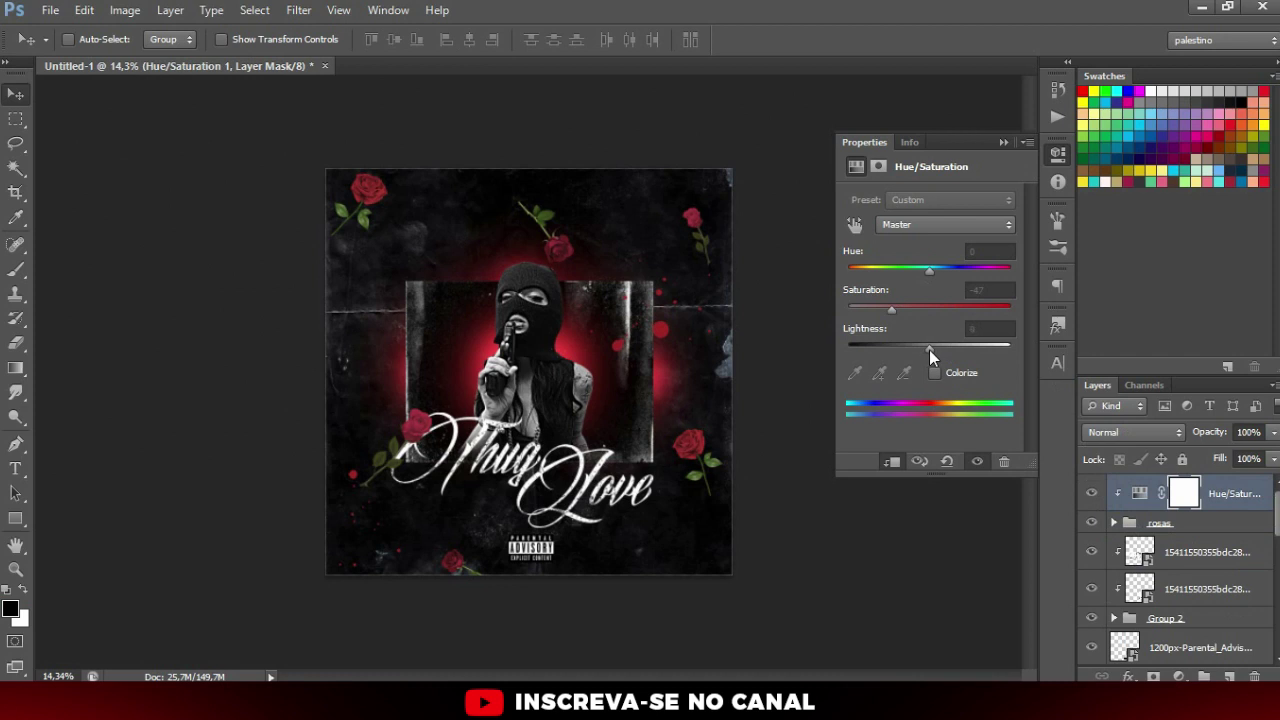
click(990, 147)
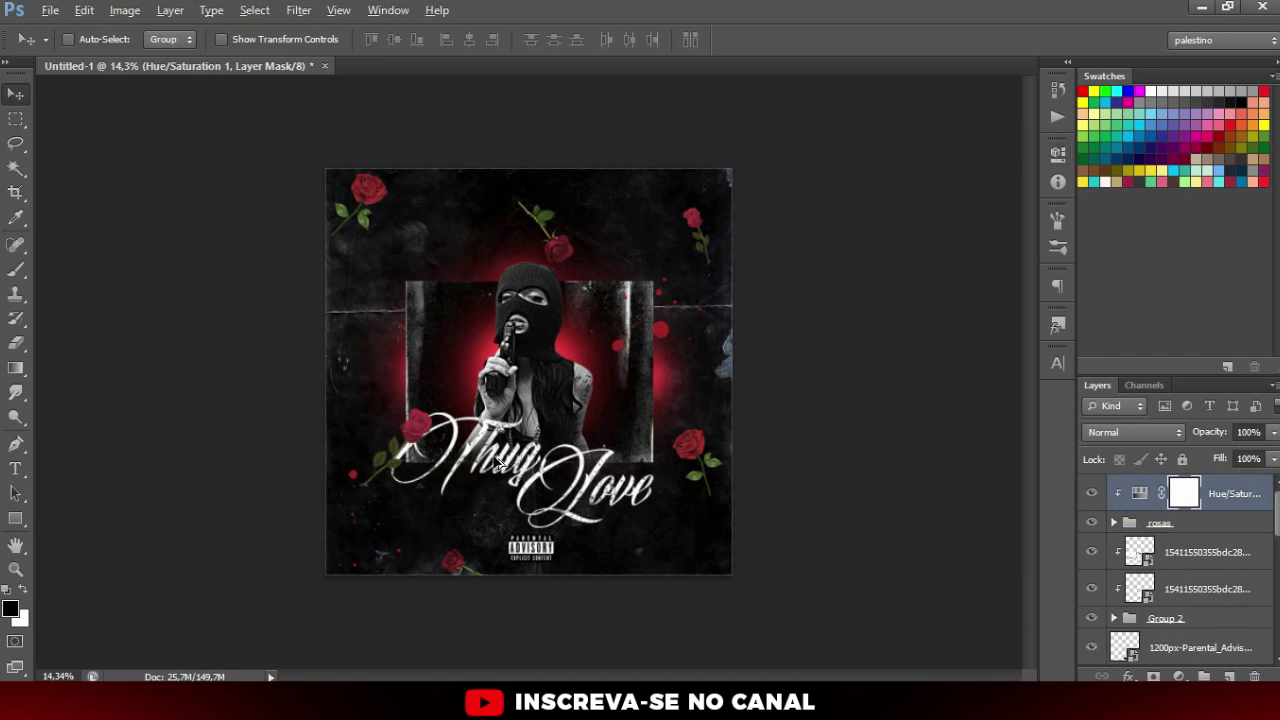
scroll(620, 612, up, 1)
key(alt+bracketleft)
key(alt+bracketleft)
key(alt+bracketleft)
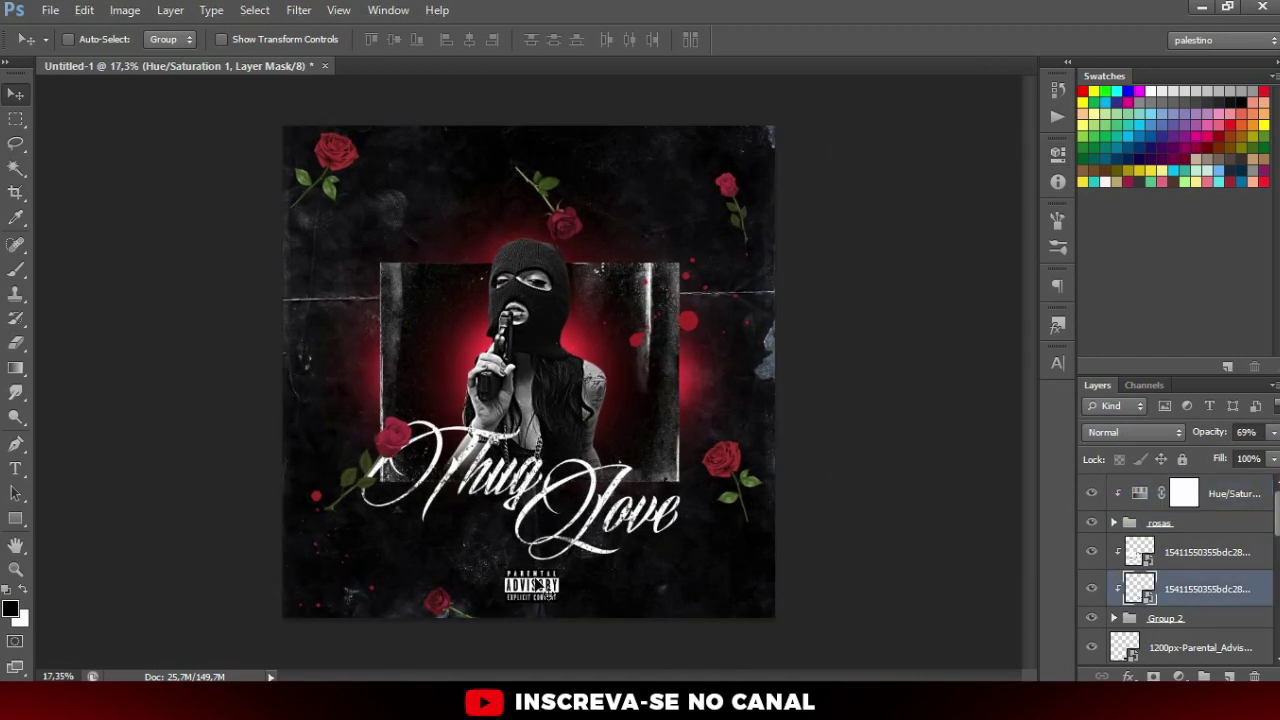
key(alt+bracketleft)
key(alt+bracketleft)
key(alt+bracketleft)
key(alt+bracketleft)
key(alt+bracketleft)
key(alt+bracketleft)
key(alt+bracketleft)
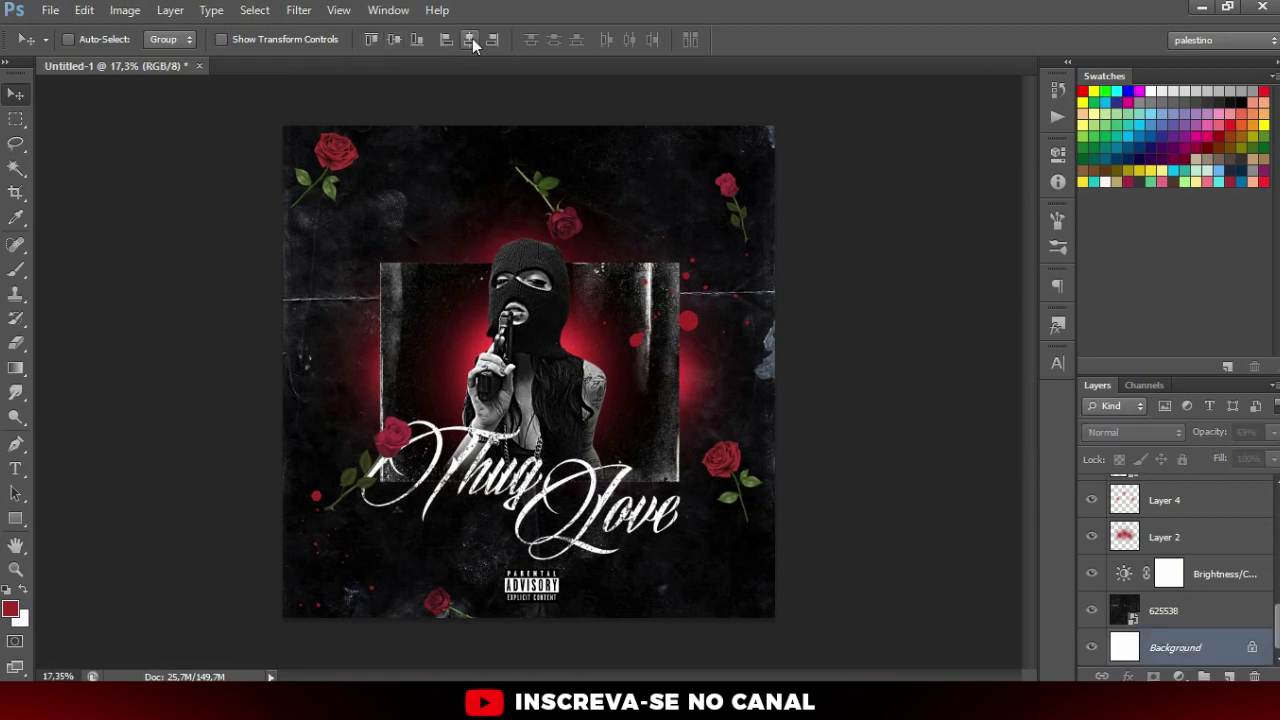
scroll(545, 557, up, 1)
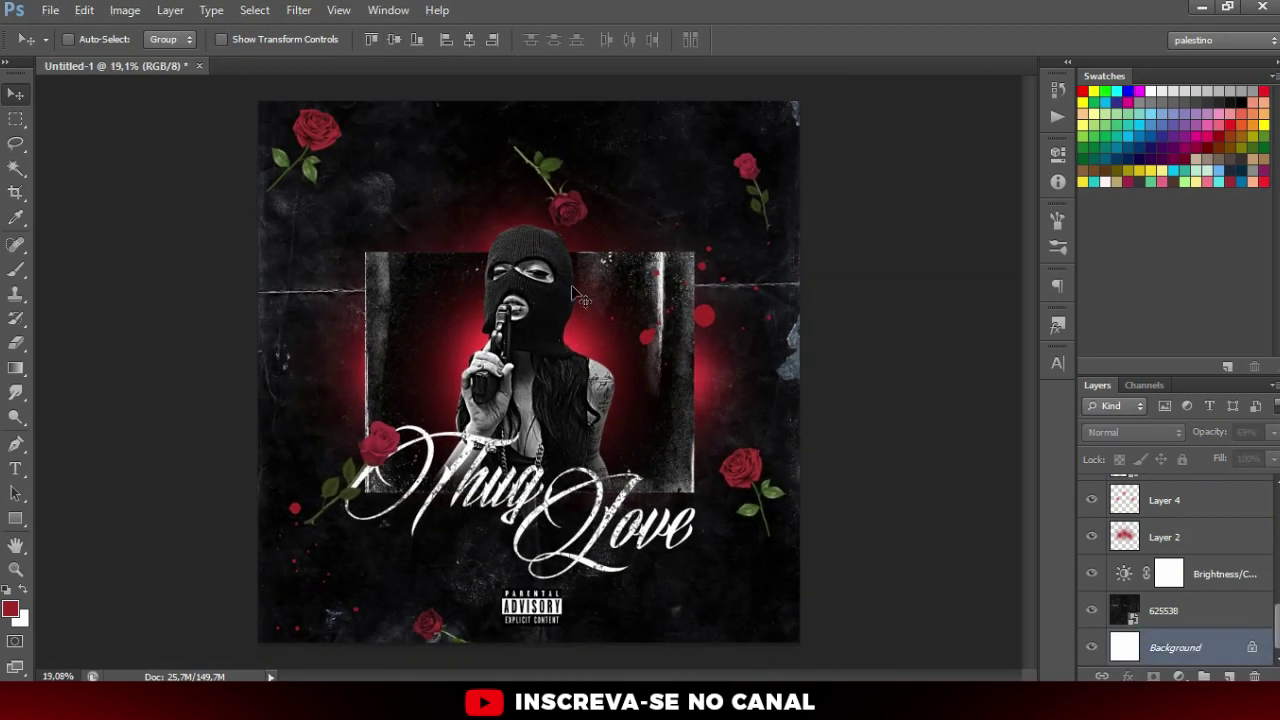
key(ctrl+minus)
key(alt+period)
scroll(595, 380, down, 1)
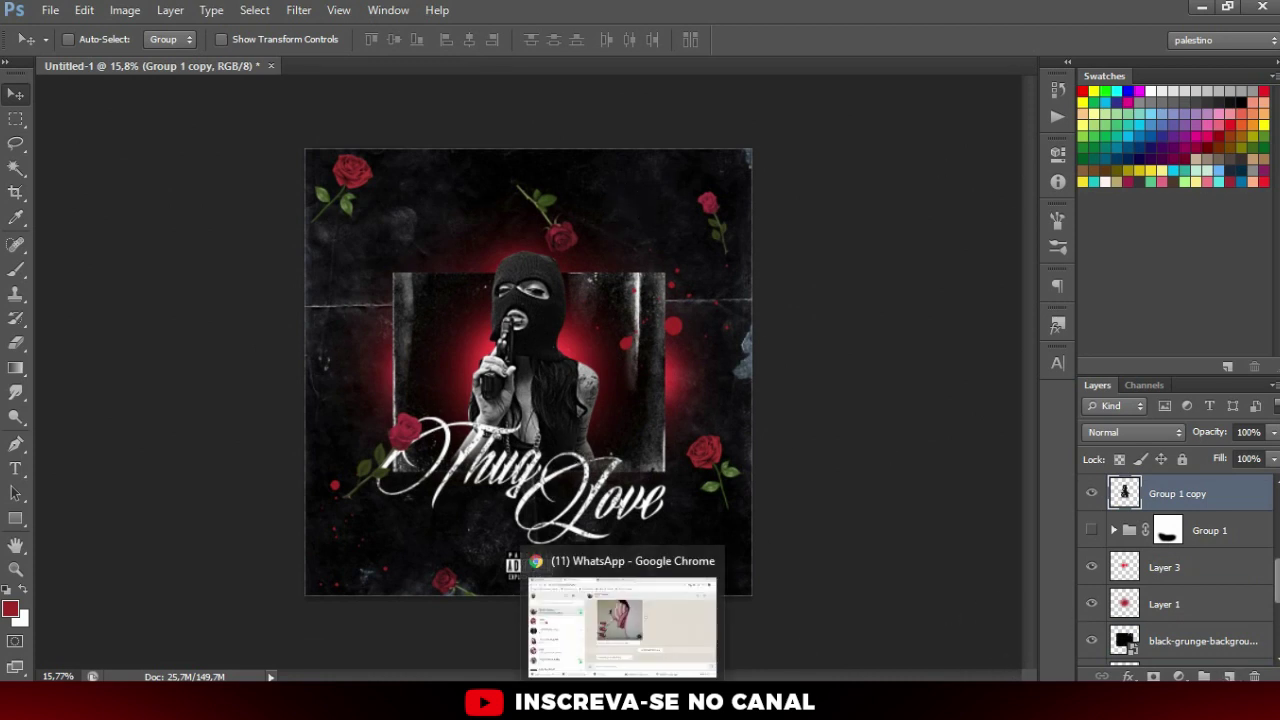
scroll(1247, 501, up, 1)
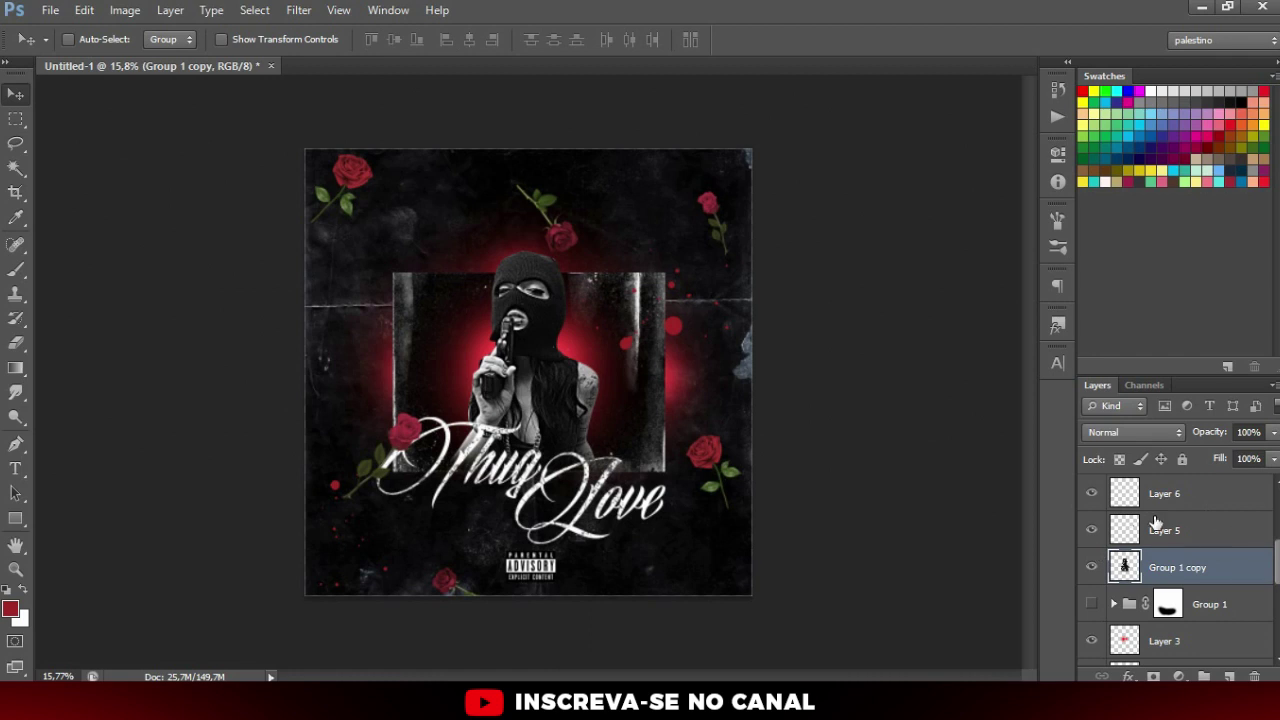
scroll(1180, 515, up, 3)
Step: Paste the clouds as Layer 7 in the bottom-right corner, blended with Screen mode
click(1220, 507)
key(ctrl+v)
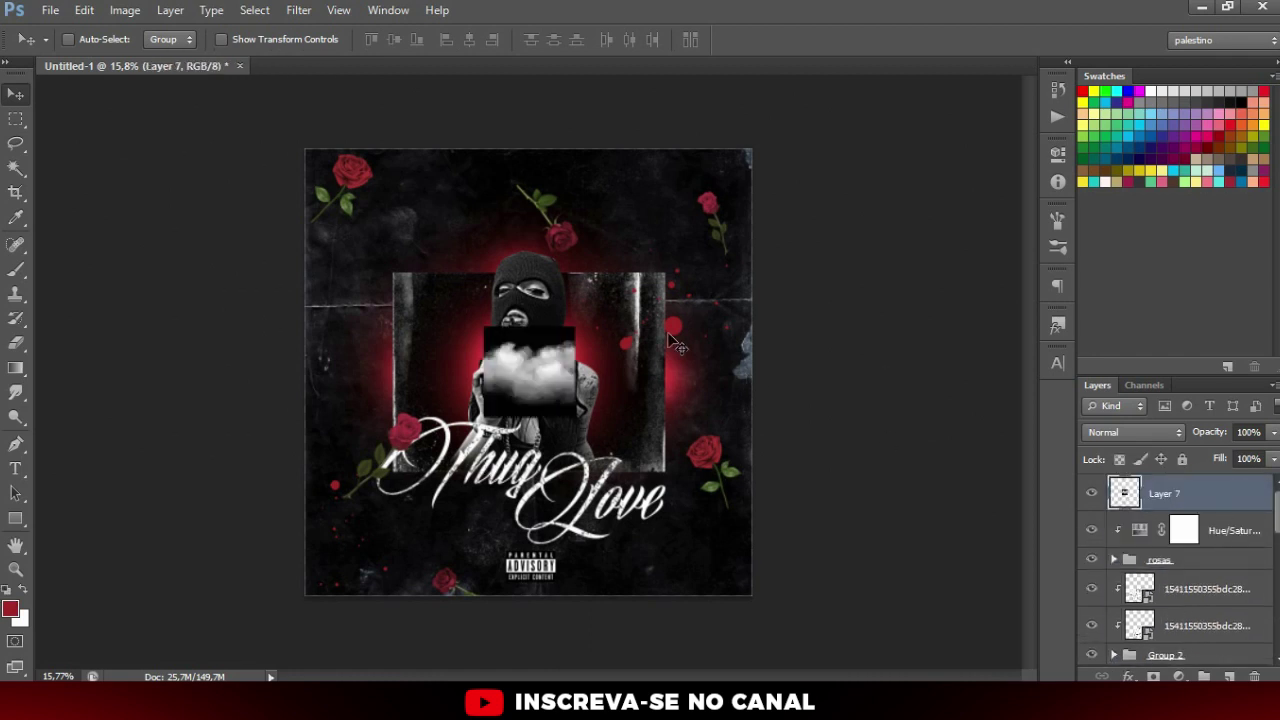
key(ctrl+t)
drag(575, 328, 632, 277)
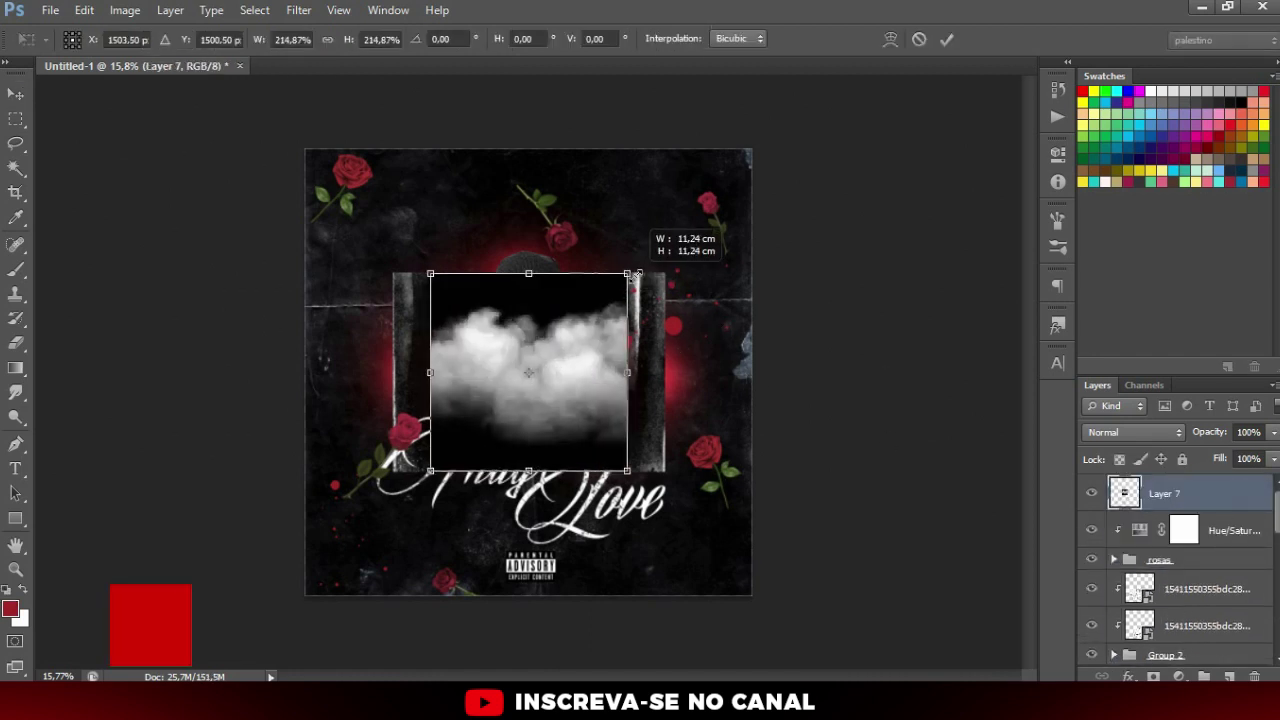
drag(548, 352, 653, 472)
mouse_move(790, 470)
mouse_down()
mouse_move(862, 467)
mouse_move(850, 520)
mouse_up()
drag(694, 471, 760, 578)
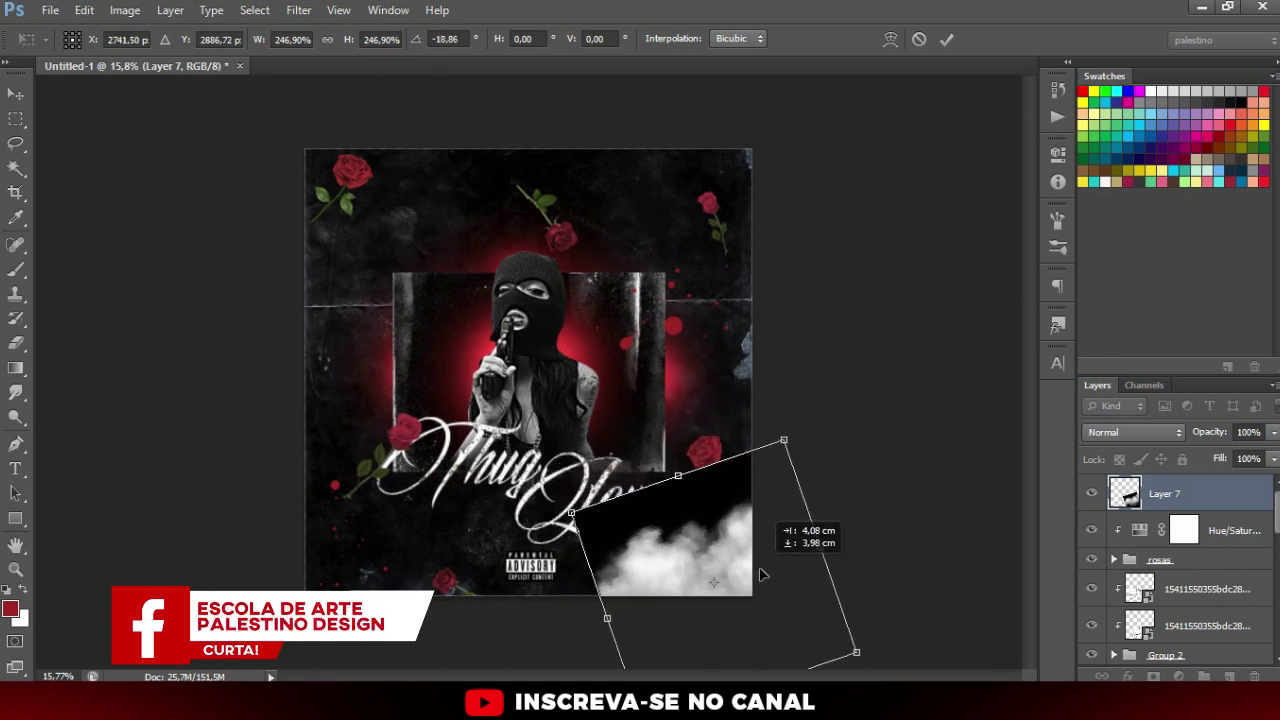
key(Return)
scroll(760, 578, up, 1)
click(1133, 432)
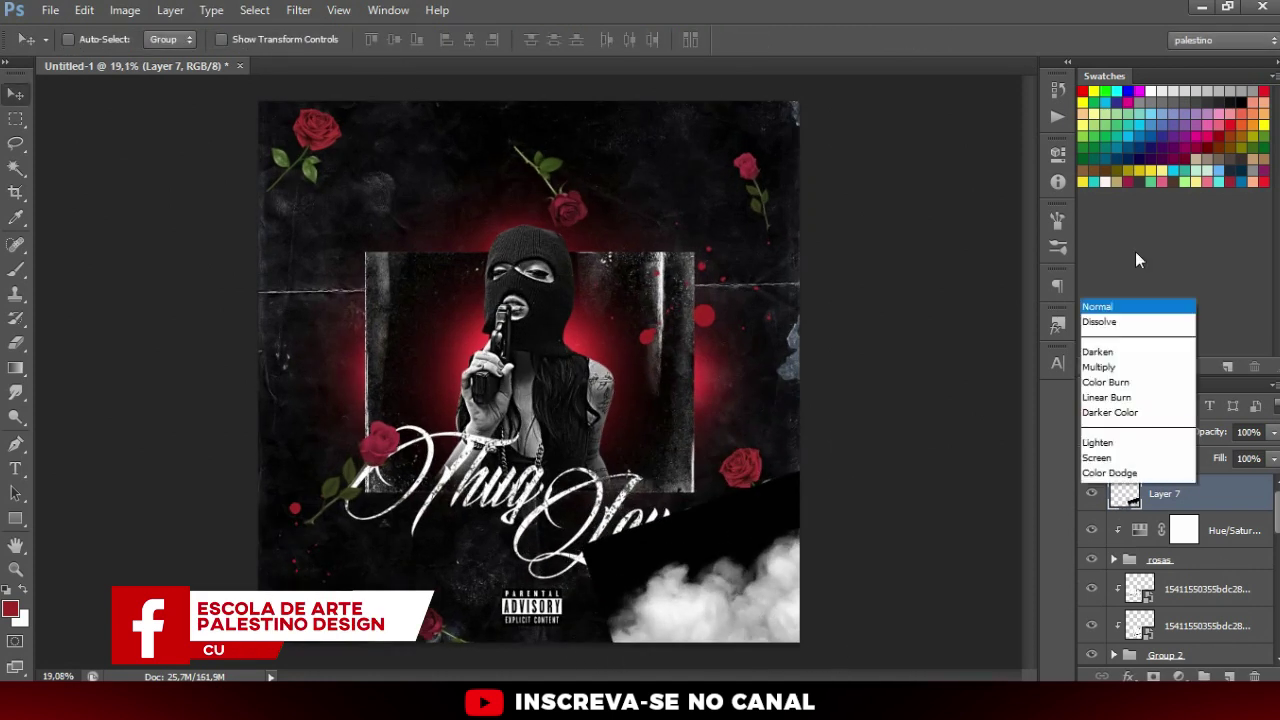
click(1108, 154)
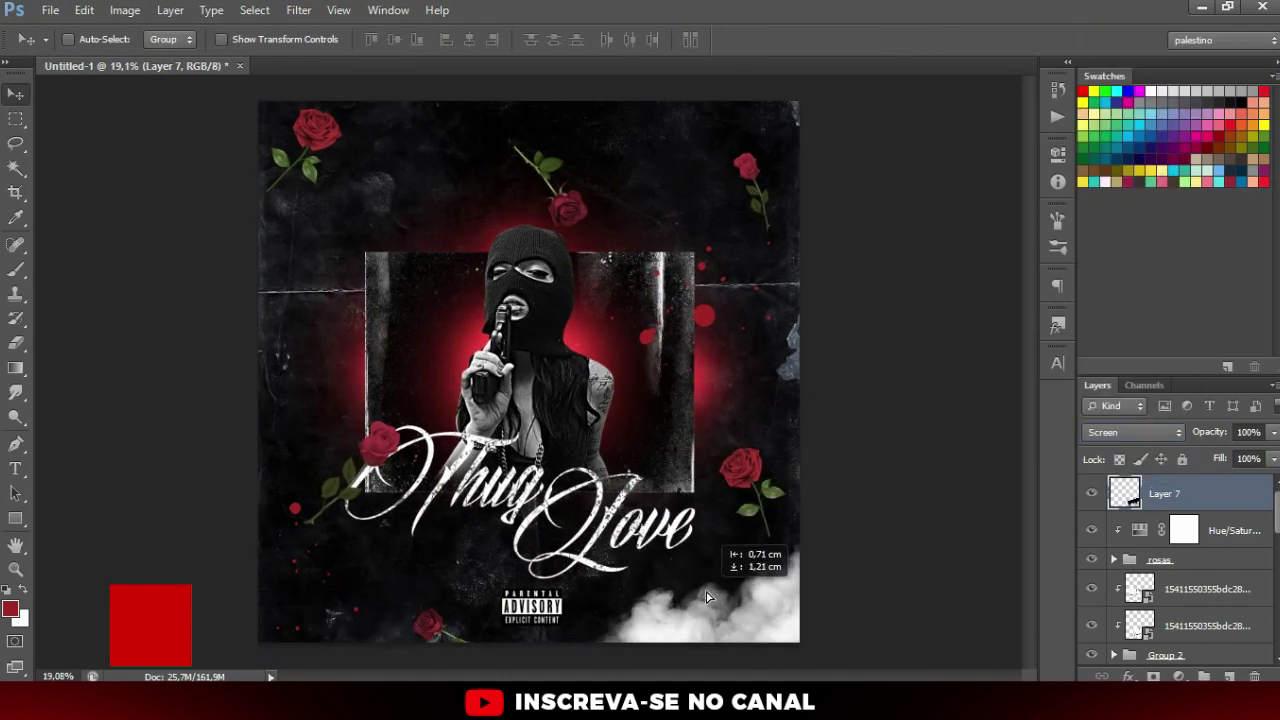
scroll(762, 595, down, 1)
Step: Duplicate the clouds, flip the copy horizontally, and place it in the bottom-left corner
drag(754, 587, 407, 576)
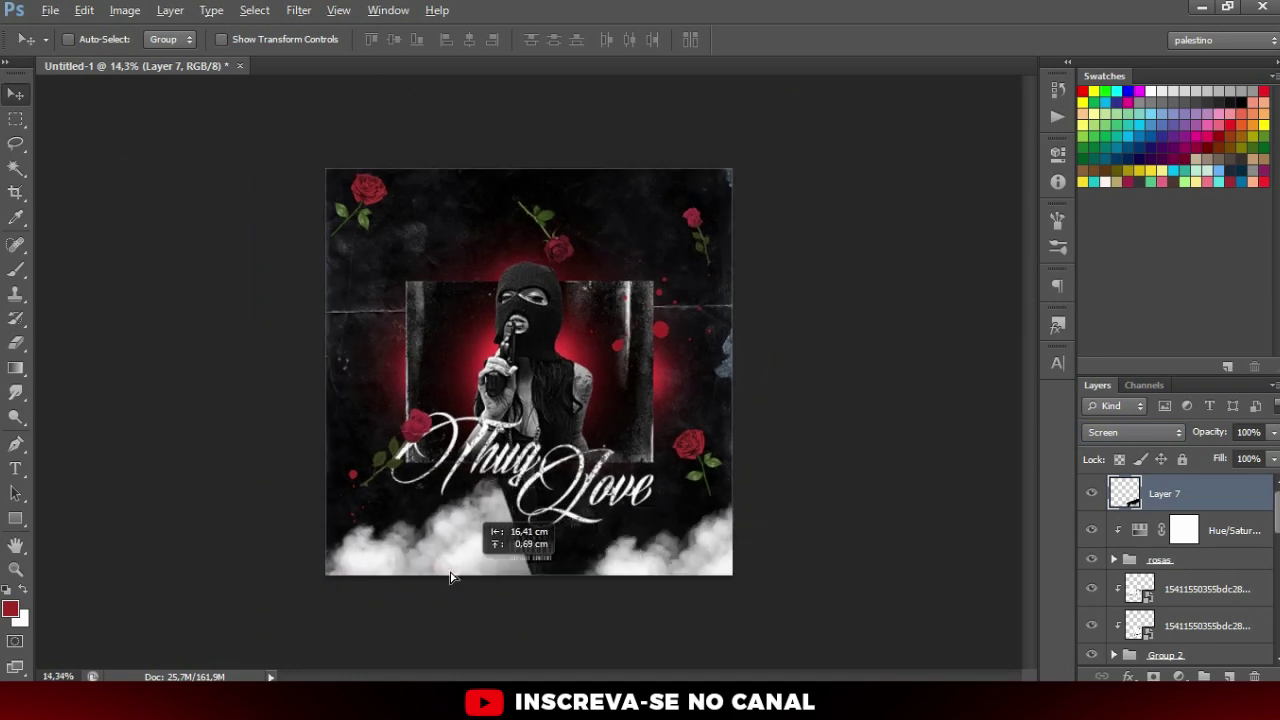
key(ctrl+t)
right_click(400, 550)
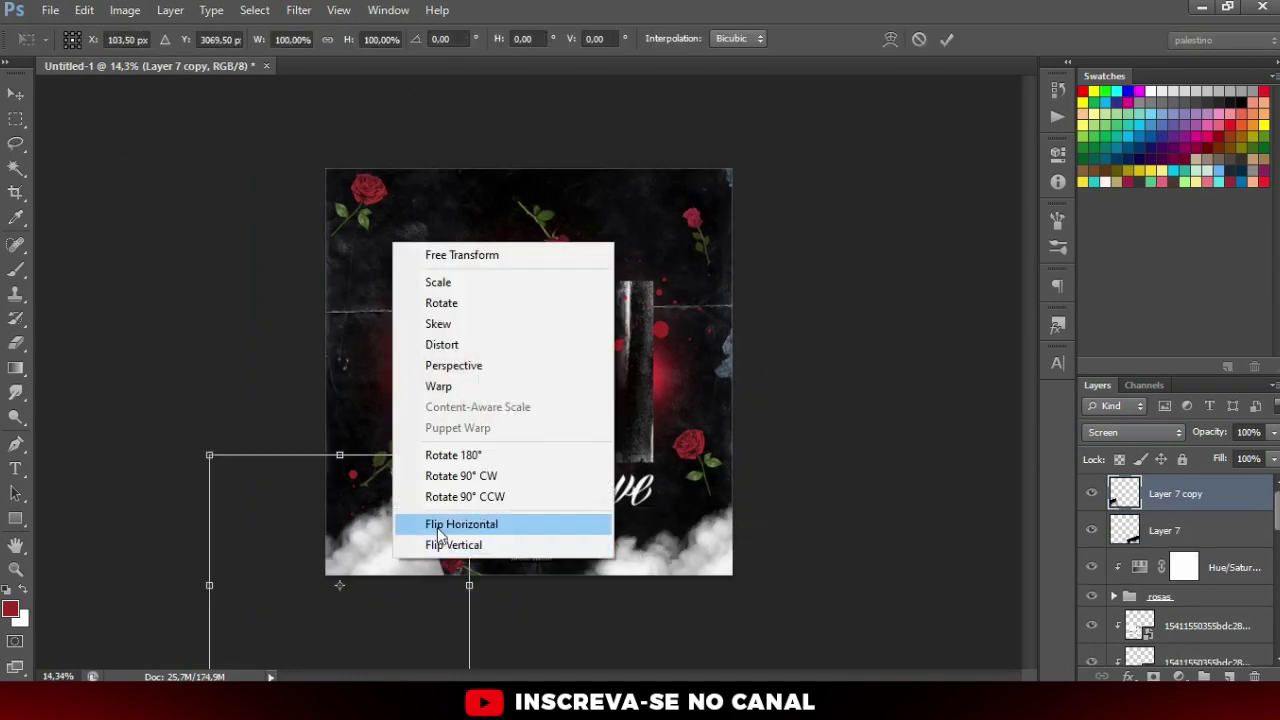
click(455, 523)
key(Return)
scroll(330, 586, up, 1)
drag(330, 586, 380, 594)
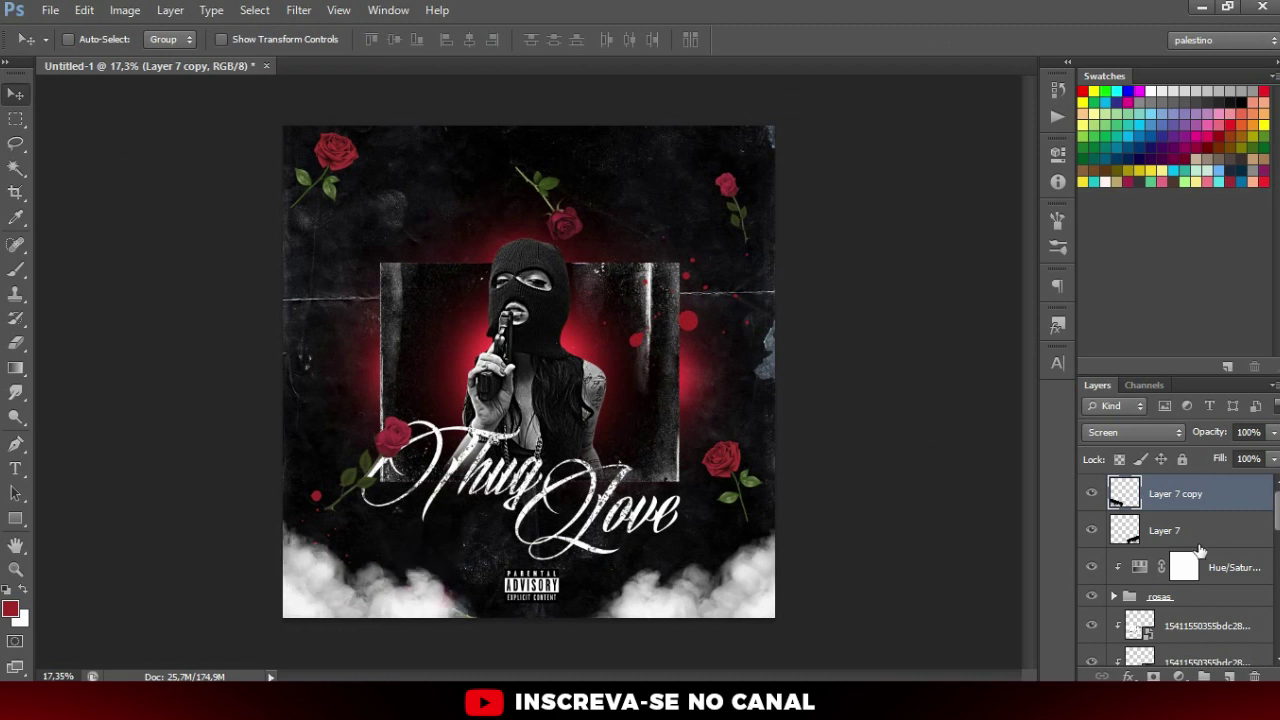
Step: Bring the Hue/Saturation and rosas layers in front of the clouds
click(1204, 577)
key(ctrl+shift+bracketright)
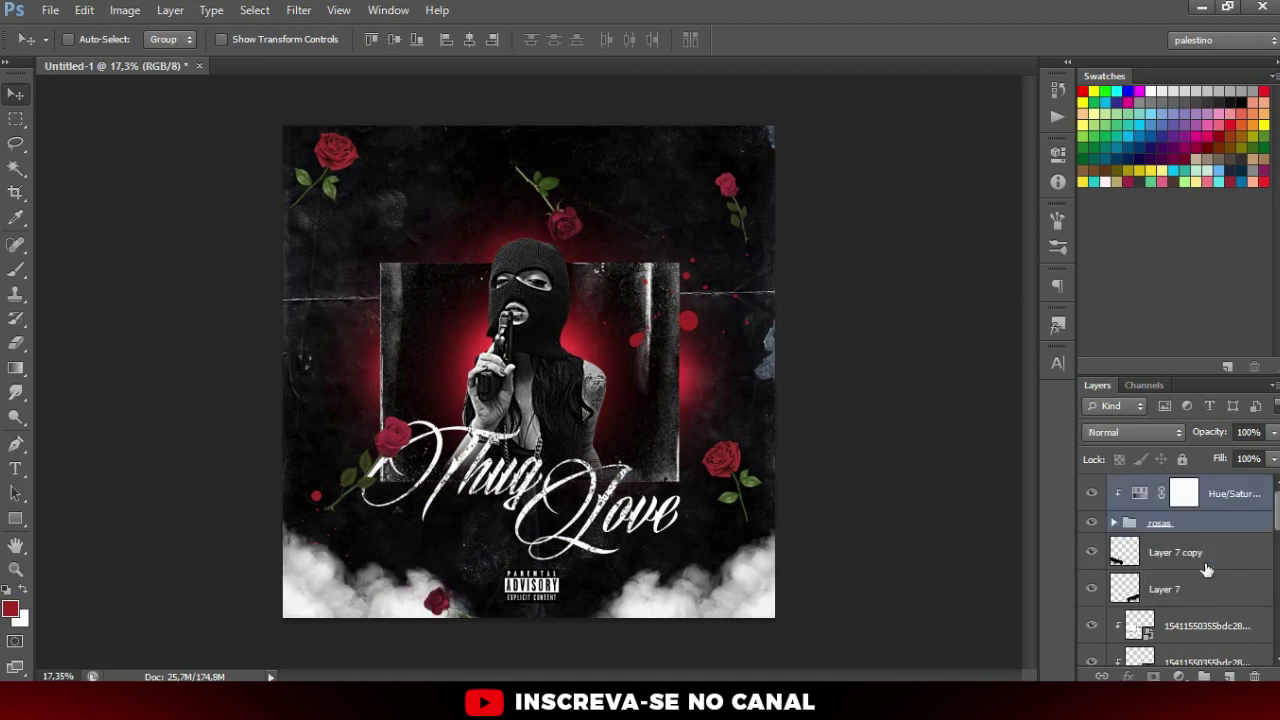
scroll(677, 526, up, 1)
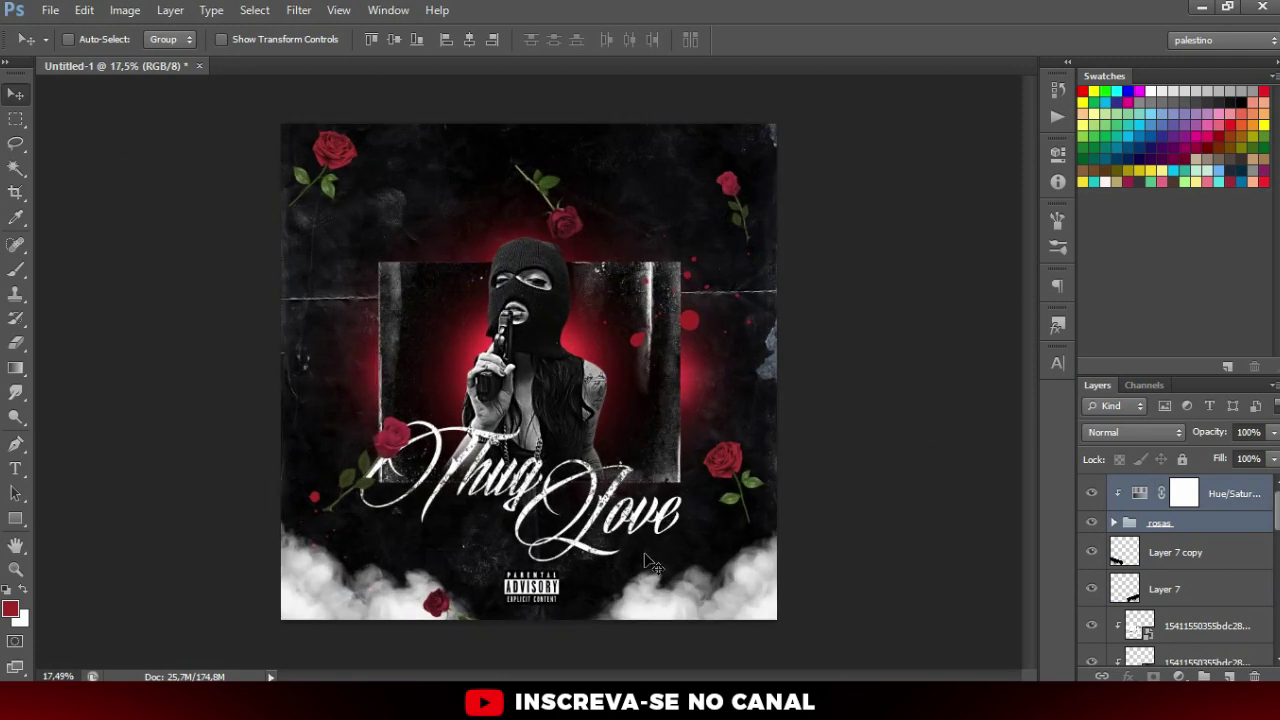
scroll(766, 456, up, 1)
scroll(568, 422, down, 2)
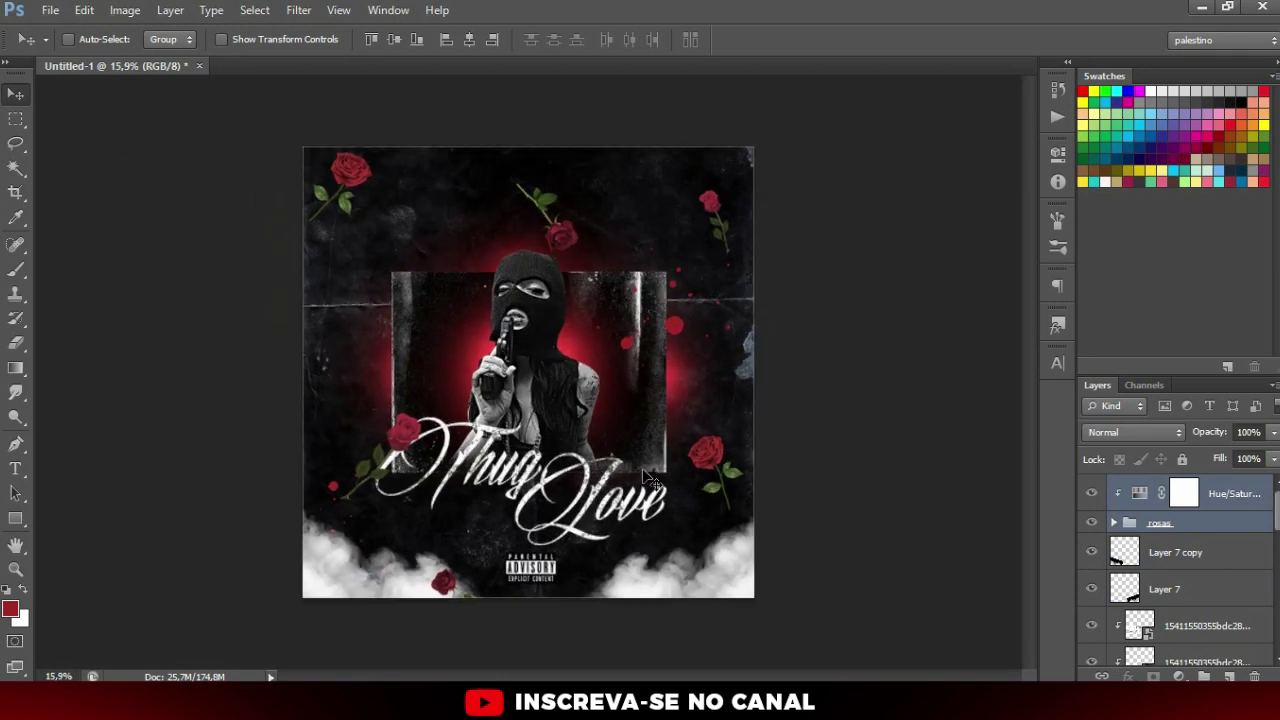
scroll(500, 350, up, 2)
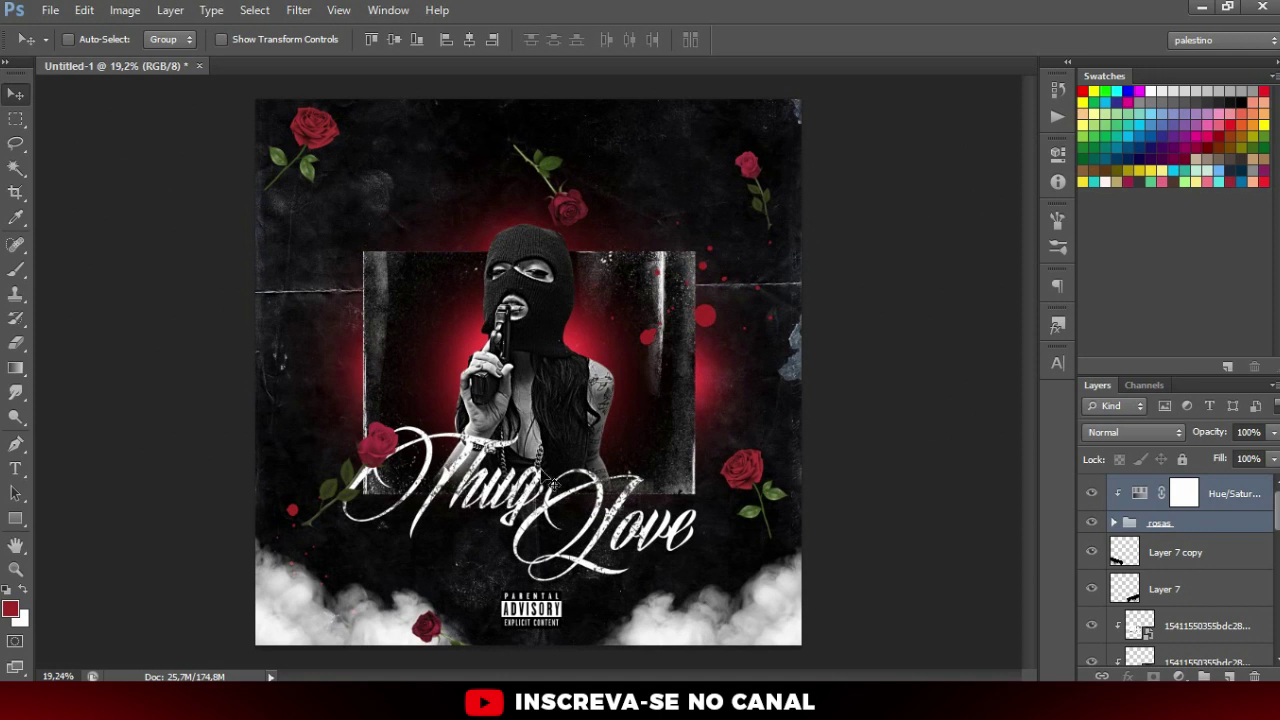
ctrl+click(550, 282)
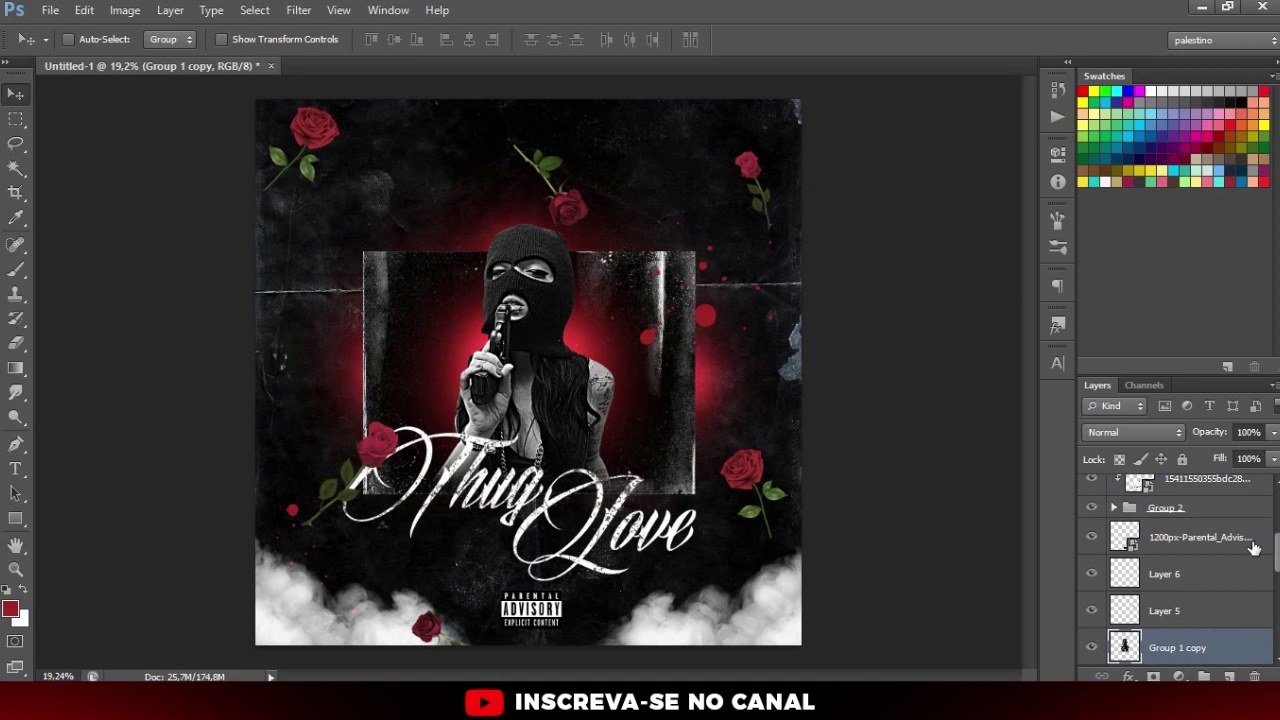